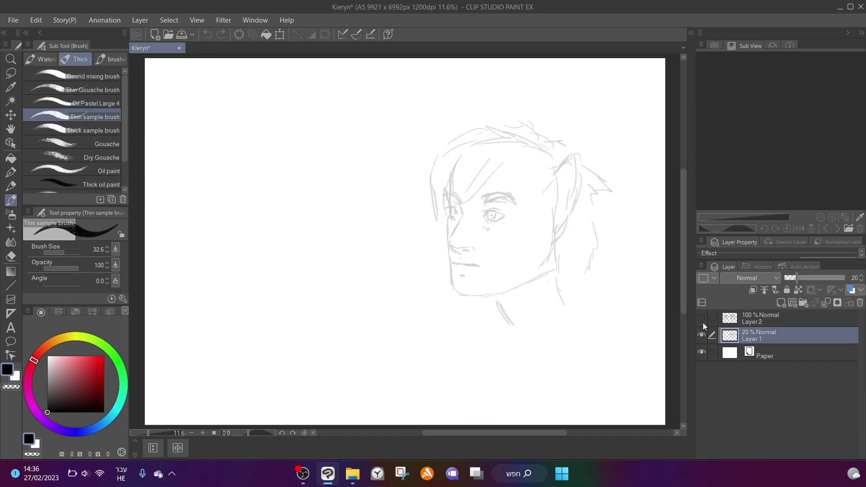
Delete the faint 20% rough sketch layer and add a new empty layer between Layer 2 and the paper
click(861, 304)
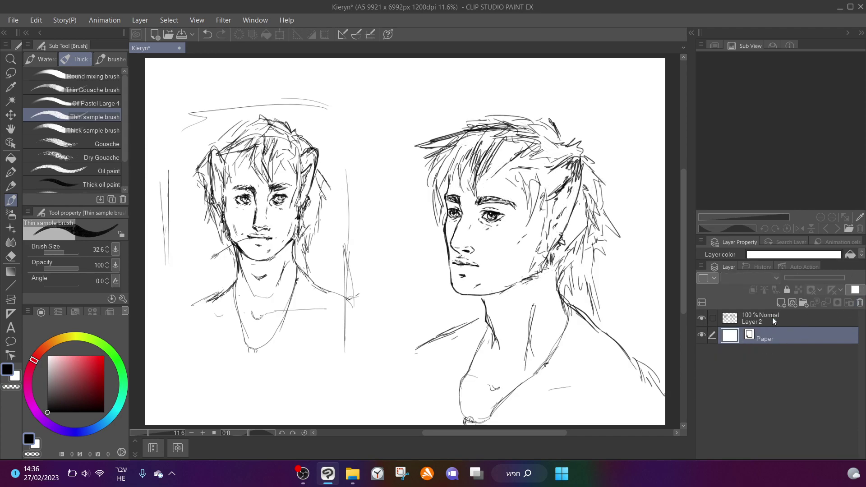
scroll(514, 295, down, 1)
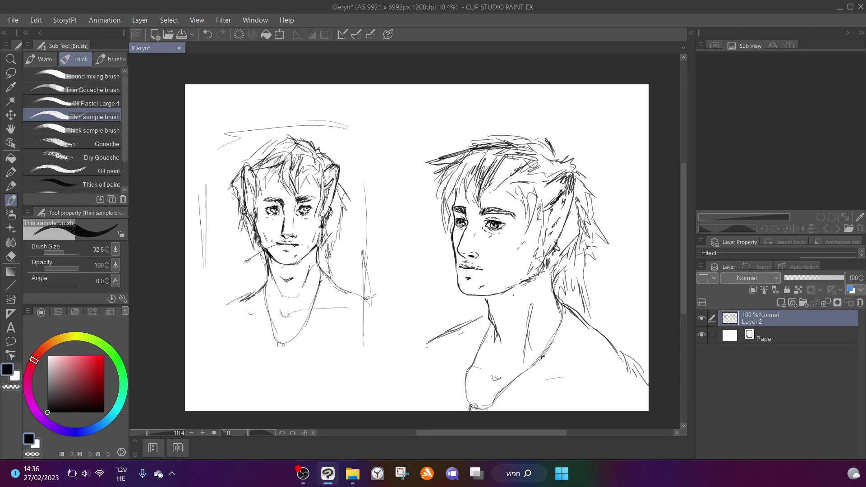
click(779, 338)
click(781, 302)
Change the paper colour from white to a light pinkish grey
double_click(745, 354)
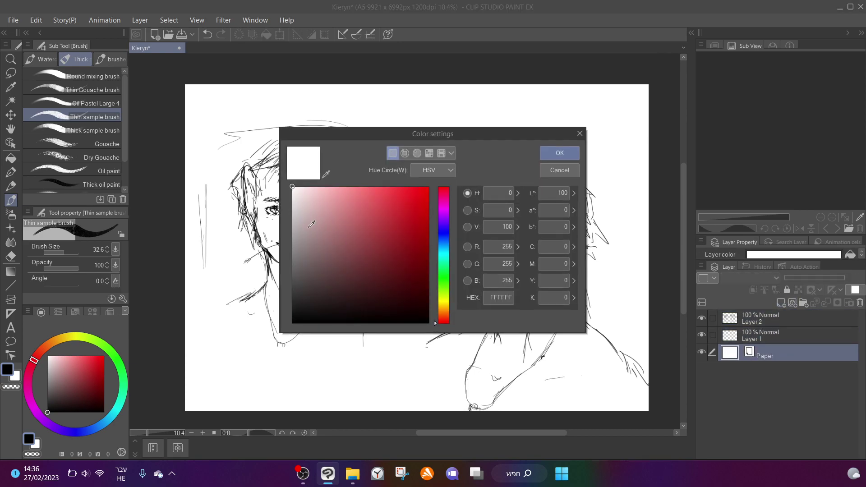
click(300, 213)
click(560, 154)
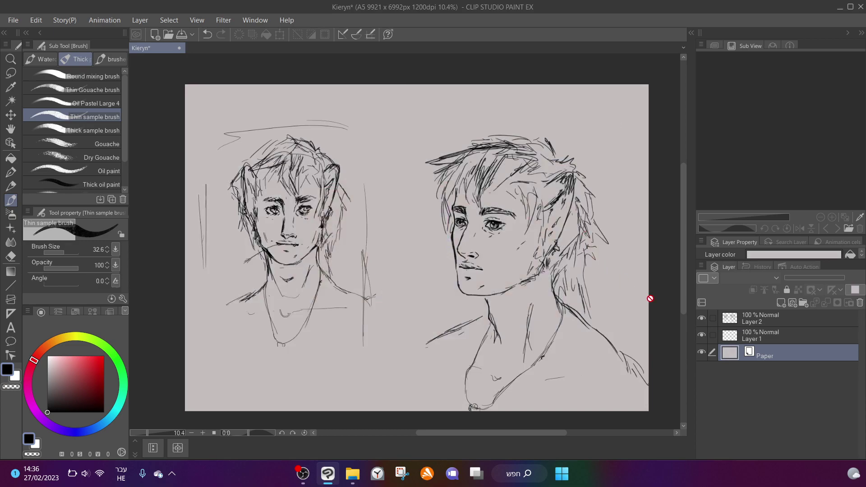
Set up the Round mixing brush at size 486 with a reddish-brown skin colour (H 8, S 34, V 63) for Layer 1
scroll(449, 276, up, 1)
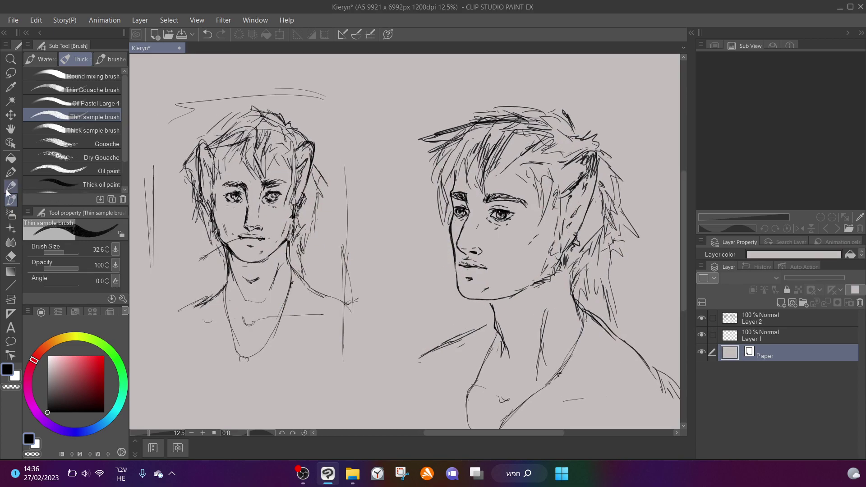
click(786, 335)
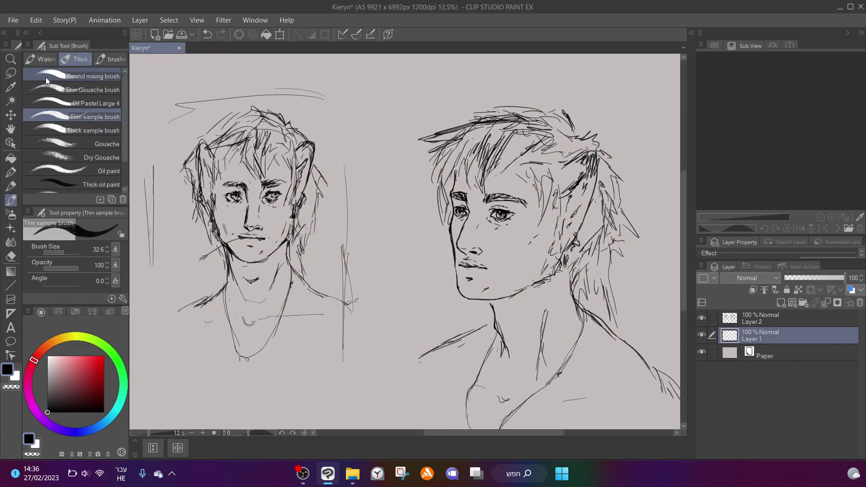
click(54, 103)
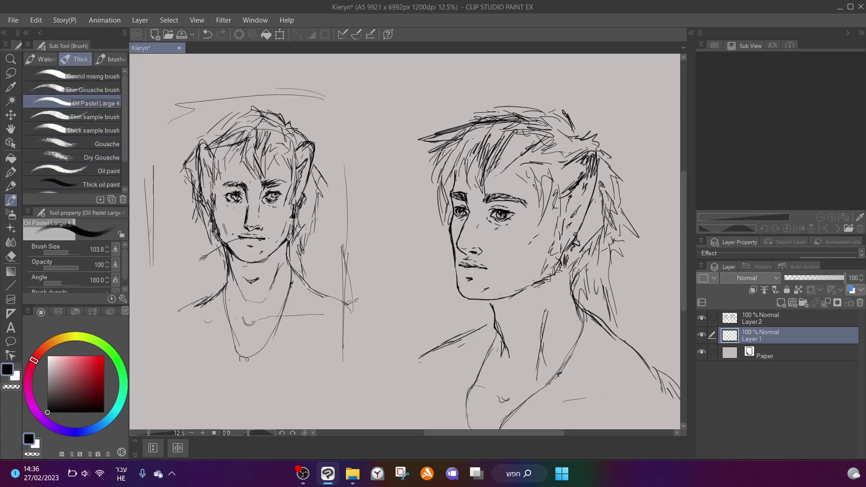
click(86, 76)
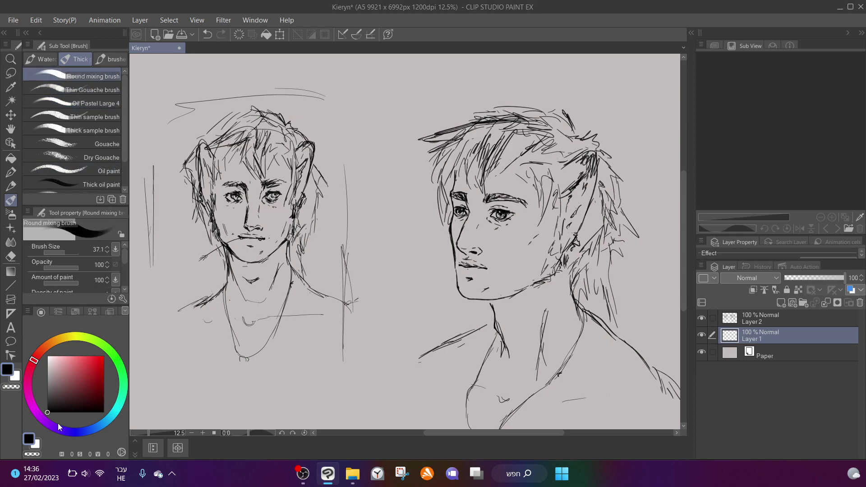
mouse_move(57, 383)
mouse_down()
mouse_move(77, 377)
mouse_move(69, 371)
mouse_up()
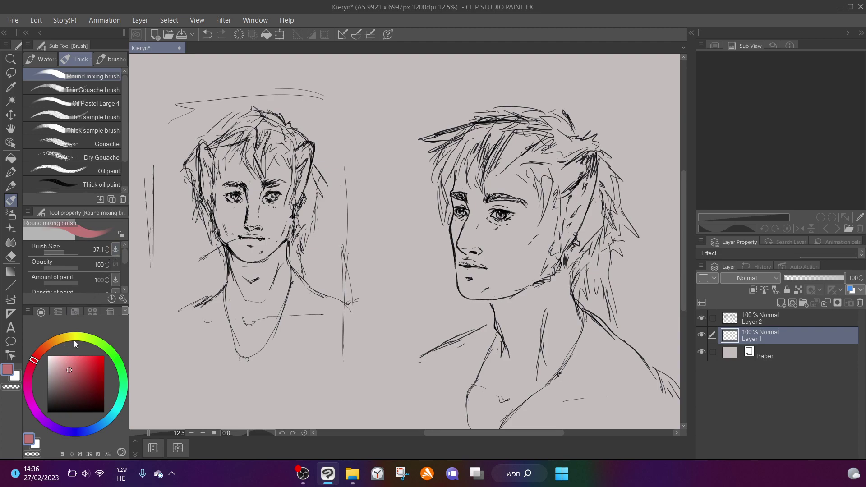
click(69, 377)
drag(42, 348, 41, 355)
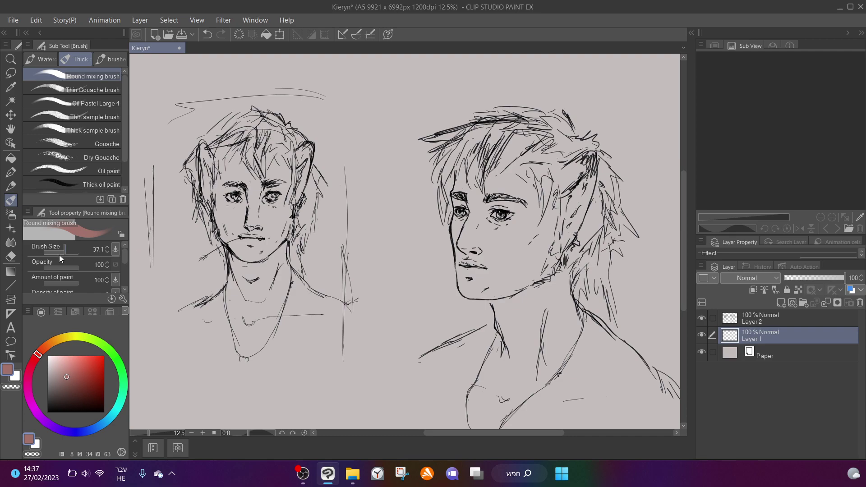
drag(71, 248, 74, 248)
Paint the flat skin base over the head, neck, shoulders and chest of the three-quarter portrait
mouse_move(547, 247)
mouse_down()
mouse_move(510, 276)
mouse_move(552, 265)
mouse_move(504, 289)
mouse_move(466, 292)
mouse_move(464, 170)
mouse_move(530, 181)
mouse_move(559, 234)
mouse_move(546, 244)
mouse_move(565, 197)
mouse_move(509, 163)
mouse_move(545, 171)
mouse_move(545, 192)
mouse_move(512, 201)
mouse_move(471, 162)
mouse_move(484, 159)
mouse_move(467, 161)
mouse_move(503, 141)
mouse_move(547, 152)
mouse_move(571, 197)
mouse_move(544, 247)
mouse_move(546, 202)
mouse_move(523, 163)
mouse_move(539, 173)
mouse_move(531, 173)
mouse_move(513, 248)
mouse_move(494, 275)
mouse_move(477, 278)
mouse_move(486, 222)
mouse_move(503, 232)
mouse_move(479, 228)
mouse_up()
mouse_move(554, 251)
mouse_down()
mouse_move(574, 328)
mouse_move(540, 371)
mouse_move(556, 364)
mouse_move(548, 368)
mouse_move(555, 317)
mouse_move(555, 348)
mouse_move(540, 369)
mouse_move(507, 342)
mouse_move(495, 297)
mouse_move(505, 331)
mouse_move(440, 364)
mouse_move(506, 321)
mouse_move(452, 354)
mouse_move(457, 366)
mouse_move(503, 364)
mouse_move(500, 347)
mouse_move(488, 343)
mouse_move(450, 364)
mouse_move(492, 395)
mouse_move(526, 391)
mouse_move(504, 370)
mouse_move(519, 390)
mouse_move(575, 385)
mouse_move(575, 333)
mouse_move(563, 311)
mouse_move(640, 367)
mouse_move(604, 353)
mouse_move(652, 381)
mouse_move(590, 384)
mouse_move(591, 364)
mouse_move(563, 360)
mouse_move(660, 392)
mouse_move(524, 400)
mouse_move(429, 370)
mouse_up()
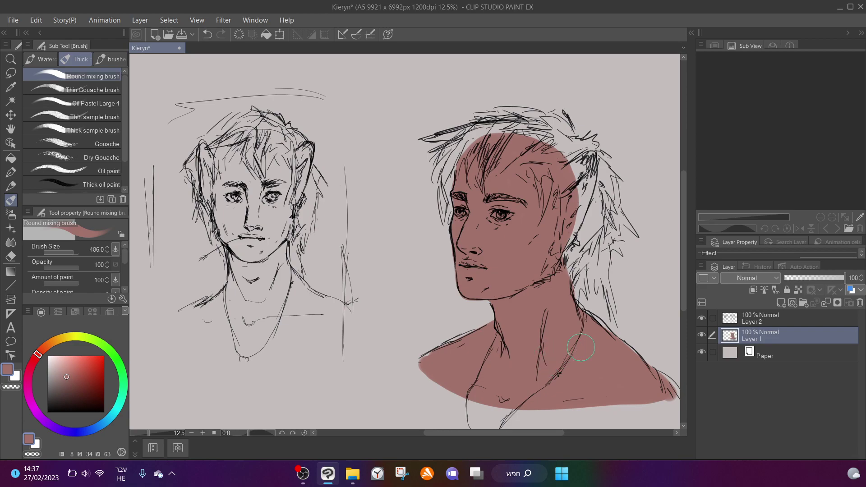
scroll(587, 345, down, 2)
mouse_move(652, 376)
mouse_down()
mouse_move(559, 393)
mouse_move(517, 390)
mouse_move(474, 363)
mouse_move(548, 406)
mouse_move(625, 384)
mouse_move(560, 397)
mouse_move(501, 387)
mouse_up()
scroll(549, 273, up, 1)
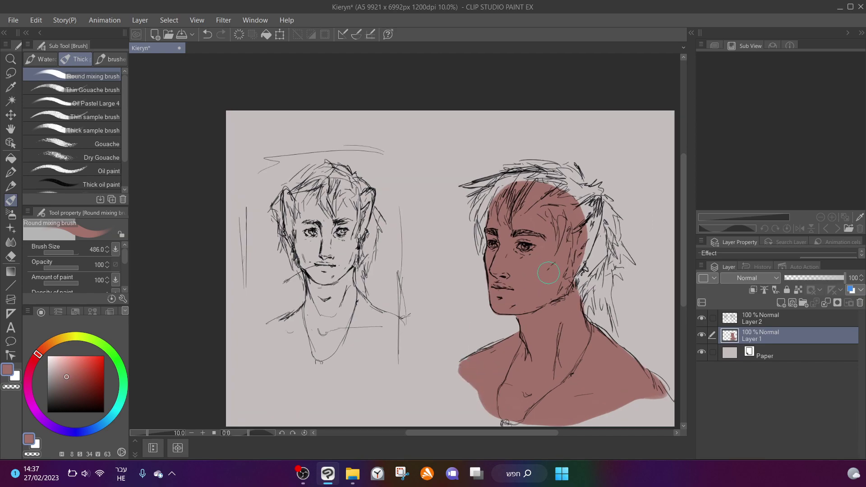
Paint the same flat skin base over the face, neck and shoulders of the front-facing portrait
mouse_move(332, 255)
mouse_down()
mouse_move(329, 201)
mouse_move(314, 182)
mouse_move(283, 203)
mouse_move(285, 255)
mouse_move(331, 209)
mouse_move(321, 265)
mouse_move(305, 263)
mouse_move(308, 219)
mouse_move(333, 262)
mouse_move(294, 275)
mouse_move(275, 247)
mouse_up()
mouse_move(279, 216)
mouse_down()
mouse_move(297, 183)
mouse_move(330, 199)
mouse_move(327, 284)
mouse_move(326, 270)
mouse_move(296, 314)
mouse_move(292, 305)
mouse_move(320, 275)
mouse_move(383, 328)
mouse_move(282, 348)
mouse_move(243, 334)
mouse_move(284, 312)
mouse_move(268, 323)
mouse_move(292, 294)
mouse_move(270, 329)
mouse_move(354, 326)
mouse_move(273, 333)
mouse_move(333, 320)
mouse_move(277, 326)
mouse_move(316, 300)
mouse_up()
drag(305, 332, 247, 336)
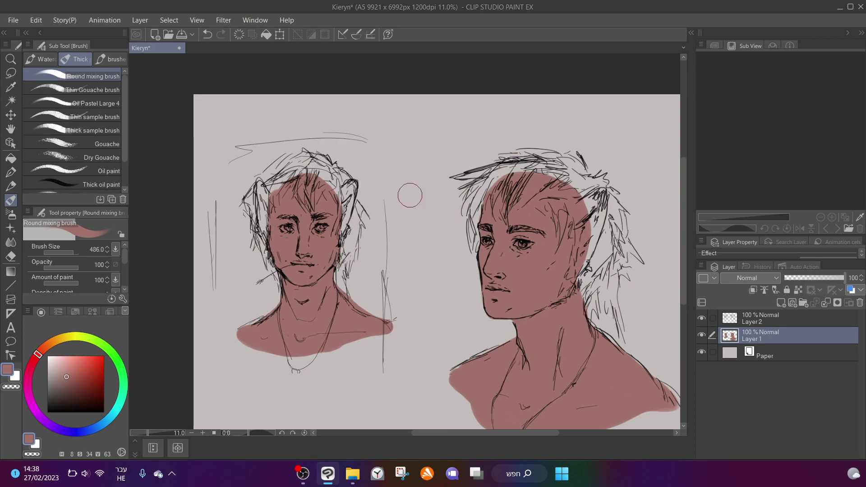
Add a new layer above Layer 2 and lower Layer 2's opacity to 29%
scroll(426, 206, down, 2)
scroll(495, 247, up, 3)
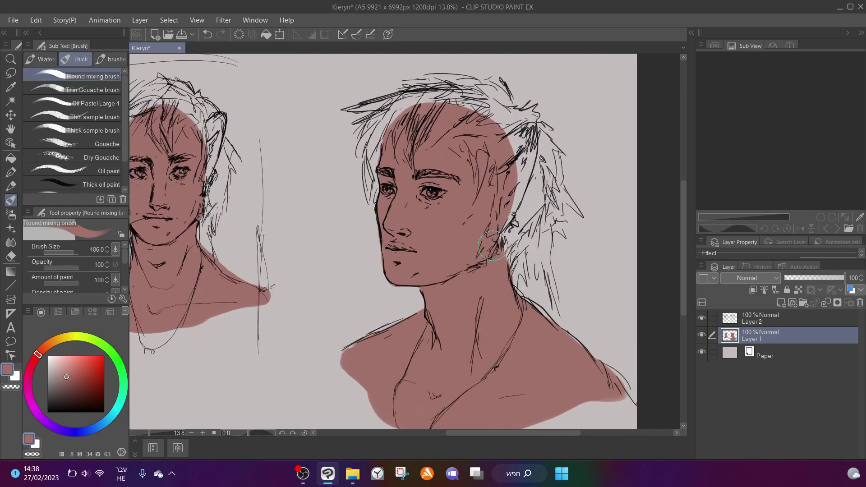
click(766, 322)
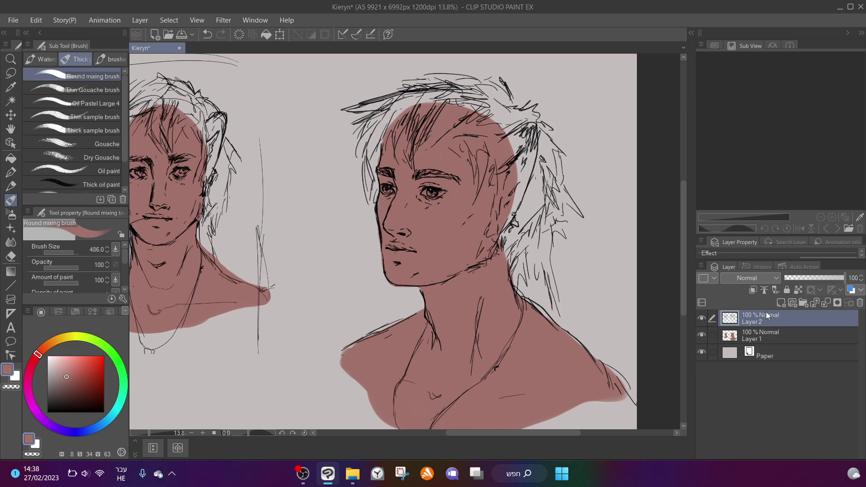
click(781, 303)
click(765, 333)
drag(819, 281, 807, 280)
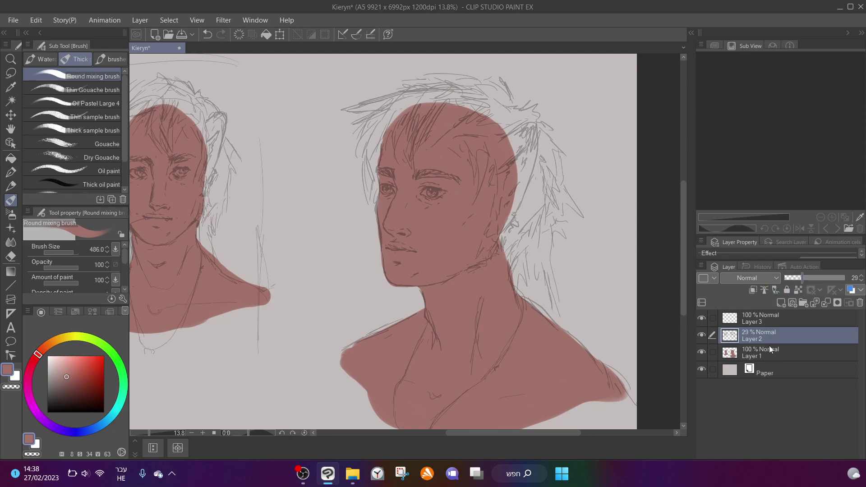
Rename the new top layer "lineart", the skin-paint layer "color" and the line drawing layer "sketch"
double_click(759, 322)
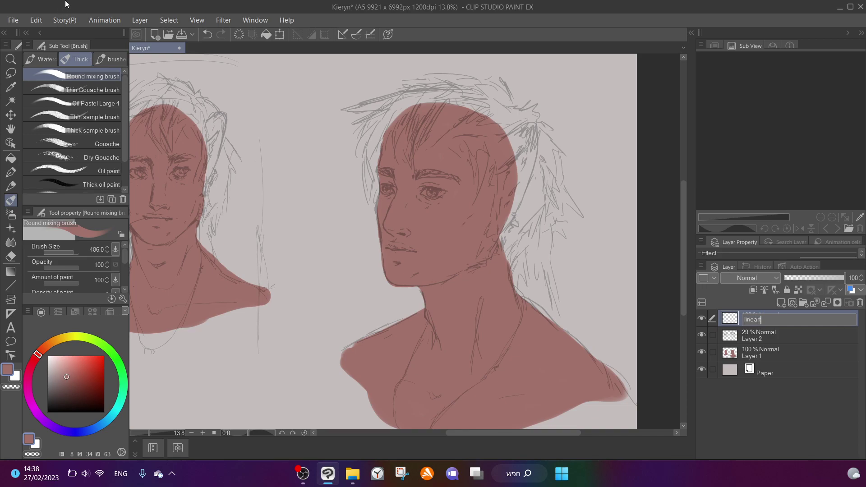
key(Return)
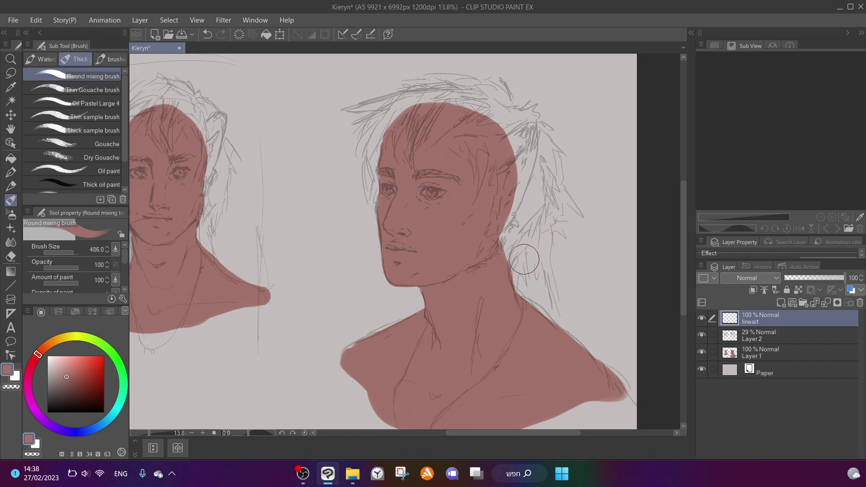
double_click(748, 356)
text(color)
key(Return)
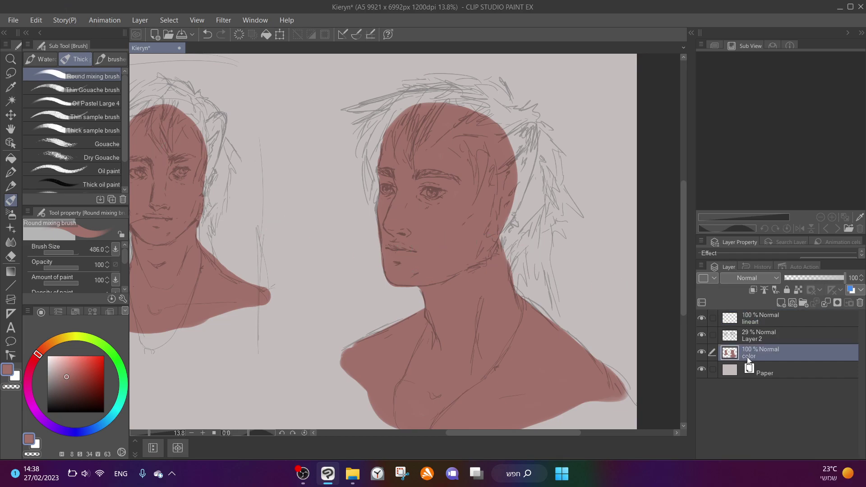
double_click(746, 341)
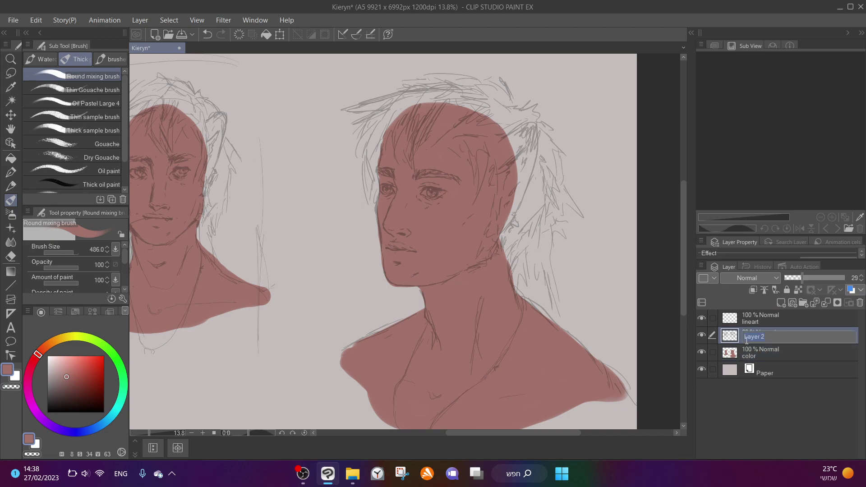
key(Return)
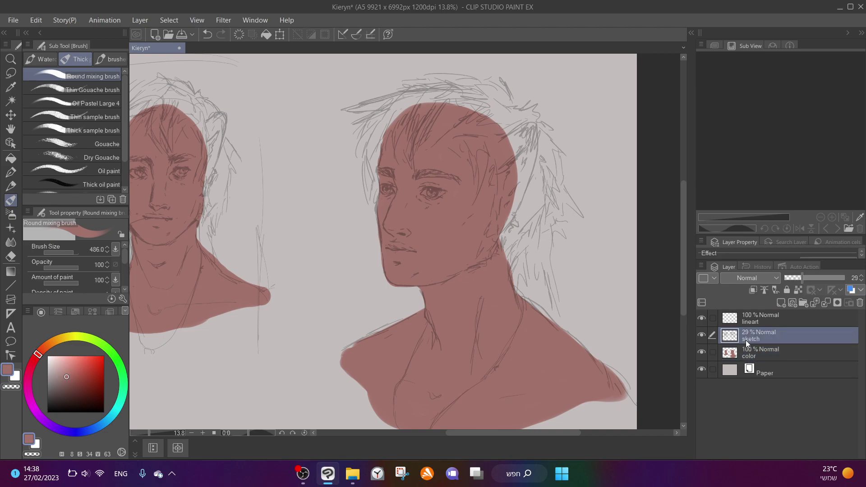
Paint a deeper red (H 2, S 58, V 58) around both eyes of the three-quarter portrait on the color layer
scroll(509, 212, down, 1)
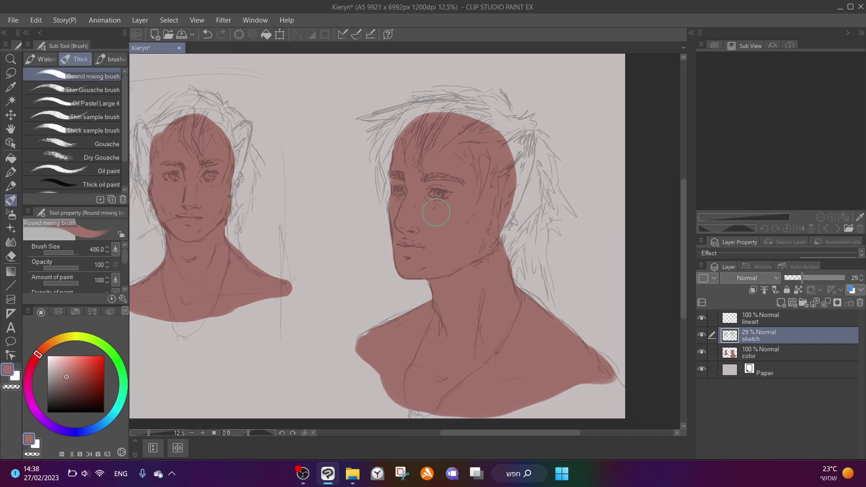
scroll(416, 211, up, 6)
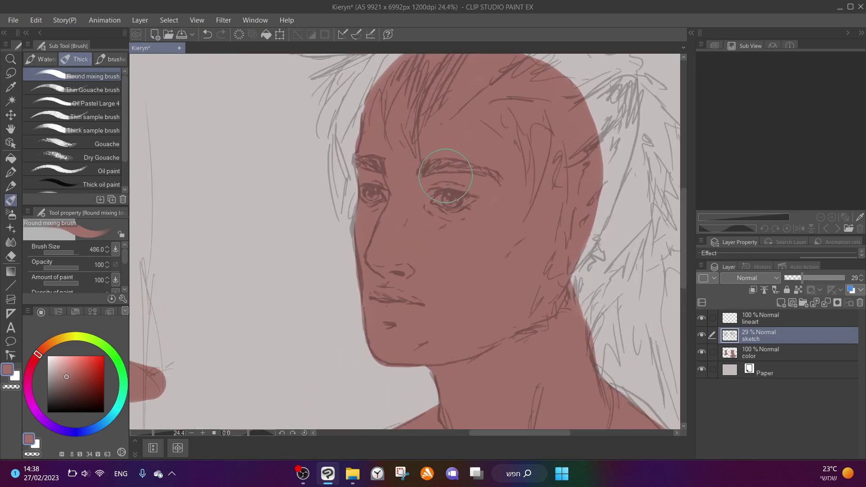
click(35, 359)
drag(71, 372, 82, 378)
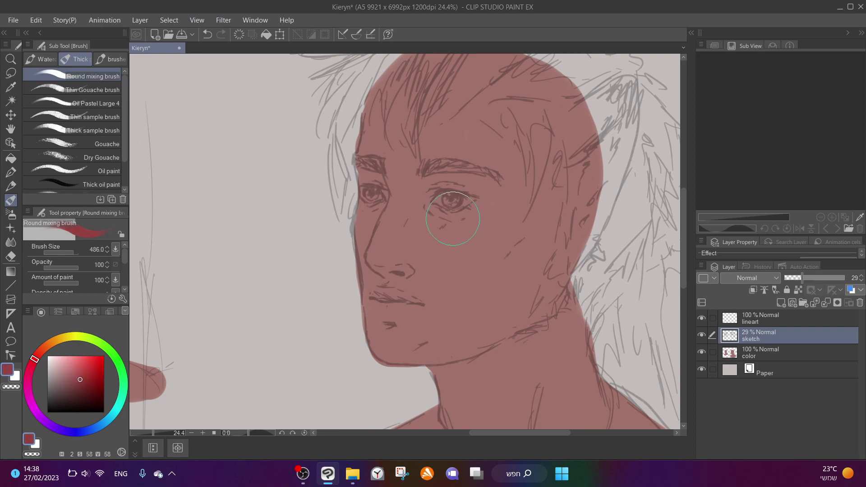
click(728, 352)
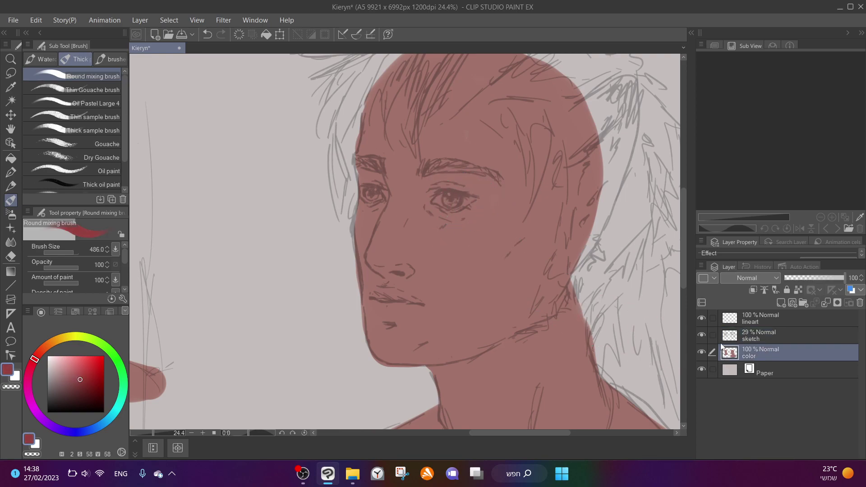
mouse_move(452, 208)
mouse_down()
mouse_move(482, 214)
mouse_move(472, 211)
mouse_move(474, 198)
mouse_move(480, 211)
mouse_move(476, 180)
mouse_up()
mouse_move(361, 195)
mouse_down()
mouse_move(370, 189)
mouse_move(379, 201)
mouse_move(389, 187)
mouse_move(370, 200)
mouse_up()
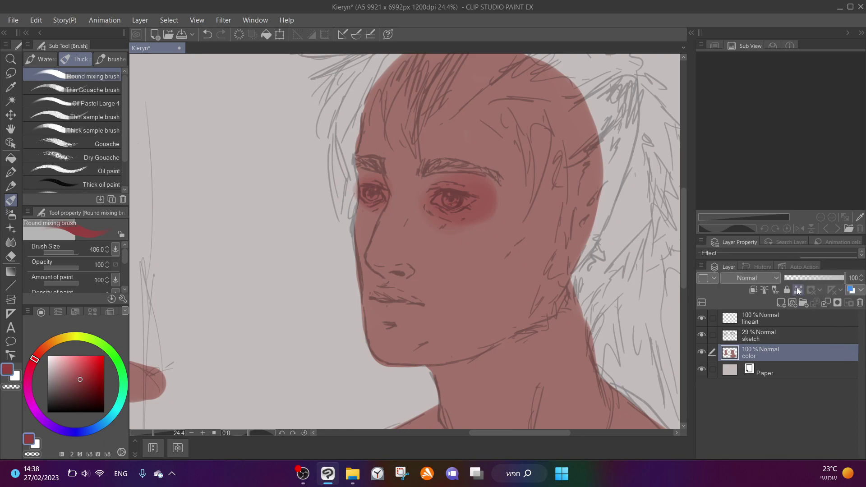
Lock the color layer's transparent pixels and redden the nose and lips, plus the cheek and neck with the brush at size 924.5
mouse_move(396, 246)
mouse_down()
mouse_move(392, 264)
mouse_move(408, 194)
mouse_move(388, 243)
mouse_move(407, 267)
mouse_move(411, 239)
mouse_move(426, 292)
mouse_move(390, 312)
mouse_move(400, 314)
mouse_move(395, 304)
mouse_up()
mouse_move(433, 190)
mouse_down()
mouse_move(451, 186)
mouse_move(418, 198)
mouse_up()
click(75, 253)
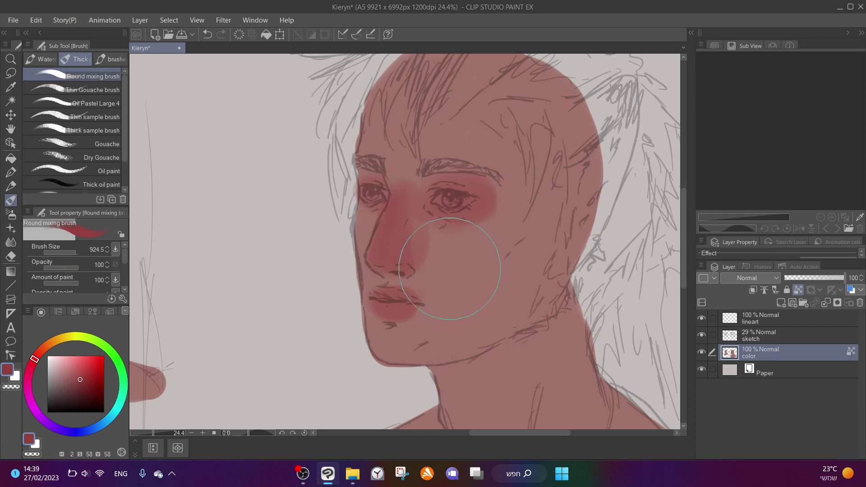
mouse_move(514, 224)
mouse_down()
mouse_move(429, 228)
mouse_move(451, 212)
mouse_move(508, 244)
mouse_move(451, 235)
mouse_move(451, 212)
mouse_move(440, 225)
mouse_move(442, 250)
mouse_move(359, 217)
mouse_move(369, 223)
mouse_move(356, 247)
mouse_move(427, 253)
mouse_move(445, 226)
mouse_move(410, 267)
mouse_move(500, 271)
mouse_move(481, 256)
mouse_move(432, 260)
mouse_move(446, 254)
mouse_move(452, 271)
mouse_move(440, 273)
mouse_move(552, 280)
mouse_move(501, 319)
mouse_move(532, 293)
mouse_move(478, 312)
mouse_move(495, 329)
mouse_move(420, 354)
mouse_move(440, 361)
mouse_move(539, 330)
mouse_up()
Shade under the nose and below the lower lip in dark magenta (H 335, S 62, V 44) at brush size 290.5
scroll(500, 270, down, 3)
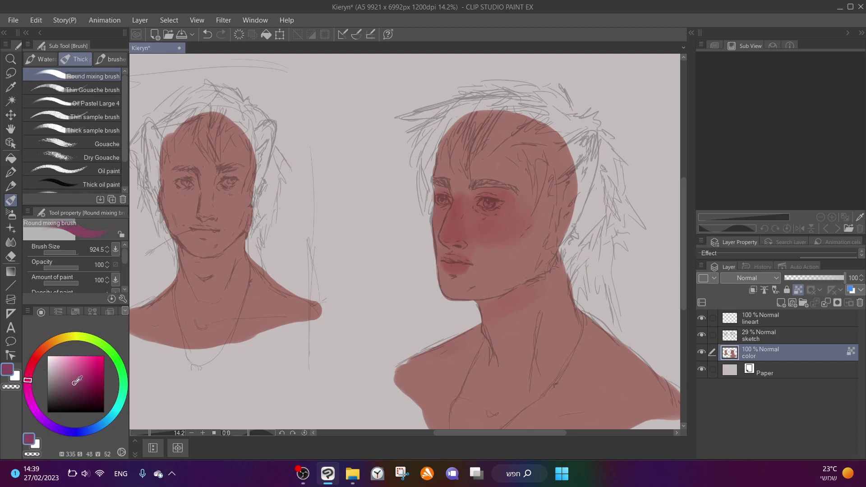
drag(74, 383, 83, 387)
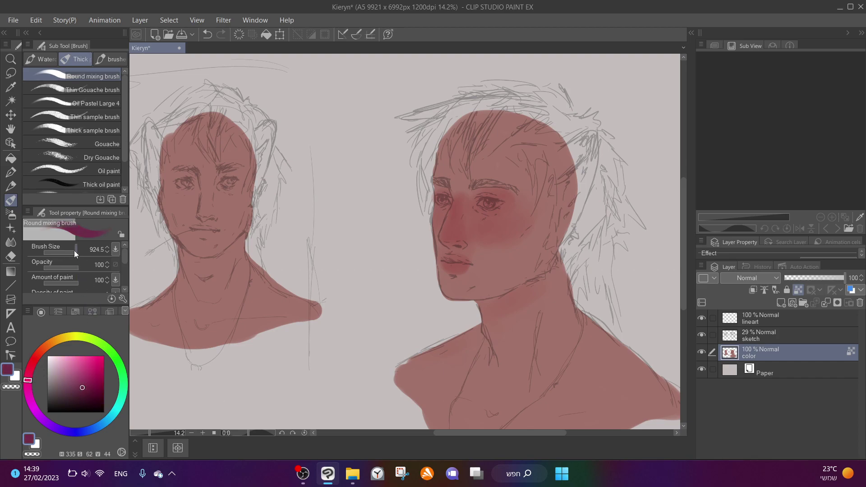
drag(72, 252, 74, 254)
scroll(456, 248, up, 3)
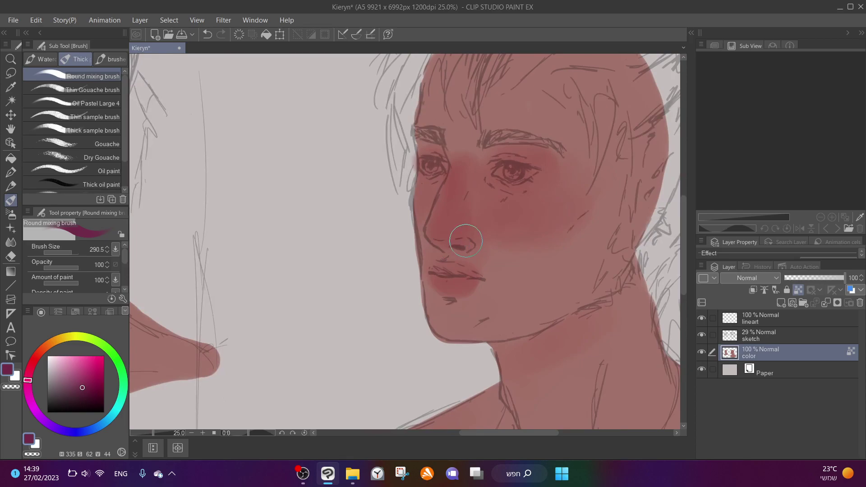
mouse_move(469, 247)
mouse_down()
mouse_move(441, 277)
mouse_move(454, 303)
mouse_up()
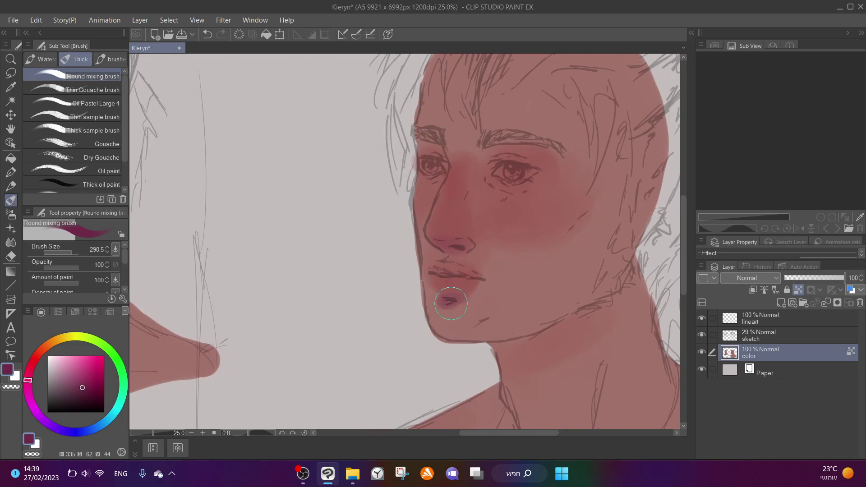
Shade both eye sockets and deepen the nose and lip shadows in dark magenta, shifting the hue to 342
mouse_move(508, 161)
mouse_down()
mouse_move(488, 169)
mouse_move(492, 155)
mouse_move(501, 147)
mouse_move(484, 174)
mouse_move(501, 181)
mouse_up()
drag(433, 156, 435, 155)
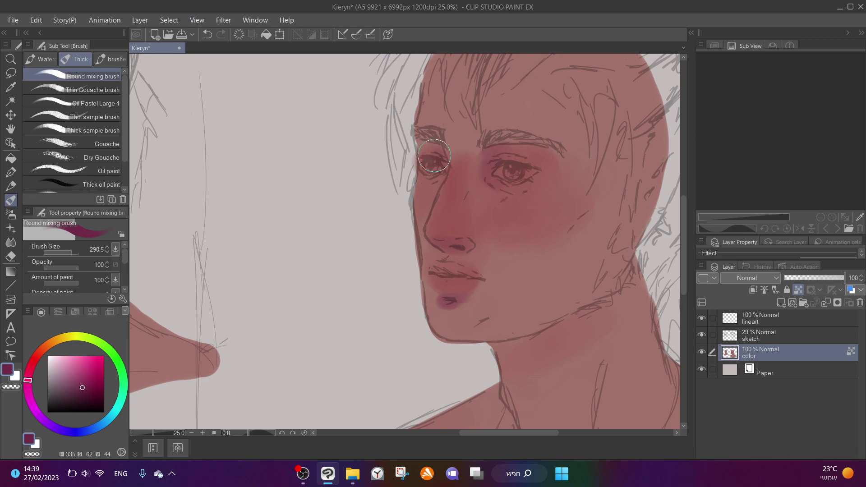
mouse_move(450, 202)
mouse_down()
mouse_move(514, 149)
mouse_move(506, 146)
mouse_move(484, 170)
mouse_move(496, 189)
mouse_move(489, 157)
mouse_move(515, 162)
mouse_up()
mouse_move(455, 239)
mouse_down()
mouse_move(447, 294)
mouse_move(455, 301)
mouse_move(473, 278)
mouse_up()
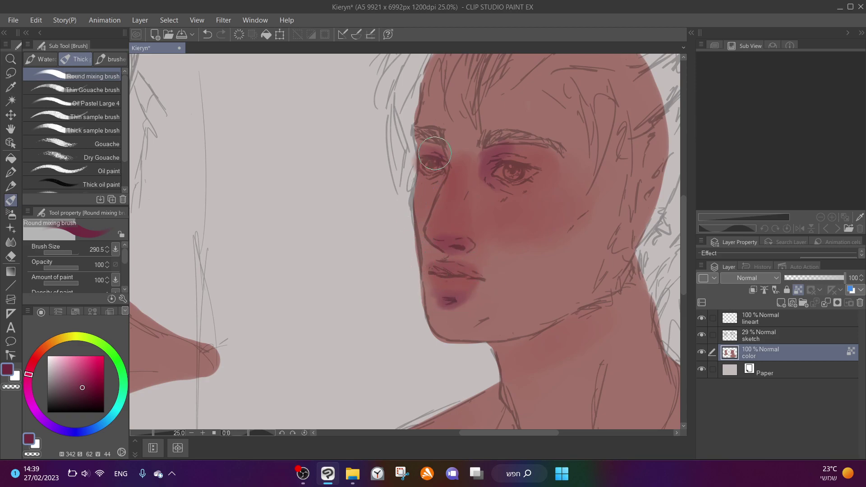
Paint a dark magenta shadow on the neck beneath the jawline of the three-quarter portrait
scroll(537, 318, down, 1)
drag(537, 318, 556, 324)
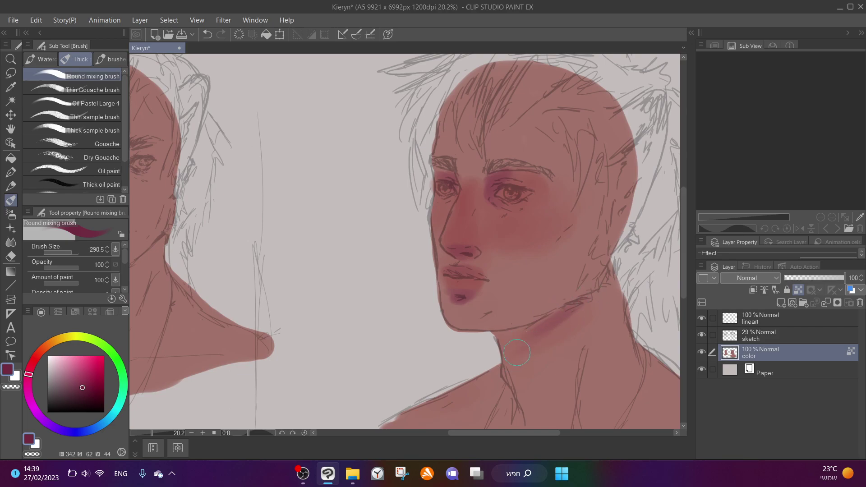
mouse_move(530, 326)
mouse_down()
mouse_move(548, 322)
mouse_move(513, 346)
mouse_up()
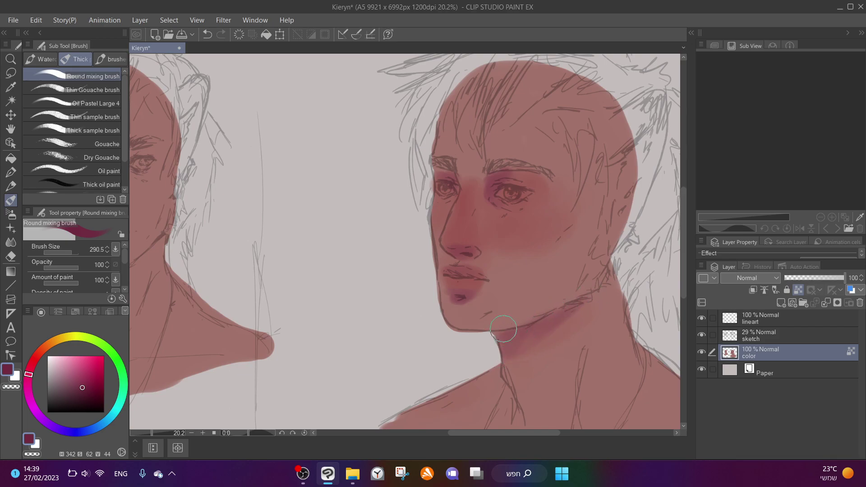
scroll(541, 284, down, 3)
scroll(256, 203, up, 3)
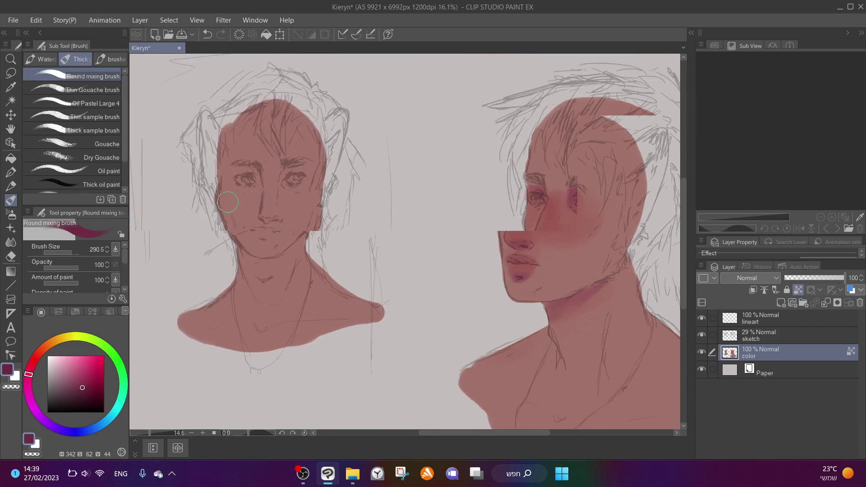
Select the lineart layer and the Thin sample brush, and choose a very dark red with hue 353
scroll(341, 248, down, 2)
scroll(557, 225, down, 4)
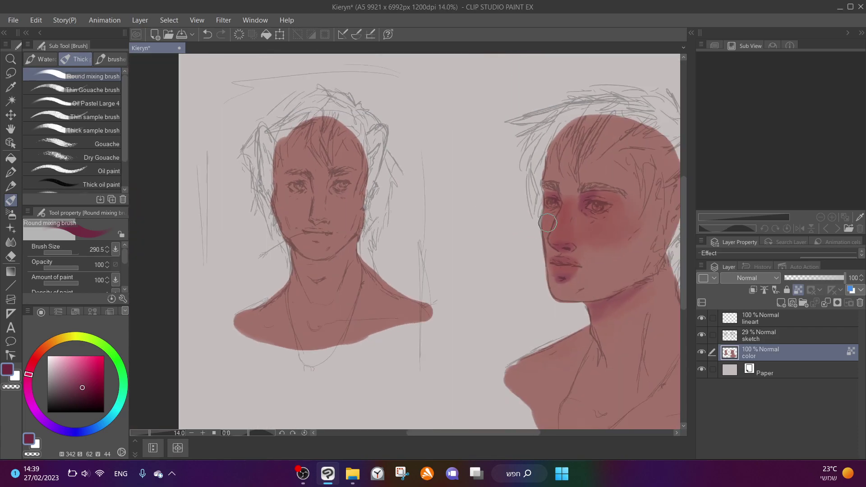
scroll(616, 272, up, 2)
scroll(616, 273, up, 3)
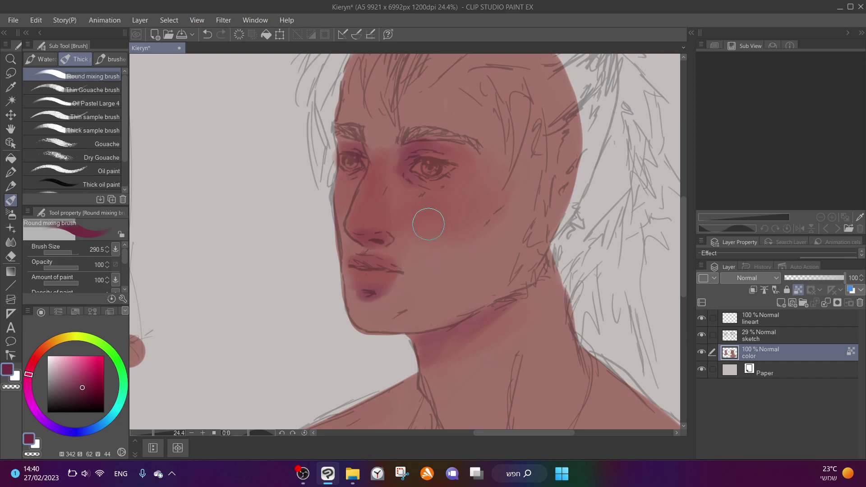
click(751, 318)
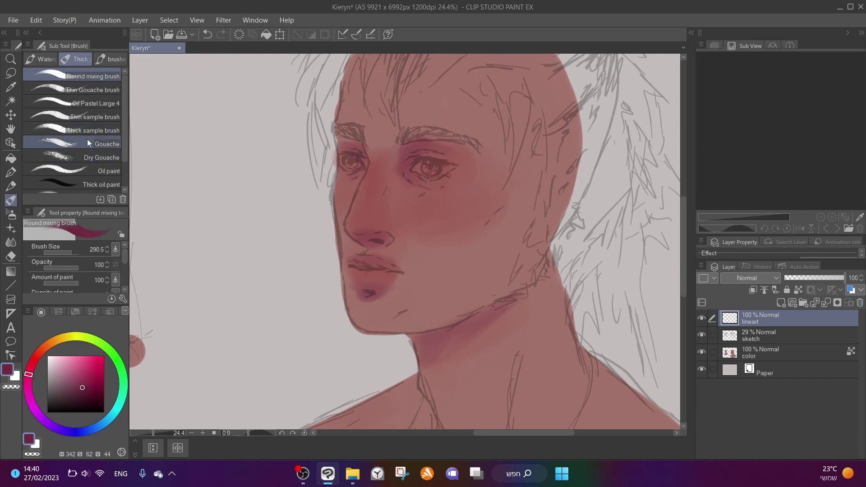
click(89, 117)
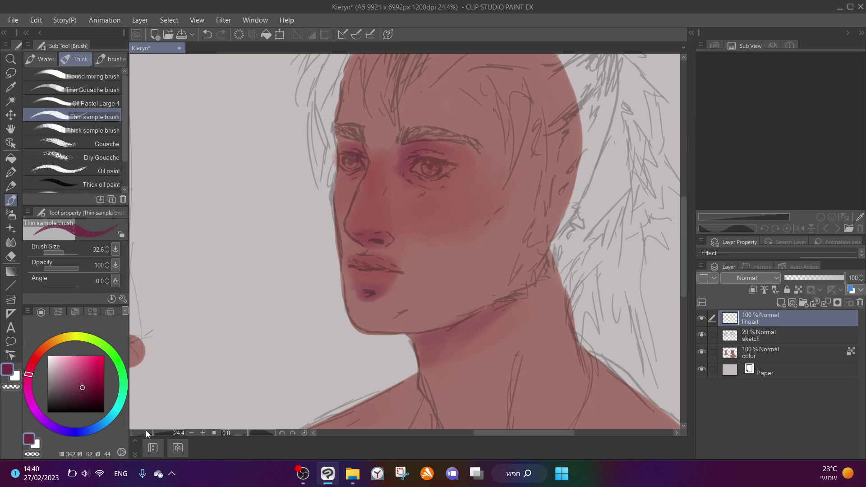
drag(81, 390, 67, 399)
scroll(405, 241, down, 1)
scroll(404, 242, up, 3)
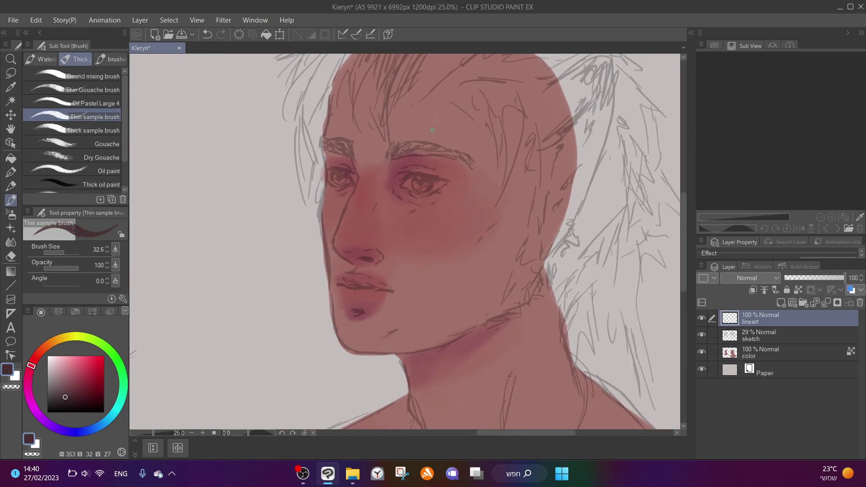
click(73, 402)
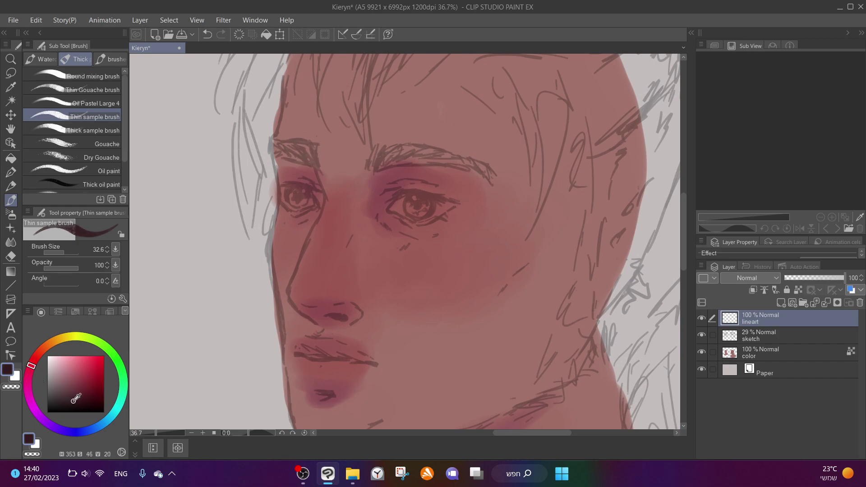
Outline the nearer eye's inner corner and its lower and upper lids in dark maroon (H 353, S 66, V 26) at brush size 32.6
mouse_move(213, 232)
mouse_down()
mouse_move(204, 256)
mouse_move(171, 242)
mouse_up()
key(ctrl+z)
scroll(418, 198, up, 5)
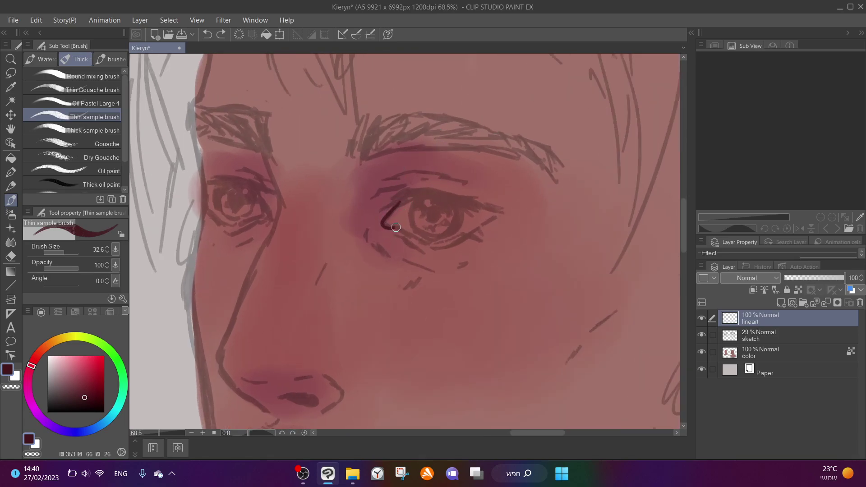
drag(419, 241, 427, 243)
key(ctrl+z)
scroll(429, 194, up, 4)
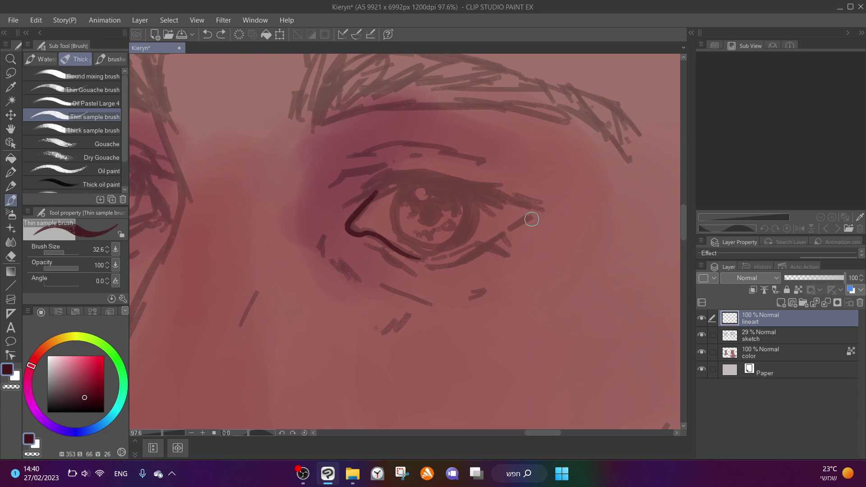
drag(526, 220, 454, 261)
mouse_move(346, 205)
mouse_down()
mouse_move(379, 187)
mouse_move(418, 183)
mouse_move(546, 206)
mouse_up()
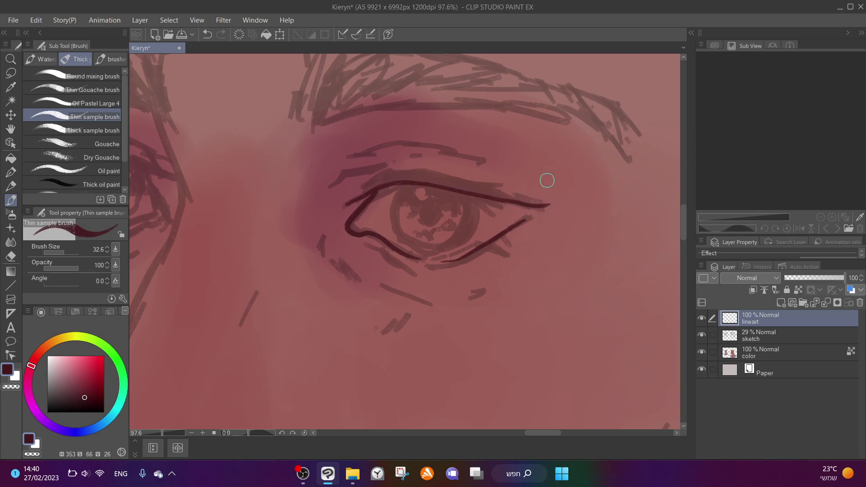
Trim the outer tip of the nearer eye's upper lid, and thicken the lash line and ink the eyelid crease at brush size 48
key(j)
mouse_move(550, 187)
mouse_down()
mouse_move(565, 207)
mouse_move(540, 190)
mouse_move(563, 208)
mouse_move(530, 195)
mouse_up()
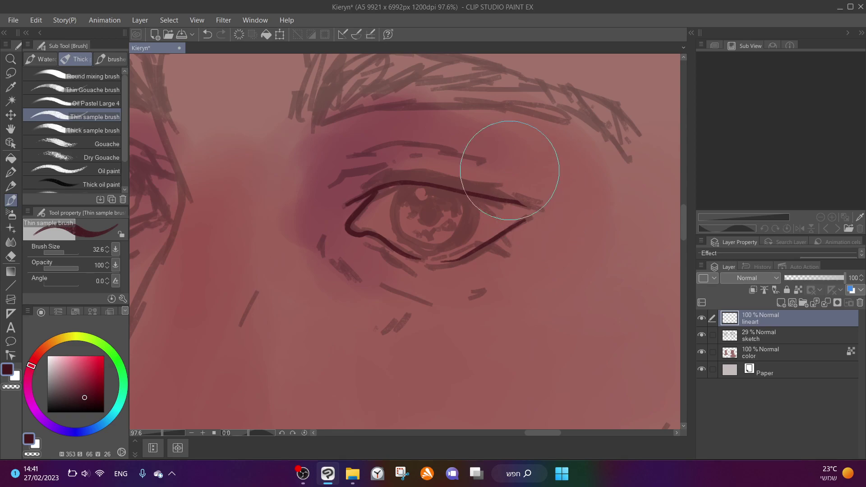
drag(65, 253, 67, 253)
mouse_move(511, 205)
mouse_down()
mouse_move(543, 212)
mouse_move(454, 189)
mouse_move(517, 203)
mouse_move(478, 195)
mouse_move(502, 208)
mouse_move(470, 195)
mouse_move(515, 210)
mouse_up()
mouse_move(467, 194)
mouse_down()
mouse_move(481, 205)
mouse_move(373, 177)
mouse_move(447, 178)
mouse_move(499, 195)
mouse_move(491, 199)
mouse_move(379, 178)
mouse_move(526, 194)
mouse_move(521, 203)
mouse_move(402, 170)
mouse_move(423, 172)
mouse_move(337, 178)
mouse_move(361, 168)
mouse_move(332, 177)
mouse_move(356, 157)
mouse_move(456, 148)
mouse_move(512, 173)
mouse_up()
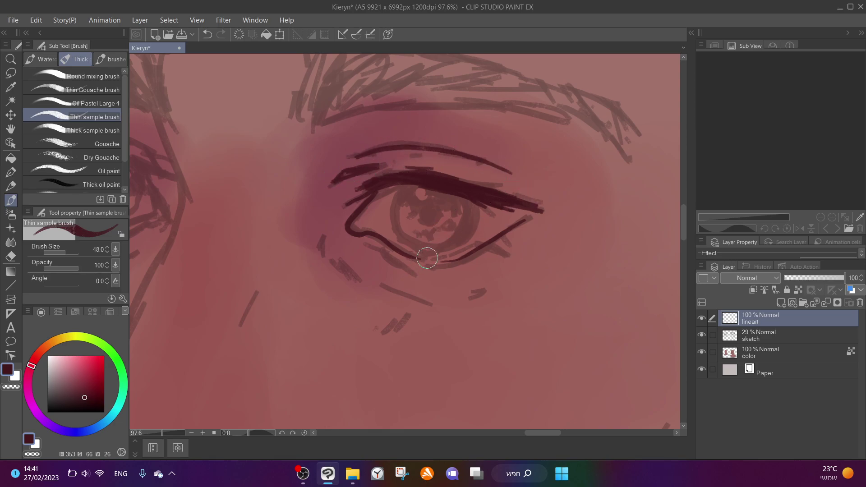
Ink the nearer eye's lower lid rim and outer lower lashes, and outline its iris
drag(361, 246, 435, 271)
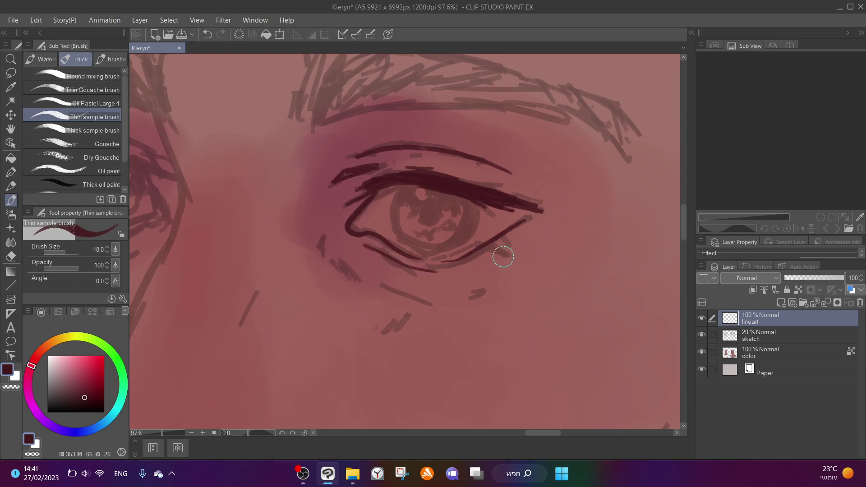
mouse_move(507, 224)
mouse_down()
mouse_move(463, 254)
mouse_move(429, 258)
mouse_move(386, 243)
mouse_up()
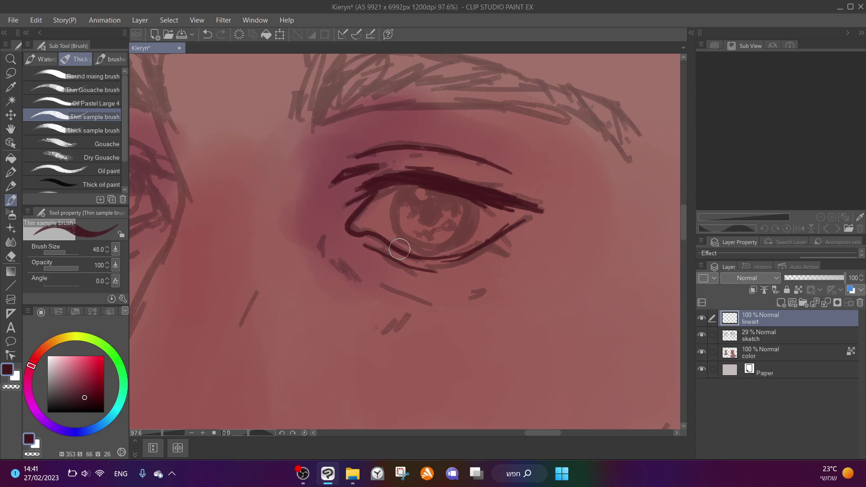
mouse_move(463, 258)
mouse_down()
mouse_move(420, 261)
mouse_move(395, 248)
mouse_move(500, 251)
mouse_move(486, 243)
mouse_move(498, 251)
mouse_move(480, 247)
mouse_move(519, 253)
mouse_move(465, 255)
mouse_move(473, 268)
mouse_move(465, 257)
mouse_move(447, 268)
mouse_up()
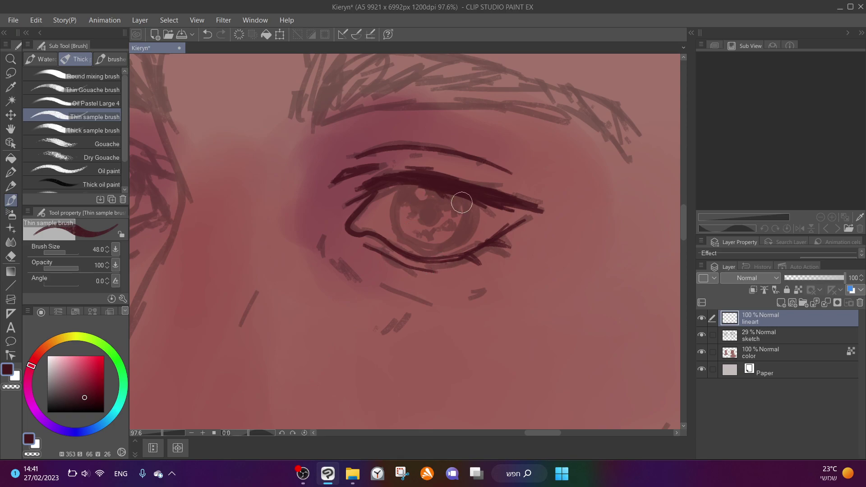
mouse_move(463, 199)
mouse_down()
mouse_move(473, 230)
mouse_move(461, 244)
mouse_move(410, 245)
mouse_move(394, 212)
mouse_move(398, 197)
mouse_move(427, 180)
mouse_up()
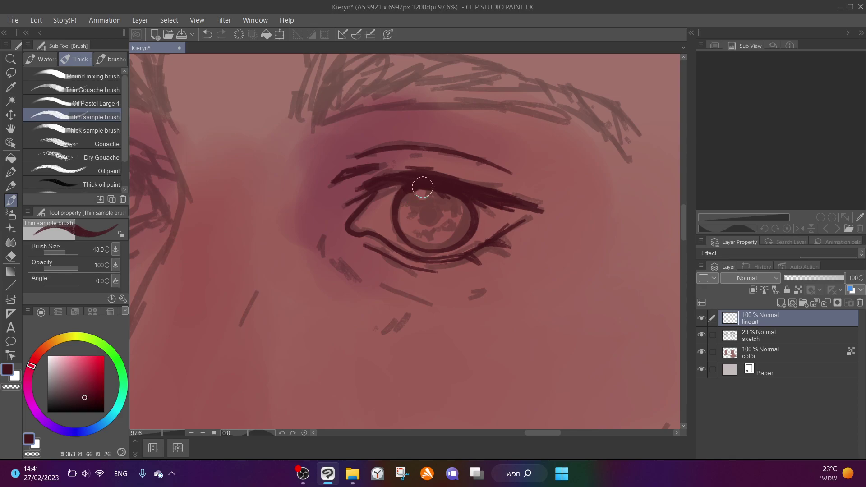
Ink the short crease lines beneath the nearer eye and beside the nose bridge, toggling the sketch layer's visibility to check them
mouse_move(321, 232)
mouse_down()
mouse_move(323, 245)
mouse_move(365, 281)
mouse_move(338, 267)
mouse_move(429, 300)
mouse_move(480, 290)
mouse_up()
mouse_move(408, 321)
mouse_down()
mouse_move(397, 313)
mouse_move(400, 322)
mouse_move(383, 328)
mouse_up()
drag(258, 291, 238, 333)
scroll(350, 226, down, 3)
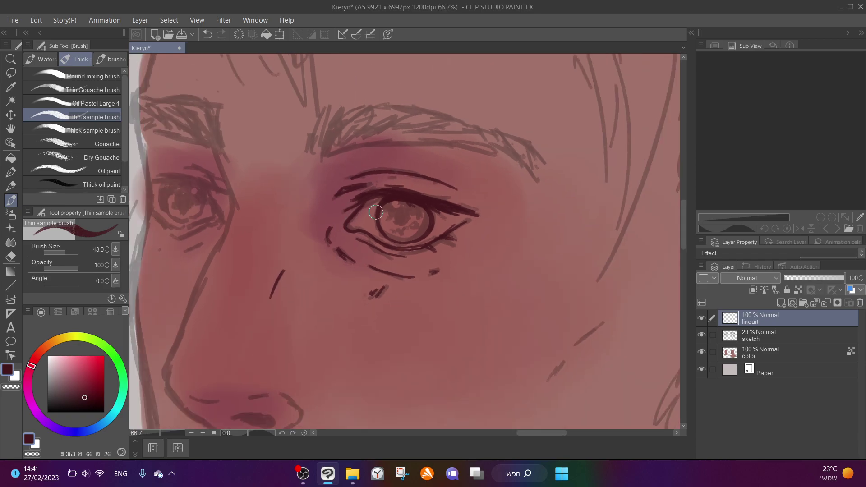
scroll(397, 131, down, 2)
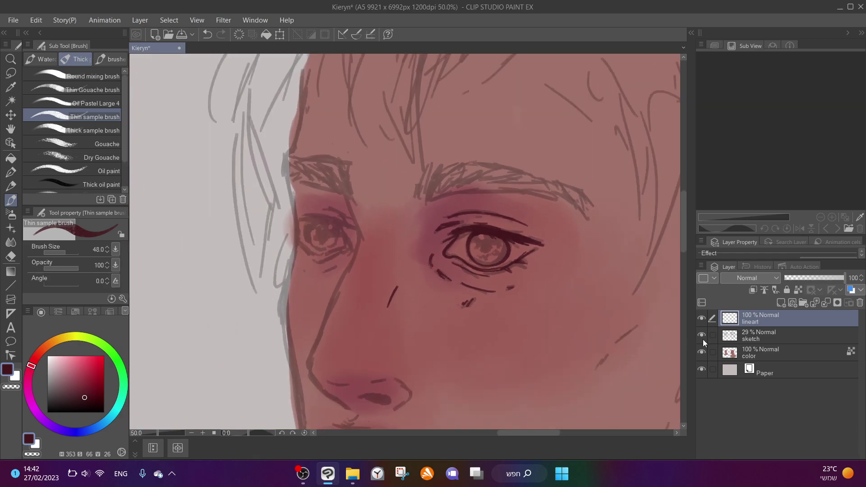
click(707, 335)
click(707, 335)
click(707, 335)
Outline the nearer eyebrow with hair strokes at its inner end, and check the linework with the sketch layer hidden
scroll(546, 107, up, 4)
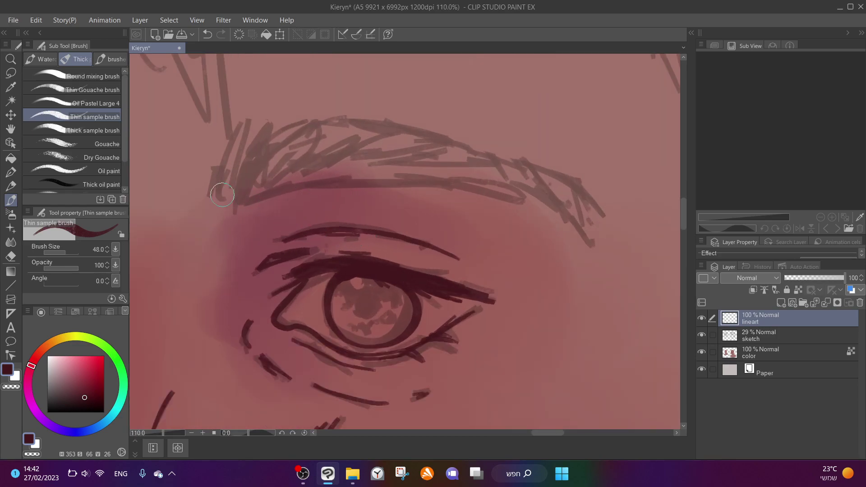
mouse_move(240, 203)
mouse_down()
mouse_move(259, 192)
mouse_move(379, 183)
mouse_move(487, 187)
mouse_move(579, 223)
mouse_move(606, 248)
mouse_up()
drag(256, 196, 234, 208)
drag(229, 210, 233, 177)
drag(243, 140, 222, 211)
mouse_move(222, 211)
mouse_down()
mouse_move(220, 174)
mouse_move(238, 130)
mouse_move(440, 136)
mouse_move(548, 198)
mouse_move(581, 230)
mouse_up()
scroll(299, 141, down, 1)
scroll(420, 199, down, 2)
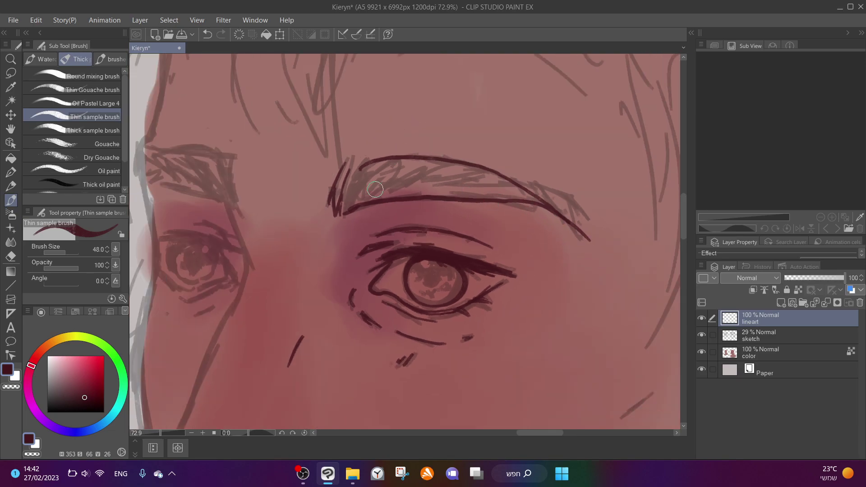
scroll(256, 195, down, 1)
scroll(223, 180, down, 2)
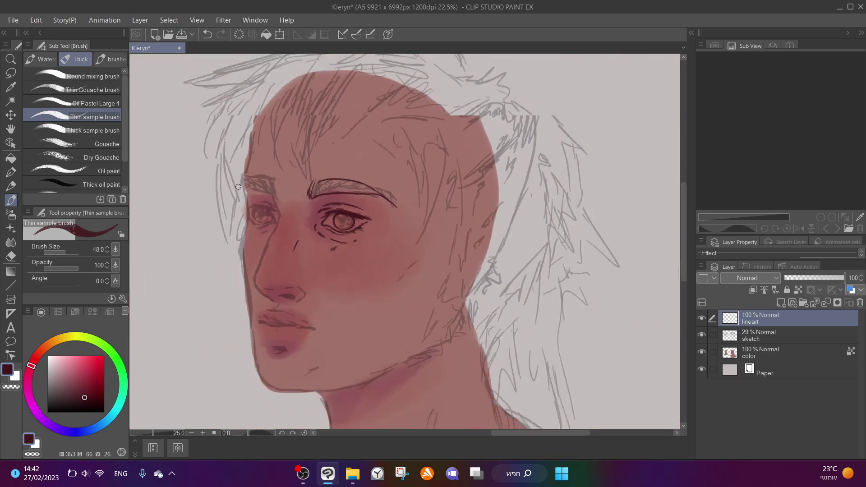
click(702, 335)
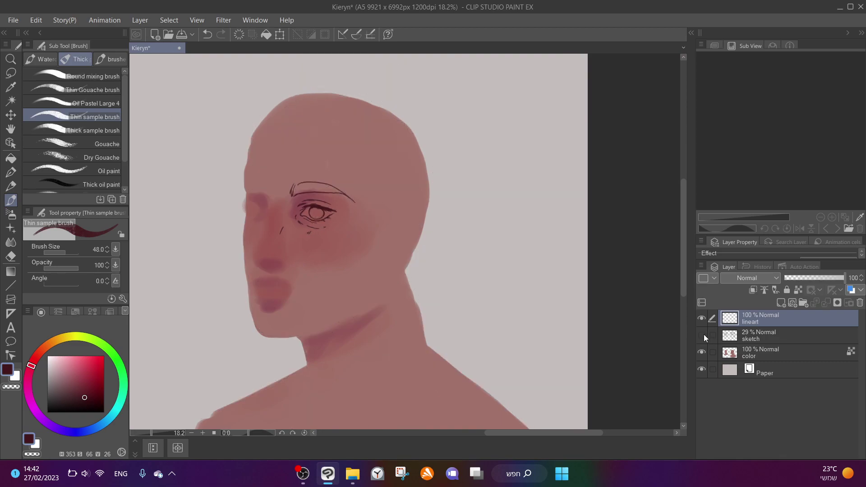
click(702, 319)
click(702, 318)
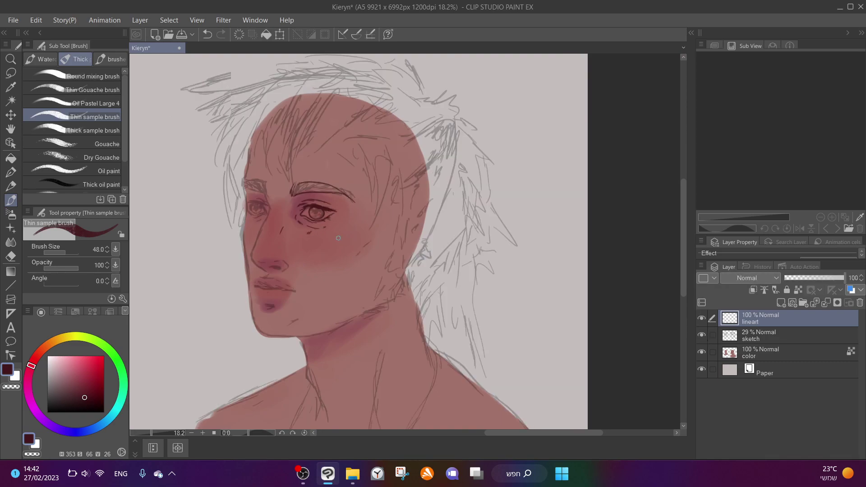
Erase the inner start of the nearer eyebrow's upper line and rework it with short loose strokes
scroll(284, 148, up, 3)
mouse_move(412, 216)
mouse_down()
mouse_move(401, 197)
mouse_move(294, 175)
mouse_up()
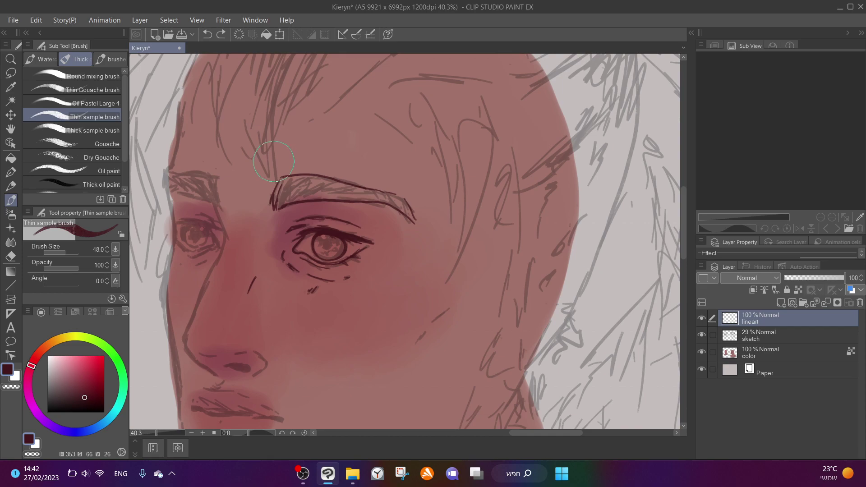
drag(299, 168, 283, 175)
key(ctrl+z)
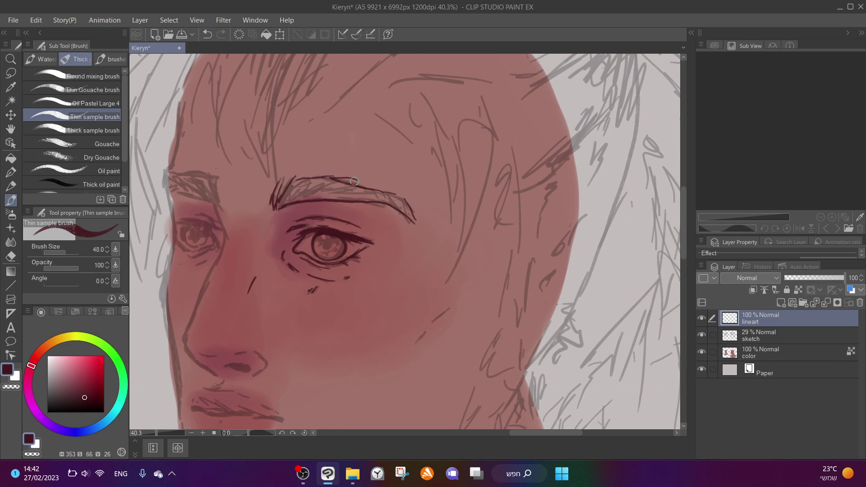
Outline the farther eyebrow and ink the forehead contour and upper nose bridge around the farther eye
scroll(384, 168, down, 1)
scroll(204, 166, up, 1)
mouse_move(268, 217)
mouse_down()
mouse_move(265, 188)
mouse_move(263, 195)
mouse_move(227, 175)
mouse_move(201, 181)
mouse_move(247, 206)
mouse_move(264, 202)
mouse_move(279, 251)
mouse_move(274, 277)
mouse_up()
mouse_move(221, 97)
mouse_down()
mouse_move(207, 181)
mouse_move(219, 228)
mouse_up()
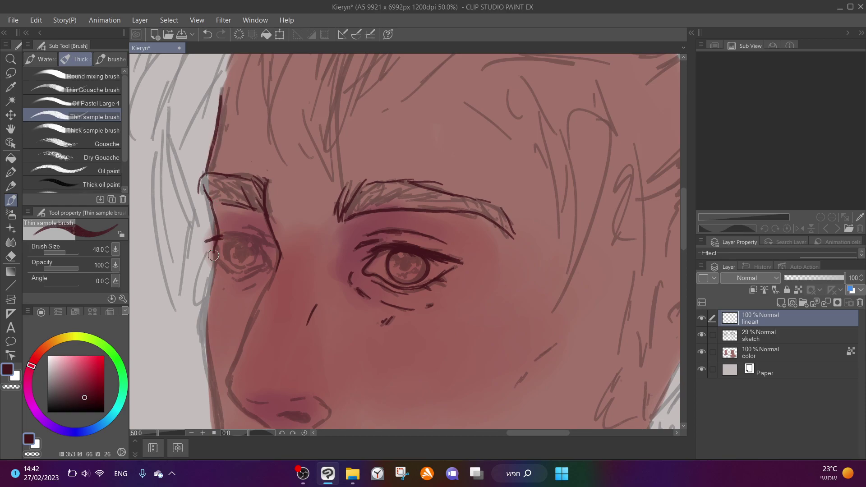
Ink the farther eye with its iris, thickened upper lid, eyelid crease, inner corner and lower lid lines
drag(218, 262, 247, 272)
drag(226, 236, 261, 240)
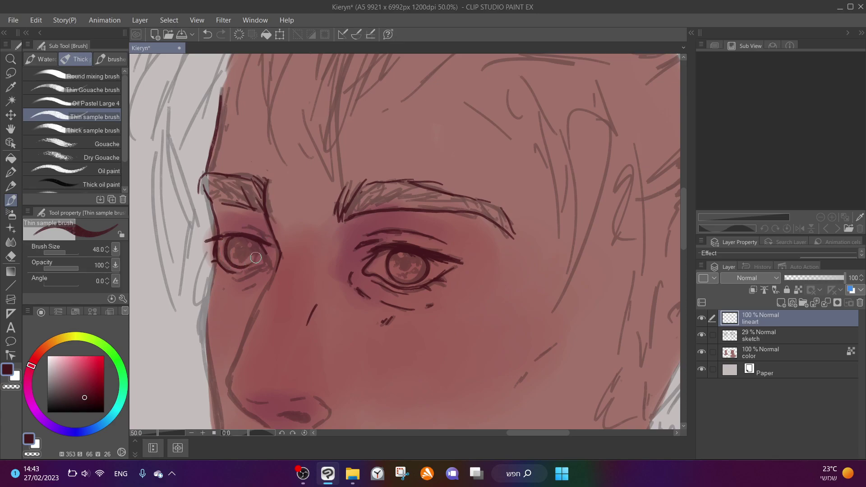
drag(237, 223, 260, 232)
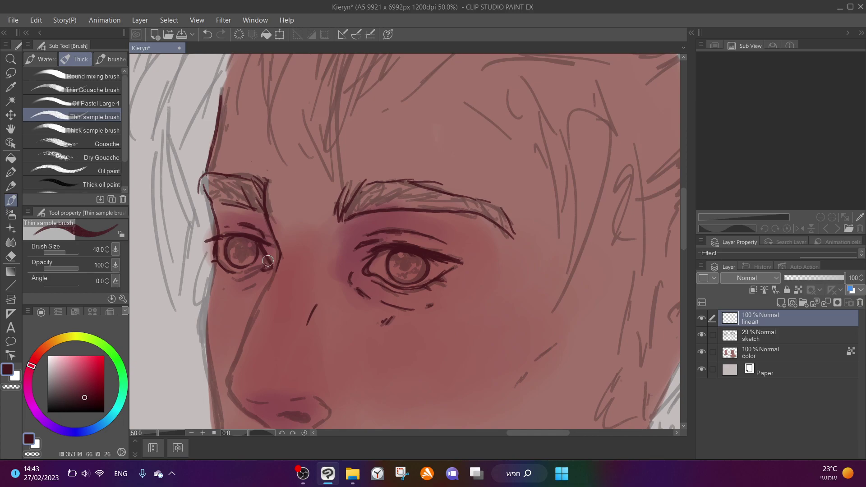
drag(233, 273, 264, 280)
scroll(257, 214, down, 3)
scroll(255, 232, up, 5)
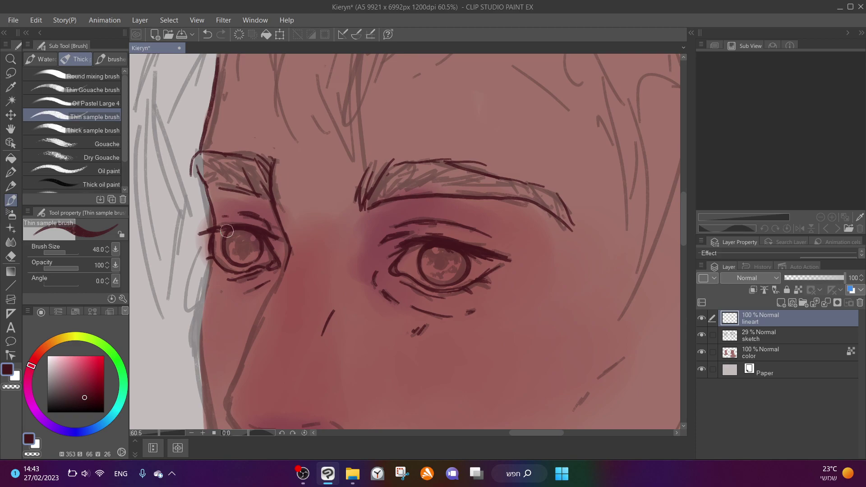
scroll(287, 231, down, 3)
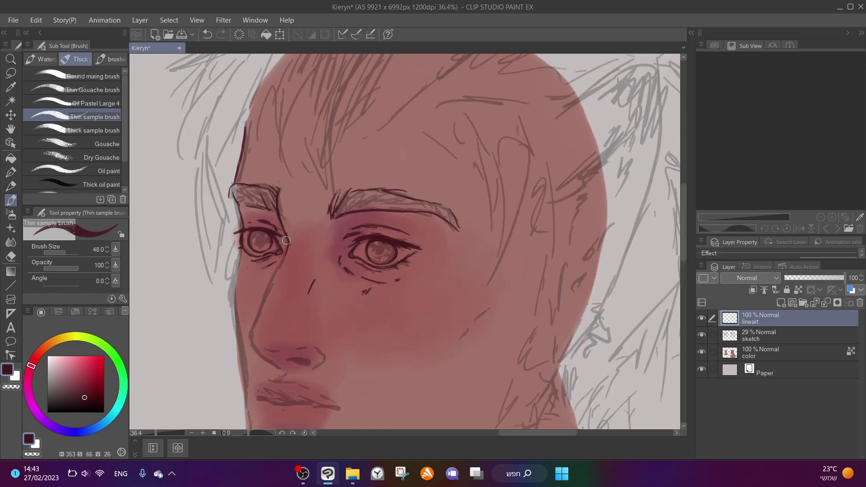
Ink the nose from bridge to tip with its nostril and wing, plus the small curve beneath it
drag(278, 189, 282, 210)
drag(288, 245, 253, 331)
scroll(253, 331, down, 1)
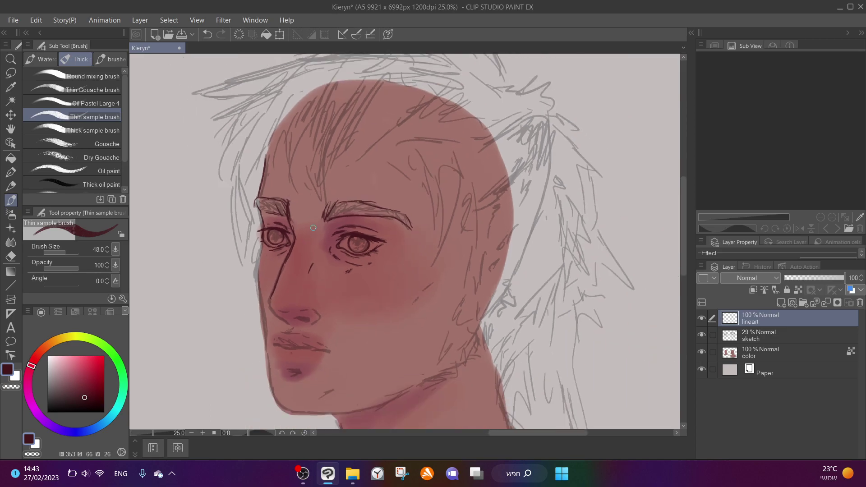
scroll(355, 307, up, 5)
mouse_move(355, 307)
mouse_down()
mouse_move(372, 332)
mouse_move(347, 349)
mouse_up()
mouse_move(299, 333)
mouse_down()
mouse_move(334, 330)
mouse_move(344, 339)
mouse_move(304, 333)
mouse_move(340, 335)
mouse_move(302, 326)
mouse_move(300, 311)
mouse_move(247, 307)
mouse_up()
mouse_move(239, 267)
mouse_down()
mouse_move(228, 302)
mouse_move(287, 359)
mouse_move(298, 356)
mouse_move(270, 360)
mouse_up()
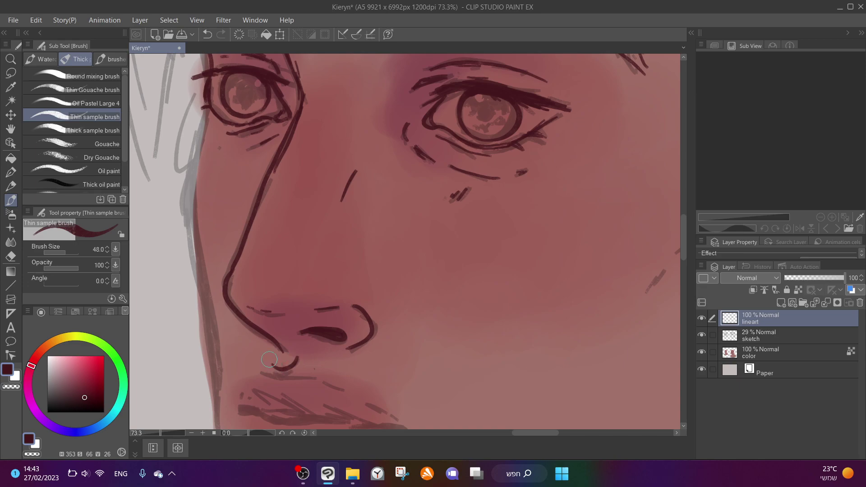
scroll(329, 247, down, 3)
scroll(350, 391, up, 2)
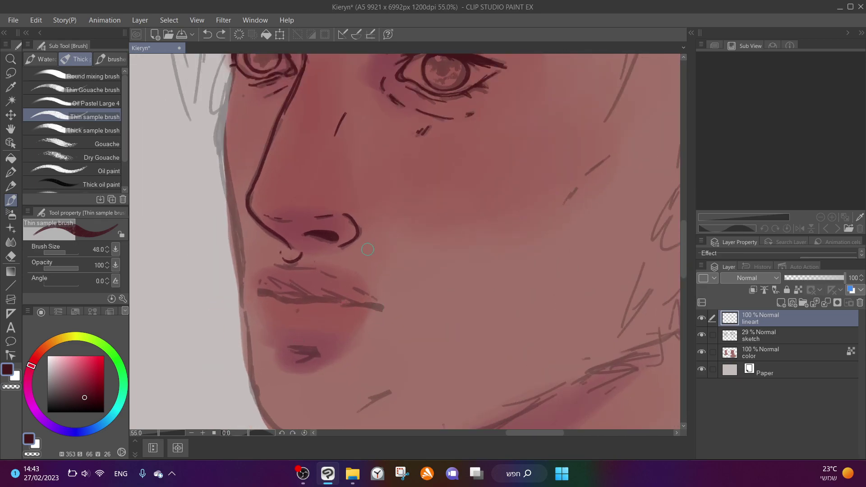
Ink the mouth line, the upper lip's outline and the shadow mark below the lower lip
mouse_move(373, 304)
mouse_down()
mouse_move(298, 302)
mouse_move(253, 289)
mouse_move(383, 309)
mouse_up()
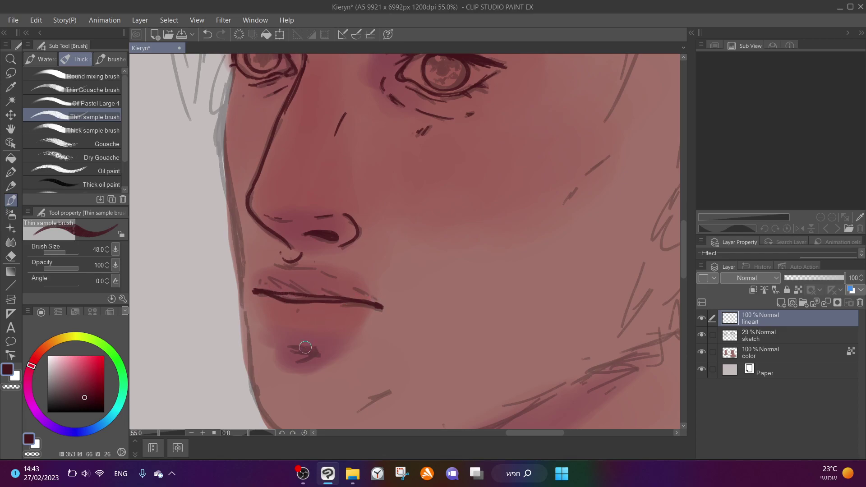
drag(315, 348, 296, 359)
mouse_move(370, 294)
mouse_down()
mouse_move(311, 270)
mouse_move(269, 270)
mouse_move(255, 280)
mouse_up()
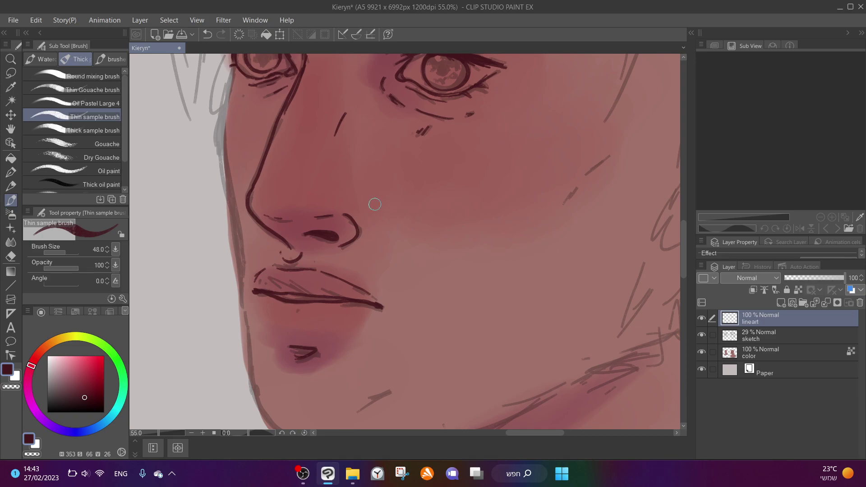
scroll(372, 203, down, 2)
scroll(398, 198, down, 3)
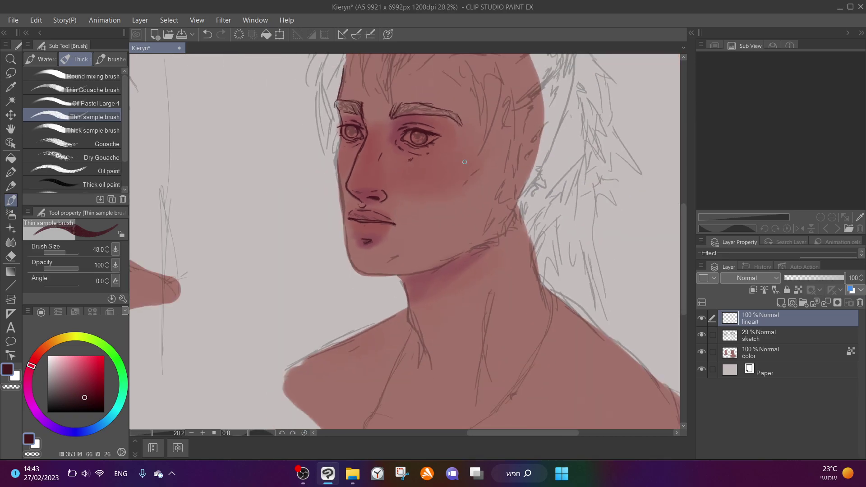
Ink the near side of the jawline along its sketched lower edge
click(702, 335)
click(702, 335)
scroll(440, 125, up, 1)
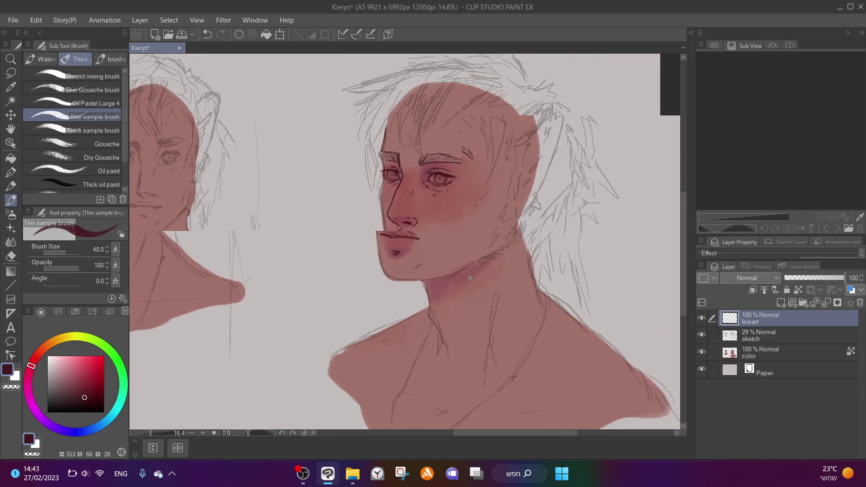
scroll(474, 102, down, 2)
scroll(510, 285, up, 2)
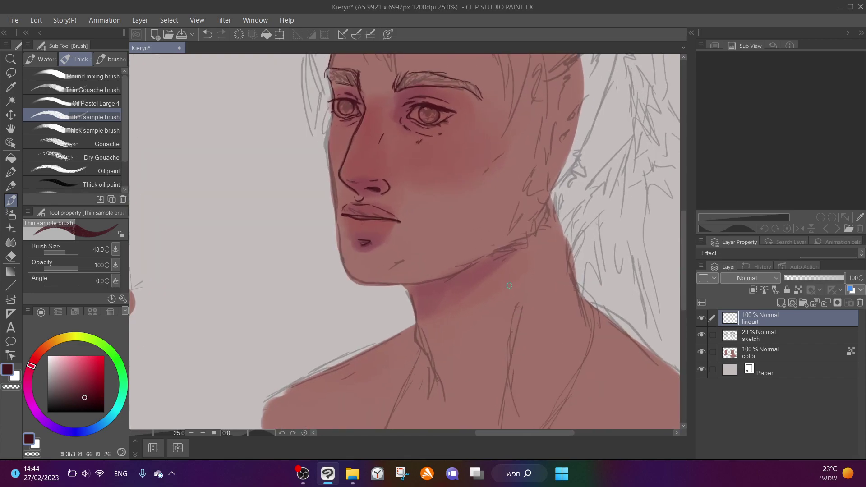
mouse_move(481, 259)
mouse_down()
mouse_move(417, 283)
mouse_move(352, 283)
mouse_up()
scroll(359, 109, down, 1)
scroll(344, 91, up, 2)
key(ctrl+z)
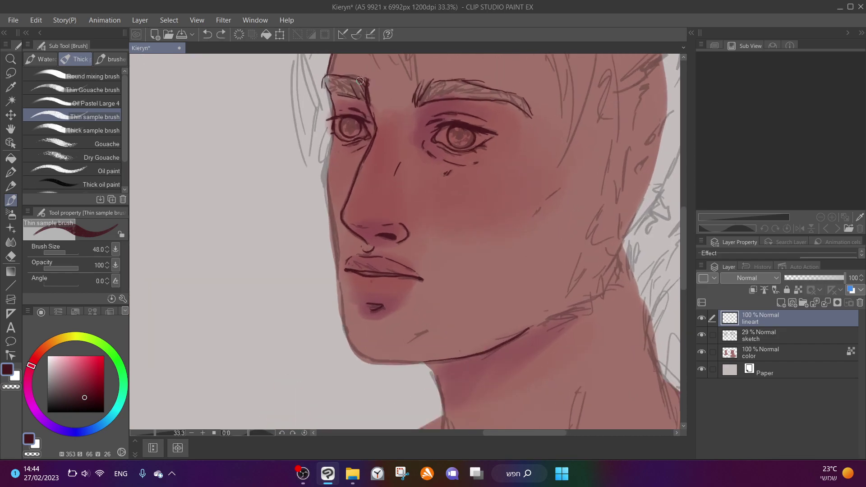
Ink the far face contour from beside the farther eye down the cheek and around the chin into the jawline
mouse_move(333, 140)
mouse_down()
mouse_move(323, 176)
mouse_move(335, 228)
mouse_up()
key(ctrl+z)
mouse_move(333, 140)
mouse_down()
mouse_move(326, 204)
mouse_move(327, 196)
mouse_move(352, 349)
mouse_move(375, 364)
mouse_move(448, 358)
mouse_up()
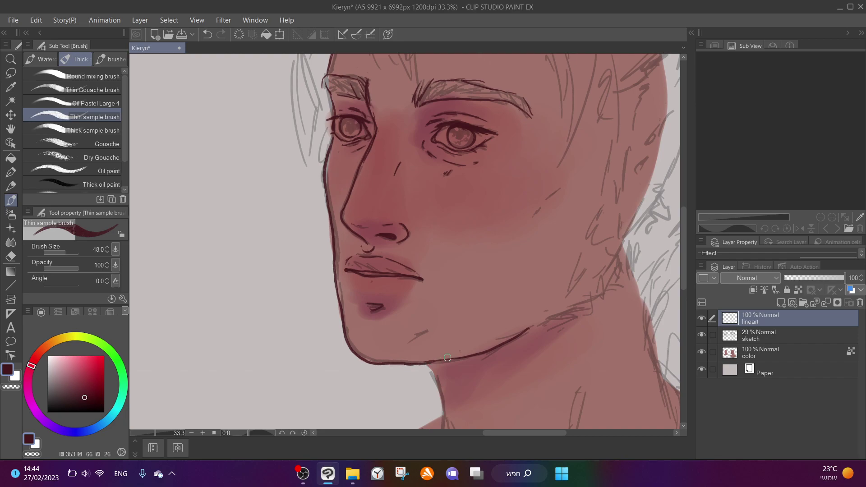
scroll(431, 292, down, 2)
scroll(391, 300, up, 2)
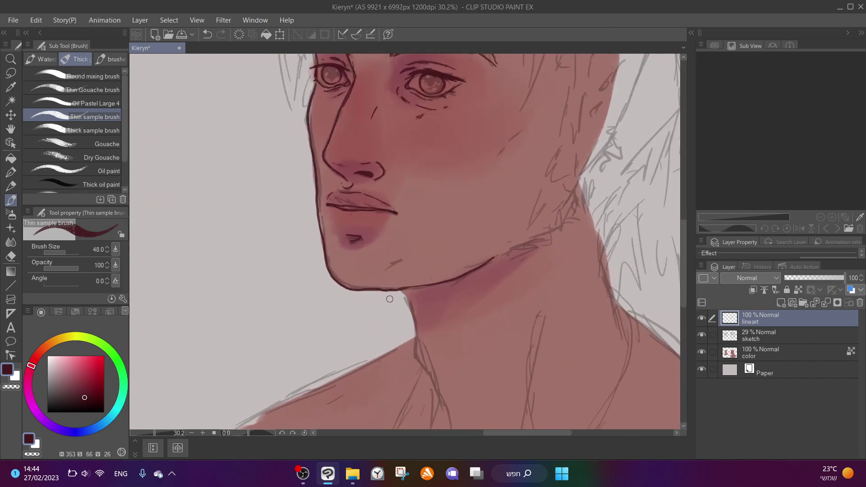
Ink the front of the neck beneath the chin and a short diagonal cheekbone line on the near cheek
mouse_move(399, 292)
mouse_down()
mouse_move(416, 360)
mouse_move(441, 408)
mouse_up()
scroll(408, 298, down, 5)
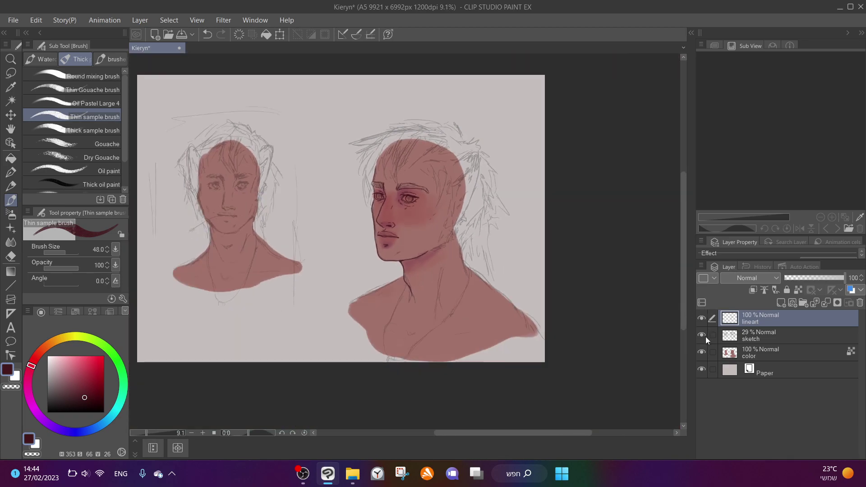
click(705, 337)
click(706, 336)
scroll(460, 243, up, 4)
drag(401, 158, 376, 182)
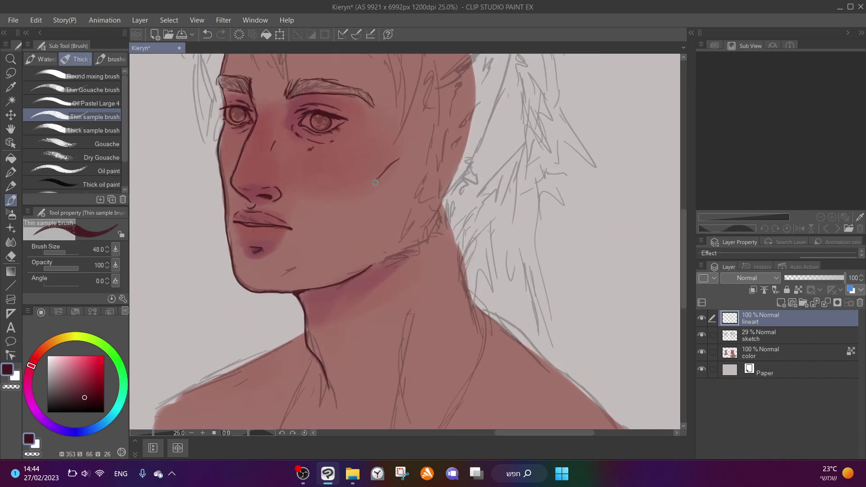
scroll(356, 208, down, 1)
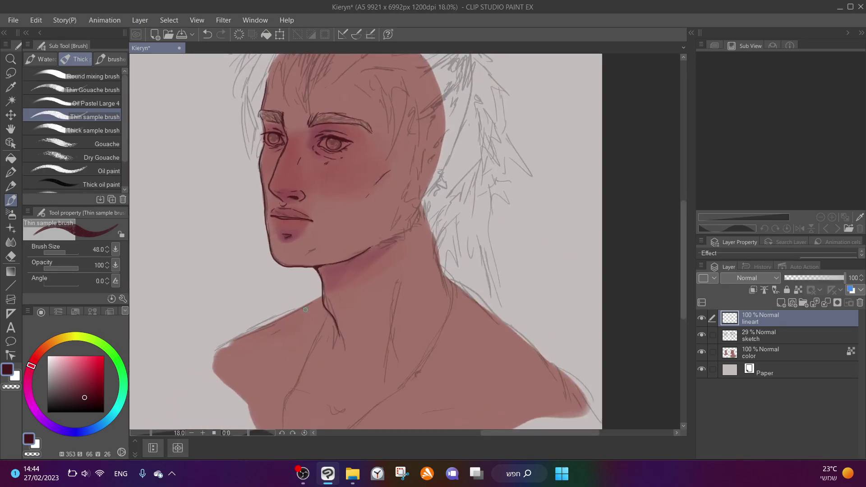
Ink both shoulders, the back of the neck, the collarbones and the neck muscle line
drag(322, 298, 227, 346)
drag(456, 285, 584, 381)
scroll(584, 361, down, 1)
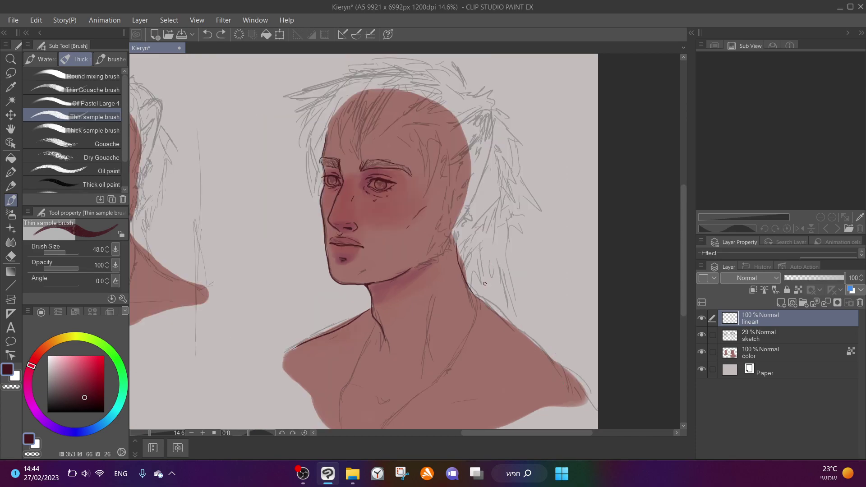
drag(502, 318, 579, 376)
mouse_move(518, 391)
mouse_down()
mouse_move(375, 407)
mouse_move(310, 371)
mouse_up()
drag(435, 276, 423, 329)
Ink the long pointed ear with its inner folds, plus the jagged marks running from the ear along the jaw
scroll(389, 316, up, 3)
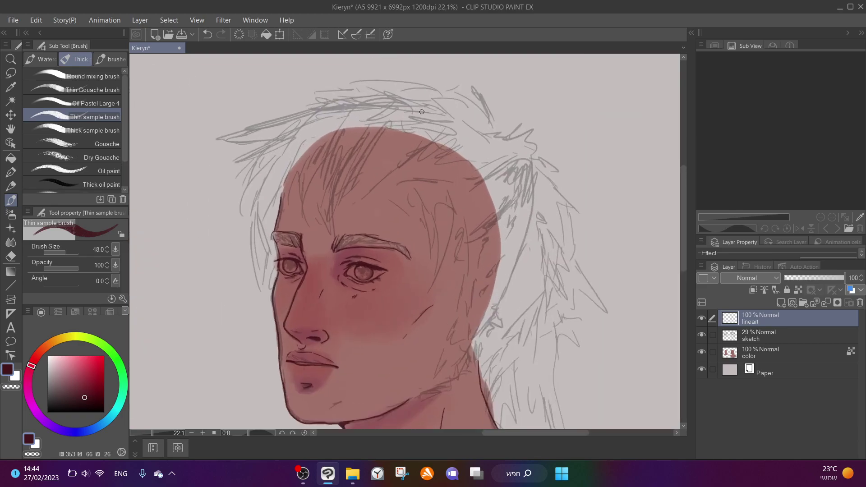
mouse_move(481, 191)
mouse_down()
mouse_move(540, 159)
mouse_move(546, 192)
mouse_up()
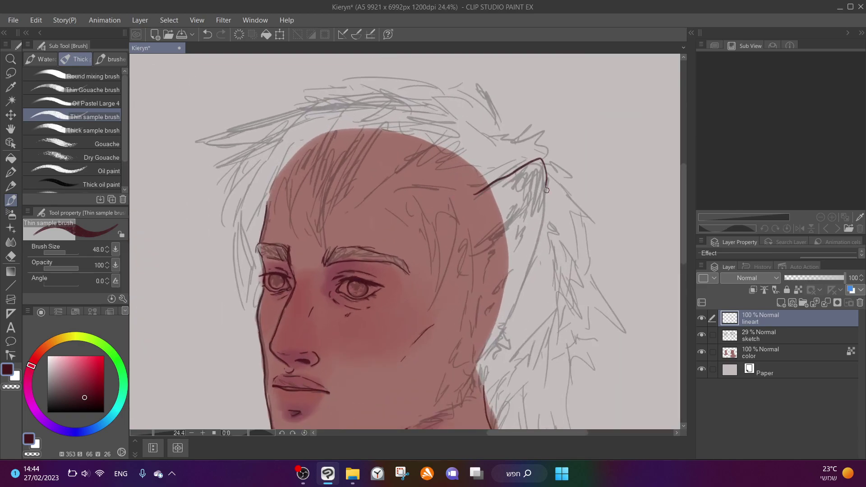
key(ctrl+z)
mouse_move(475, 191)
mouse_down()
mouse_move(512, 168)
mouse_move(538, 164)
mouse_move(547, 175)
mouse_move(503, 345)
mouse_move(475, 377)
mouse_up()
mouse_move(476, 242)
mouse_down()
mouse_move(533, 187)
mouse_move(524, 211)
mouse_up()
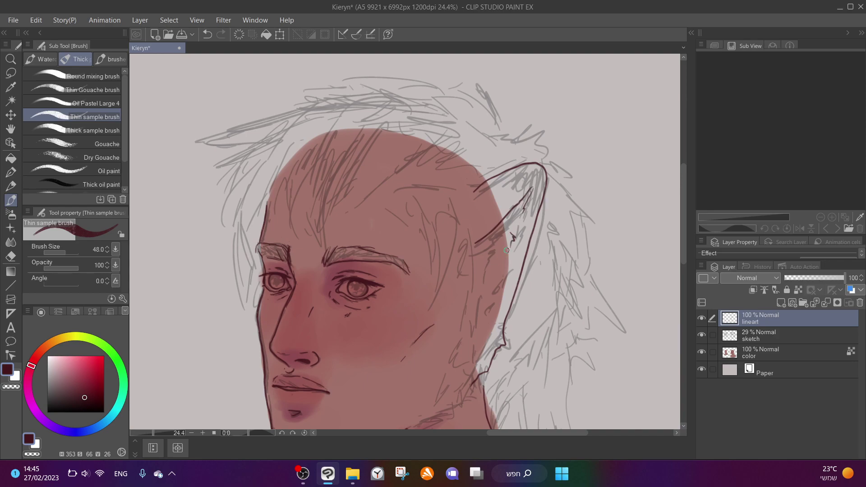
mouse_move(495, 295)
mouse_down()
mouse_move(478, 344)
mouse_move(413, 370)
mouse_up()
scroll(504, 262, down, 3)
scroll(479, 388, up, 4)
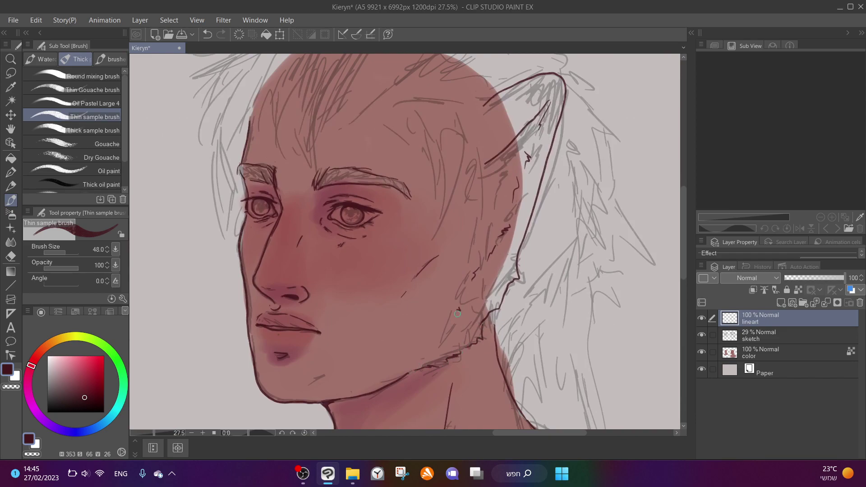
scroll(465, 336, down, 2)
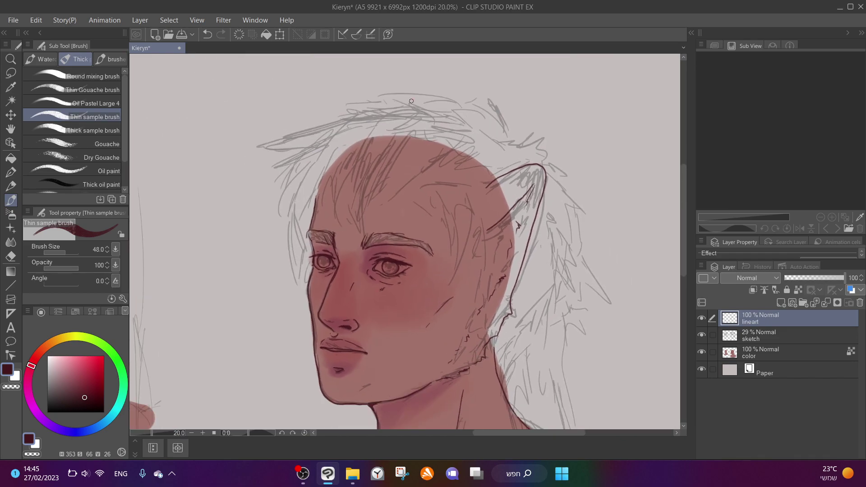
Outline the top of the hair and the pointed locks sweeping forward and down past the far side of the face
mouse_move(507, 131)
mouse_down()
mouse_move(481, 94)
mouse_move(488, 123)
mouse_move(487, 113)
mouse_move(459, 102)
mouse_move(364, 96)
mouse_move(369, 102)
mouse_move(253, 144)
mouse_move(333, 144)
mouse_move(265, 173)
mouse_up()
drag(311, 155, 267, 216)
mouse_move(296, 170)
mouse_down()
mouse_move(273, 219)
mouse_move(284, 270)
mouse_up()
mouse_move(282, 235)
mouse_down()
mouse_move(302, 274)
mouse_move(297, 233)
mouse_up()
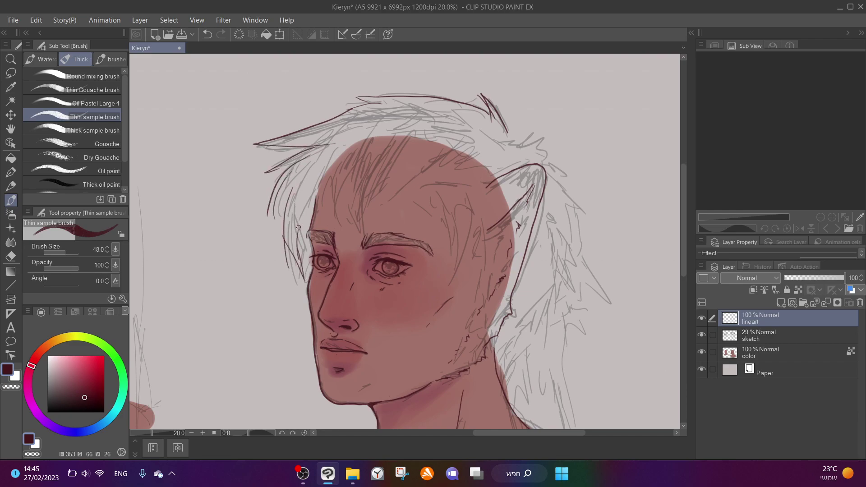
scroll(308, 112, up, 1)
key(ctrl+z)
key(ctrl+z)
mouse_move(268, 170)
mouse_down()
mouse_move(292, 162)
mouse_move(270, 217)
mouse_up()
mouse_move(295, 176)
mouse_down()
mouse_move(272, 221)
mouse_move(288, 247)
mouse_move(296, 292)
mouse_move(304, 279)
mouse_move(299, 258)
mouse_up()
Ink the crown strands and the fringe locks converging to a point between the eyebrows
mouse_move(454, 104)
mouse_down()
mouse_move(402, 109)
mouse_move(462, 110)
mouse_move(481, 122)
mouse_up()
drag(455, 164, 386, 218)
drag(408, 146, 368, 240)
drag(351, 200, 370, 240)
drag(378, 136, 353, 202)
drag(371, 160, 365, 237)
drag(369, 181, 362, 233)
mouse_move(367, 135)
mouse_down()
mouse_move(326, 196)
mouse_move(338, 225)
mouse_move(339, 185)
mouse_move(325, 177)
mouse_up()
drag(350, 205, 368, 235)
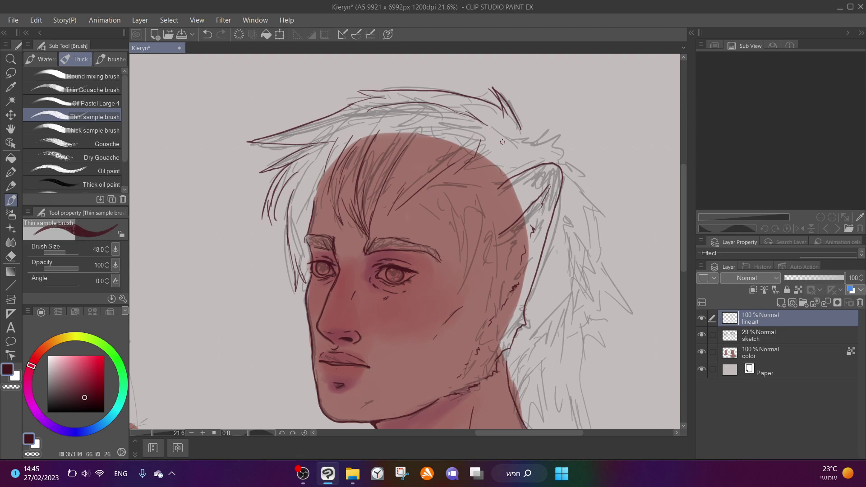
Ink the jagged outer edge of the hair from the crown down behind the ear and neck
mouse_move(518, 128)
mouse_down()
mouse_move(559, 144)
mouse_move(591, 192)
mouse_move(633, 313)
mouse_up()
mouse_move(603, 295)
mouse_down()
mouse_move(614, 303)
mouse_move(582, 372)
mouse_move(587, 397)
mouse_up()
scroll(580, 235, down, 1)
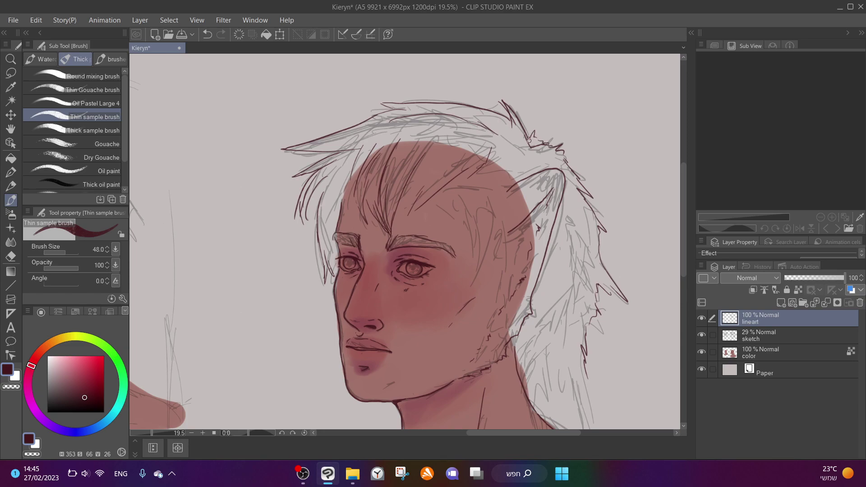
Ink the strands falling over the temple and crown, add extra fringe lines, and extend the back hair's lower edge
drag(531, 145, 469, 280)
drag(485, 217, 469, 278)
mouse_move(465, 185)
mouse_down()
mouse_move(468, 239)
mouse_move(494, 261)
mouse_up()
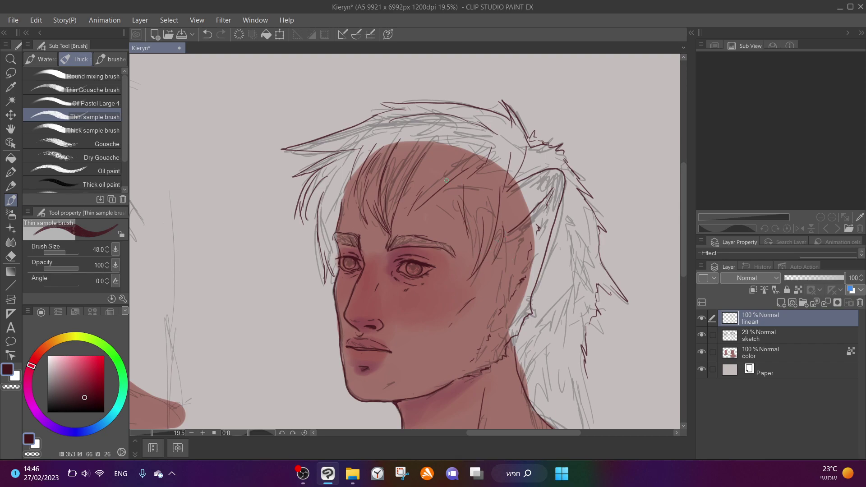
drag(417, 161, 399, 234)
drag(360, 152, 334, 226)
scroll(533, 219, down, 2)
drag(533, 218, 526, 170)
drag(569, 288, 578, 334)
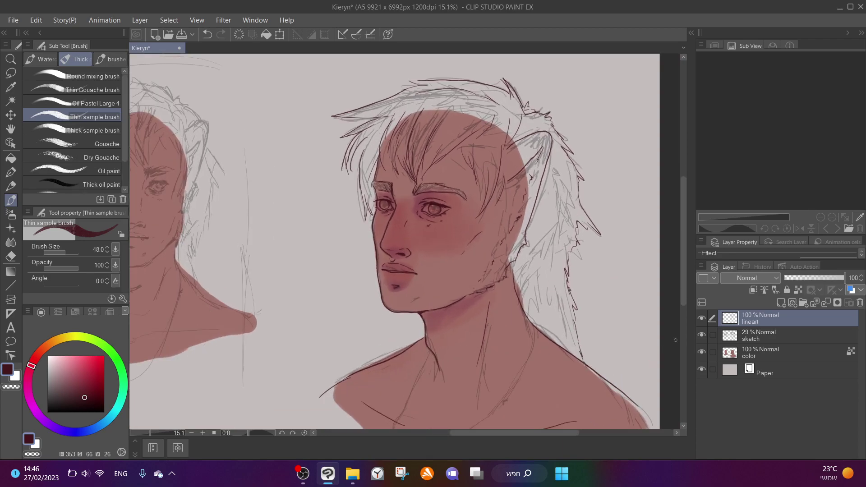
Hatch both eyebrows with short hair strokes and hide the sketch layer
click(703, 336)
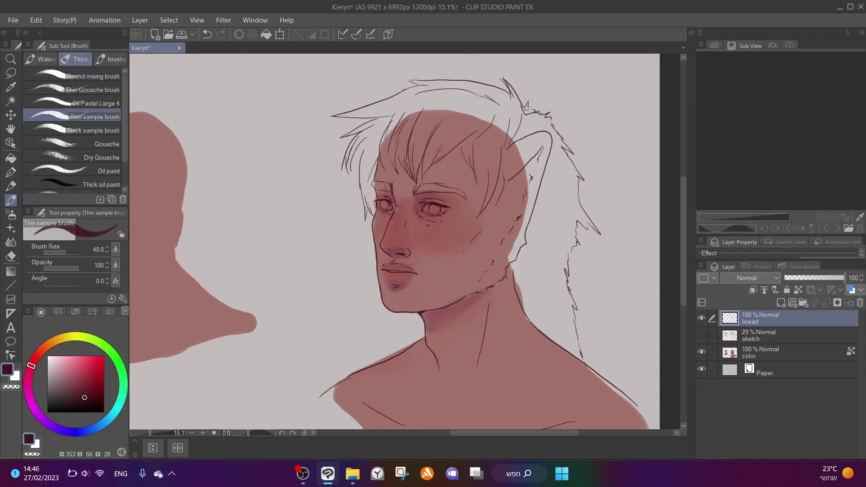
scroll(395, 212, up, 3)
mouse_move(478, 198)
mouse_down()
mouse_move(429, 188)
mouse_move(417, 206)
mouse_up()
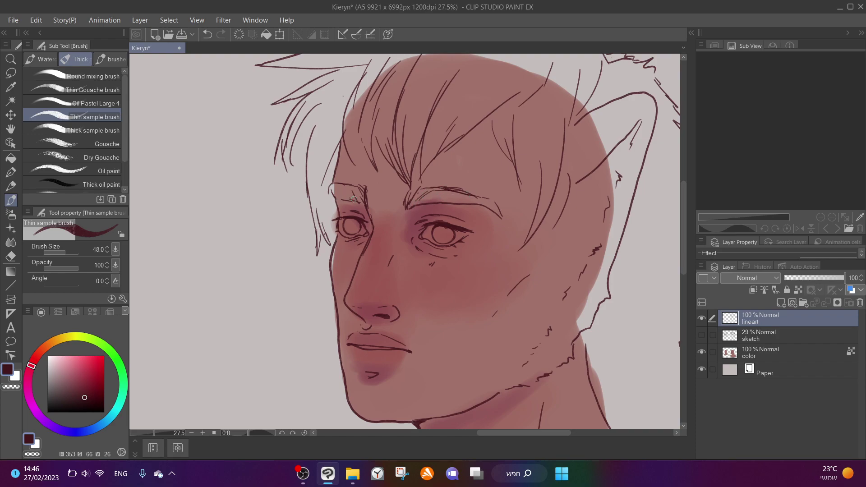
drag(345, 199, 337, 193)
drag(489, 202, 426, 202)
click(701, 335)
scroll(348, 216, up, 5)
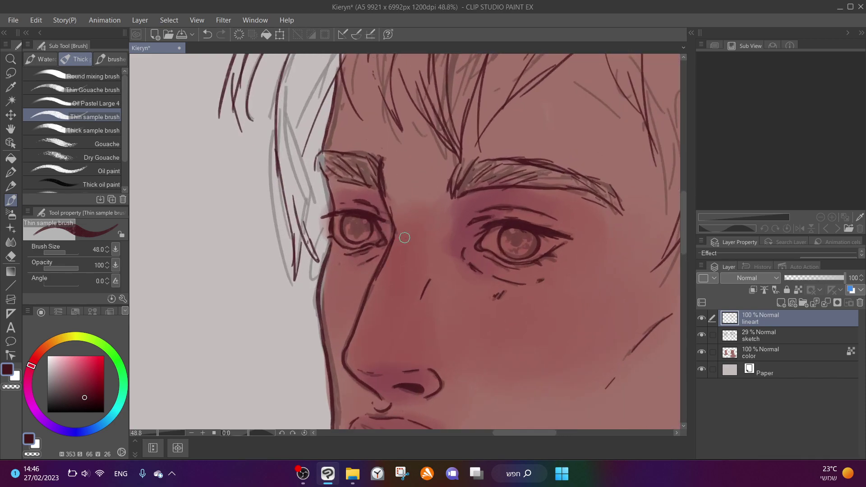
click(701, 335)
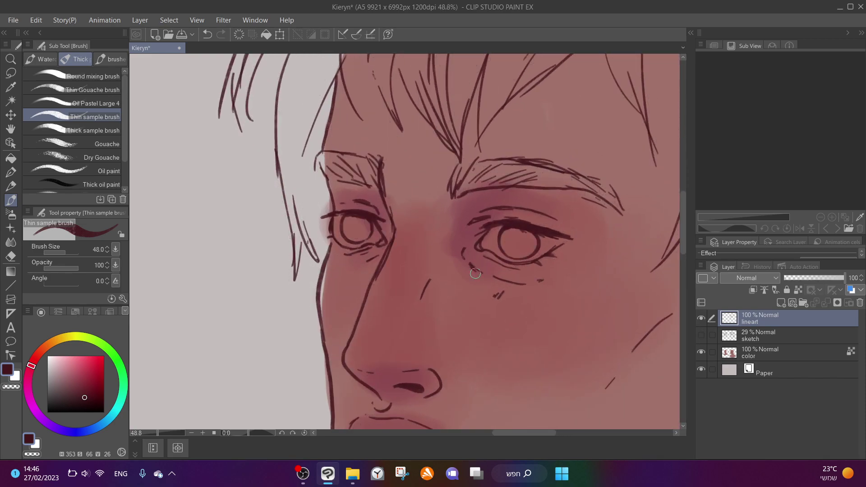
Ink a thin braid hanging from the hair in front of the ear down past the jaw onto the neck
scroll(567, 219, down, 5)
scroll(567, 218, up, 1)
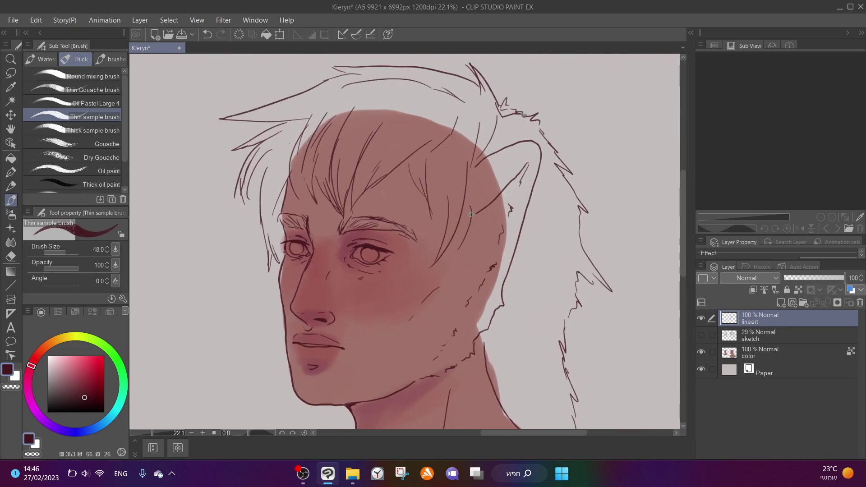
drag(471, 148, 473, 212)
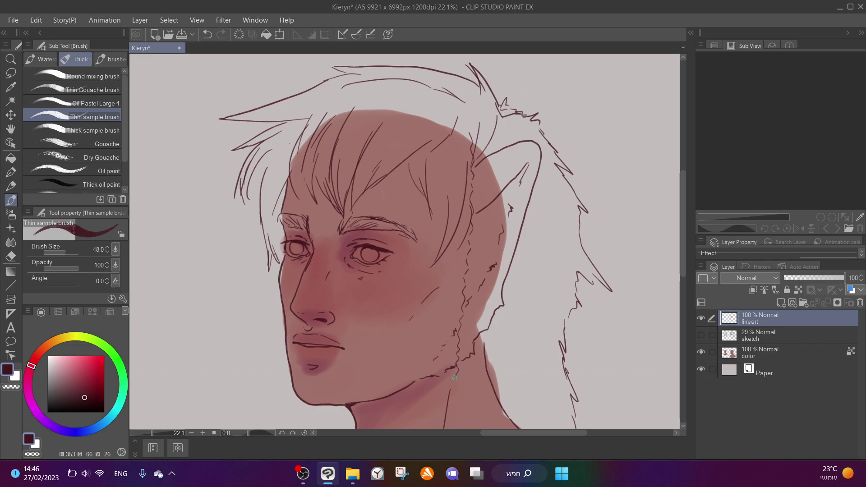
scroll(471, 235, down, 3)
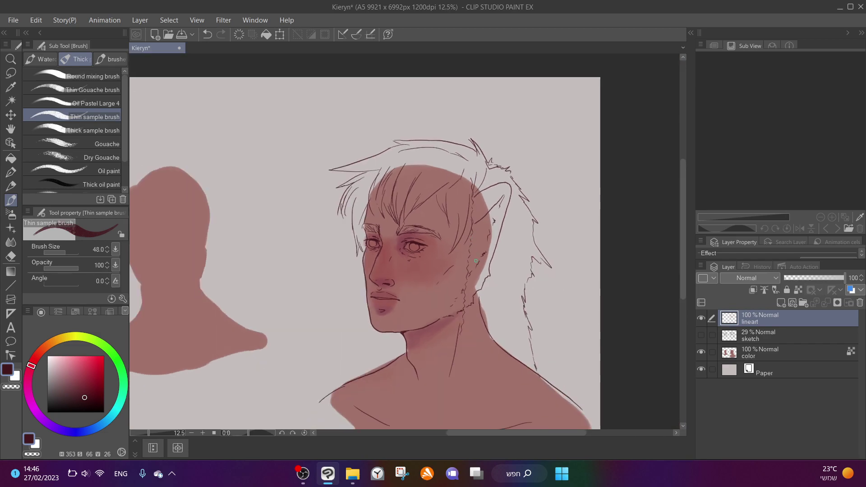
scroll(466, 324, up, 2)
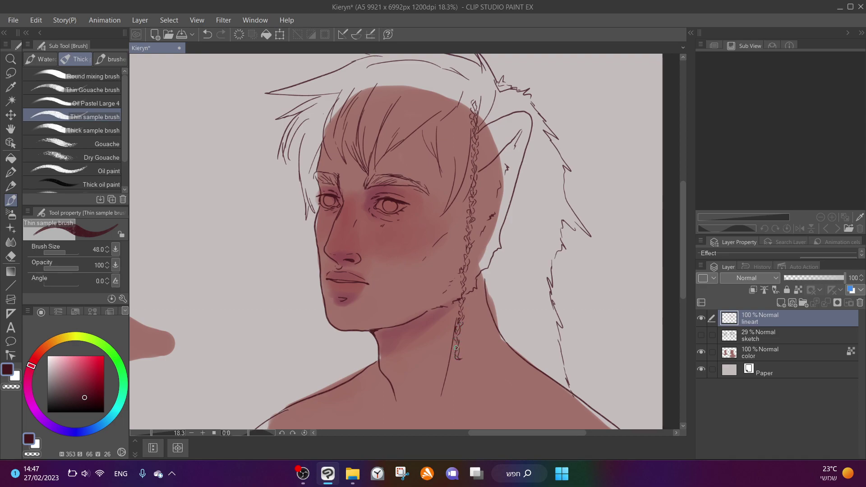
Break up the back hair with short jagged texture strokes inside its outline
mouse_move(551, 229)
mouse_down()
mouse_move(535, 237)
mouse_move(537, 276)
mouse_up()
scroll(423, 114, down, 1)
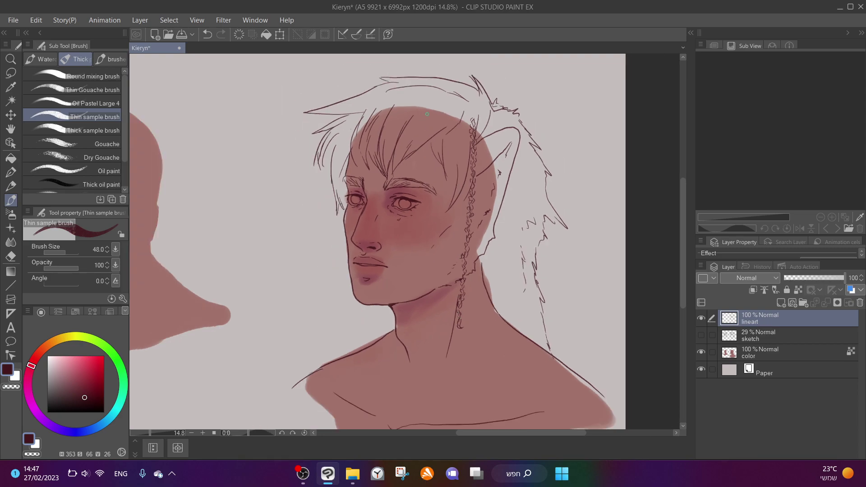
drag(380, 100, 331, 106)
key(ctrl+z)
Show the sketch layer and fill in a dark round pupil in each iris
click(700, 335)
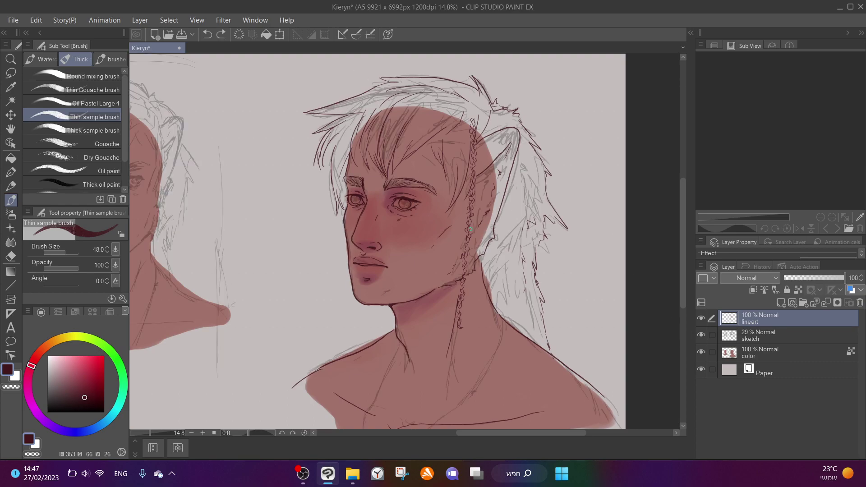
scroll(380, 198, up, 6)
scroll(380, 198, up, 3)
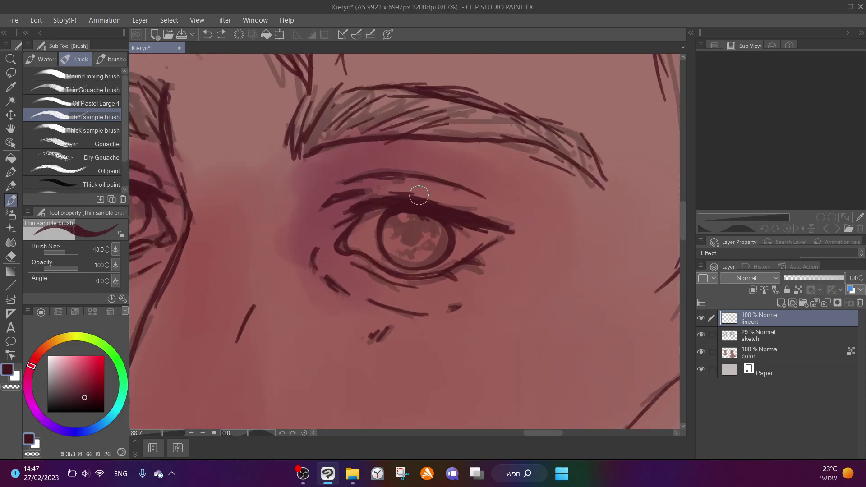
drag(411, 231, 416, 234)
scroll(415, 258, down, 3)
scroll(205, 220, up, 2)
drag(201, 219, 206, 215)
scroll(206, 215, down, 8)
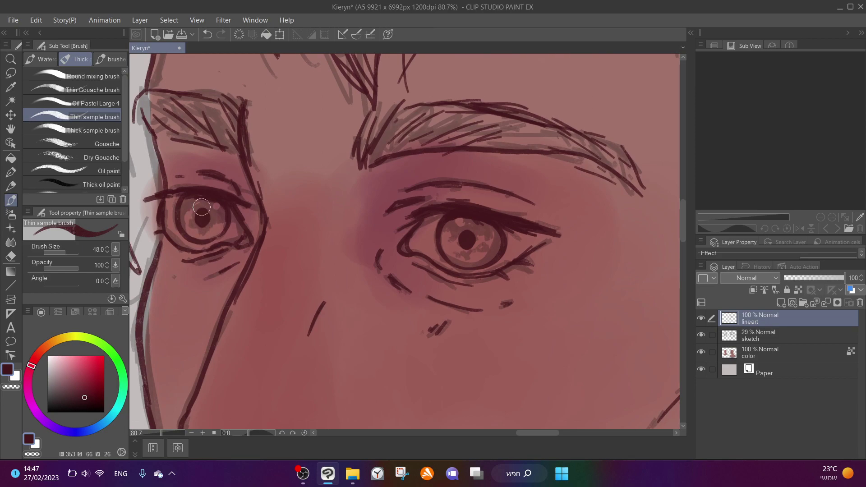
Compare the portrait with the sketch and lineart layers shown and hidden, leaving only the sketch layer hidden
click(701, 335)
click(702, 336)
click(702, 336)
click(702, 337)
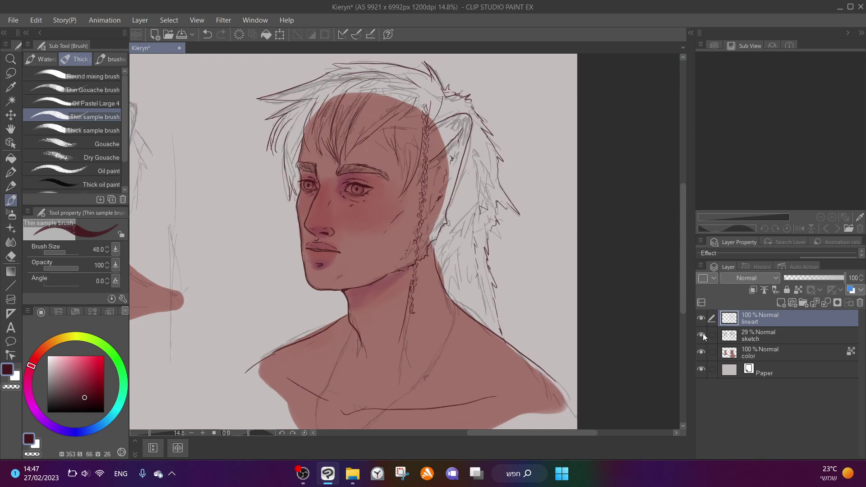
click(698, 320)
click(699, 319)
click(702, 335)
key(ctrl+plus)
key(ctrl+plus)
click(700, 335)
click(700, 335)
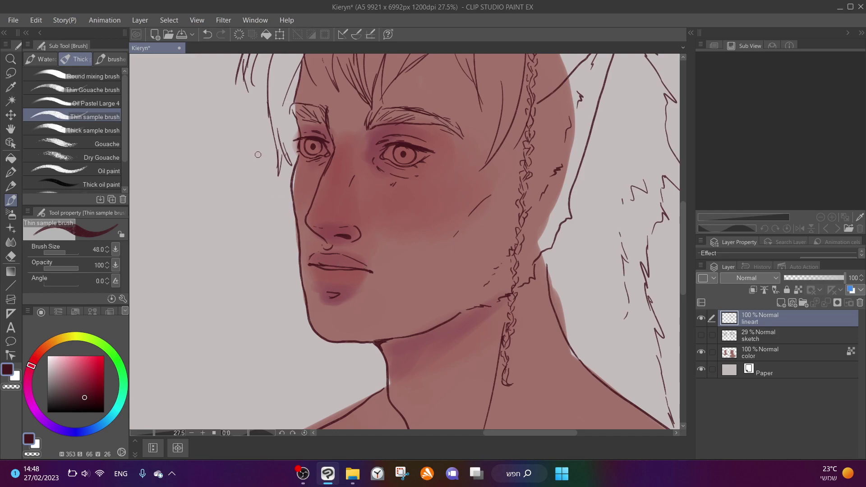
Erase the far cheek contour below the farther eye and redraw it as a cleaner line
scroll(271, 150, up, 4)
mouse_move(280, 126)
mouse_down()
mouse_move(293, 215)
mouse_move(298, 208)
mouse_move(297, 258)
mouse_move(305, 203)
mouse_move(314, 289)
mouse_up()
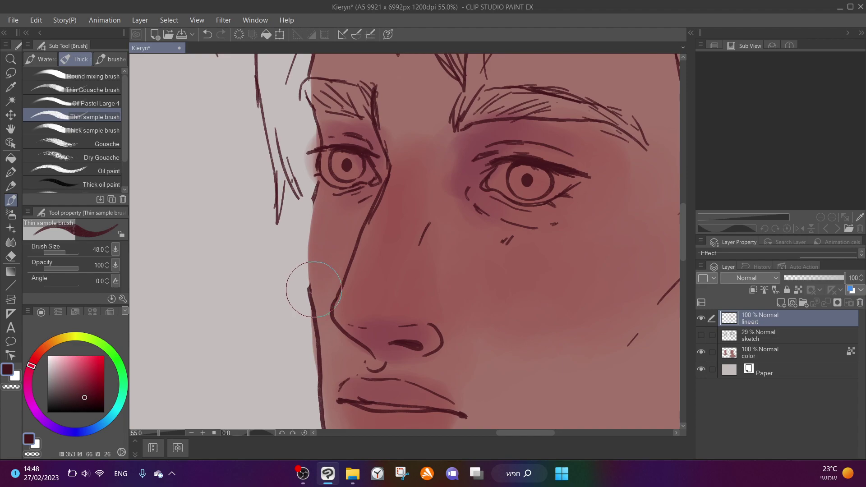
mouse_move(313, 195)
mouse_down()
mouse_move(310, 291)
mouse_move(319, 175)
mouse_move(323, 194)
mouse_up()
scroll(355, 239, down, 10)
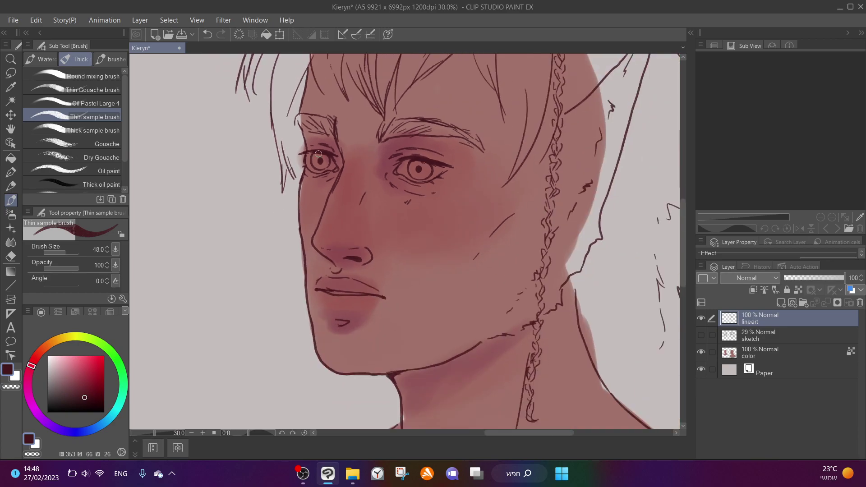
On the color layer, paint a dark plum shadow in the hollow of the near cheek with the Round mixing brush
scroll(348, 168, up, 3)
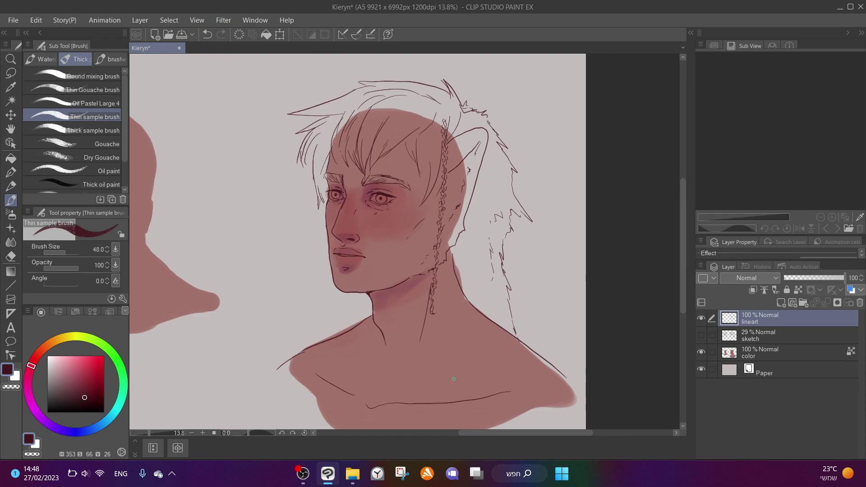
scroll(269, 158, up, 2)
scroll(269, 159, down, 2)
scroll(269, 159, up, 1)
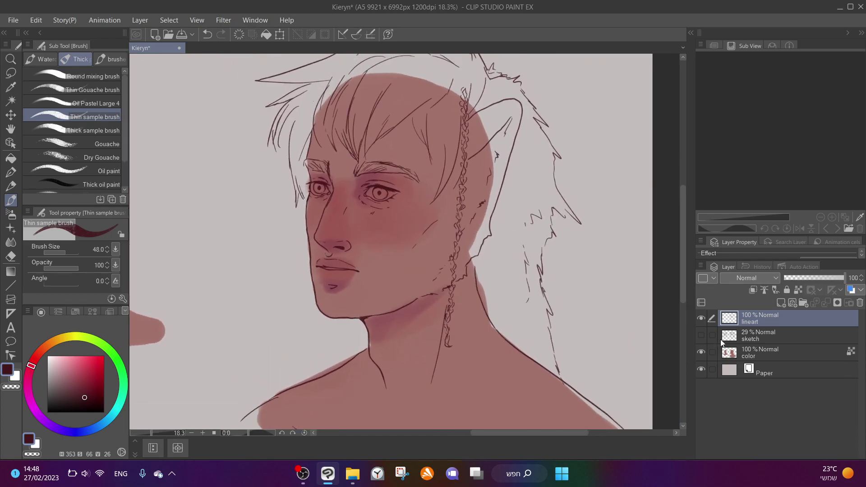
click(733, 352)
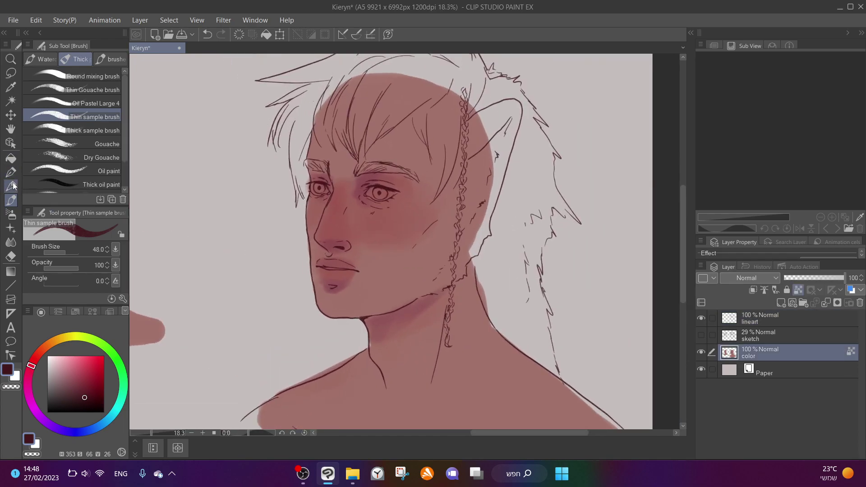
click(64, 78)
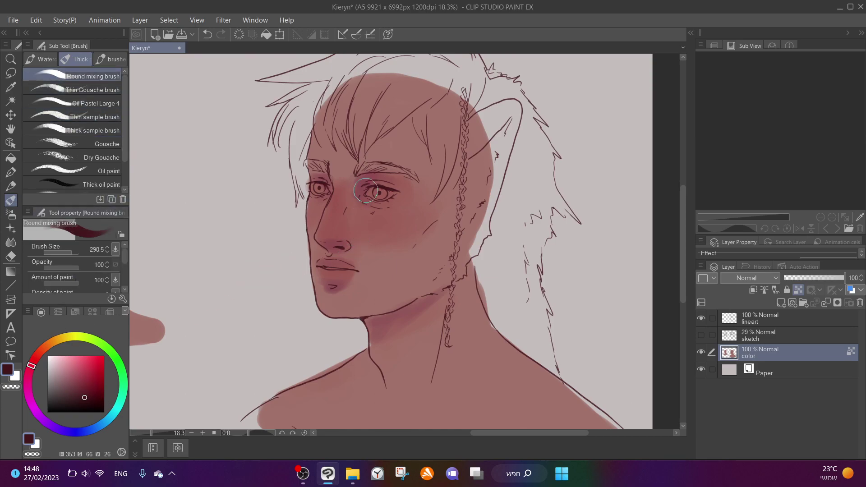
alt+click(364, 175)
scroll(463, 216, up, 2)
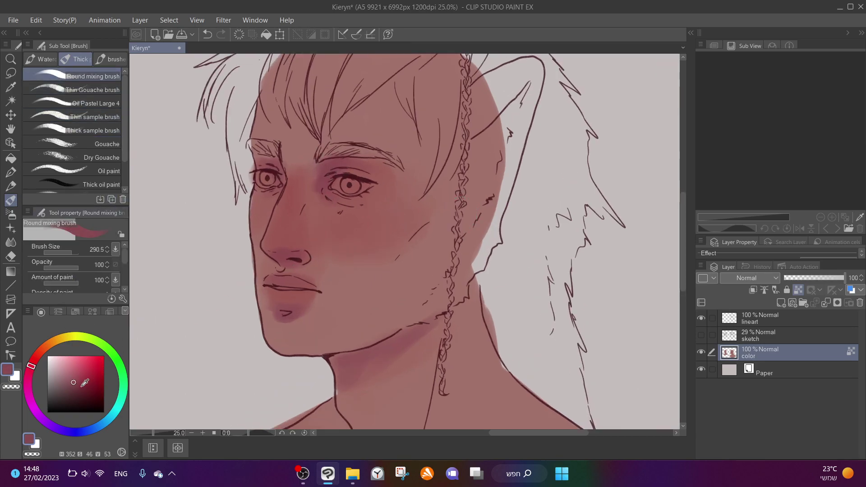
click(82, 387)
click(29, 373)
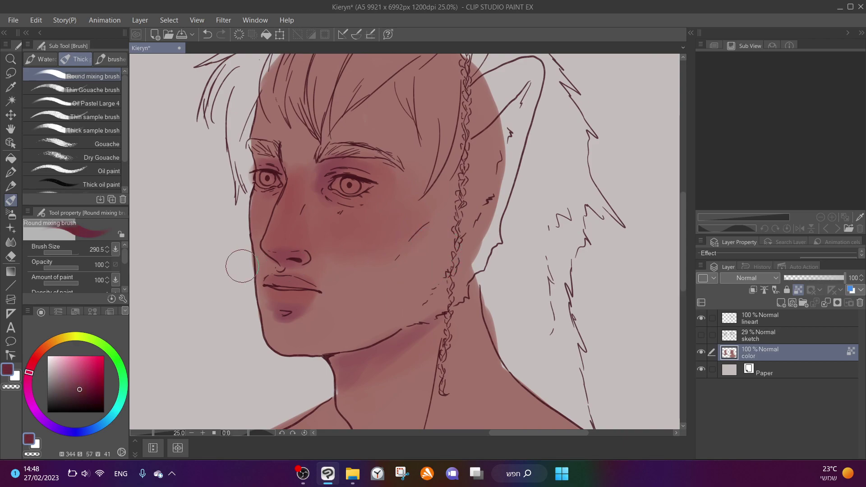
mouse_move(443, 221)
mouse_down()
mouse_move(413, 245)
mouse_move(433, 224)
mouse_move(437, 244)
mouse_move(412, 312)
mouse_move(438, 280)
mouse_move(424, 283)
mouse_move(435, 230)
mouse_move(399, 271)
mouse_move(445, 230)
mouse_move(392, 328)
mouse_move(421, 314)
mouse_move(454, 254)
mouse_up()
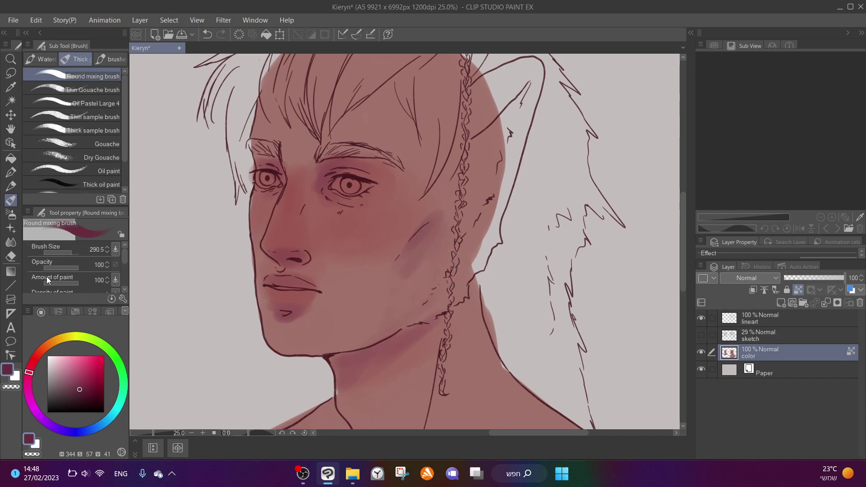
Enlarge the brush to 714.8, extend the cheek shadow towards the jaw, and soften it with sampled skin tones
drag(72, 253, 78, 256)
mouse_move(415, 283)
mouse_down()
mouse_move(444, 231)
mouse_move(379, 306)
mouse_move(399, 313)
mouse_move(421, 289)
mouse_move(390, 283)
mouse_move(380, 296)
mouse_move(393, 278)
mouse_move(383, 310)
mouse_up()
alt+click(353, 302)
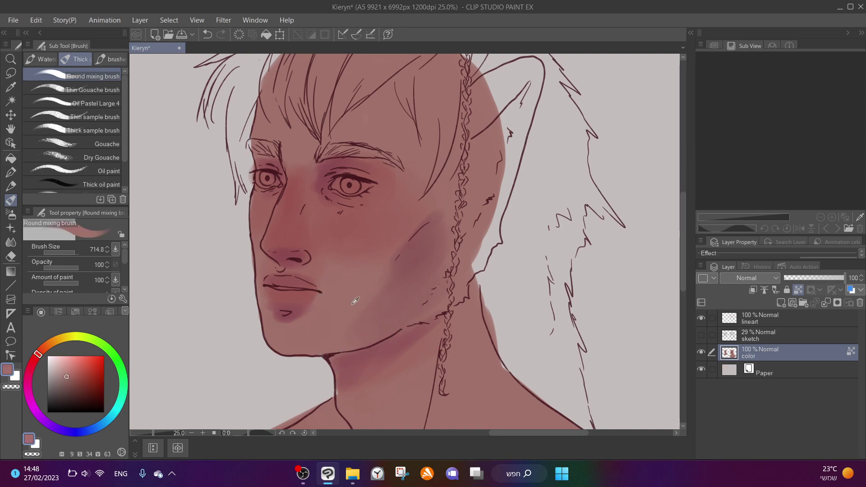
mouse_move(430, 212)
mouse_down()
mouse_move(375, 280)
mouse_move(430, 237)
mouse_move(428, 244)
mouse_move(412, 247)
mouse_move(426, 236)
mouse_move(358, 329)
mouse_move(398, 269)
mouse_move(362, 327)
mouse_move(398, 316)
mouse_move(435, 272)
mouse_move(455, 207)
mouse_move(483, 204)
mouse_move(483, 229)
mouse_move(435, 246)
mouse_move(431, 257)
mouse_move(456, 239)
mouse_move(477, 261)
mouse_up()
alt+click(427, 244)
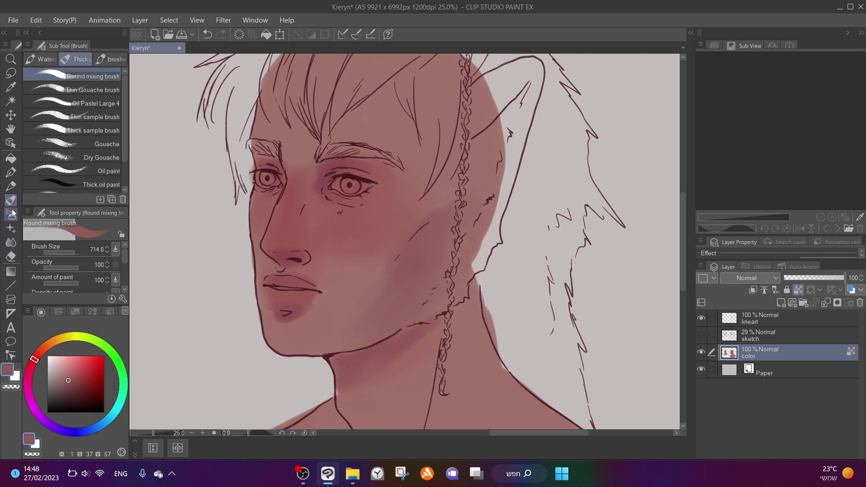
Redden the nose and cheeks in deep red with the Soft airbrush at size 714.8
click(11, 214)
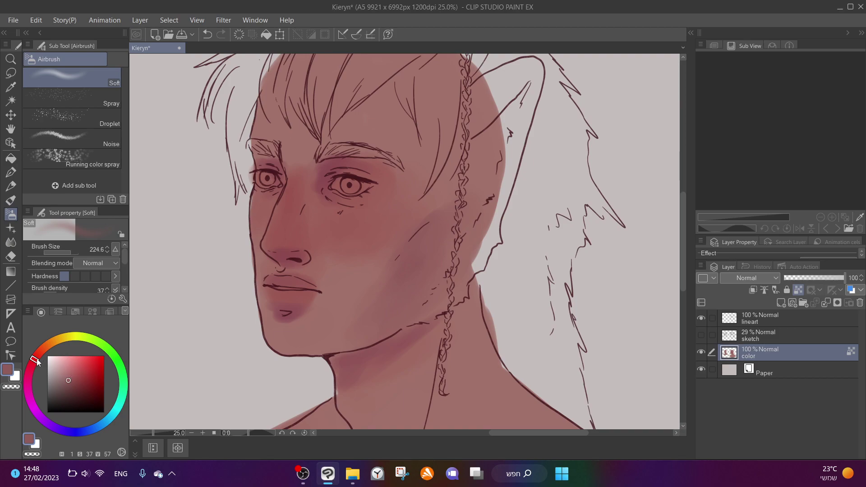
drag(79, 371, 89, 384)
drag(69, 251, 93, 251)
mouse_move(352, 218)
mouse_down()
mouse_move(209, 214)
mouse_move(306, 241)
mouse_move(268, 261)
mouse_move(370, 239)
mouse_move(453, 204)
mouse_move(407, 243)
mouse_up()
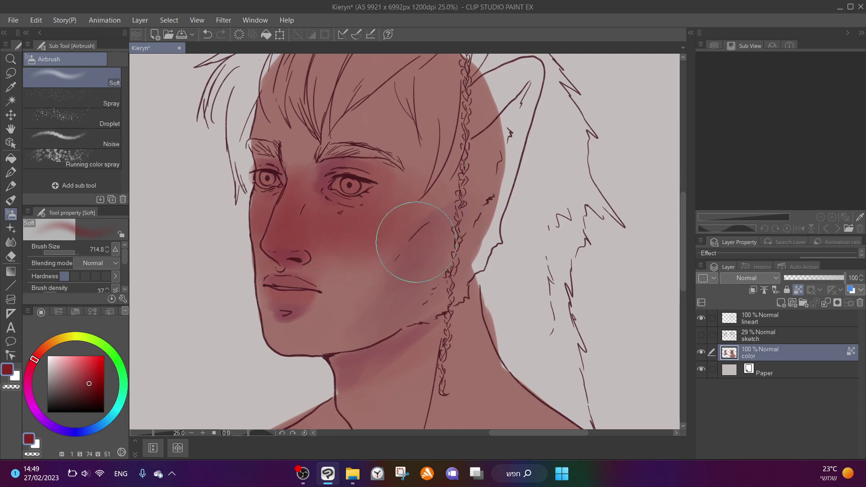
Airbrush a cool teal tint across the chin and lower jaw
click(60, 338)
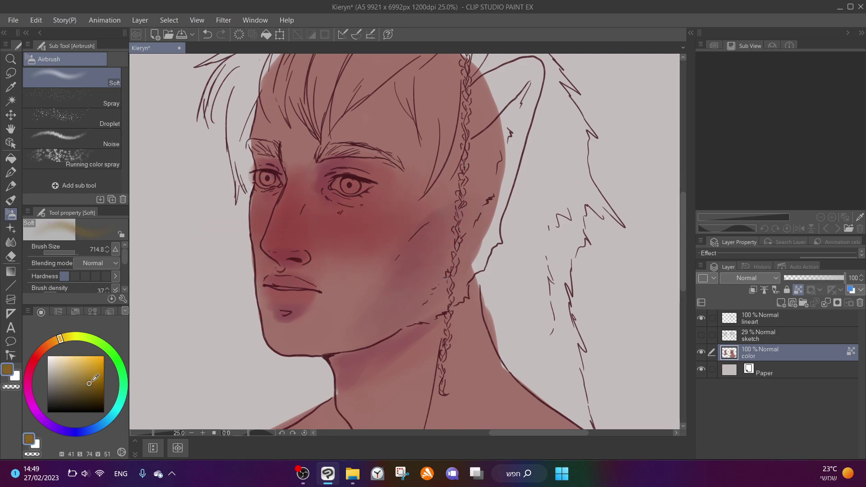
mouse_move(60, 339)
mouse_down()
mouse_move(105, 350)
mouse_move(122, 397)
mouse_up()
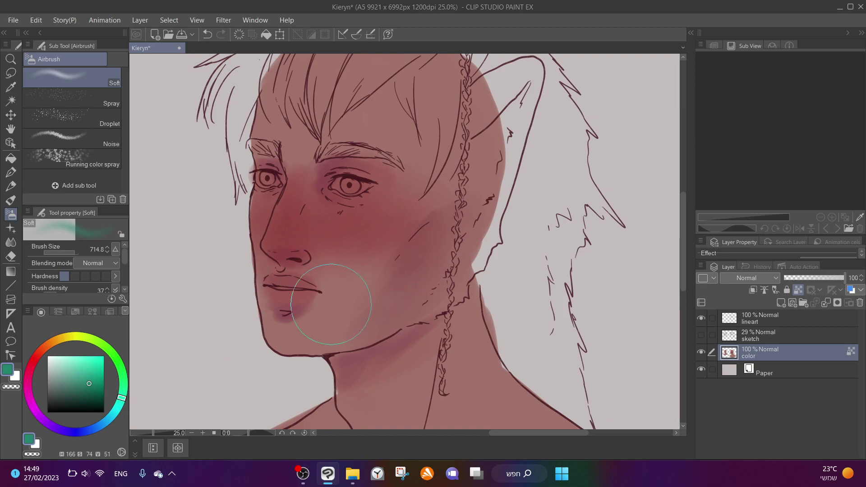
click(94, 377)
click(107, 420)
mouse_move(317, 356)
mouse_down()
mouse_move(380, 339)
mouse_move(240, 344)
mouse_move(358, 319)
mouse_move(221, 309)
mouse_move(328, 289)
mouse_up()
Build up the chin and jaw tint with a lighter teal and blend it towards the near cheek
click(86, 367)
click(120, 399)
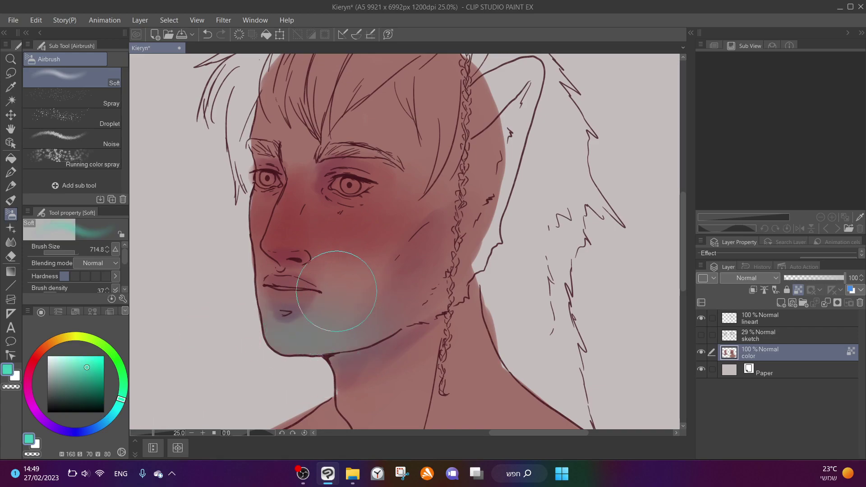
alt+click(347, 244)
alt+click(293, 323)
mouse_move(299, 335)
mouse_down()
mouse_move(268, 309)
mouse_move(267, 289)
mouse_move(355, 276)
mouse_move(271, 290)
mouse_move(380, 316)
mouse_up()
Airbrush a warm yellow glow across the forehead above the eyebrows
click(70, 370)
click(63, 338)
click(74, 367)
click(87, 356)
drag(368, 147, 271, 131)
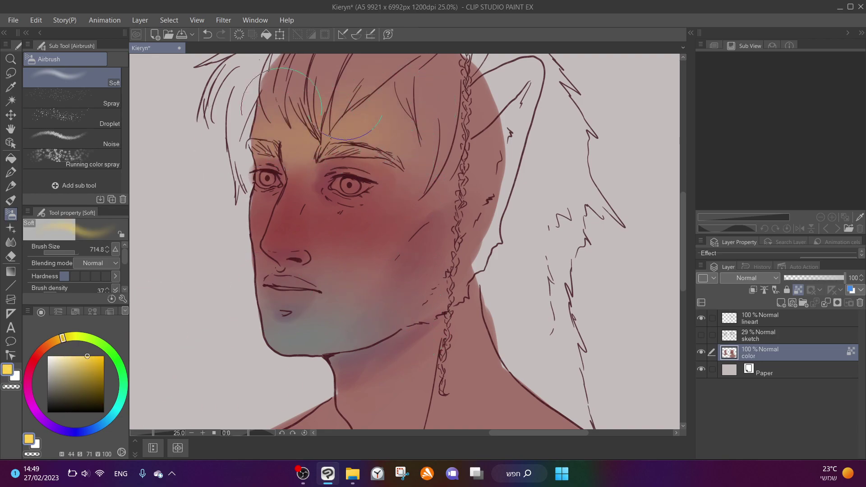
Sample muted reds from the face and blend them across the cheeks and nose below the eyes
alt+click(287, 204)
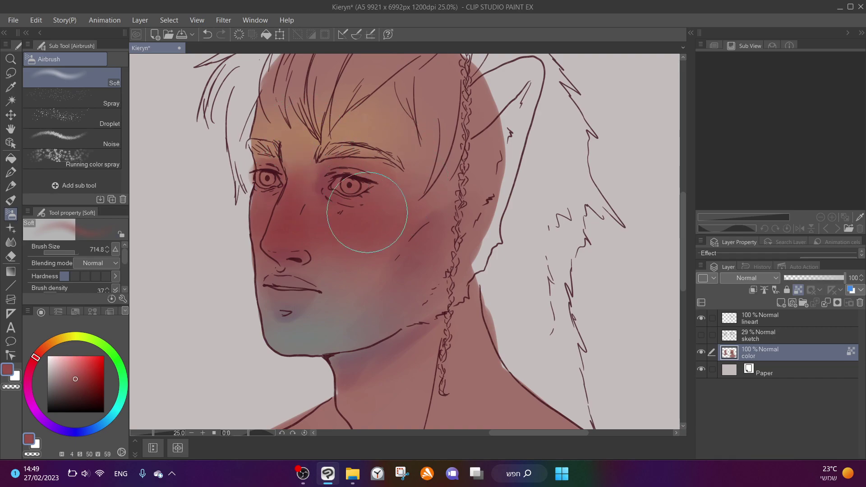
alt+click(351, 267)
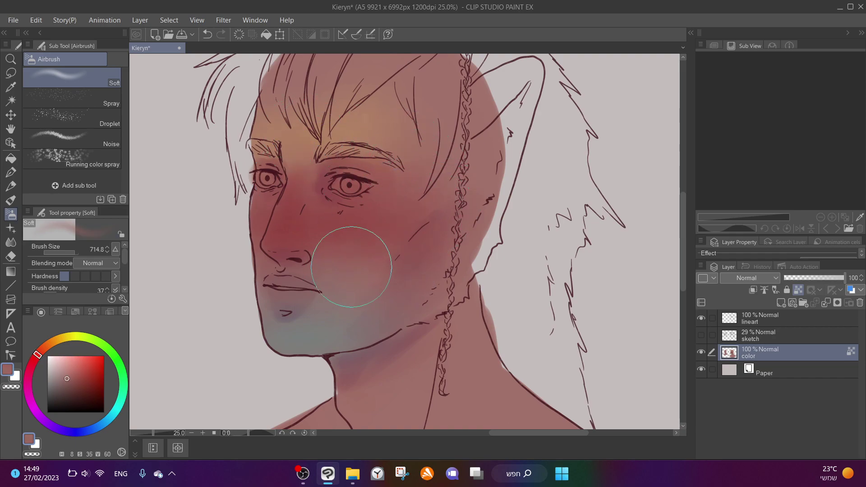
mouse_move(411, 221)
mouse_down()
mouse_move(283, 218)
mouse_move(252, 199)
mouse_up()
Raise the airbrush hardness, reduce its size to 134.3, and shade the near eye's inner socket in a stronger red
click(93, 277)
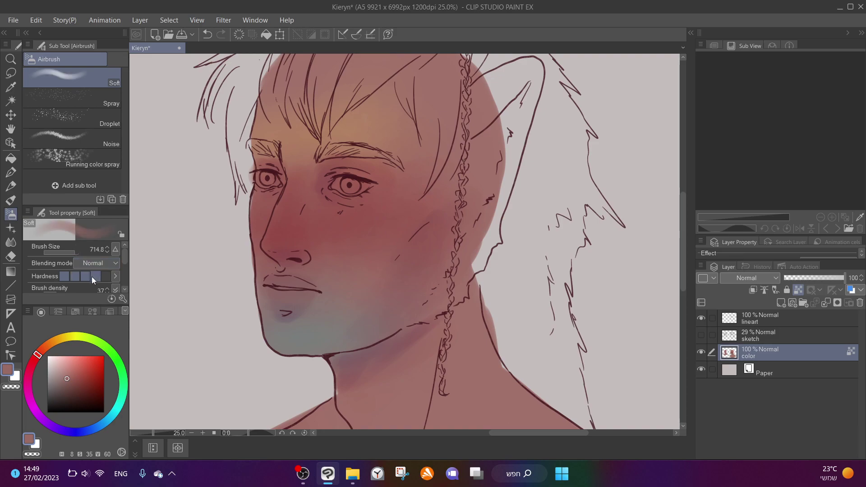
click(68, 254)
scroll(301, 173, up, 1)
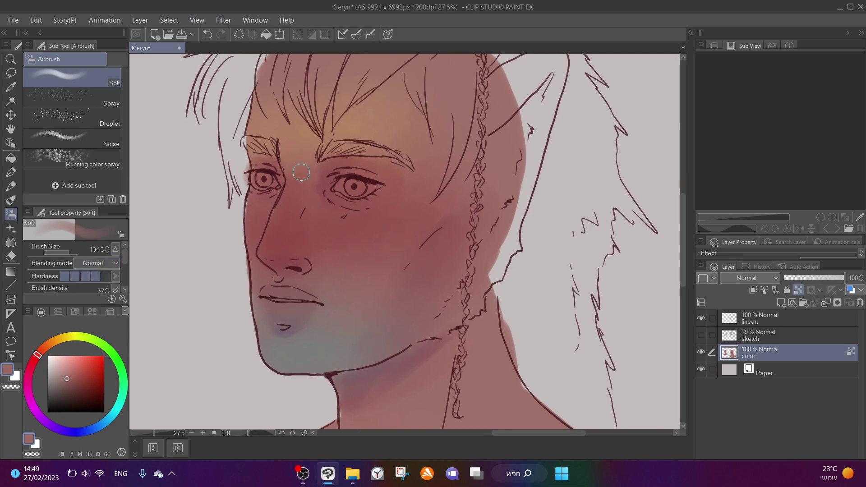
drag(76, 375, 87, 382)
click(32, 364)
drag(339, 172, 322, 184)
Deepen the shadows around both eyes with a dark plum tone
click(28, 375)
click(80, 389)
mouse_move(347, 169)
mouse_down()
mouse_move(336, 174)
mouse_move(360, 172)
mouse_up()
drag(318, 195, 368, 206)
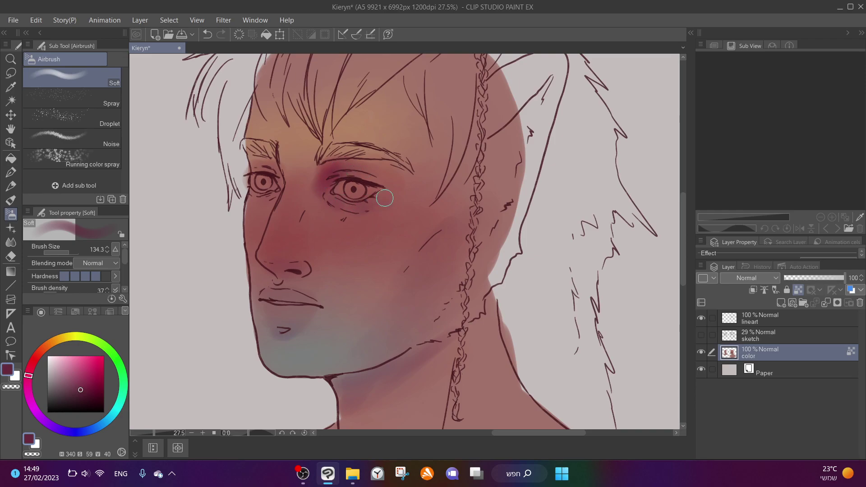
mouse_move(275, 176)
mouse_down()
mouse_move(271, 167)
mouse_move(248, 171)
mouse_up()
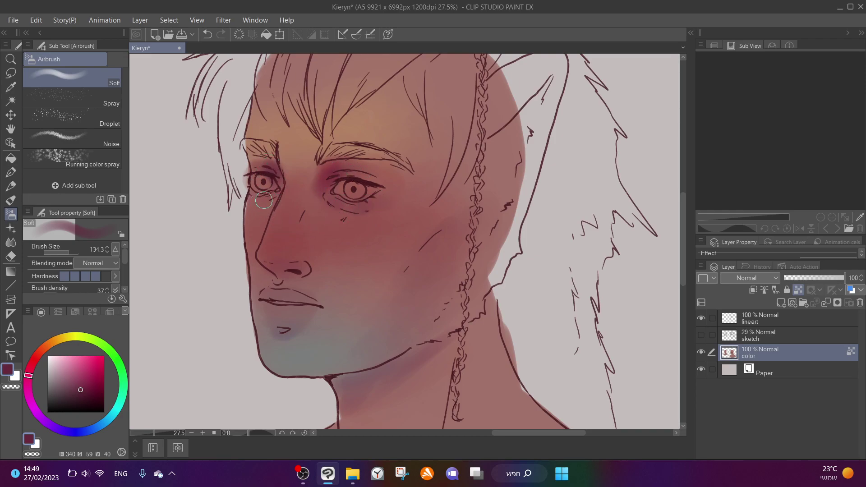
Shade the sides of the nose and the lips in dark plum-red, and blend the jaw tint with sampled skin tones
drag(285, 193, 274, 248)
mouse_move(312, 209)
mouse_down()
mouse_move(294, 240)
mouse_move(309, 260)
mouse_move(303, 268)
mouse_move(259, 263)
mouse_move(296, 271)
mouse_up()
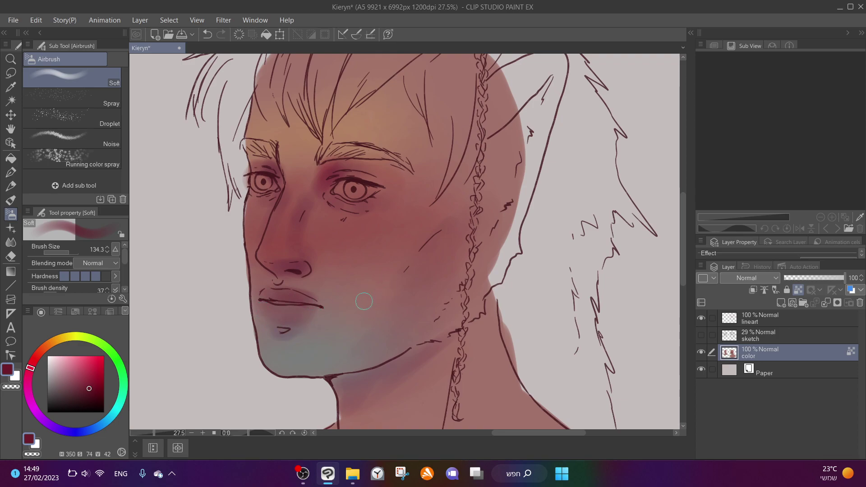
alt+click(357, 289)
alt+click(415, 314)
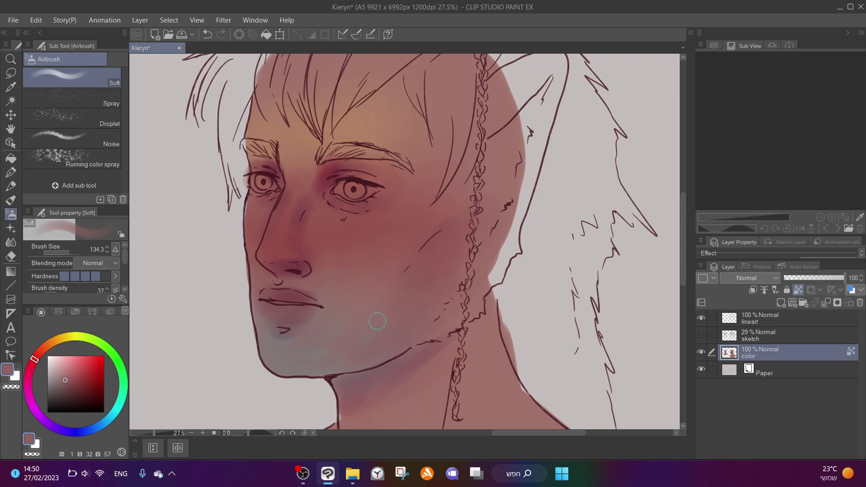
alt+click(378, 321)
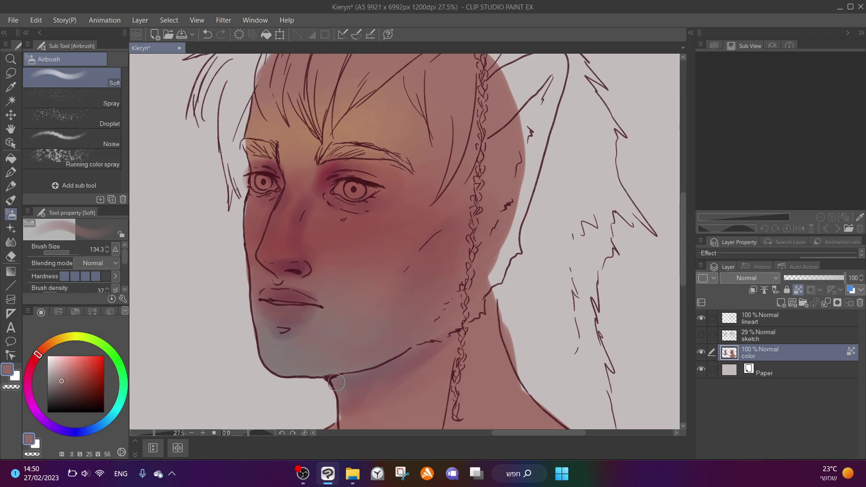
Enlarge the airbrush to 1758.6 and tint the shoulders with a muted grey-brown sampled from the lower face
scroll(396, 242, down, 5)
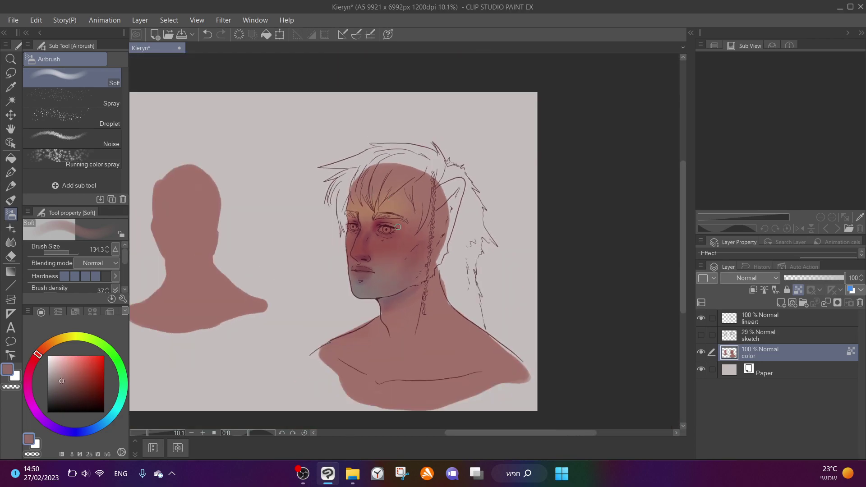
scroll(396, 241, up, 2)
click(78, 248)
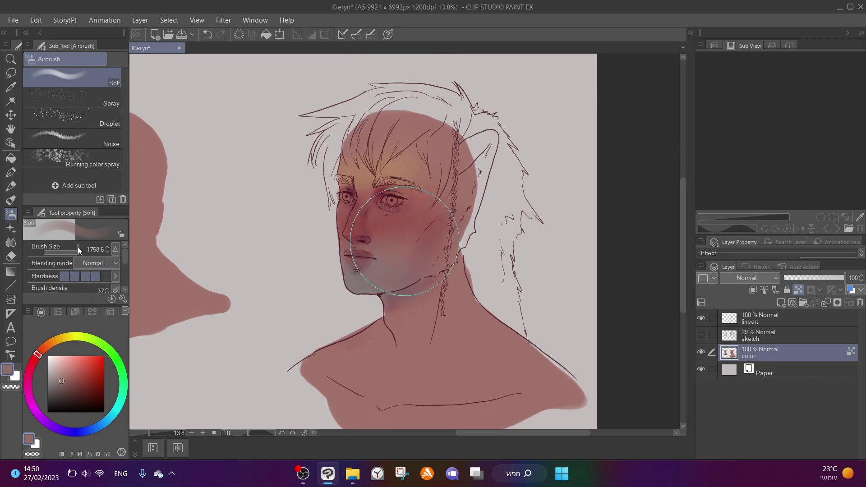
alt+click(370, 282)
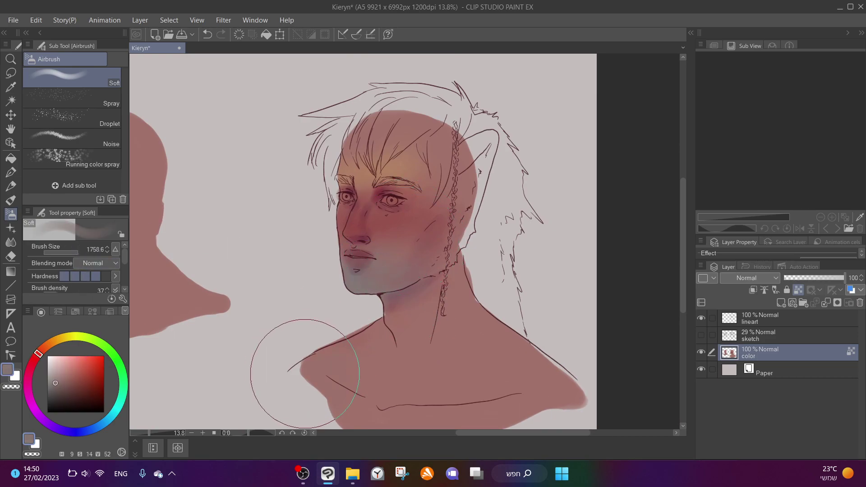
scroll(483, 357, down, 2)
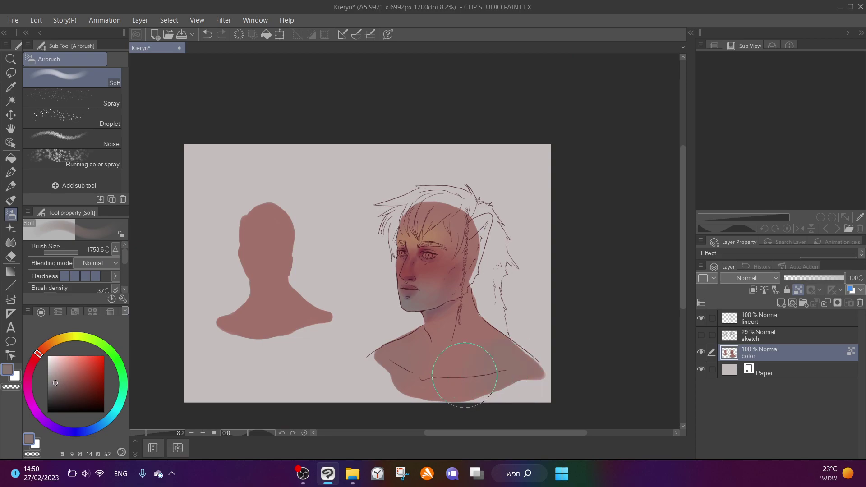
Warm the upper chest and neck base with a sampled orange-tan tone
alt+click(435, 251)
mouse_move(449, 350)
mouse_down()
mouse_move(425, 362)
mouse_move(430, 373)
mouse_move(467, 351)
mouse_move(458, 356)
mouse_move(472, 355)
mouse_move(420, 370)
mouse_move(433, 339)
mouse_up()
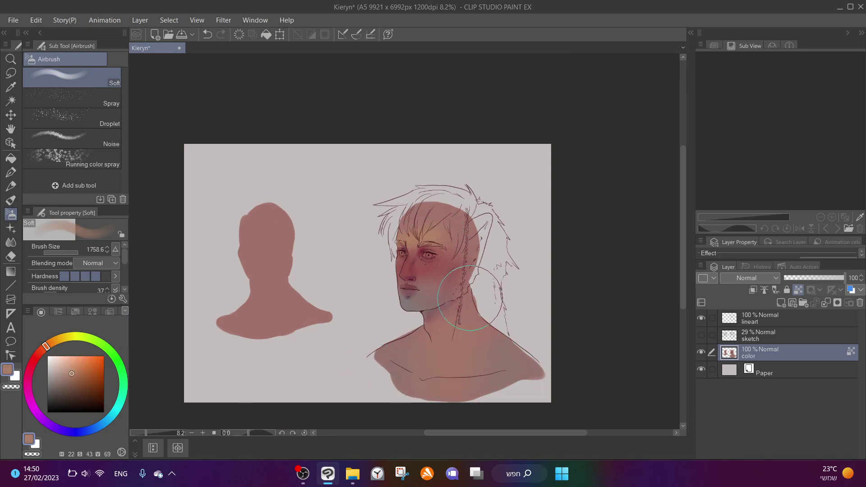
scroll(470, 276, up, 2)
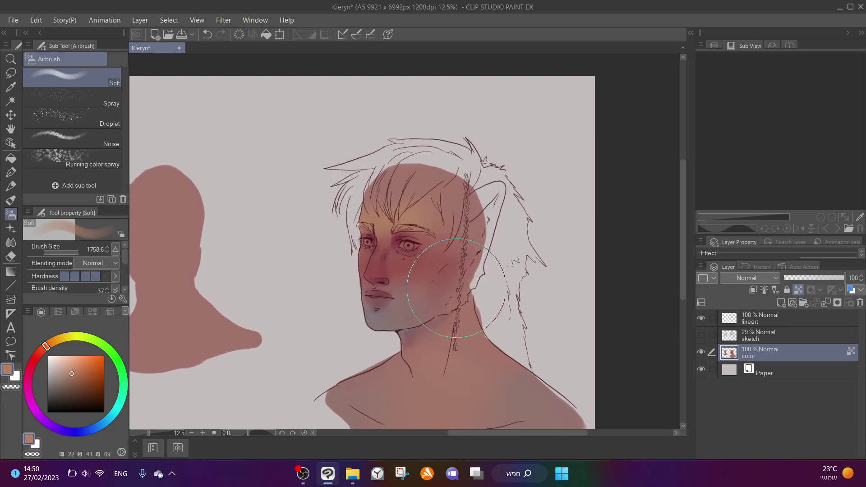
scroll(477, 297, down, 1)
drag(487, 325, 522, 332)
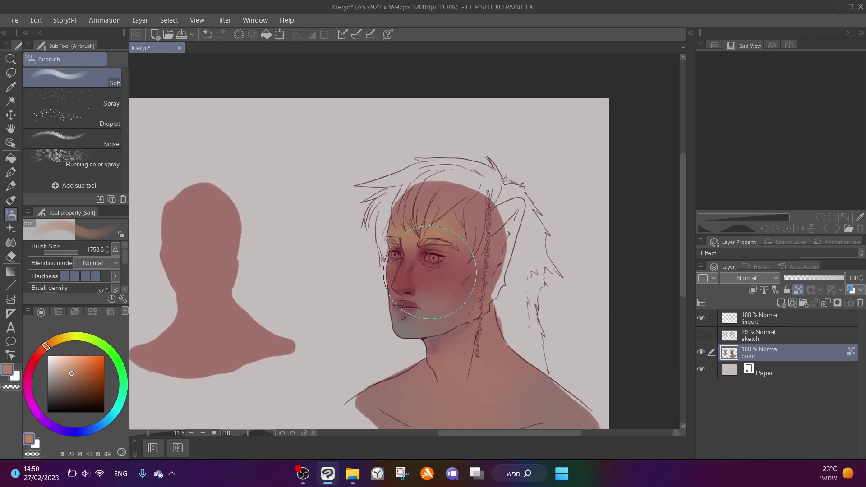
Sample the face's muted red and airbrush it over the chest and shoulders
alt+click(424, 271)
drag(447, 358, 473, 376)
scroll(496, 397, down, 2)
mouse_move(536, 392)
mouse_down()
mouse_move(497, 413)
mouse_move(410, 372)
mouse_move(489, 391)
mouse_up()
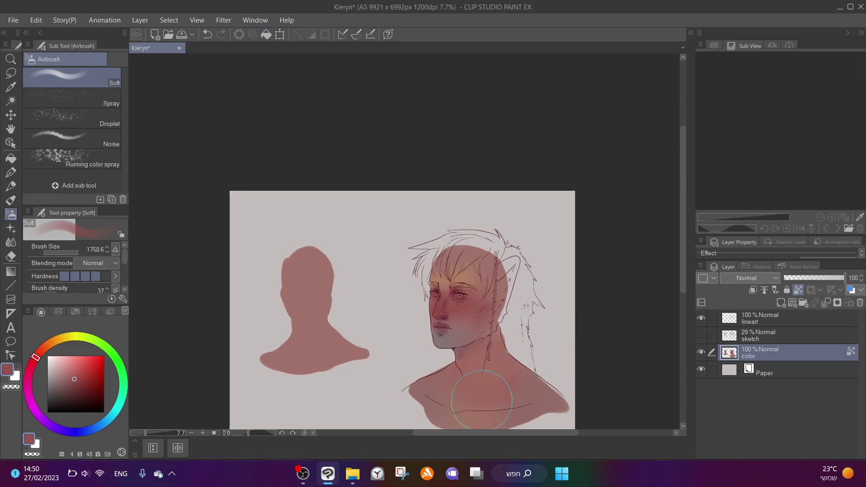
Soften the red and yellow areas of the face with sampled mid skin tones
scroll(502, 306, up, 3)
alt+click(440, 263)
alt+click(475, 257)
mouse_move(454, 263)
mouse_down()
mouse_move(422, 266)
mouse_move(446, 261)
mouse_up()
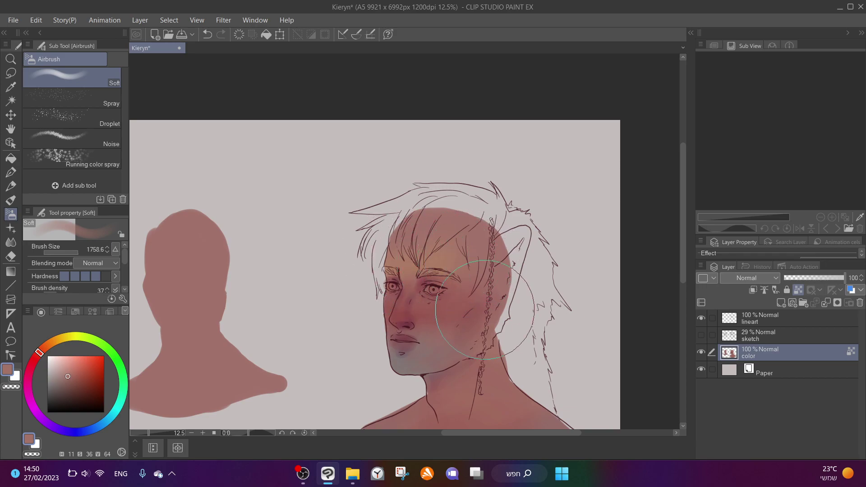
Reduce the airbrush to 812.9 and tone down the forehead's yellow with a sampled skin tone
scroll(434, 261, down, 3)
scroll(215, 234, up, 4)
click(75, 252)
alt+click(458, 134)
drag(395, 149, 365, 160)
alt+click(373, 158)
Blend the skin tone over the neck, shoulder and upper chest
mouse_move(473, 301)
mouse_down()
mouse_move(465, 319)
mouse_move(484, 311)
mouse_up()
drag(505, 351, 570, 364)
mouse_move(377, 395)
mouse_down()
mouse_move(471, 402)
mouse_move(454, 399)
mouse_up()
Blend the skin tones of the face with the cheek's sampled muted red, using the airbrush at 812.9
scroll(454, 99, up, 3)
scroll(438, 129, down, 3)
scroll(433, 173, up, 2)
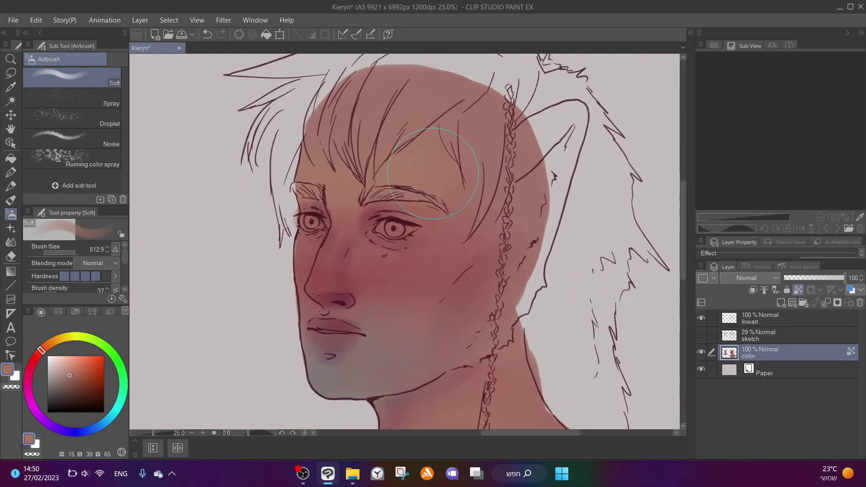
alt+click(388, 299)
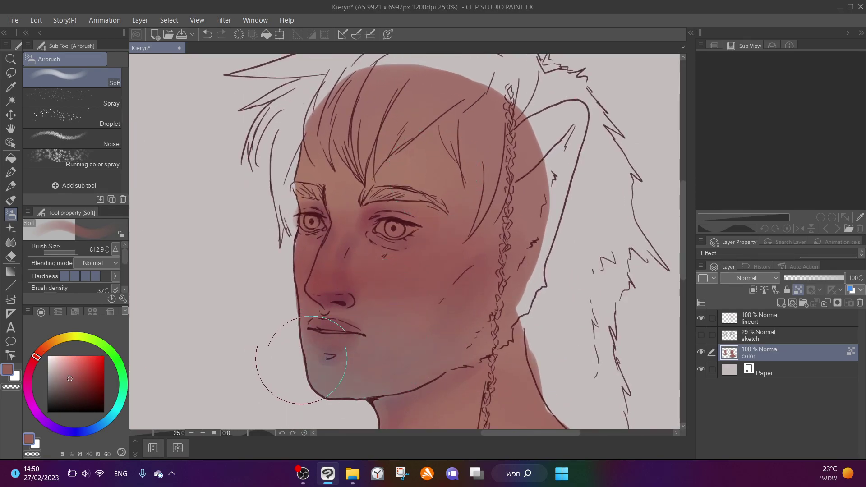
Reduce the airbrush to 80.3 and fill both eyebrows with a near-black colour
scroll(291, 345, up, 1)
click(67, 253)
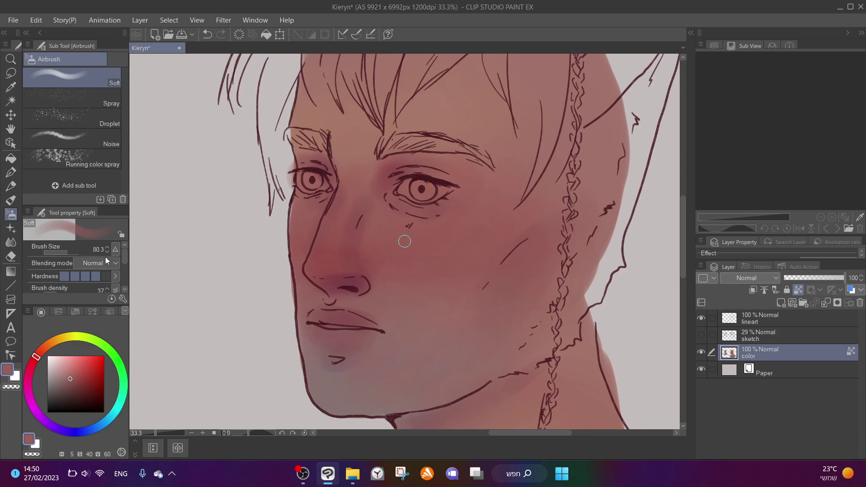
click(79, 383)
drag(80, 381, 77, 406)
mouse_move(474, 142)
mouse_down()
mouse_move(456, 147)
mouse_move(472, 151)
mouse_move(394, 146)
mouse_move(422, 138)
mouse_move(388, 154)
mouse_move(397, 139)
mouse_move(390, 142)
mouse_move(415, 133)
mouse_move(400, 132)
mouse_move(398, 145)
mouse_move(435, 139)
mouse_move(441, 148)
mouse_move(387, 151)
mouse_up()
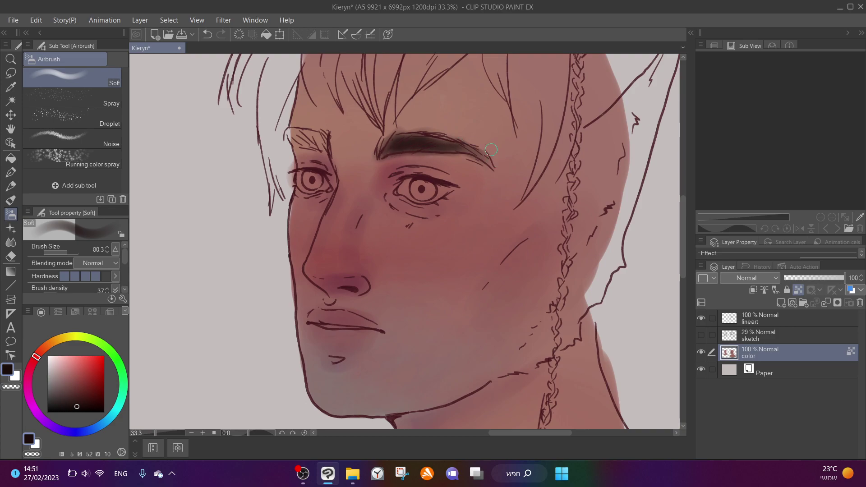
mouse_move(319, 137)
mouse_down()
mouse_move(289, 137)
mouse_move(316, 135)
mouse_move(309, 147)
mouse_move(293, 131)
mouse_up()
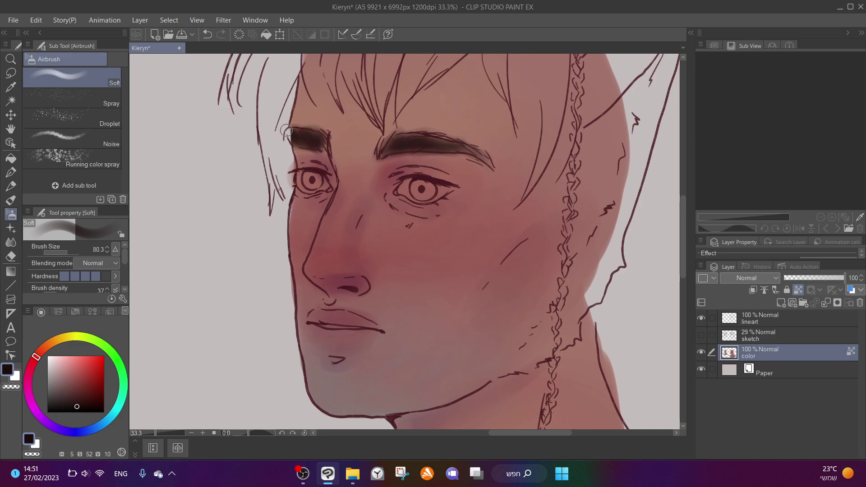
Extend the far eyebrow past the face edge with transparent pixels unlocked, then relock them and darken the near eyebrow
click(799, 290)
mouse_move(292, 138)
mouse_down()
mouse_move(336, 140)
mouse_move(296, 129)
mouse_up()
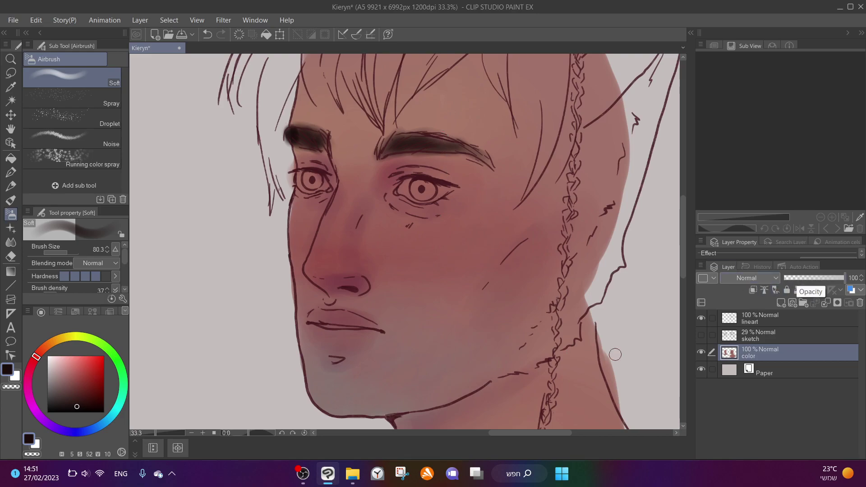
click(801, 290)
mouse_move(480, 157)
mouse_down()
mouse_move(445, 140)
mouse_move(401, 135)
mouse_move(381, 144)
mouse_up()
scroll(500, 126, down, 1)
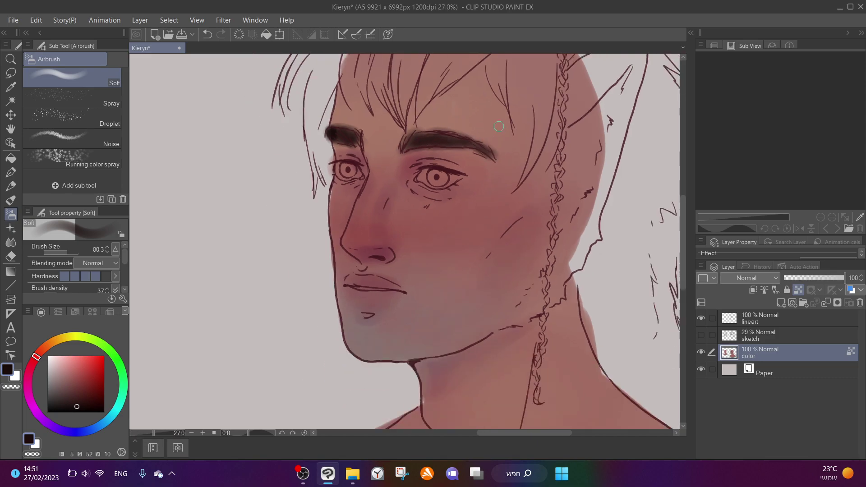
Cover both dark eyebrows with a sampled forehead skin tone, using the airbrush at 330.4
scroll(499, 126, up, 2)
alt+click(484, 124)
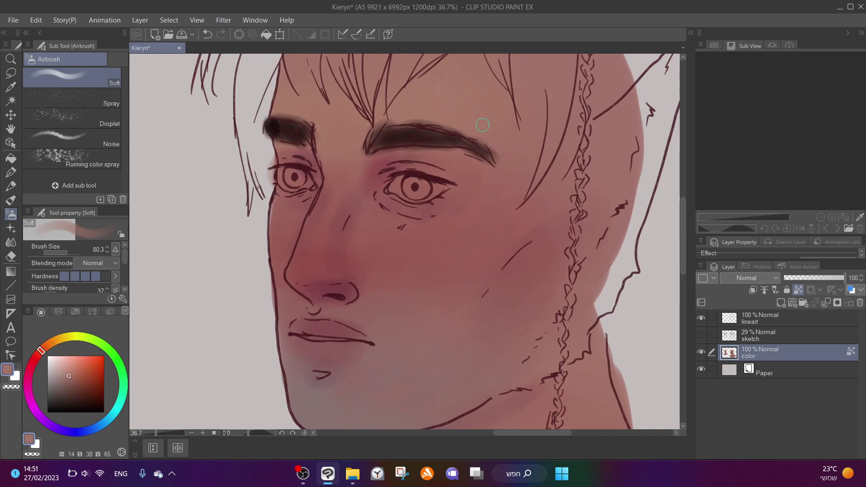
drag(50, 250, 73, 251)
mouse_move(485, 140)
mouse_down()
mouse_move(391, 129)
mouse_move(415, 131)
mouse_move(376, 137)
mouse_move(481, 122)
mouse_up()
mouse_move(292, 135)
mouse_down()
mouse_move(272, 120)
mouse_move(275, 128)
mouse_move(289, 113)
mouse_move(326, 127)
mouse_move(310, 135)
mouse_move(258, 107)
mouse_move(311, 115)
mouse_up()
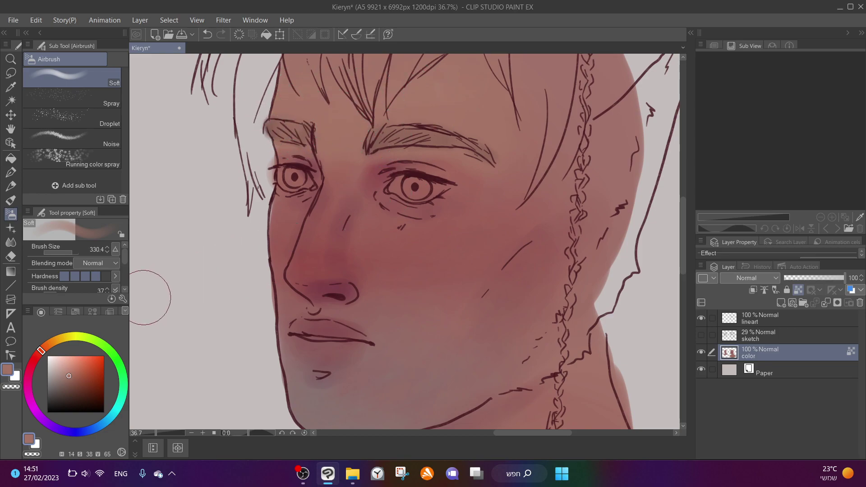
Airbrush both eyebrows with a dark muted blue at brush size 173.7
click(104, 423)
click(75, 375)
click(68, 251)
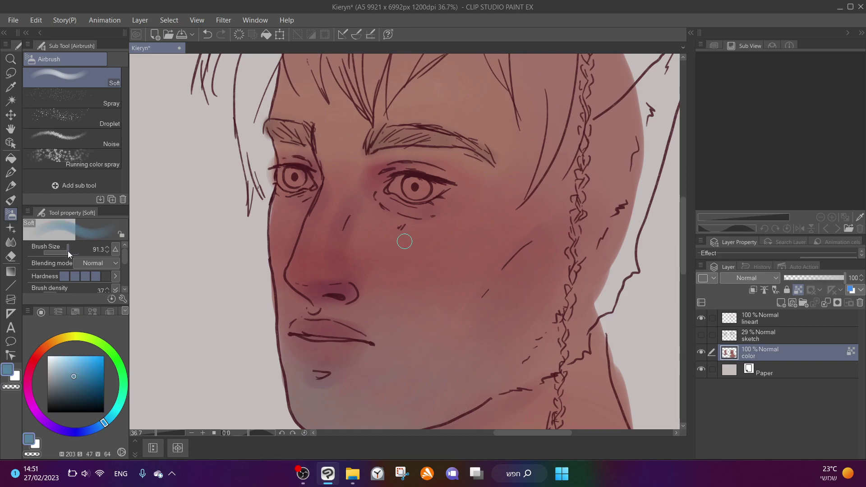
click(69, 253)
mouse_move(311, 127)
mouse_down()
mouse_move(265, 126)
mouse_move(303, 123)
mouse_up()
drag(80, 379, 76, 389)
mouse_move(428, 150)
mouse_down()
mouse_move(478, 138)
mouse_move(356, 135)
mouse_move(404, 130)
mouse_up()
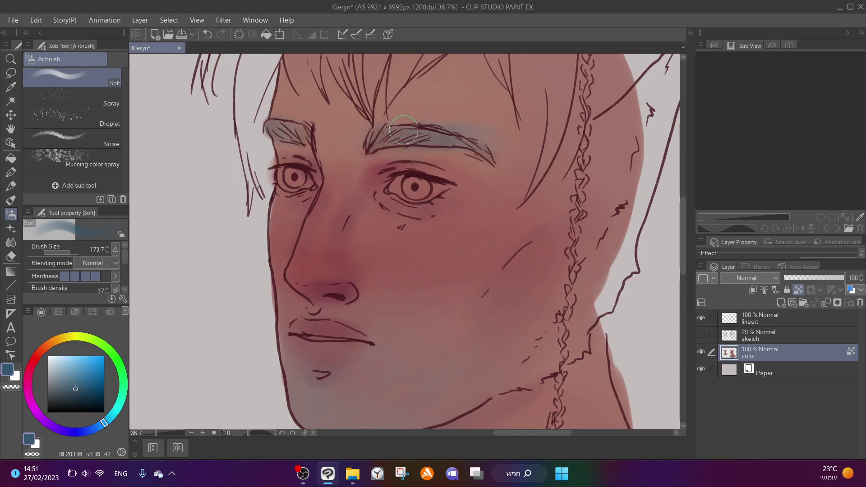
Clean up the skin around the eyebrows with a sampled skin tone and glaze both brows with dark brown
alt+click(298, 121)
mouse_move(487, 123)
mouse_down()
mouse_move(398, 121)
mouse_move(426, 132)
mouse_move(372, 143)
mouse_move(394, 133)
mouse_move(509, 141)
mouse_move(433, 98)
mouse_up()
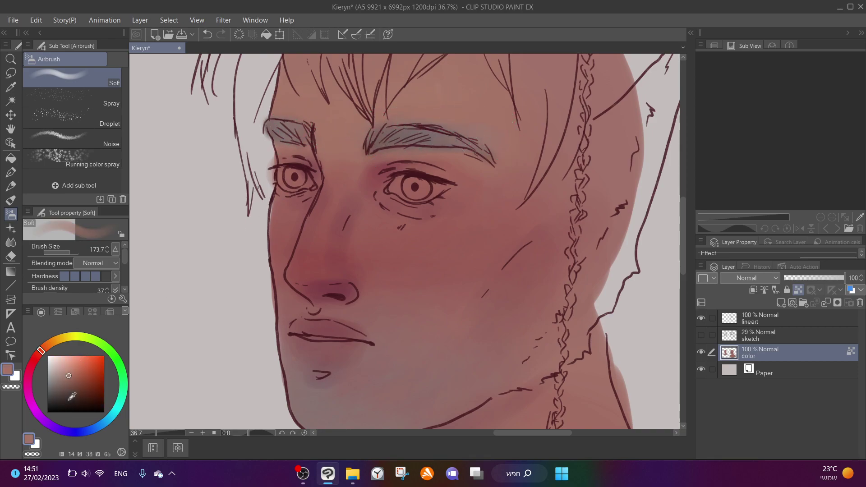
click(77, 397)
drag(459, 139, 423, 141)
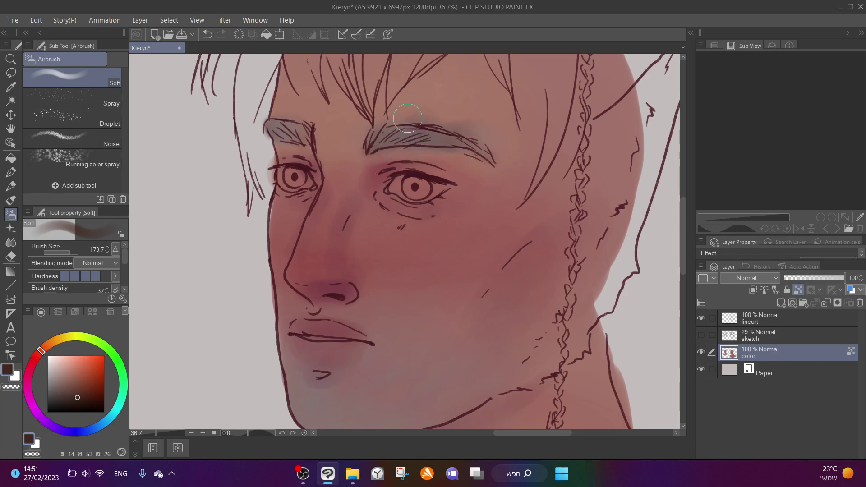
drag(298, 131, 268, 126)
scroll(477, 257, down, 1)
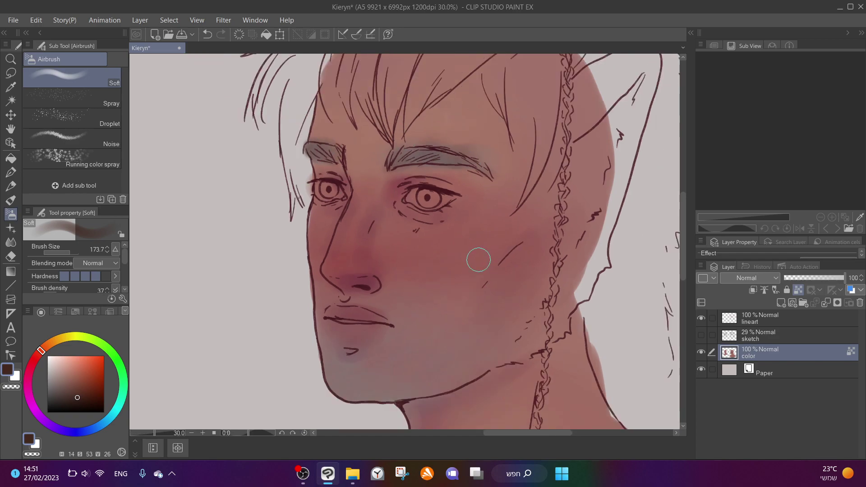
alt+click(475, 129)
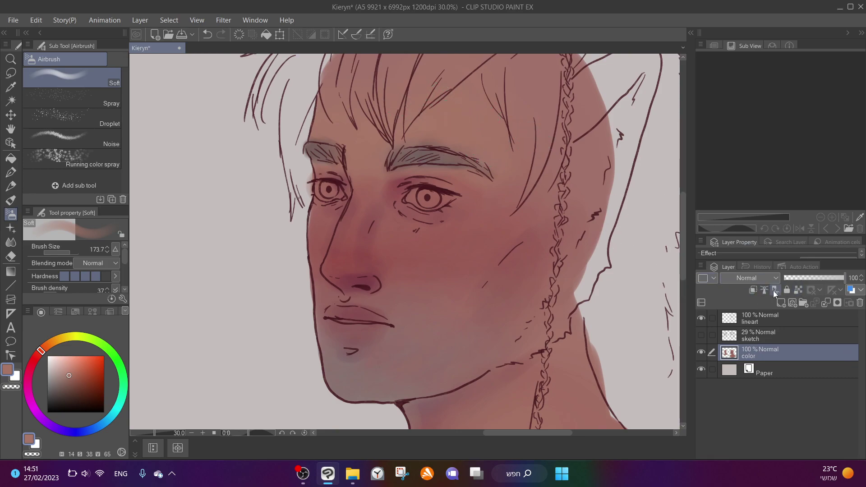
Try airbrushing the far eye with a light warm grey at brush size 173.7
scroll(649, 243, up, 1)
scroll(573, 256, up, 3)
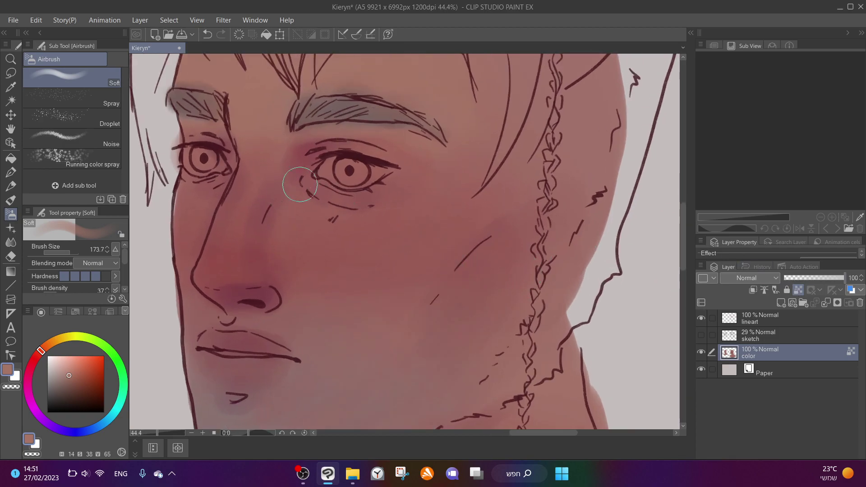
scroll(320, 212, down, 3)
scroll(259, 192, up, 3)
click(47, 375)
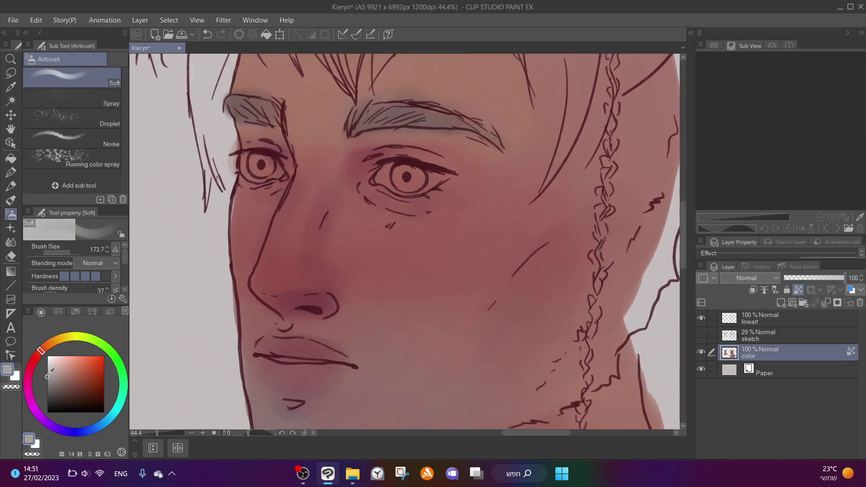
click(54, 377)
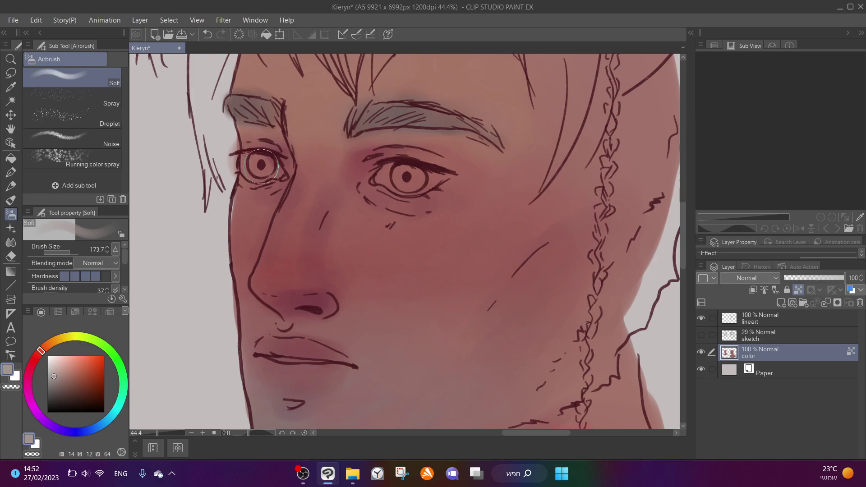
drag(264, 163, 262, 170)
alt+click(269, 136)
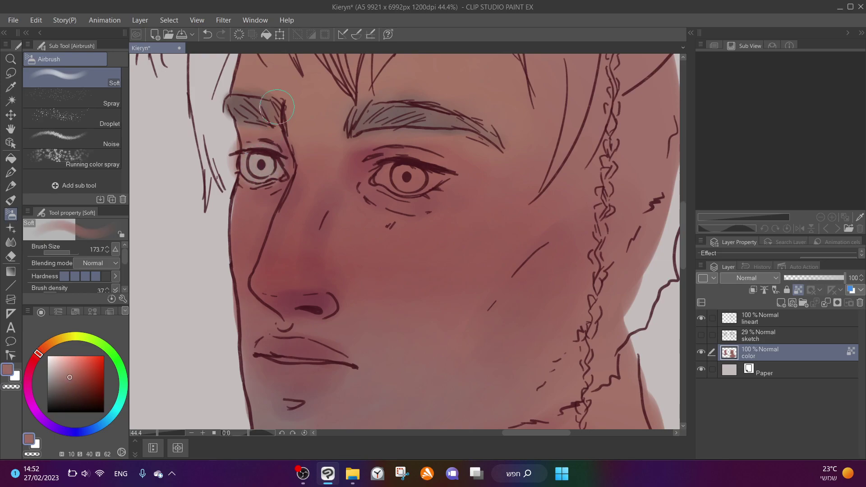
key(ctrl+z)
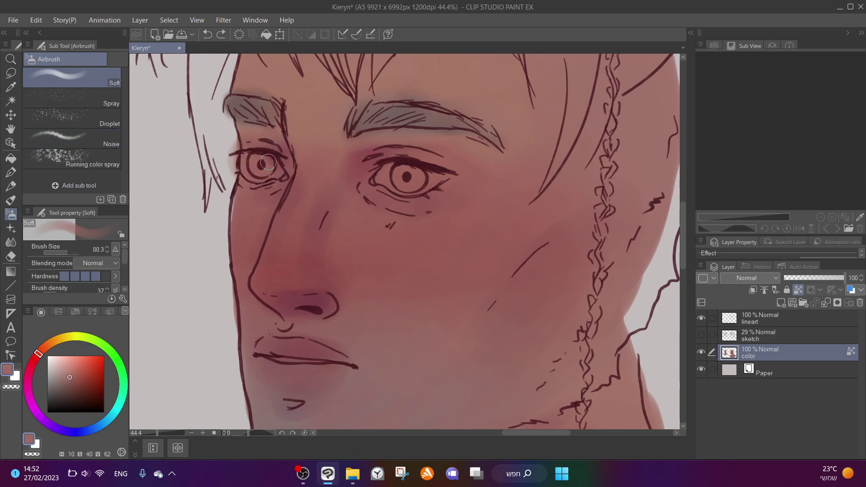
Fill both eyes with light warm grey at brush size 80.3 and tidy the surrounding edges with sampled skin tones
click(54, 374)
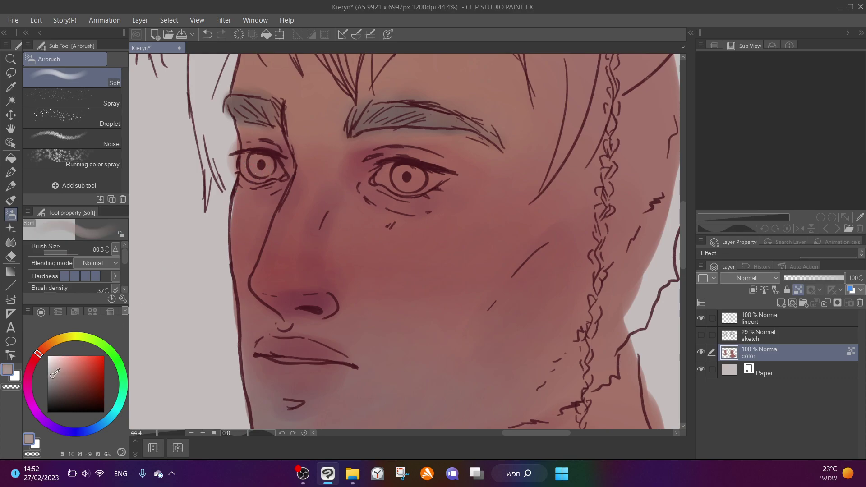
mouse_move(268, 161)
mouse_down()
mouse_move(259, 170)
mouse_move(276, 170)
mouse_move(250, 163)
mouse_up()
mouse_move(443, 173)
mouse_down()
mouse_move(419, 186)
mouse_move(379, 179)
mouse_move(396, 170)
mouse_move(419, 185)
mouse_move(377, 176)
mouse_move(406, 168)
mouse_move(447, 175)
mouse_move(426, 182)
mouse_up()
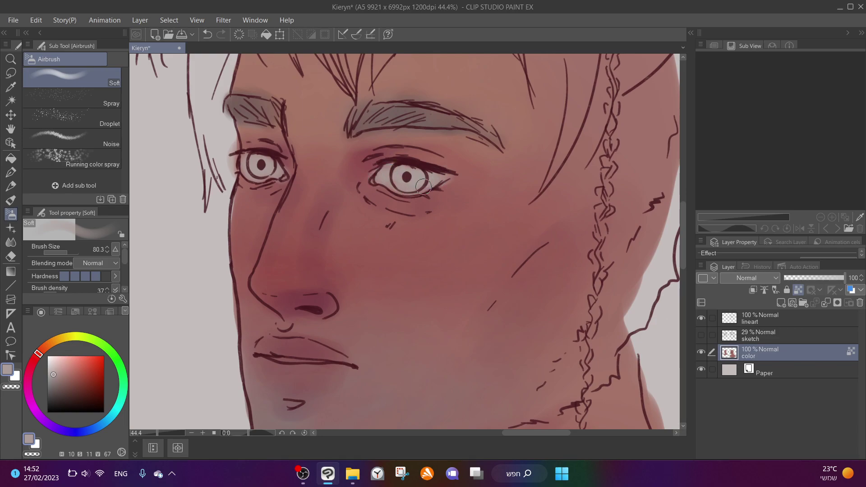
alt+click(363, 177)
drag(363, 177, 377, 175)
alt+click(459, 176)
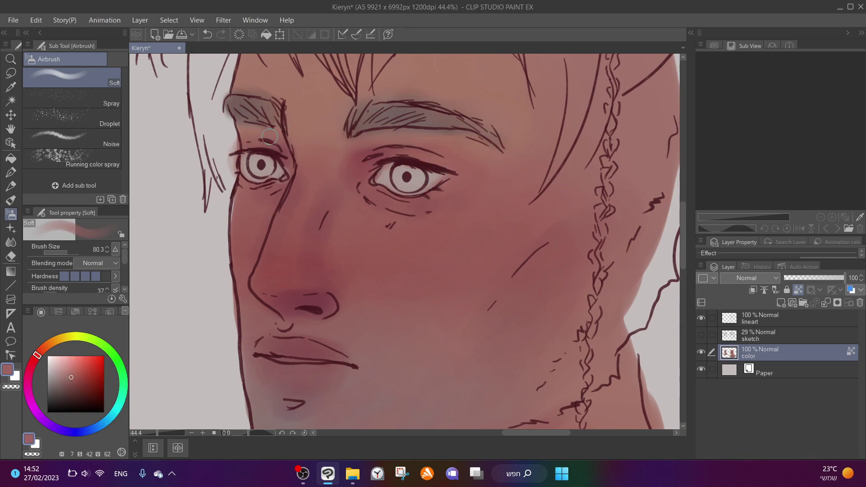
Shade along the cheekbone lines with a darker reddish brown and soften it with sampled skin tones
scroll(269, 136, down, 2)
scroll(286, 139, up, 2)
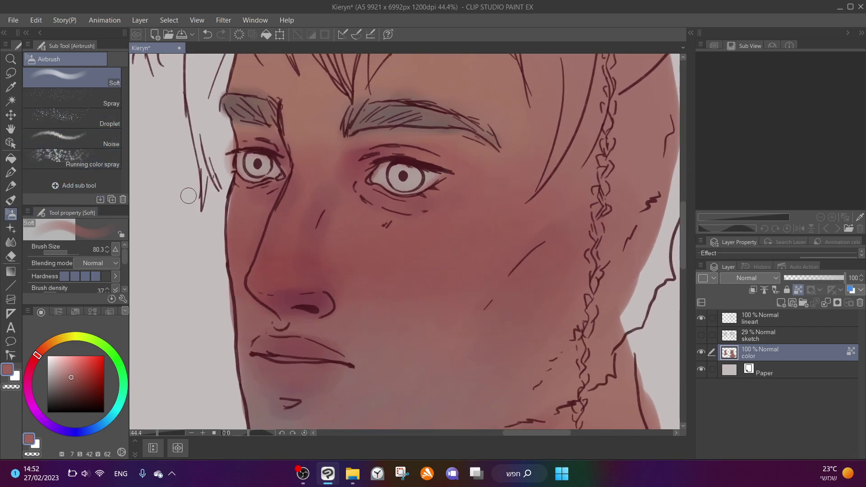
scroll(260, 225, down, 1)
scroll(260, 225, down, 1)
scroll(227, 218, up, 1)
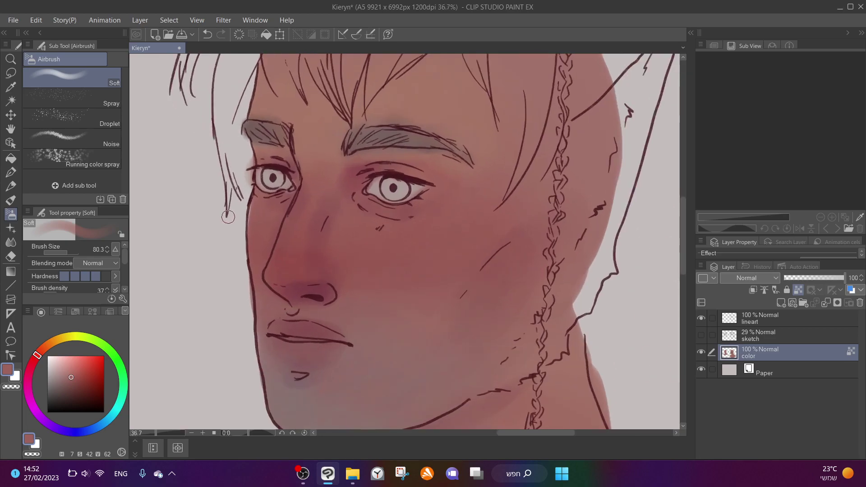
click(72, 388)
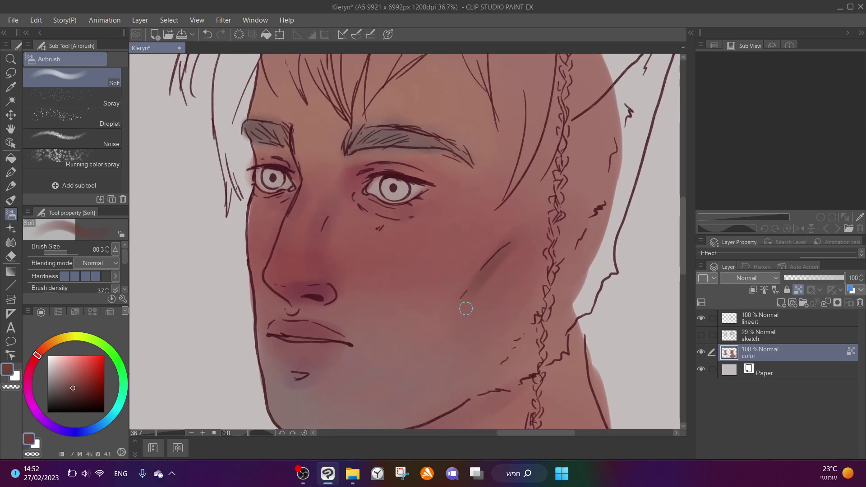
alt+click(520, 254)
alt+click(498, 263)
drag(499, 259, 473, 293)
Blend soft shading over the lower cheek and jaw beside the mouth with sampled skin tones
scroll(496, 370, down, 1)
scroll(480, 389, down, 1)
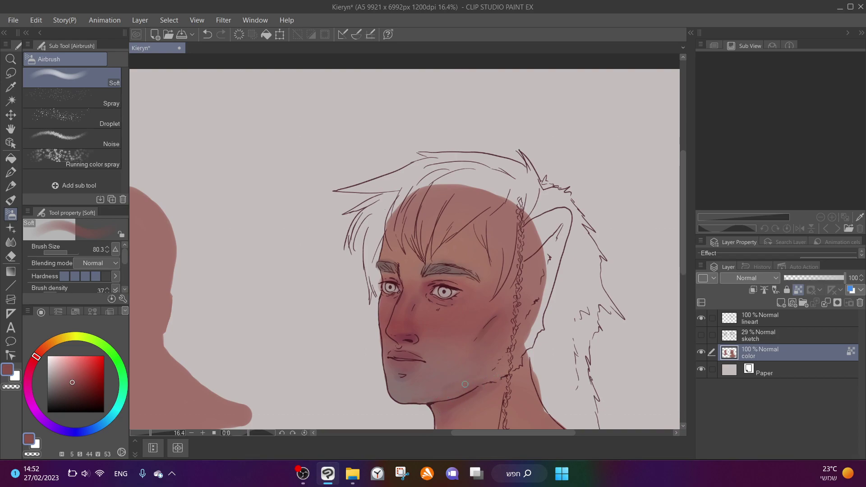
alt+click(437, 366)
scroll(442, 357, up, 2)
alt+click(447, 353)
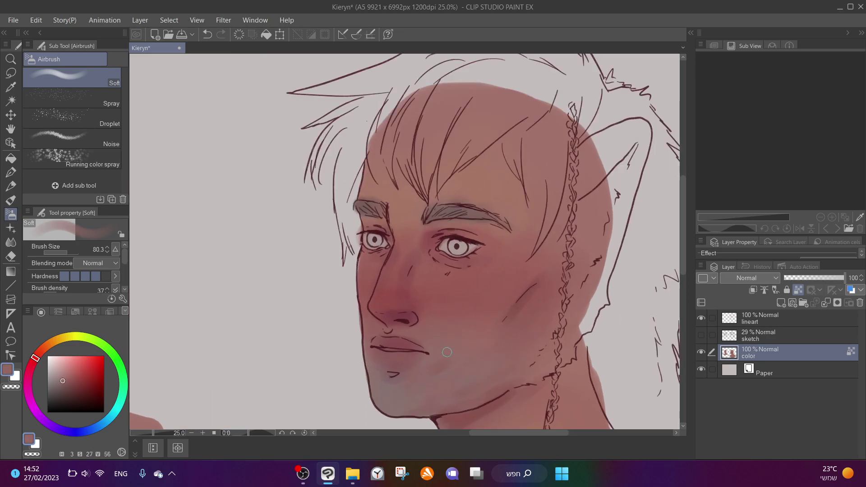
alt+click(455, 373)
scroll(543, 298, down, 2)
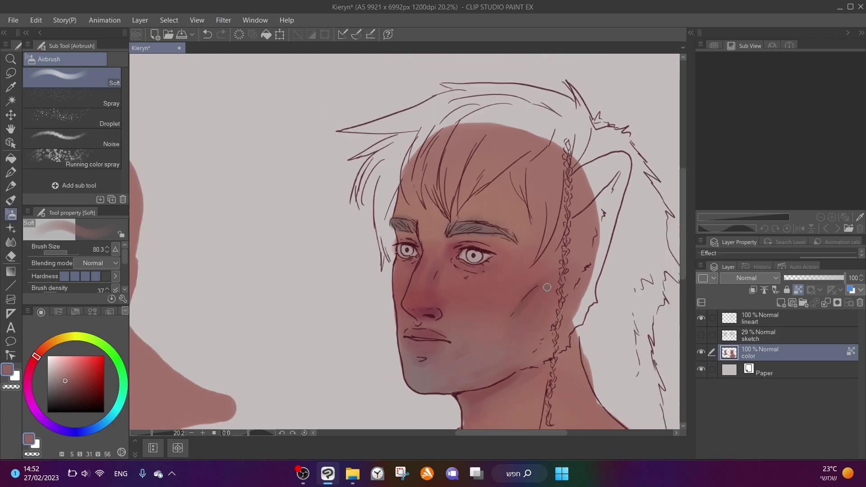
scroll(493, 380, up, 2)
scroll(510, 311, up, 2)
alt+click(493, 306)
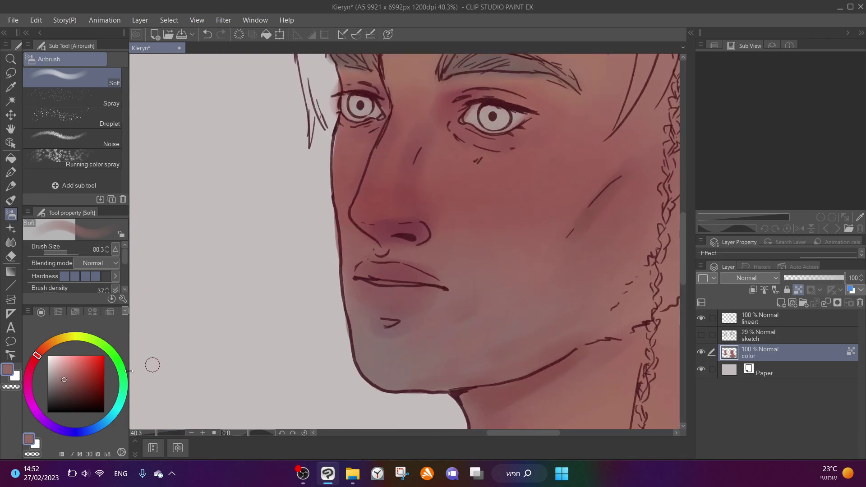
Paint a short diagonal scar on the jaw in dark red at brush size 25.2 and soften its edge with sampled skin
drag(60, 384, 85, 389)
drag(65, 252, 64, 247)
click(64, 249)
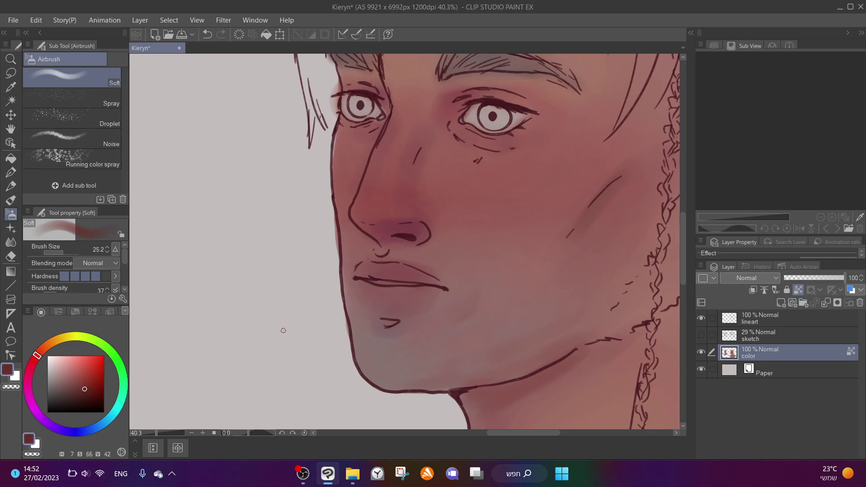
alt+click(448, 354)
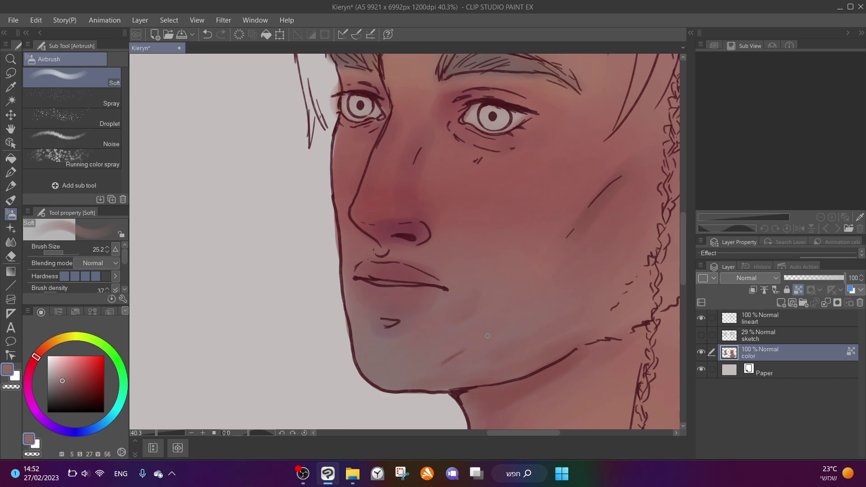
Add a thin near-white highlight along the jaw scar at brush size 9.0 and tone it with a sampled scar colour
scroll(488, 336, down, 1)
scroll(467, 355, up, 3)
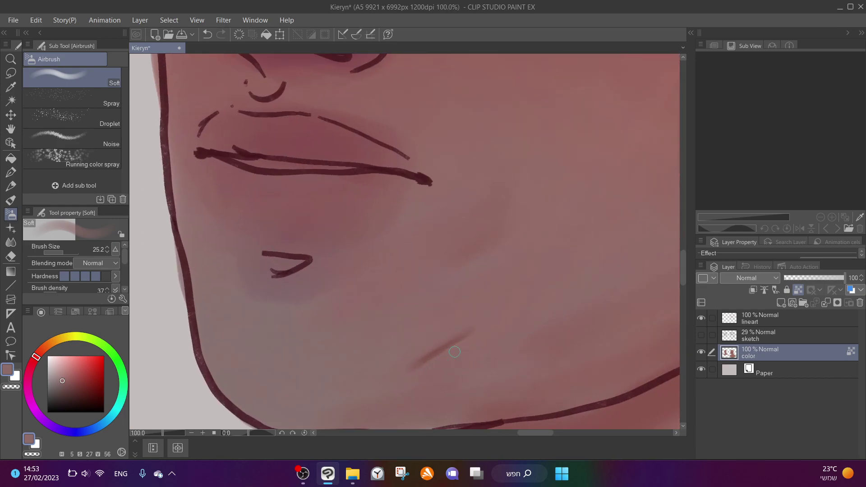
click(59, 369)
click(52, 356)
click(60, 253)
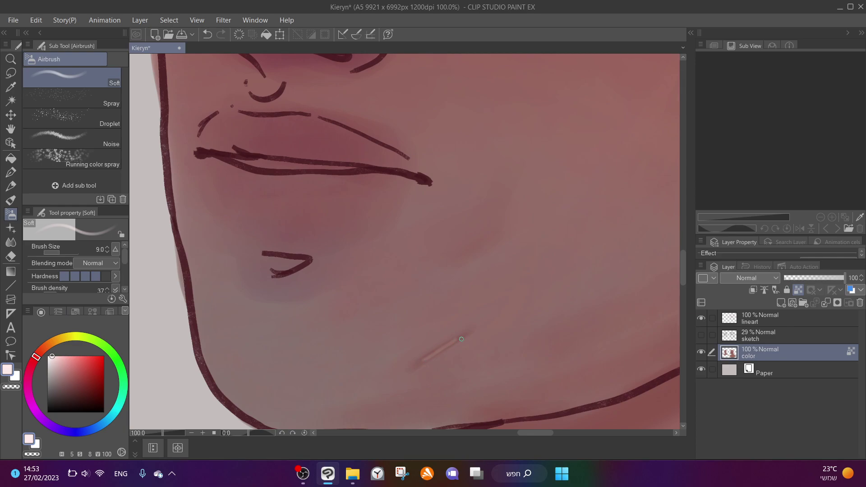
alt+click(451, 341)
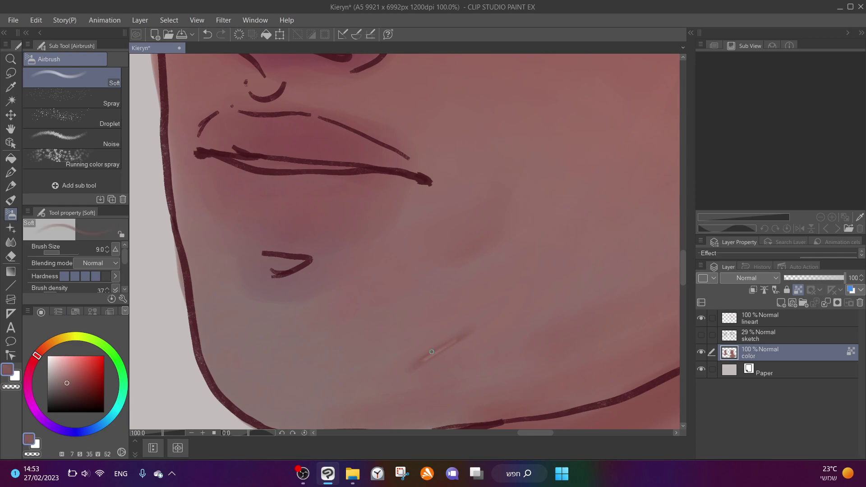
Deepen the diagonal shadow along the cheekbone line at brush size 103.8, using sampled reddish skin tones
alt+click(467, 342)
scroll(470, 329, down, 6)
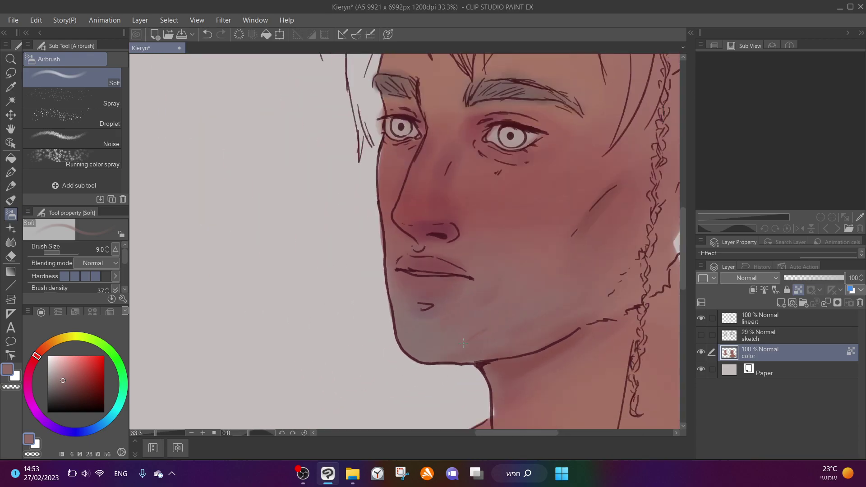
scroll(304, 220, down, 3)
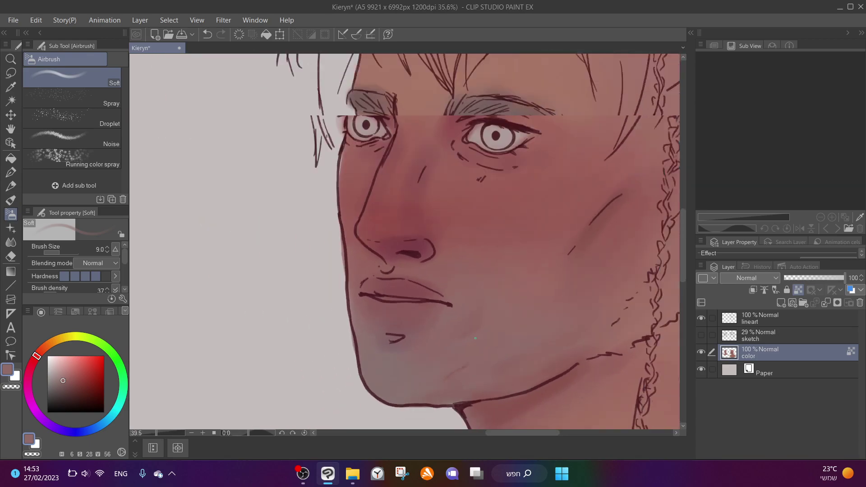
scroll(459, 215, up, 3)
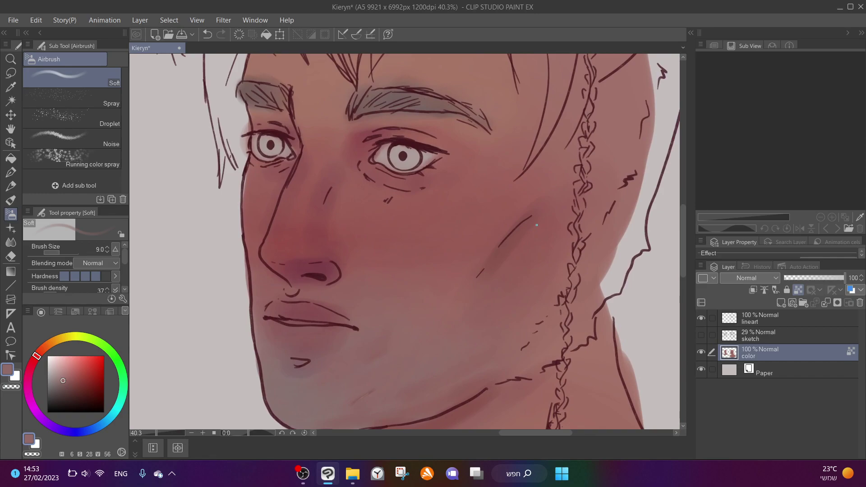
drag(64, 248, 68, 250)
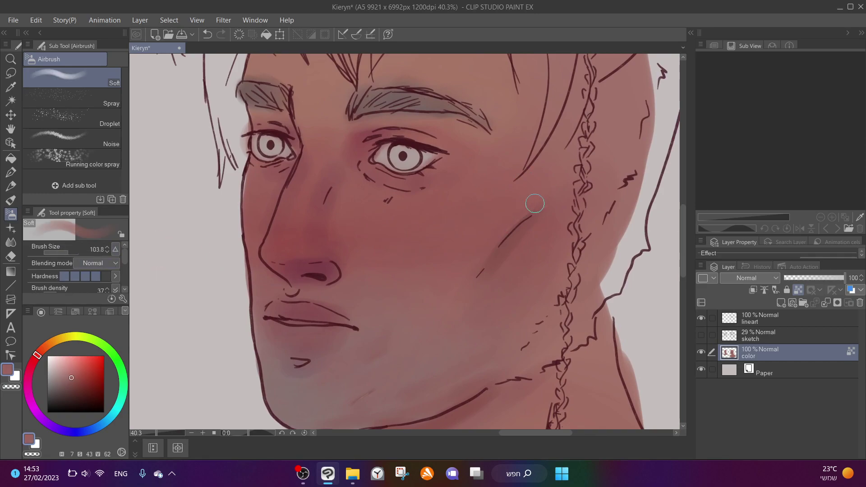
drag(534, 212, 499, 258)
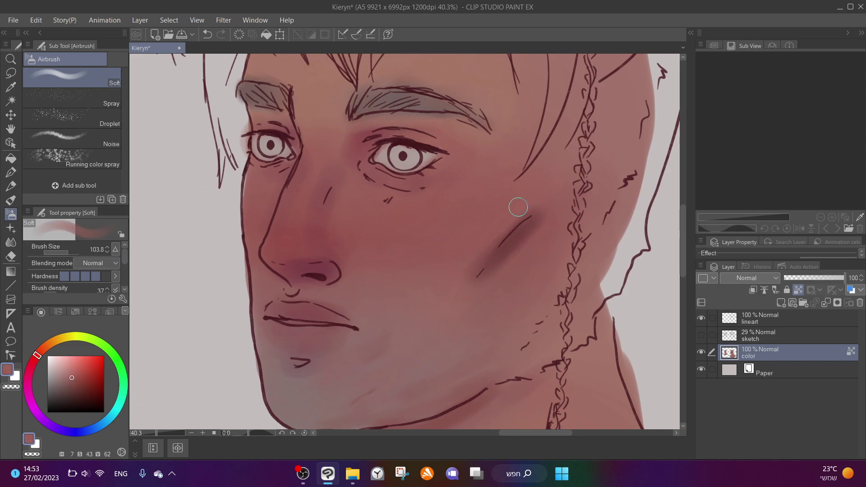
alt+click(527, 226)
drag(534, 218, 528, 220)
alt+click(477, 288)
alt+click(536, 240)
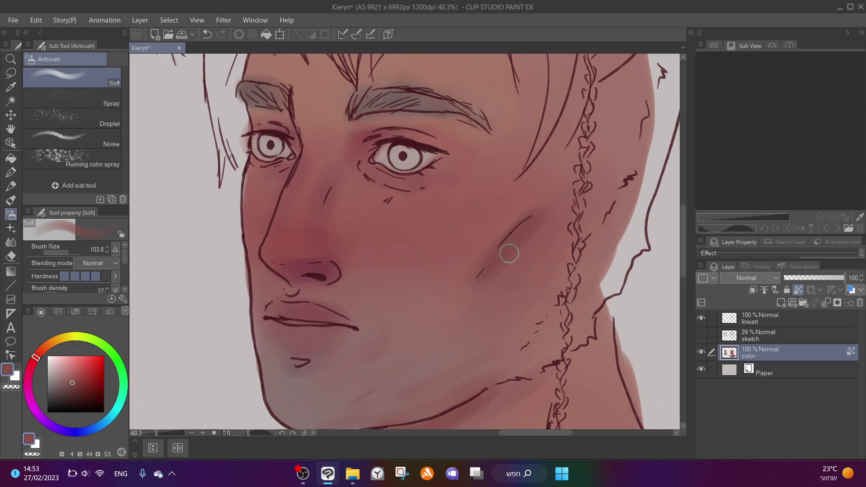
Widen the cheekbone shadow toward the braid and blend its edges with sampled skin tones
alt+click(561, 188)
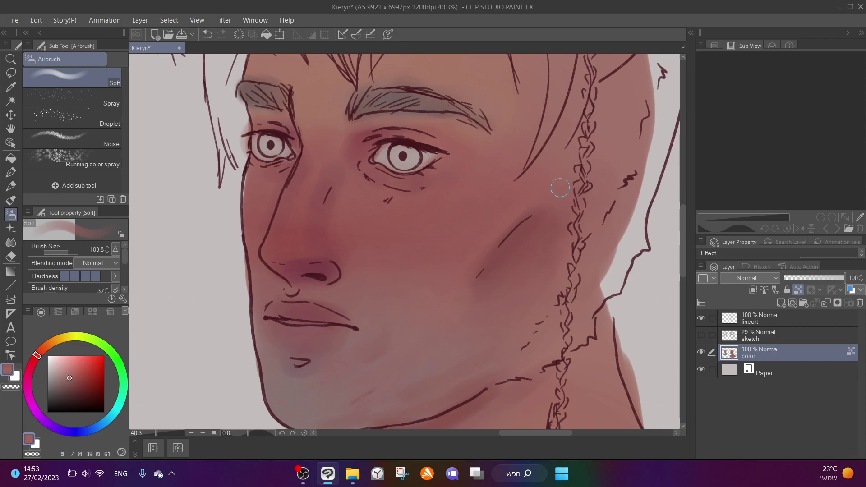
alt+click(545, 238)
alt+click(468, 271)
alt+click(535, 222)
alt+click(528, 228)
alt+click(553, 186)
Add faint reddish shading at the temple beside the eyebrow's outer end and soften it with sampled skin
scroll(530, 240, down, 2)
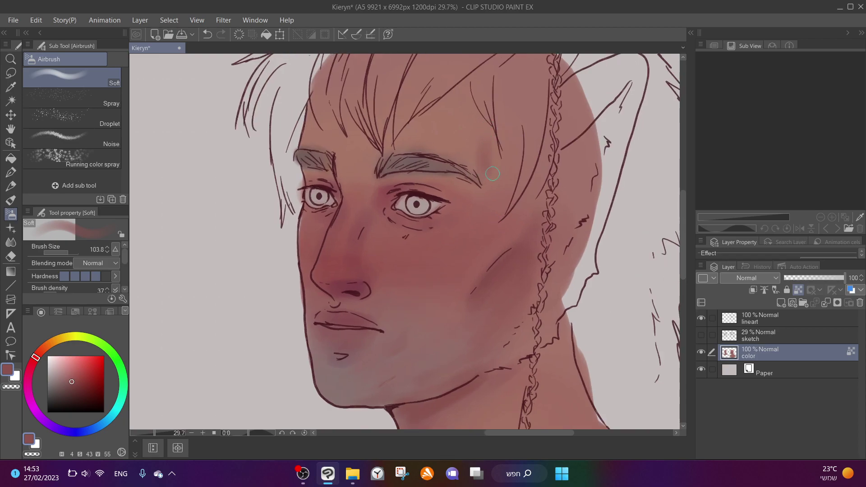
alt+click(475, 138)
alt+click(487, 161)
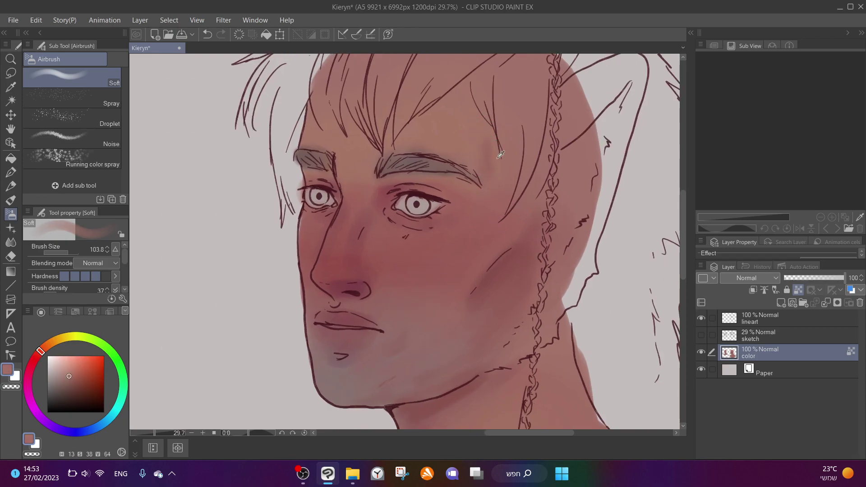
alt+click(486, 162)
alt+click(490, 155)
Paint soft salmon-pink highlights along the nose bridge and on the upper cheek at brush size 80.3
scroll(339, 244, up, 2)
alt+click(343, 220)
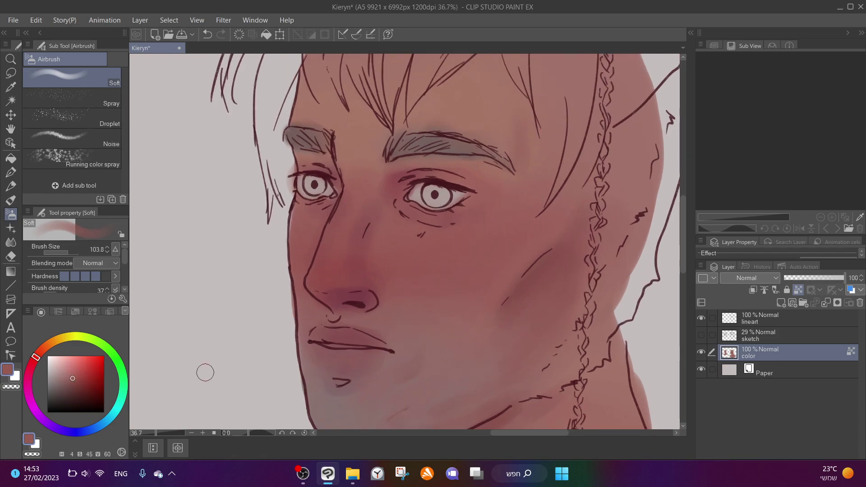
click(58, 370)
mouse_move(343, 196)
mouse_down()
mouse_move(348, 223)
mouse_move(320, 281)
mouse_up()
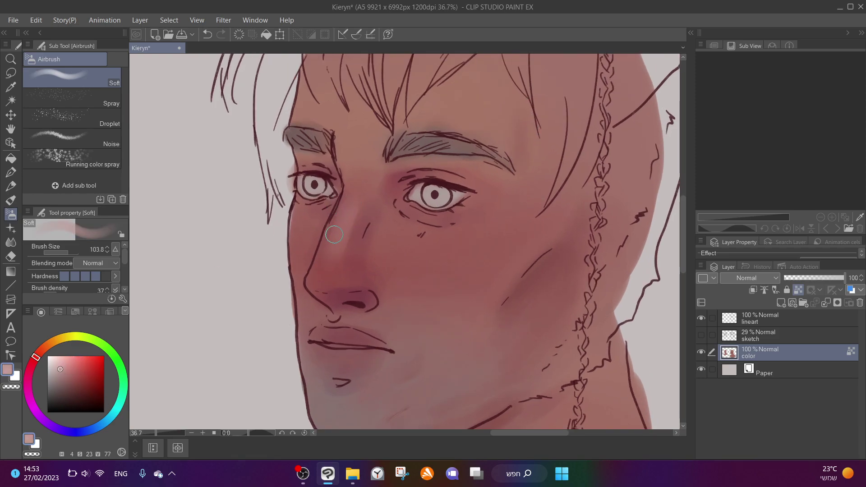
scroll(346, 268, up, 2)
drag(66, 252, 68, 251)
click(65, 367)
click(43, 350)
click(39, 352)
click(69, 366)
drag(347, 188, 318, 263)
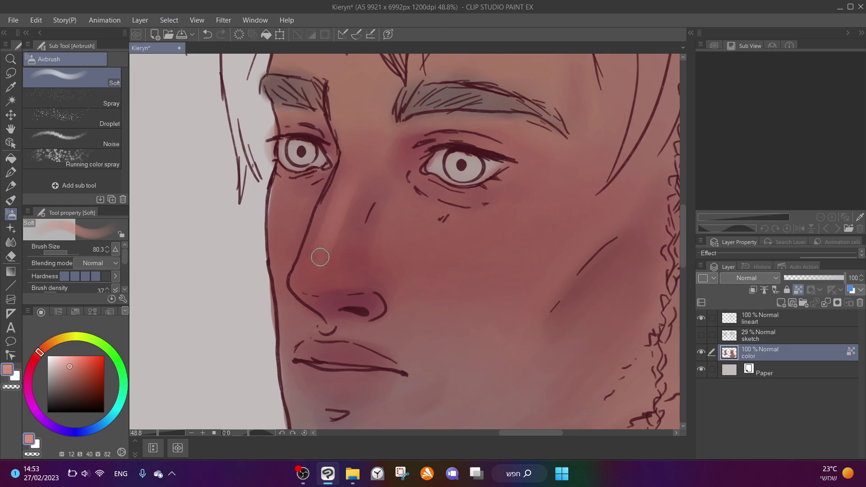
Shade beneath the nose and around the mouth corner with sampled dark reds, softening with sampled skin tones
scroll(301, 181, down, 1)
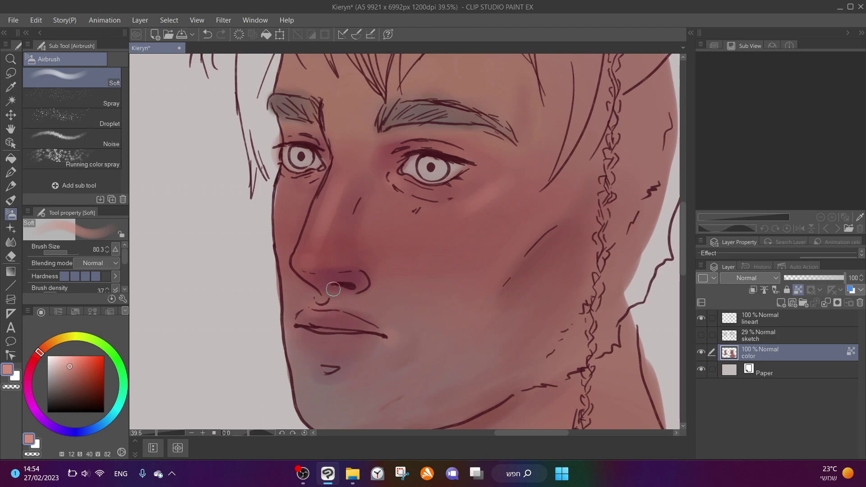
alt+click(327, 283)
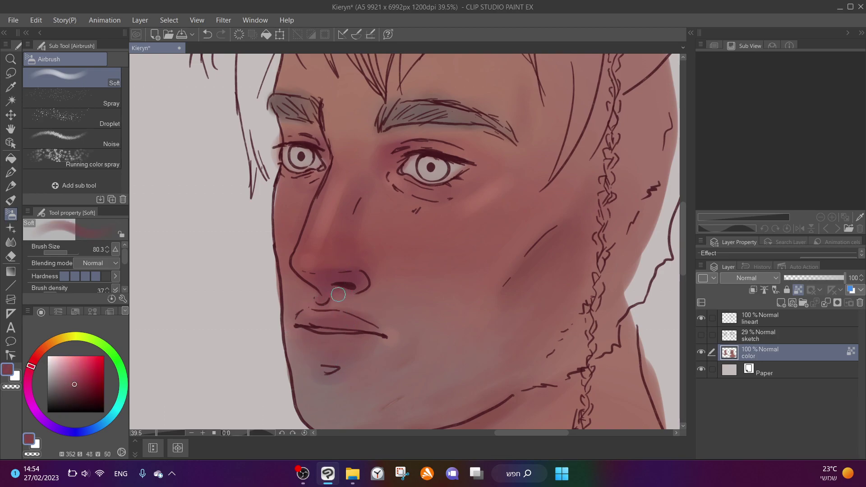
alt+click(336, 285)
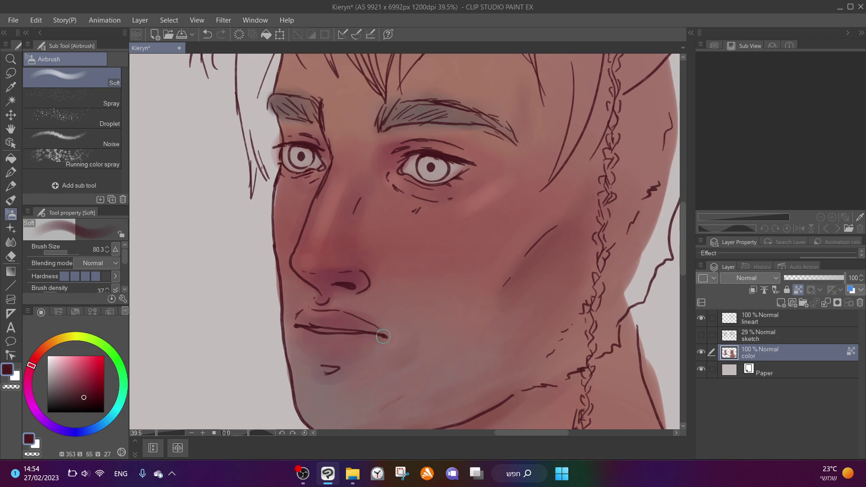
alt+click(351, 339)
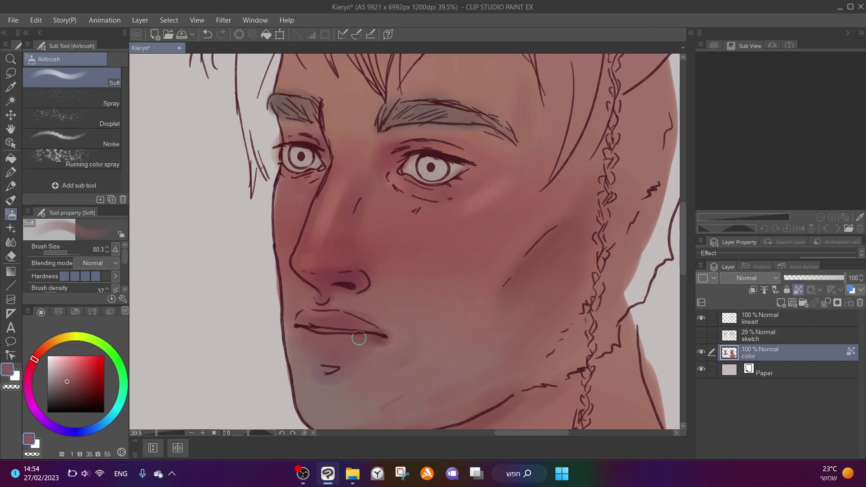
alt+click(384, 337)
alt+click(379, 332)
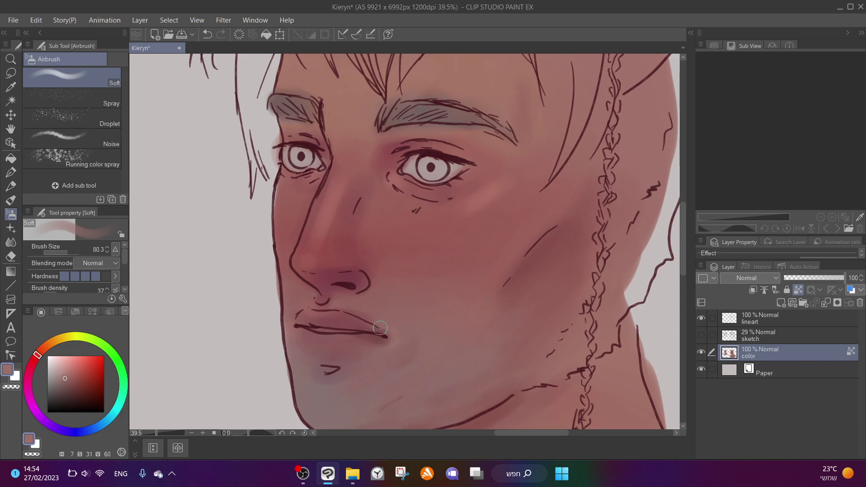
alt+click(385, 351)
Shade the chin crease below the lower lip with the sampled nostril red and blend it into the chin
alt+click(332, 283)
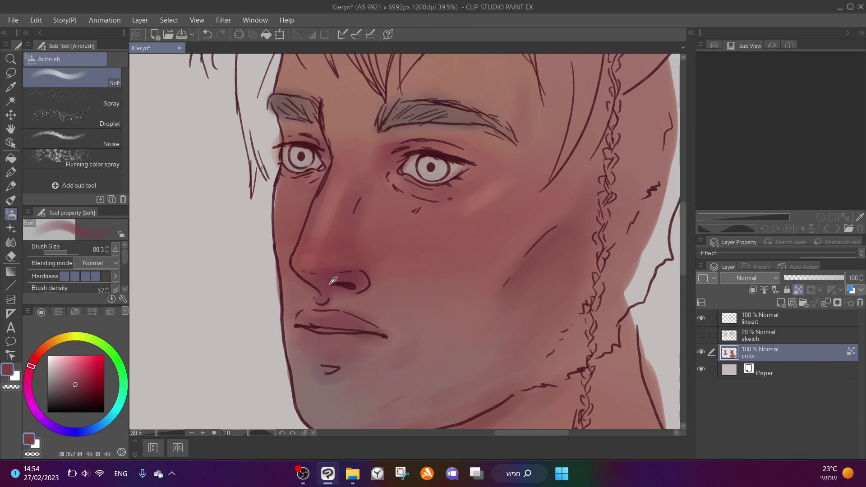
alt+click(357, 369)
alt+click(324, 370)
alt+click(365, 356)
alt+click(348, 358)
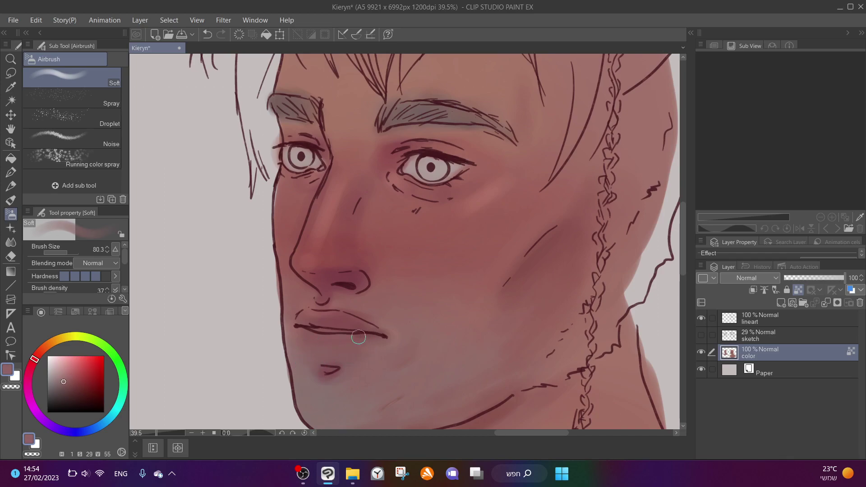
Colour the lower lip and the area beneath it with a more saturated brownish red
click(70, 373)
alt+click(339, 345)
drag(73, 376, 76, 385)
click(36, 357)
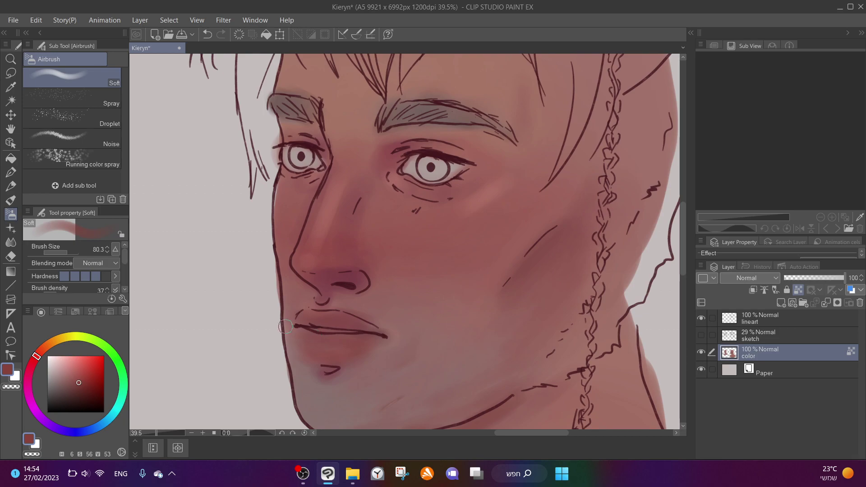
Try a light pink highlight along the upper edge of the cheekbone
scroll(425, 253, down, 3)
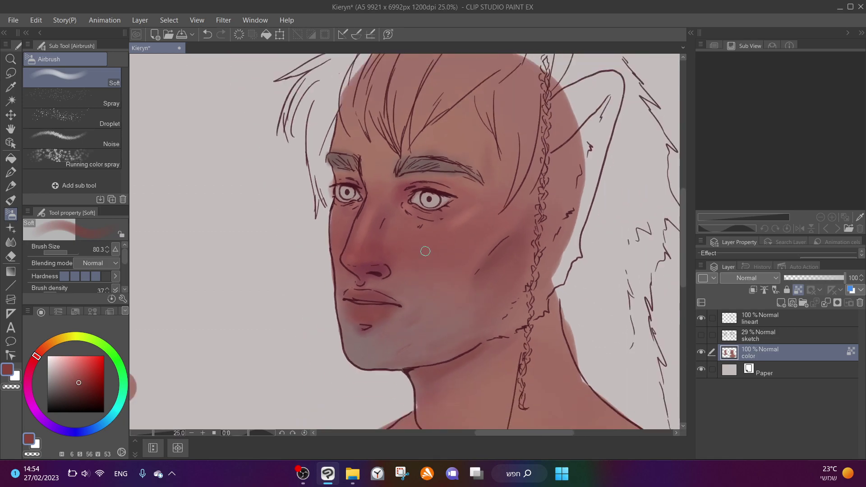
scroll(446, 217, up, 1)
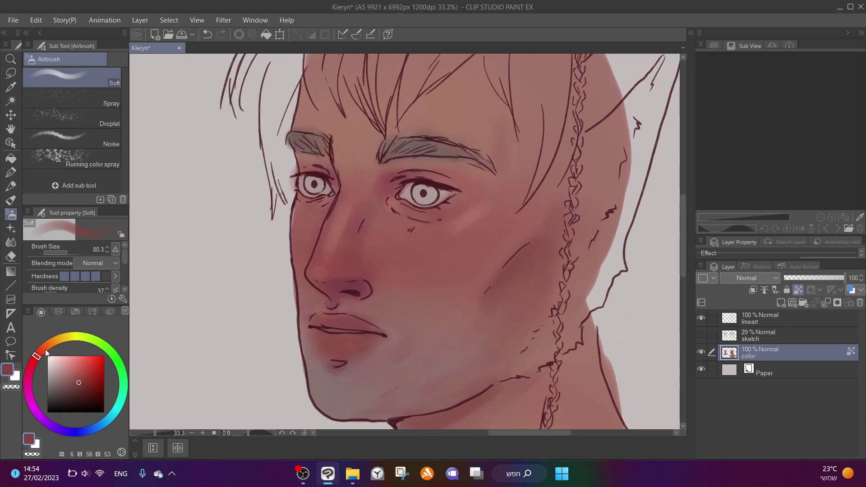
click(69, 363)
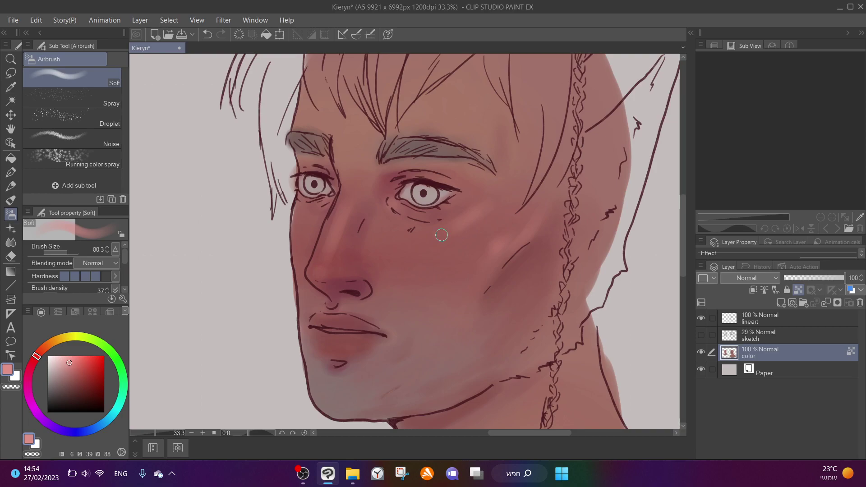
Blend the cheek highlights into the surrounding skin with a muted reddish tone at brush size 330.4
drag(72, 250, 74, 250)
mouse_move(487, 226)
mouse_down()
mouse_move(519, 206)
mouse_move(467, 240)
mouse_up()
click(72, 380)
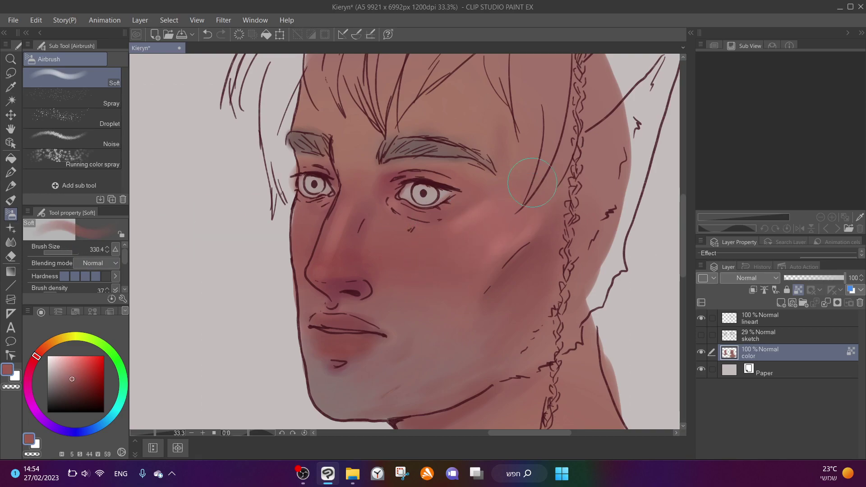
alt+click(474, 248)
alt+click(475, 248)
mouse_move(479, 246)
mouse_down()
mouse_move(526, 211)
mouse_move(493, 253)
mouse_move(493, 203)
mouse_up()
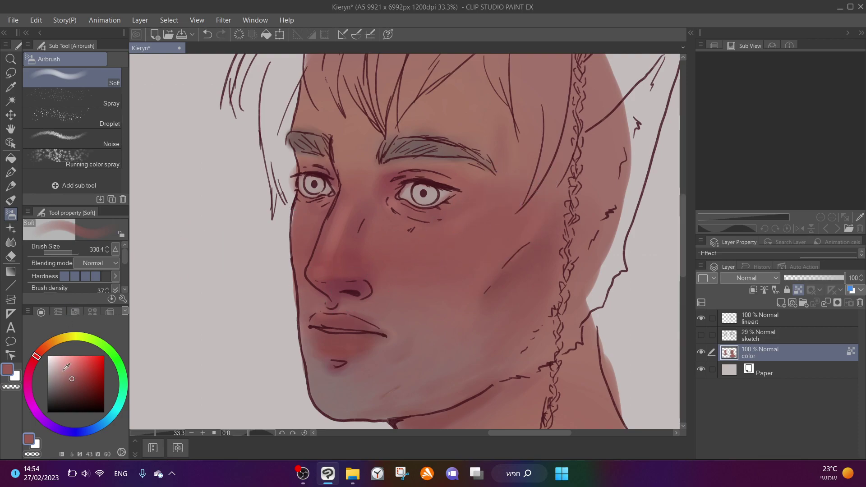
Try a broad pale pink highlight over the cheekbone at brush size 290.5, and undo it
click(64, 363)
click(69, 251)
click(69, 250)
click(73, 250)
click(72, 250)
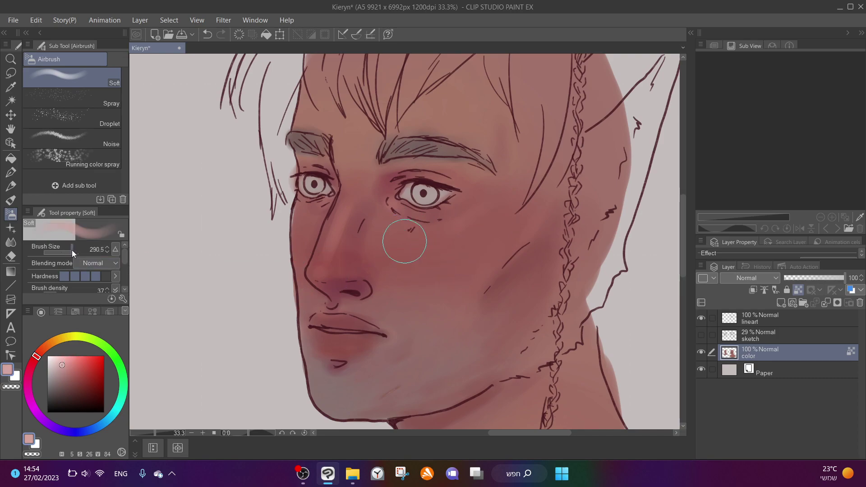
drag(453, 274, 455, 280)
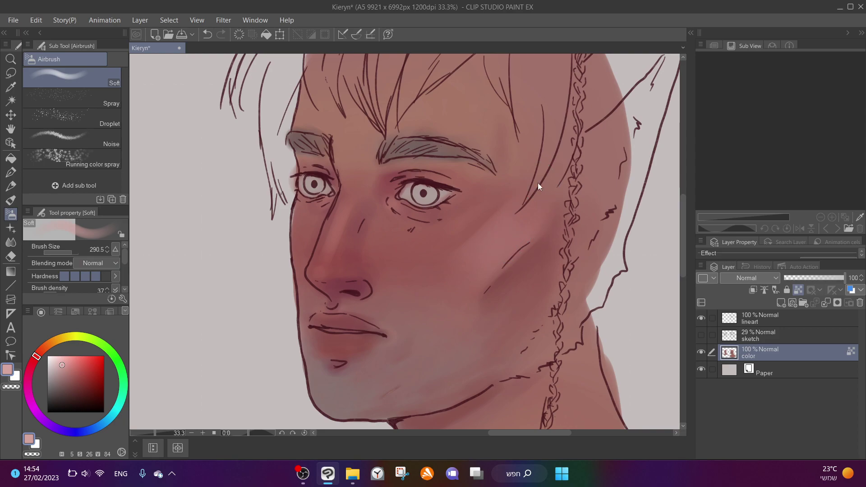
key(ctrl+z)
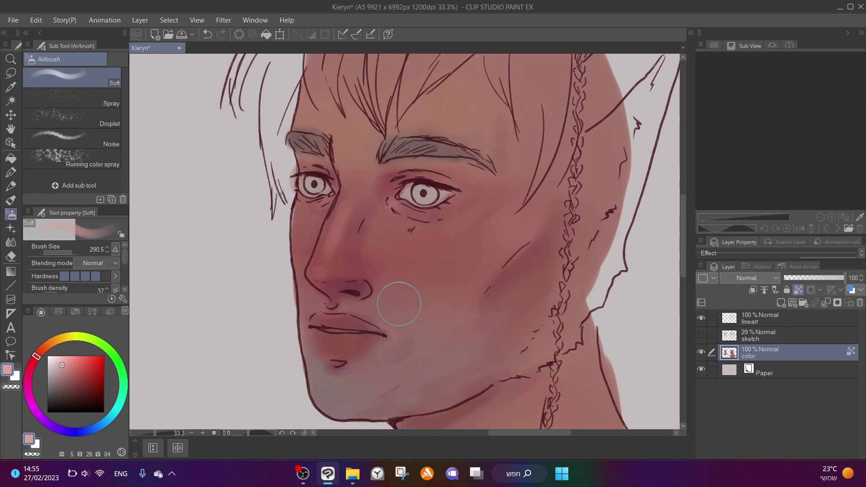
Try a narrower pale pink cheekbone highlight at brush size 134.3, and undo it
drag(72, 252, 69, 254)
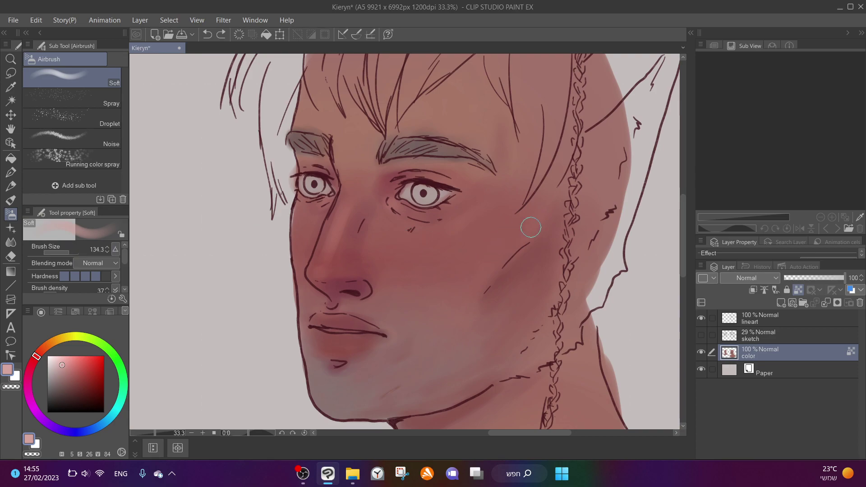
drag(529, 228, 474, 273)
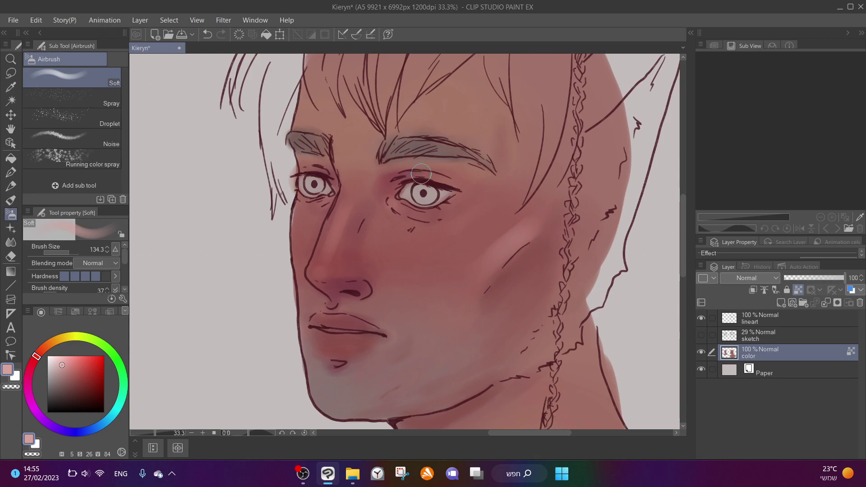
key(ctrl+z)
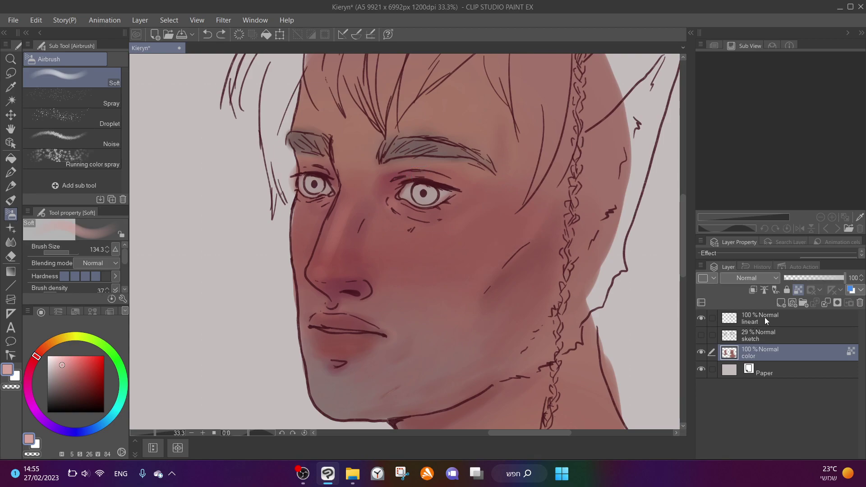
Remove the cheekbone line from the lineart layer and blend out the cheek shadow on the color layer with sampled skin
click(763, 323)
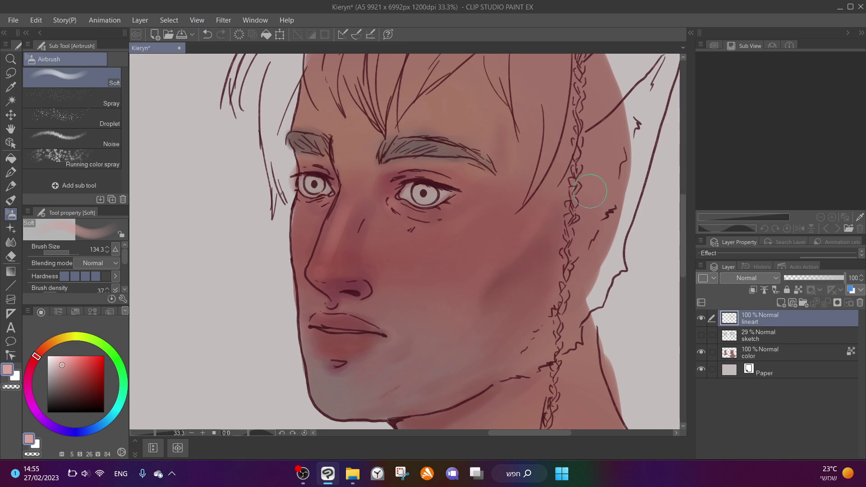
click(752, 355)
alt+click(502, 243)
mouse_move(508, 243)
mouse_down()
mouse_move(492, 278)
mouse_move(497, 285)
mouse_move(523, 247)
mouse_move(519, 298)
mouse_move(552, 267)
mouse_move(506, 291)
mouse_up()
alt+click(491, 314)
drag(464, 316, 469, 328)
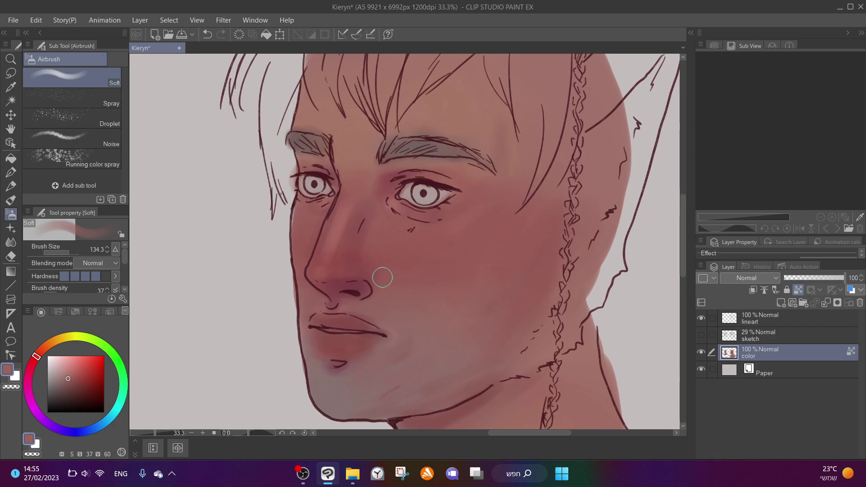
Airbrush soft reddish shading across the cheek toward the braid at brush size 255.5, using sampled skin tones
drag(71, 251, 73, 251)
alt+click(340, 274)
alt+click(340, 276)
mouse_move(500, 211)
mouse_down()
mouse_move(513, 230)
mouse_move(462, 256)
mouse_move(520, 227)
mouse_move(471, 279)
mouse_move(501, 212)
mouse_up()
alt+click(455, 239)
mouse_move(454, 239)
mouse_down()
mouse_move(526, 204)
mouse_move(531, 238)
mouse_up()
alt+click(526, 240)
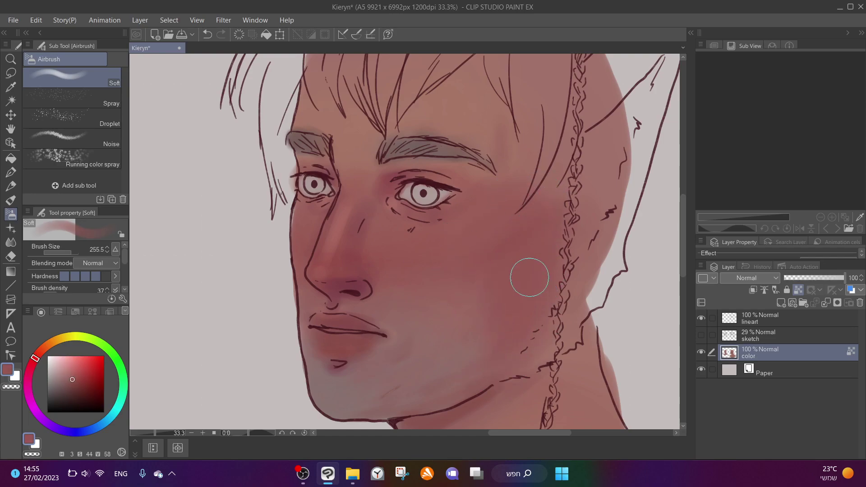
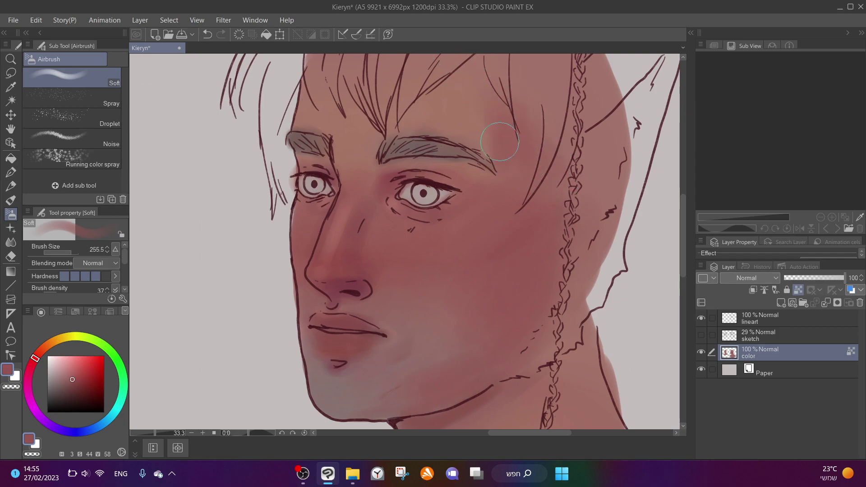
Airbrush a dark brownish-red shadow beneath the cheekbone and over the temple, softening the forehead edge with sampled skin at brush size 255.5
click(72, 388)
mouse_move(473, 266)
mouse_down()
mouse_move(528, 254)
mouse_move(539, 224)
mouse_up()
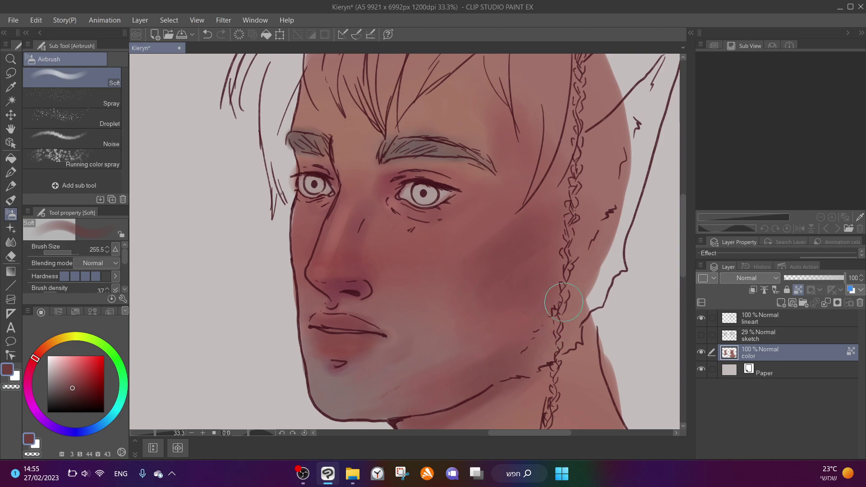
mouse_move(500, 91)
mouse_down()
mouse_move(502, 142)
mouse_move(494, 110)
mouse_up()
alt+click(458, 111)
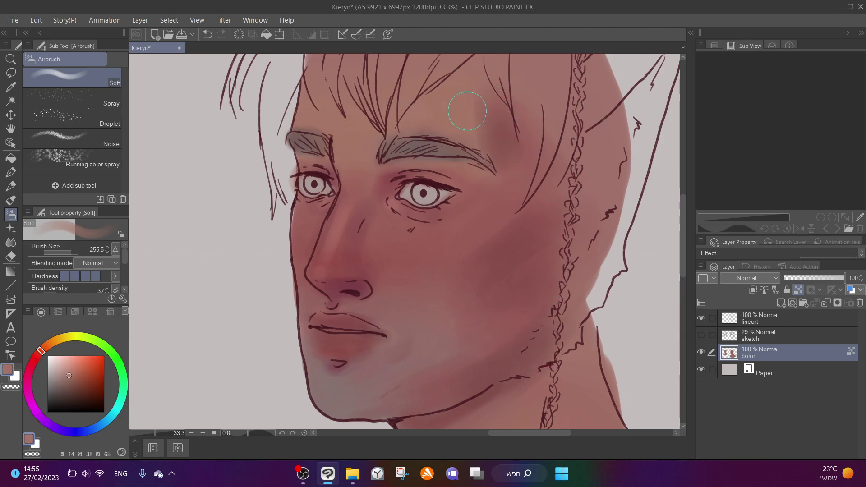
mouse_move(465, 93)
mouse_down()
mouse_move(470, 131)
mouse_move(471, 68)
mouse_up()
Blend the cheek shadow into the lower cheek and jaw with sampled skin tones
alt+click(429, 298)
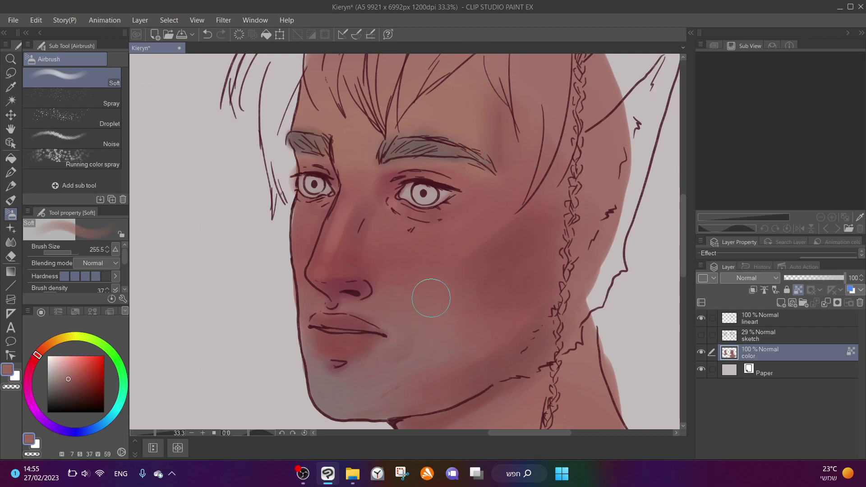
mouse_move(428, 356)
mouse_down()
mouse_move(428, 371)
mouse_move(338, 394)
mouse_move(430, 338)
mouse_move(353, 388)
mouse_up()
alt+click(453, 357)
mouse_move(452, 358)
mouse_down()
mouse_move(470, 349)
mouse_move(417, 398)
mouse_move(520, 317)
mouse_move(427, 394)
mouse_move(534, 280)
mouse_up()
alt+click(477, 302)
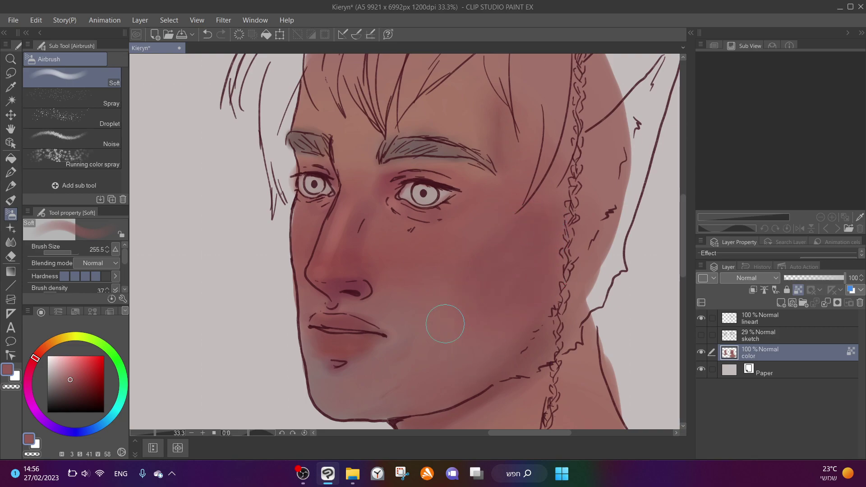
Airbrush a short pale pink highlight on the cheekbone at brush size 80.3 and soften it with sampled skin
click(66, 356)
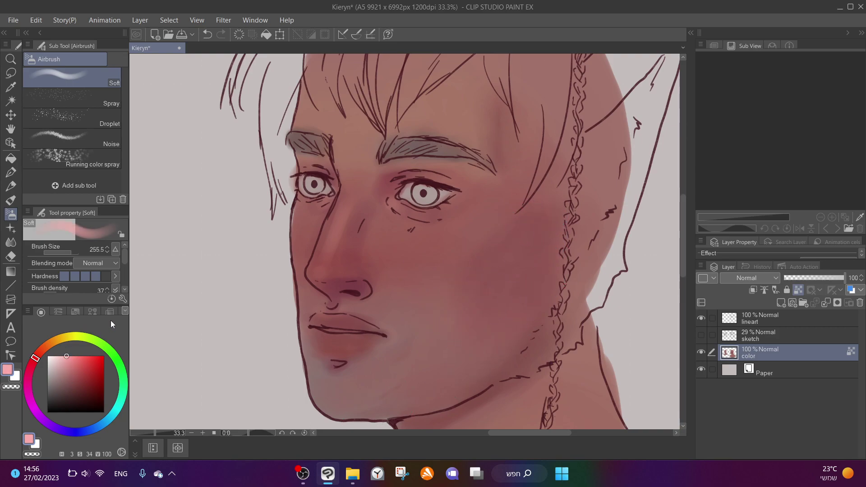
drag(72, 252, 70, 252)
drag(515, 203, 488, 230)
key(ctrl+z)
drag(70, 256, 66, 254)
drag(496, 221, 476, 236)
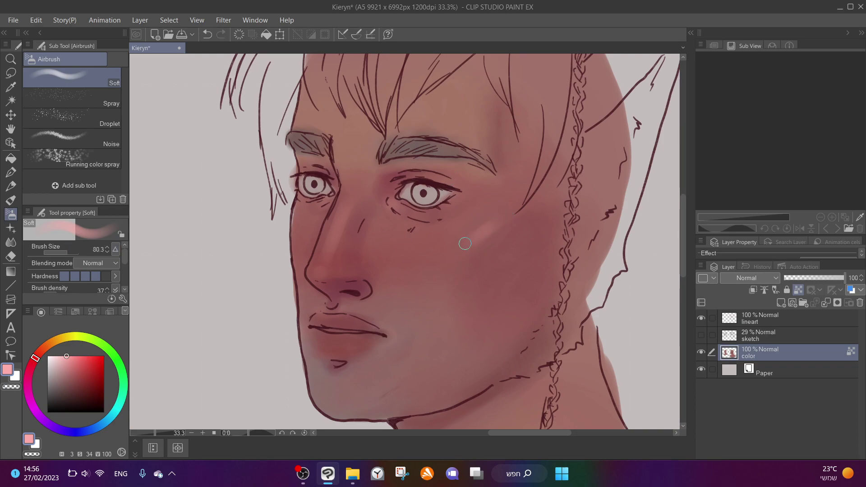
alt+click(508, 230)
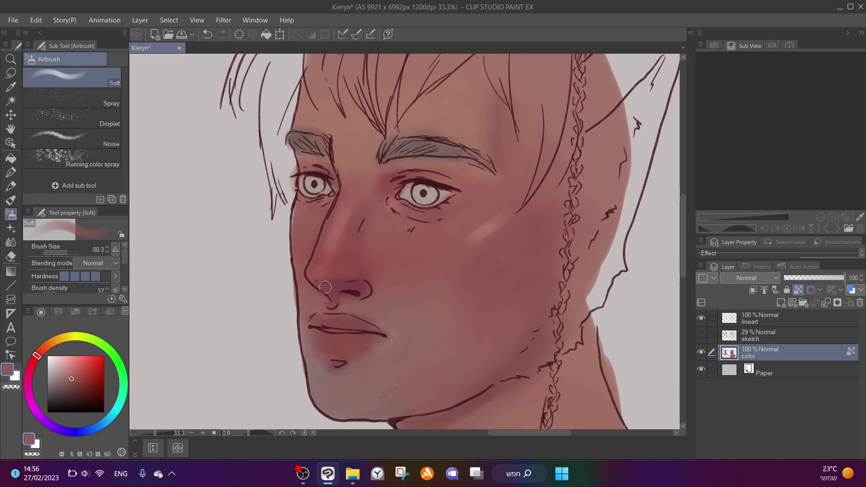
Smooth the skin around the cheekbone highlight and beside the outer eye corner with a larger airbrush and sampled tones
click(73, 253)
alt+click(467, 345)
mouse_move(512, 268)
mouse_down()
mouse_move(549, 231)
mouse_move(517, 337)
mouse_move(517, 257)
mouse_move(501, 257)
mouse_move(525, 228)
mouse_up()
alt+click(491, 196)
drag(499, 195, 487, 201)
Airbrush a deeper muted red shadow directly under the cheekbone highlight at brush size 134.3
drag(71, 254, 71, 255)
click(74, 385)
drag(432, 271, 519, 232)
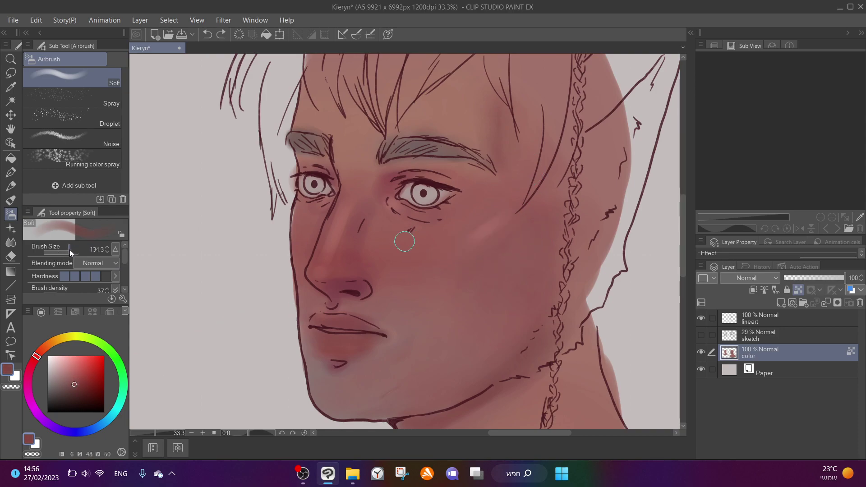
mouse_move(495, 257)
mouse_down()
mouse_move(510, 227)
mouse_move(480, 242)
mouse_move(514, 223)
mouse_move(482, 255)
mouse_move(485, 265)
mouse_move(524, 231)
mouse_up()
Extend the hollow-cheek shadow down toward the jaw and braid, blending it with sampled skin tones
mouse_move(466, 301)
mouse_down()
mouse_move(475, 260)
mouse_move(478, 275)
mouse_move(520, 250)
mouse_move(487, 312)
mouse_move(512, 298)
mouse_move(491, 318)
mouse_move(492, 338)
mouse_move(515, 276)
mouse_move(495, 280)
mouse_move(483, 300)
mouse_move(508, 264)
mouse_move(515, 312)
mouse_move(497, 338)
mouse_move(536, 299)
mouse_move(547, 286)
mouse_move(526, 283)
mouse_move(530, 269)
mouse_move(487, 284)
mouse_move(475, 308)
mouse_move(505, 340)
mouse_up()
alt+click(522, 288)
alt+click(507, 351)
mouse_move(536, 313)
mouse_down()
mouse_move(525, 321)
mouse_move(534, 284)
mouse_move(494, 317)
mouse_up()
mouse_move(542, 236)
mouse_down()
mouse_move(463, 300)
mouse_move(481, 300)
mouse_move(465, 343)
mouse_up()
alt+click(486, 264)
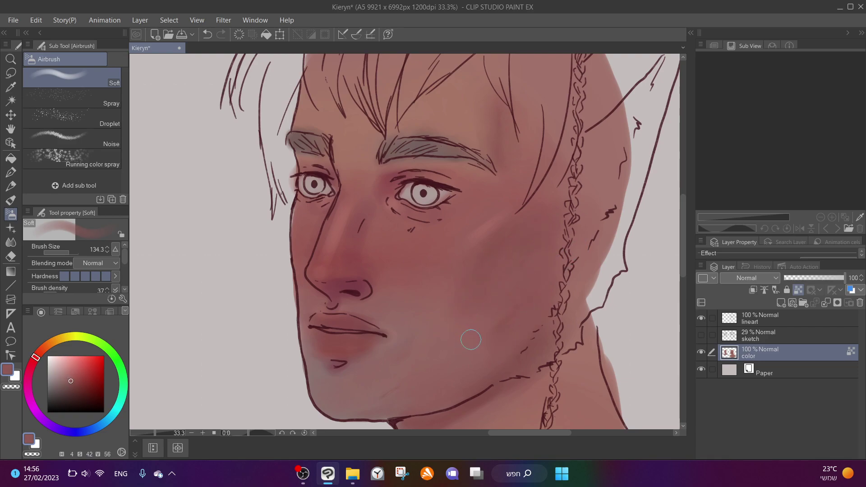
Soften the lower cheek between the mouth corner and the jaw with sampled skin tones at brush size 134.3
scroll(480, 336, down, 4)
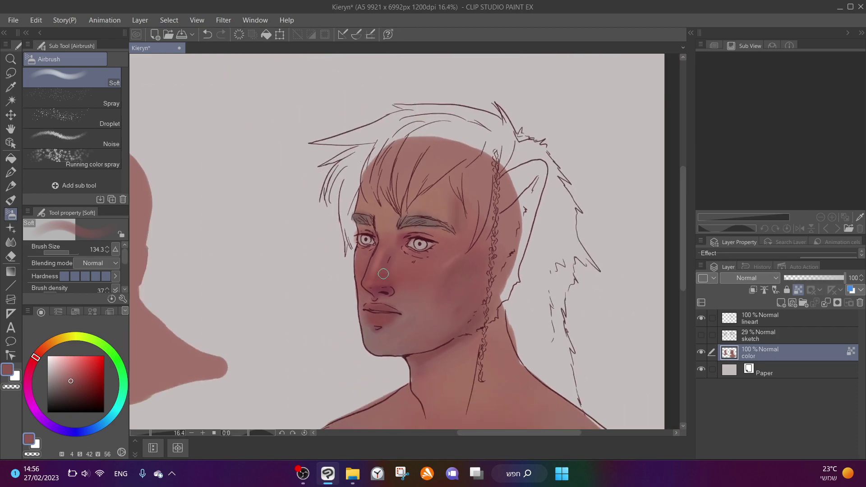
scroll(372, 230, up, 3)
scroll(373, 230, up, 1)
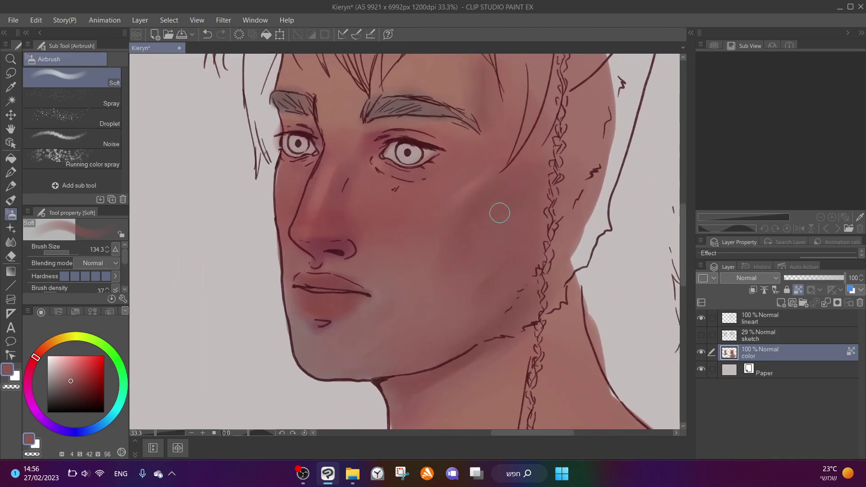
alt+click(434, 316)
alt+click(464, 255)
alt+click(379, 293)
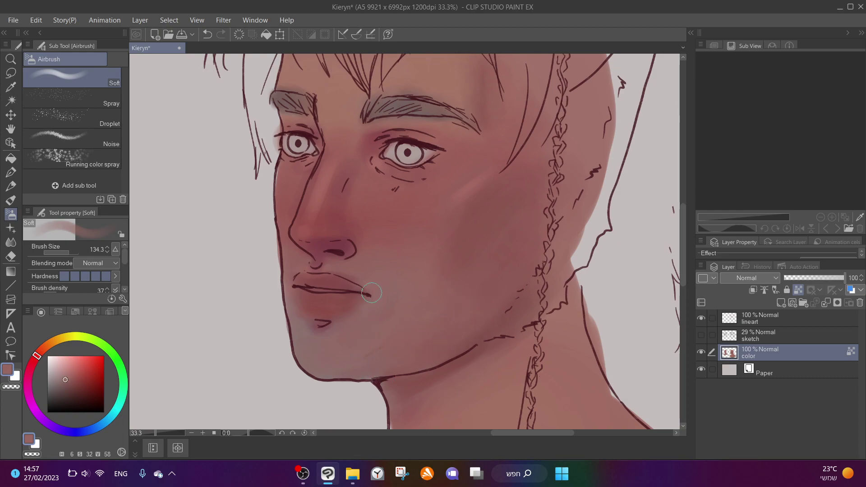
Airbrush a faint muted purple tint beside the mouth corner and sample skin to blend it
click(66, 388)
click(65, 382)
click(58, 428)
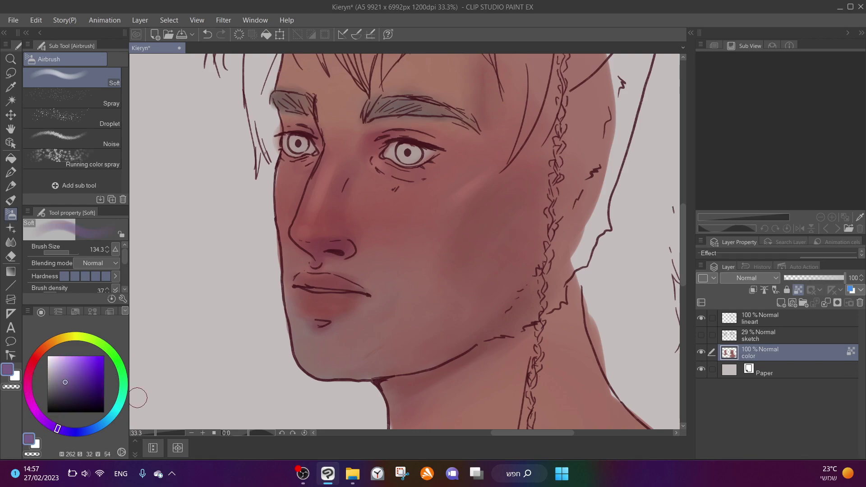
alt+click(408, 292)
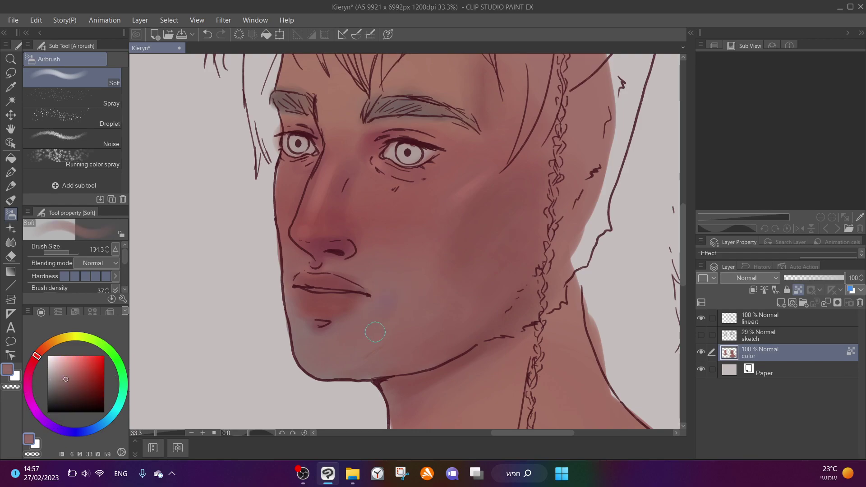
Add small saturated pink accents at the mouth corner and chin at brush size 48.0, softening them with sampled skin
click(73, 364)
click(32, 363)
drag(68, 251, 66, 251)
click(78, 363)
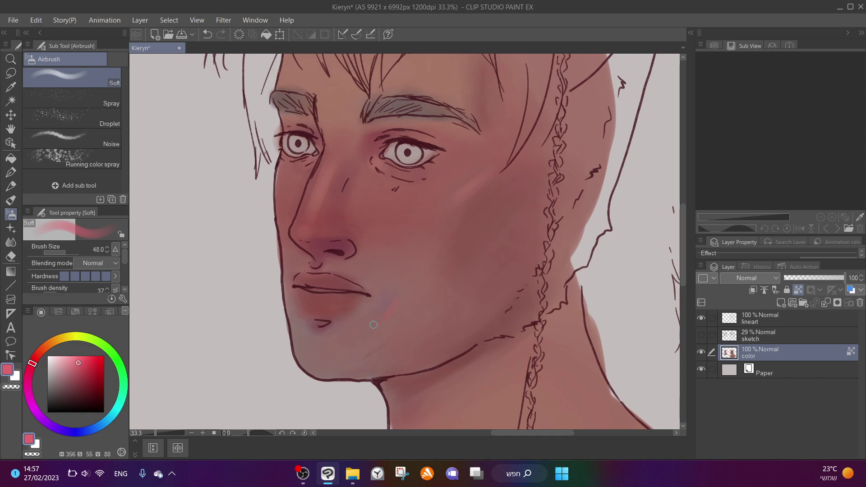
scroll(397, 289, up, 2)
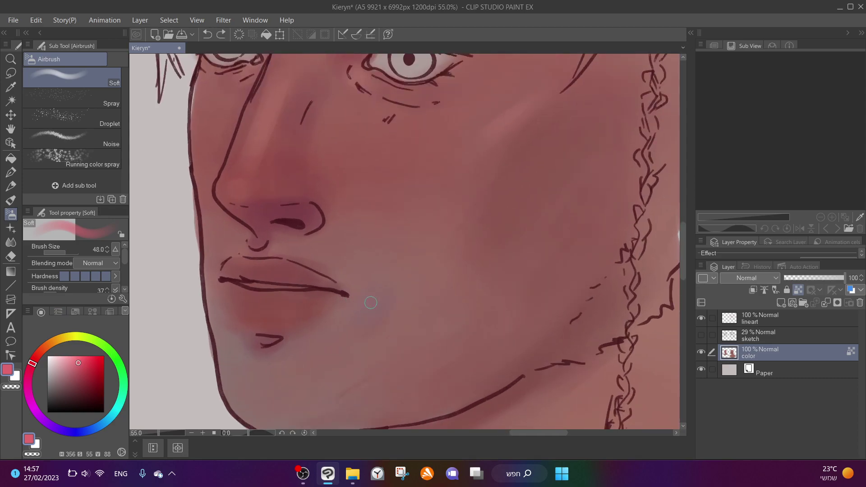
scroll(389, 304, down, 1)
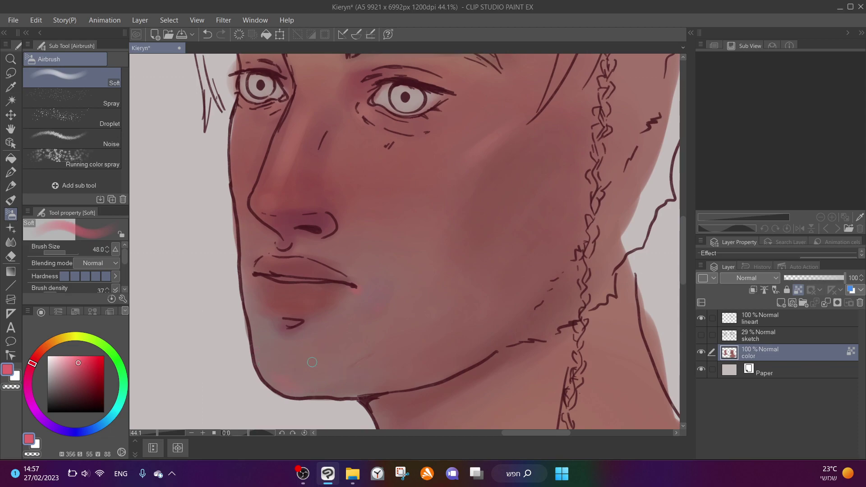
alt+click(365, 281)
alt+click(373, 286)
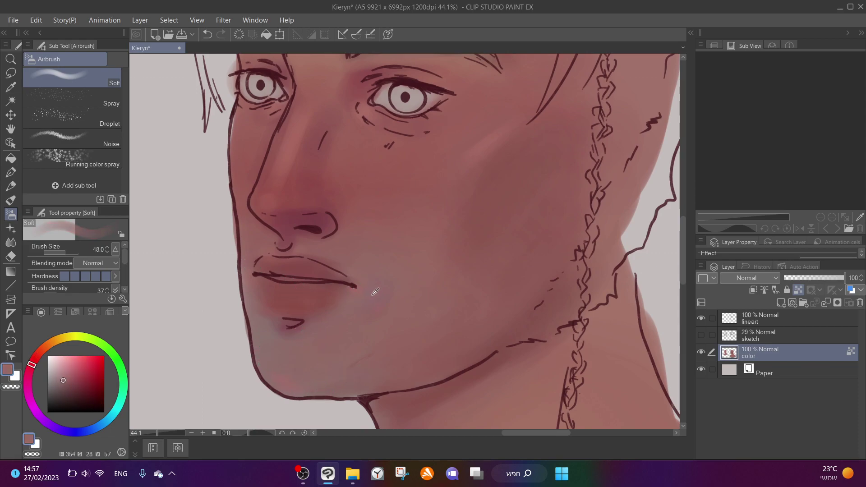
alt+click(294, 373)
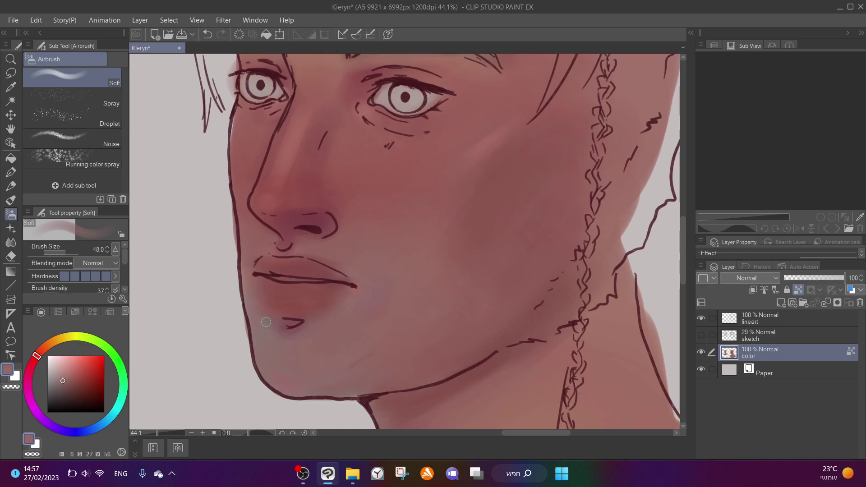
Airbrush a lighter red highlight on the lower lip and a deep red over the upper lip at brush size 48.0
alt+click(302, 292)
click(73, 371)
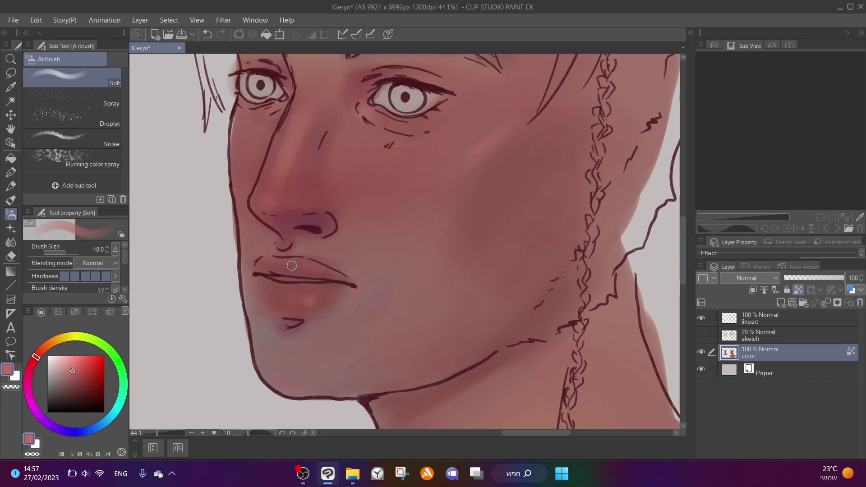
click(90, 382)
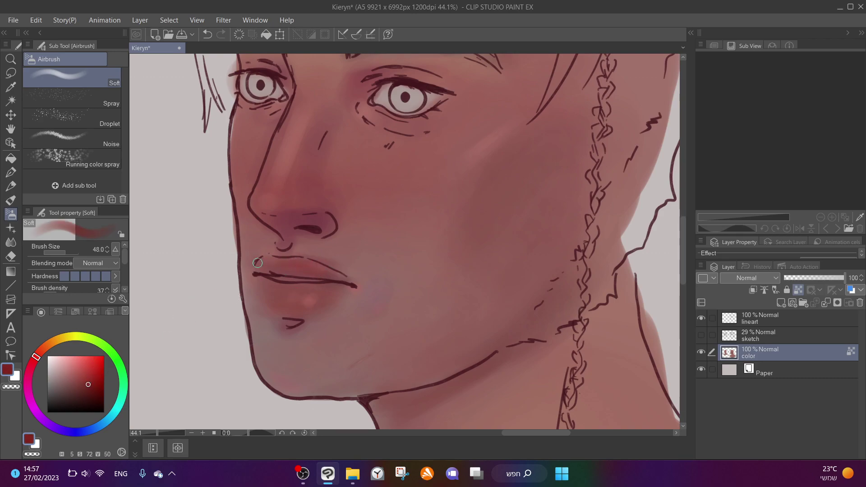
alt+click(330, 258)
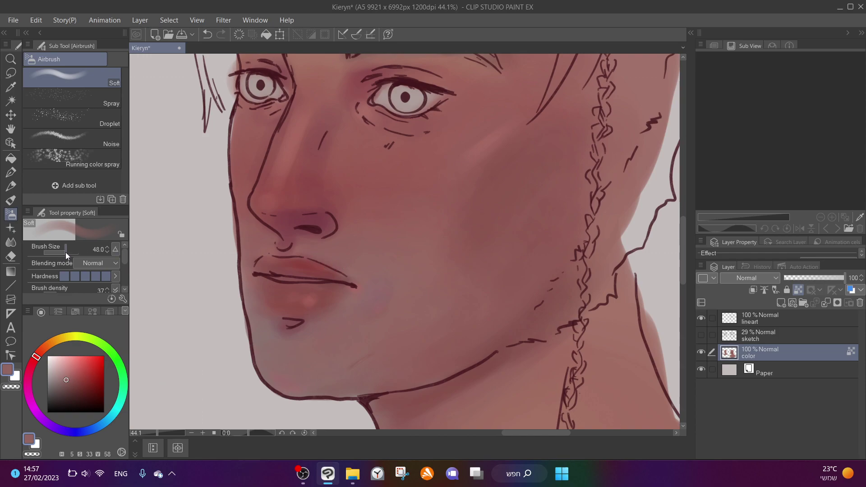
Deepen and mute both lips with a darker sampled red
click(65, 252)
alt+click(298, 265)
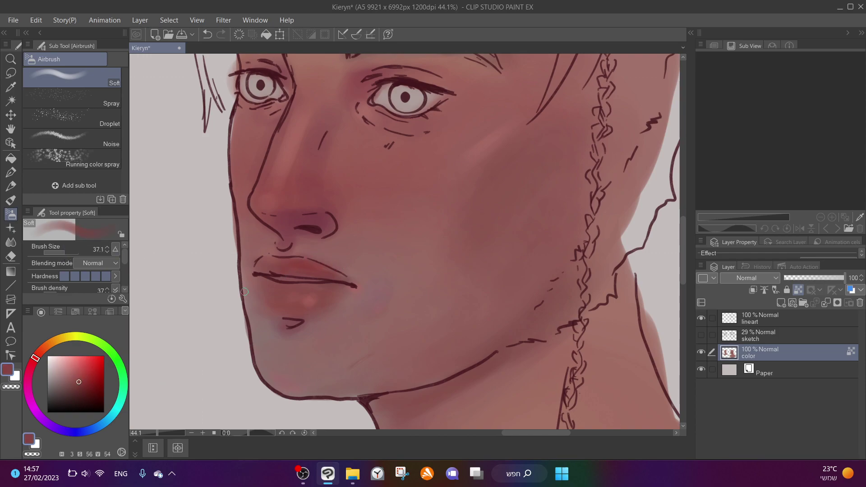
click(75, 387)
click(79, 253)
mouse_move(302, 273)
mouse_down()
mouse_move(263, 262)
mouse_move(282, 265)
mouse_move(305, 291)
mouse_move(278, 287)
mouse_move(295, 299)
mouse_up()
Airbrush muted brownish skin tones around the chin, upper lip and nostril at brush size 173.7, blending with sampled cheek colours
click(70, 251)
alt+click(298, 338)
alt+click(287, 367)
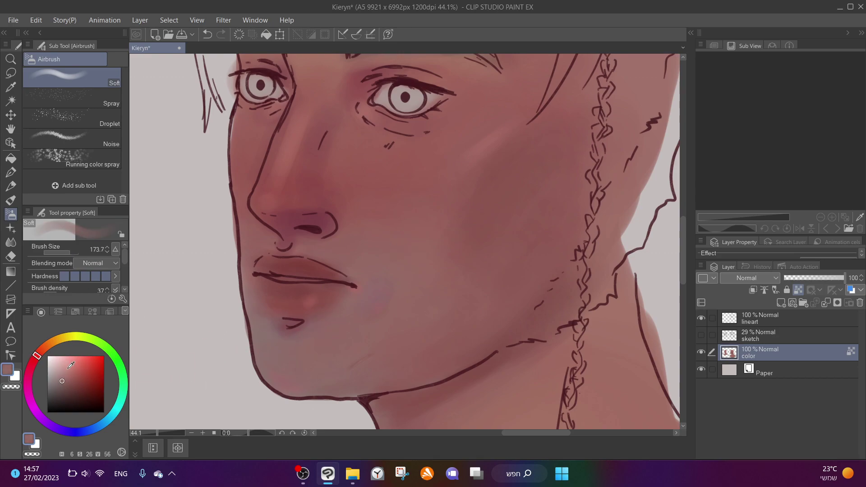
click(63, 386)
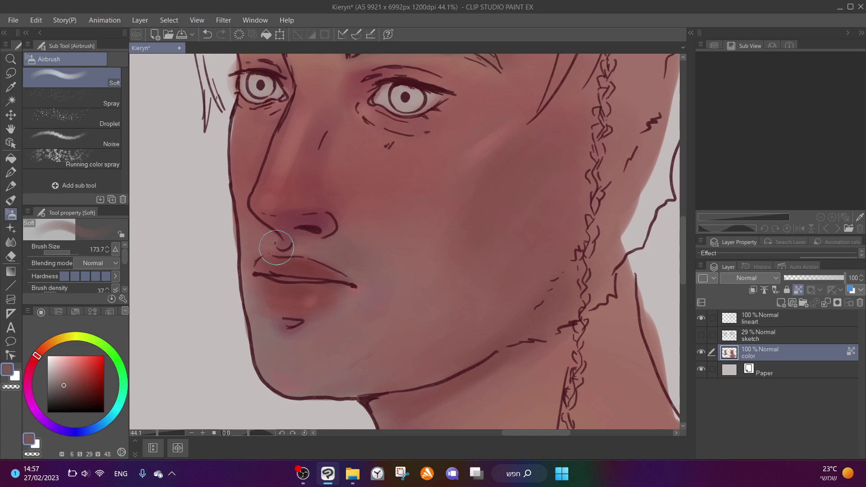
alt+click(376, 244)
alt+click(342, 253)
alt+click(348, 199)
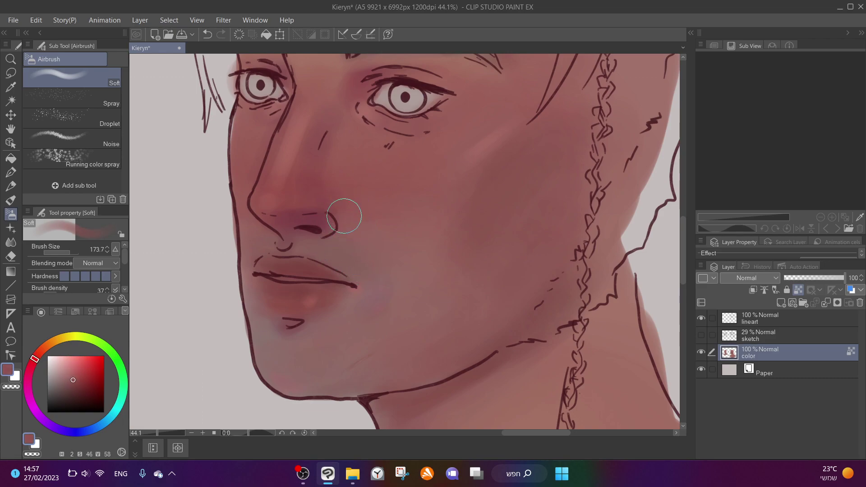
alt+click(372, 221)
alt+click(329, 229)
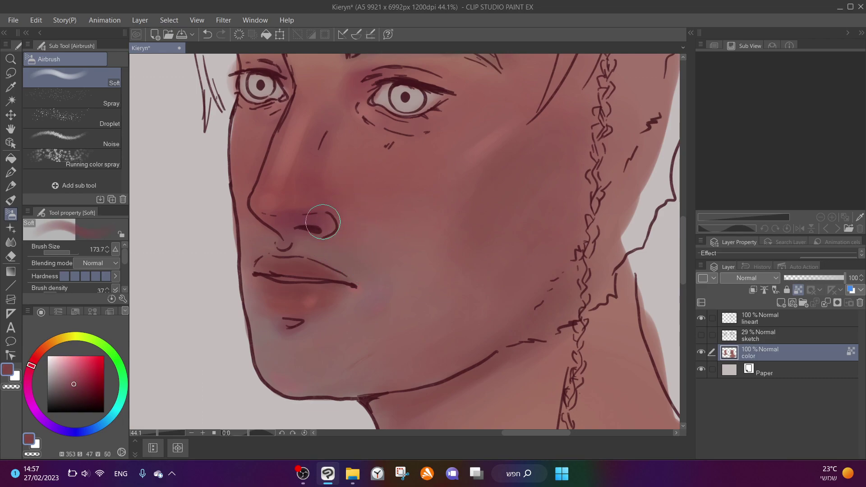
Shade the crease beside the nostril with wine red at brush size 103.8 and blend it out with sampled skin
click(85, 378)
click(69, 250)
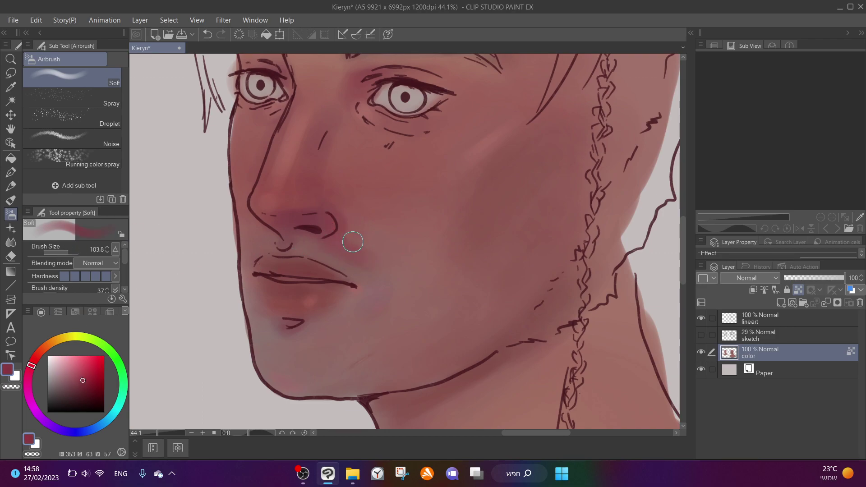
alt+click(343, 237)
alt+click(328, 244)
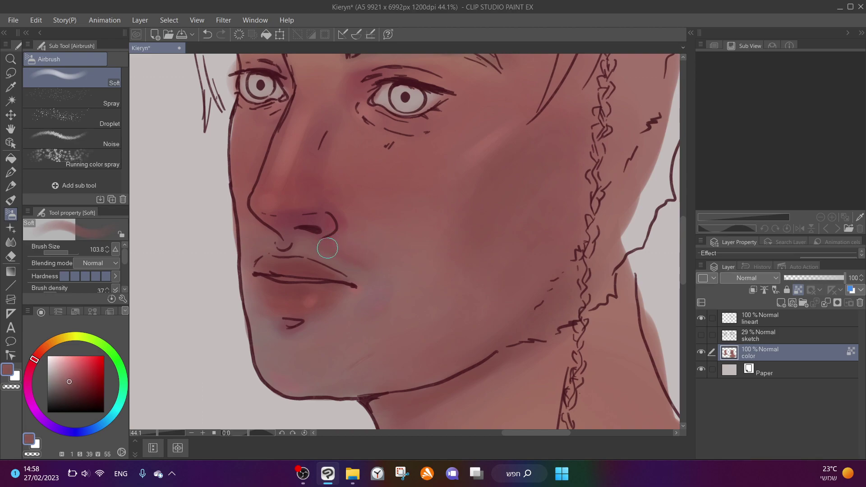
alt+click(296, 251)
Airbrush fine pale pink highlights around the nostril edge and the folds beside the mouth at brush size 13.3
click(58, 362)
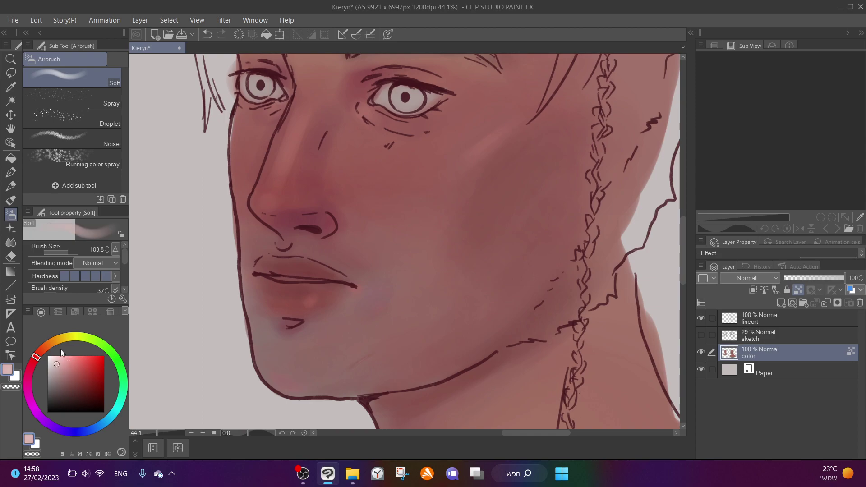
drag(71, 248, 61, 250)
scroll(336, 186, up, 2)
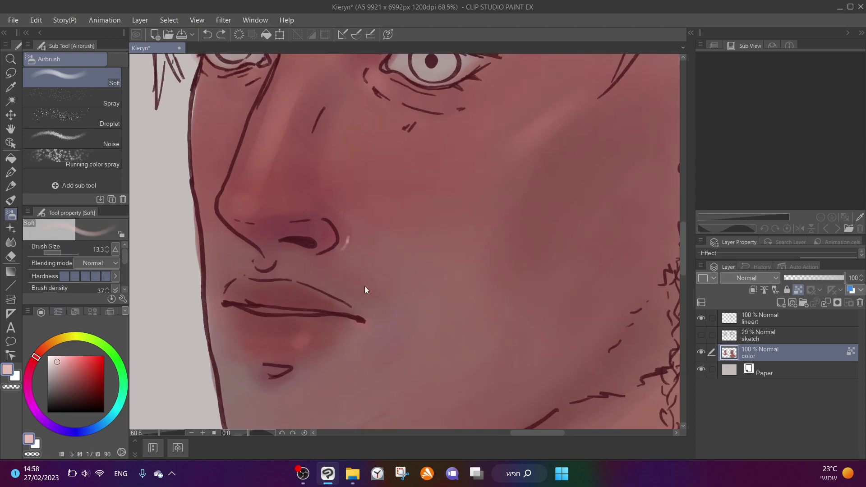
alt+click(354, 221)
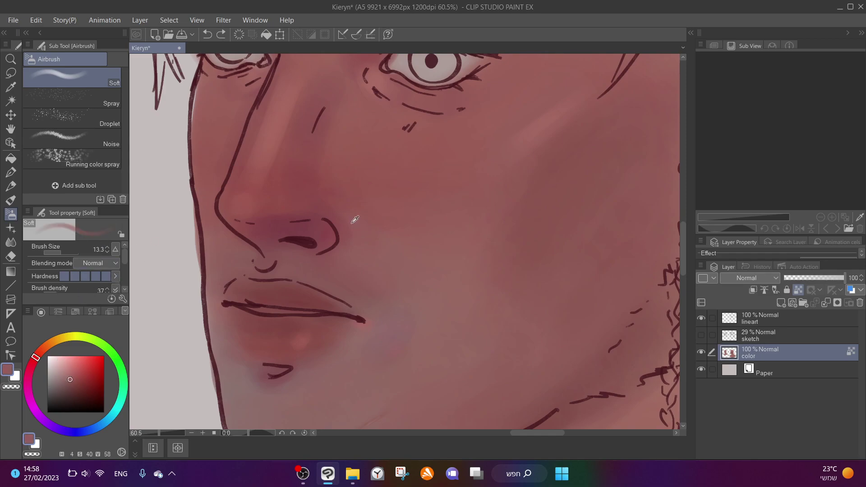
click(70, 371)
click(60, 365)
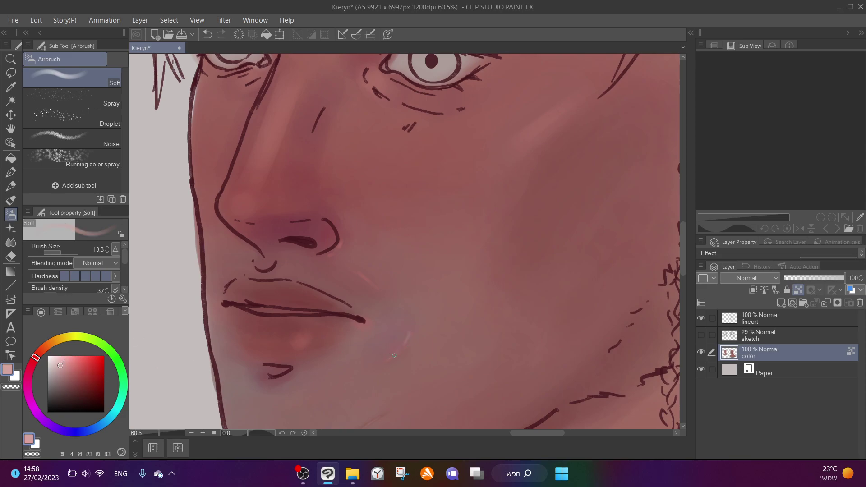
Airbrush a darker sampled red-brown shadow onto the neck beneath the jawline at brush size 330.4
scroll(358, 376, down, 3)
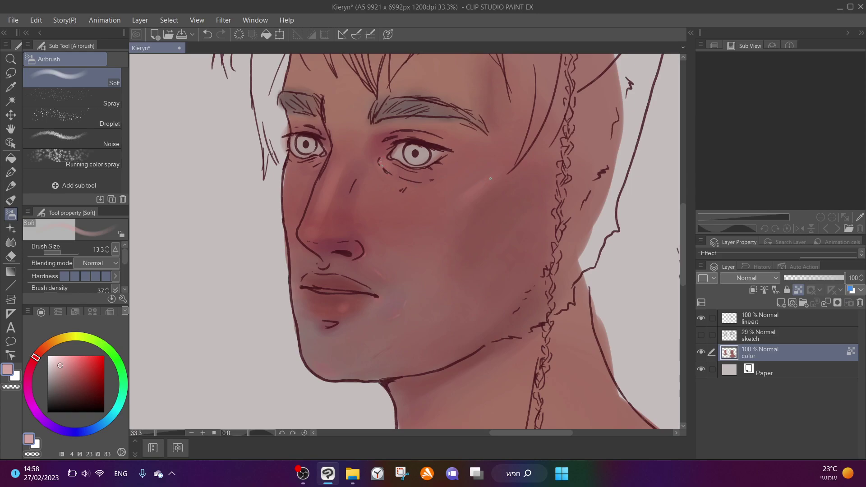
scroll(422, 225, down, 2)
scroll(428, 326, down, 3)
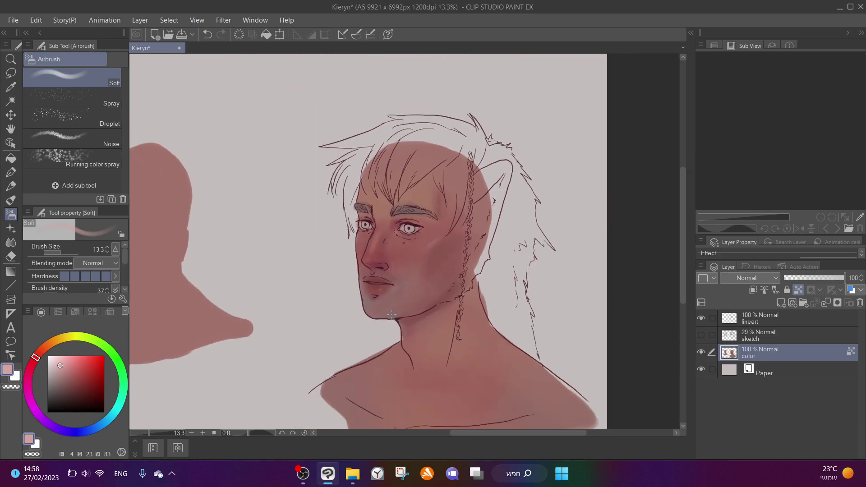
scroll(416, 314, up, 3)
drag(57, 250, 66, 250)
alt+click(405, 242)
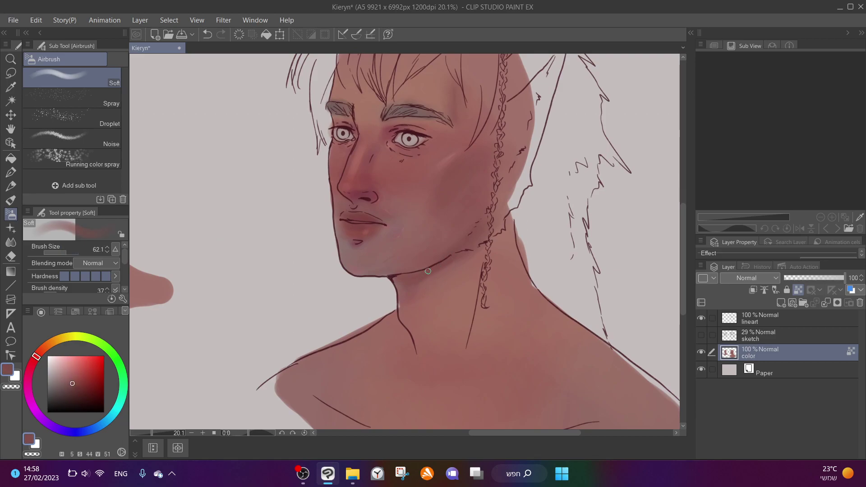
drag(71, 248, 73, 250)
drag(407, 298, 442, 276)
alt+click(408, 299)
mouse_move(406, 300)
mouse_down()
mouse_move(408, 309)
mouse_move(473, 257)
mouse_up()
alt+click(473, 258)
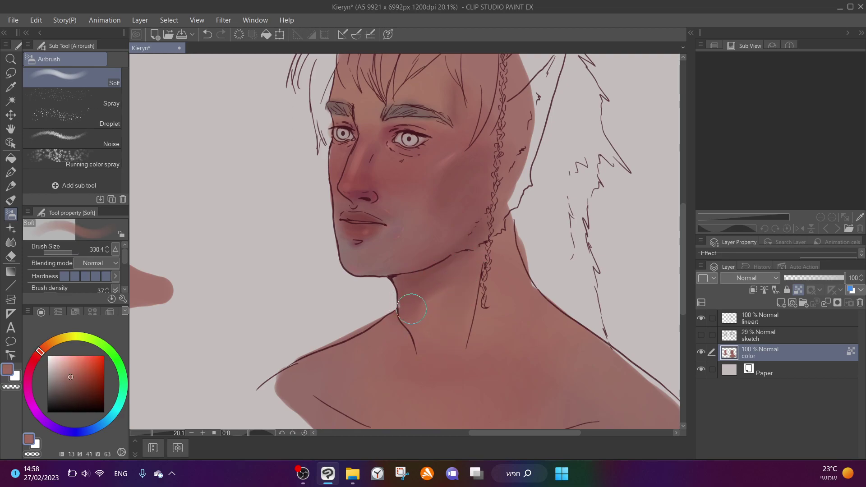
alt+click(422, 294)
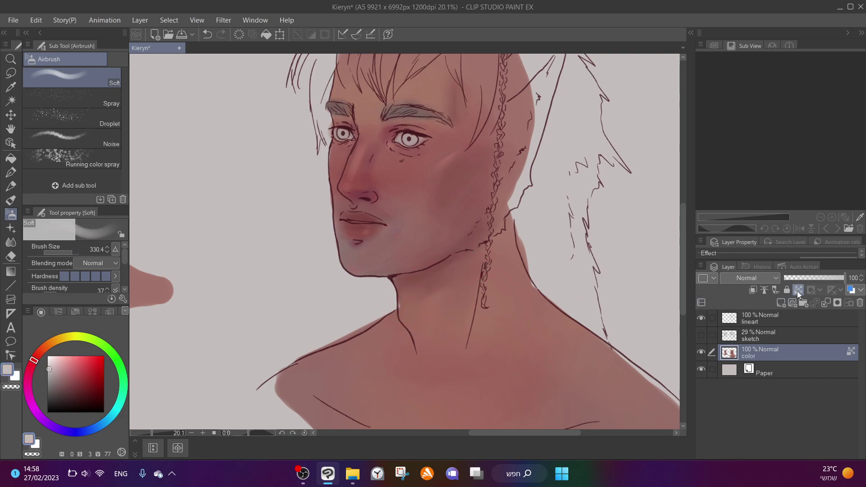
alt+click(409, 303)
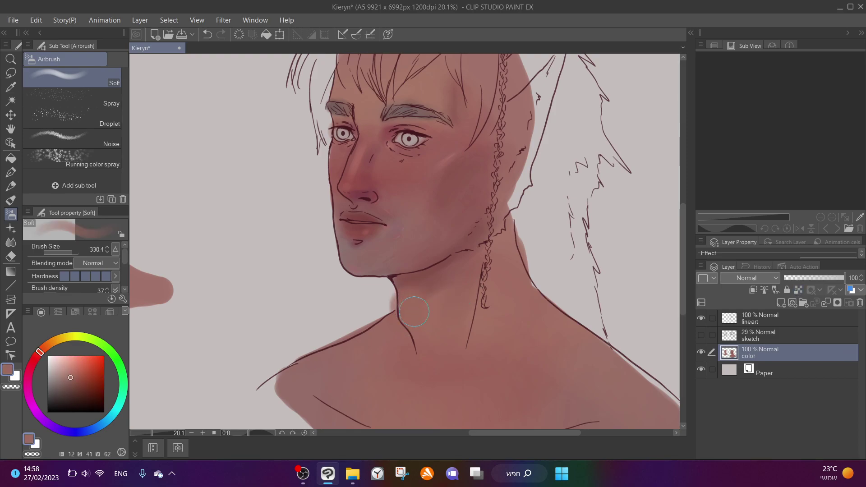
scroll(409, 316, up, 1)
key(ctrl+z)
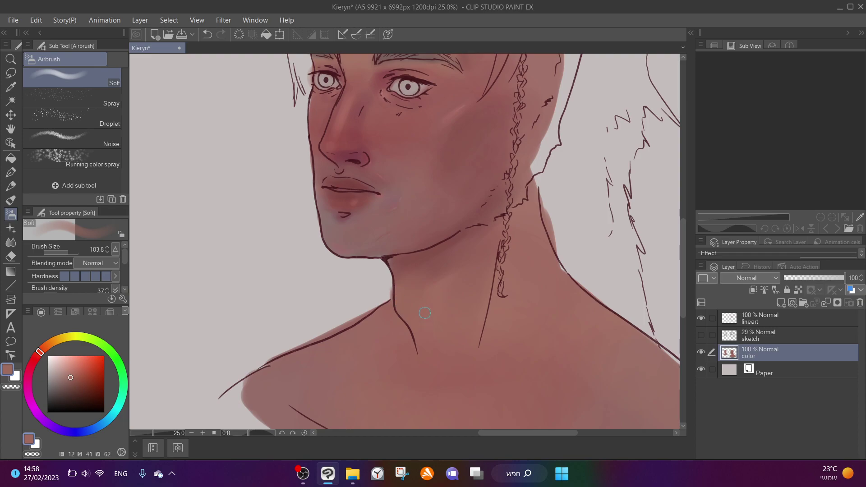
Airbrush a soft shadow along the neck muscle at brush size 103.8 using sampled reddish skin tones, with transparent pixels locked
alt+click(442, 251)
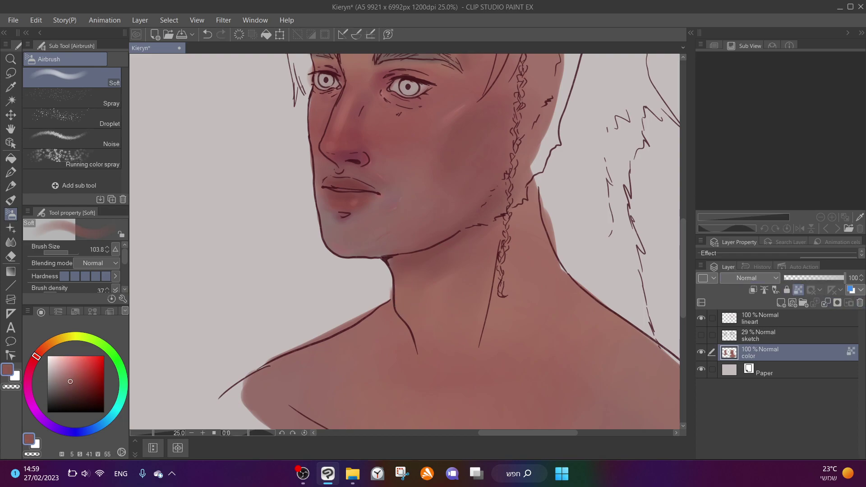
alt+click(454, 343)
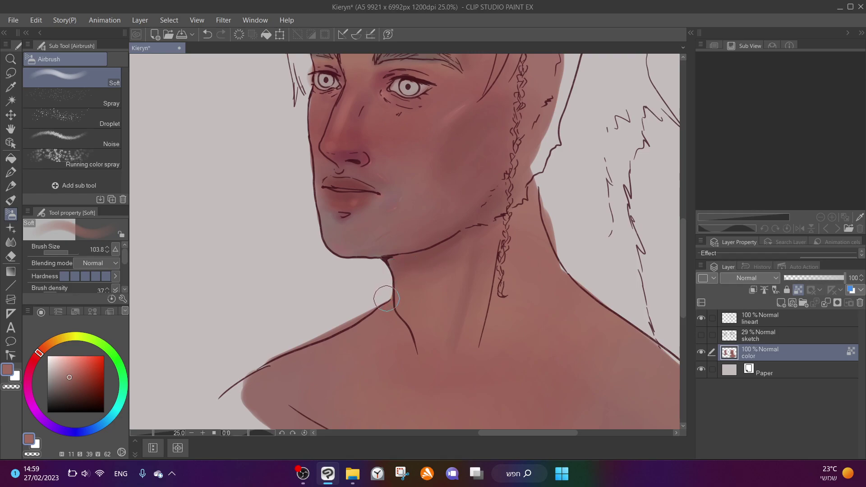
scroll(244, 367, down, 2)
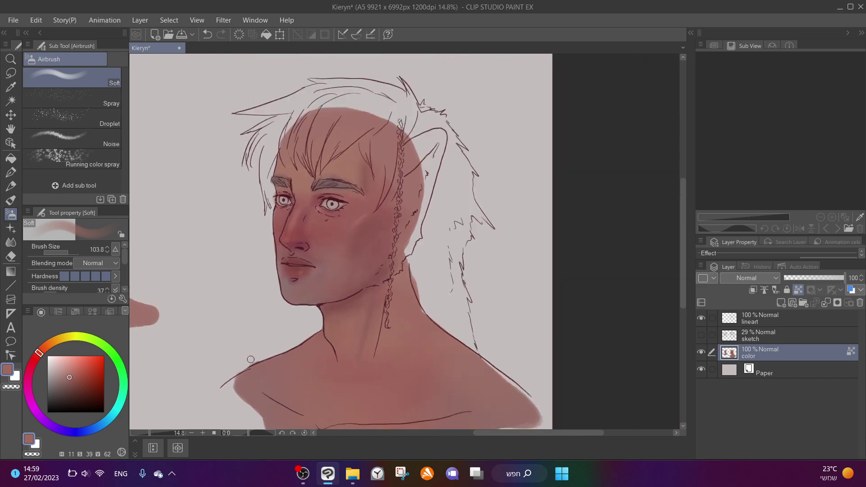
scroll(247, 361, up, 2)
scroll(251, 375, down, 1)
scroll(385, 176, up, 1)
Tone down the highlight on the lower lip with a sampled muted red at airbrush size 80.3
drag(68, 253, 73, 254)
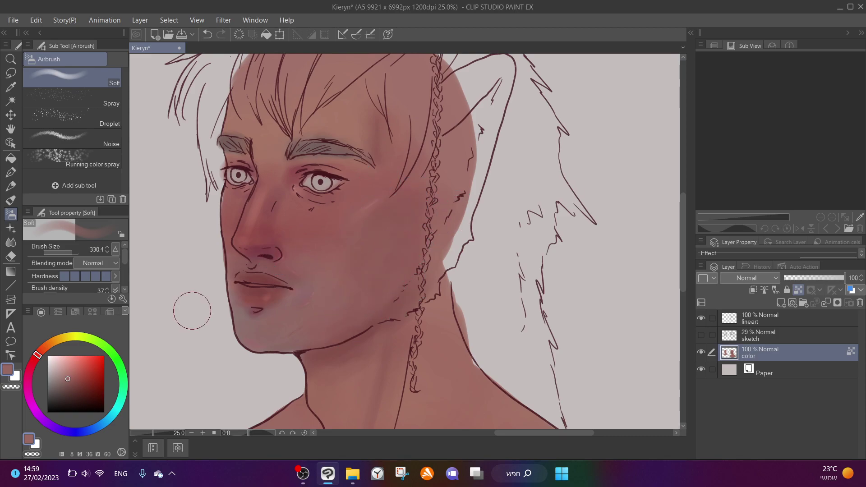
scroll(192, 311, up, 1)
click(73, 254)
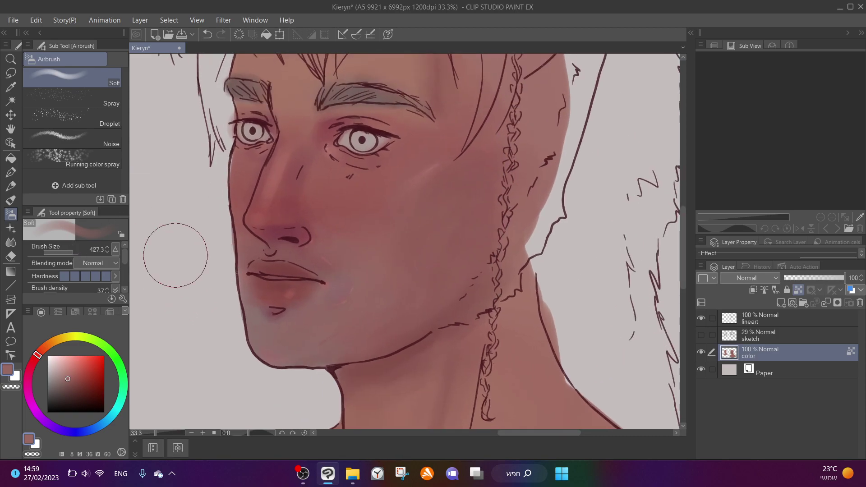
drag(73, 249, 74, 250)
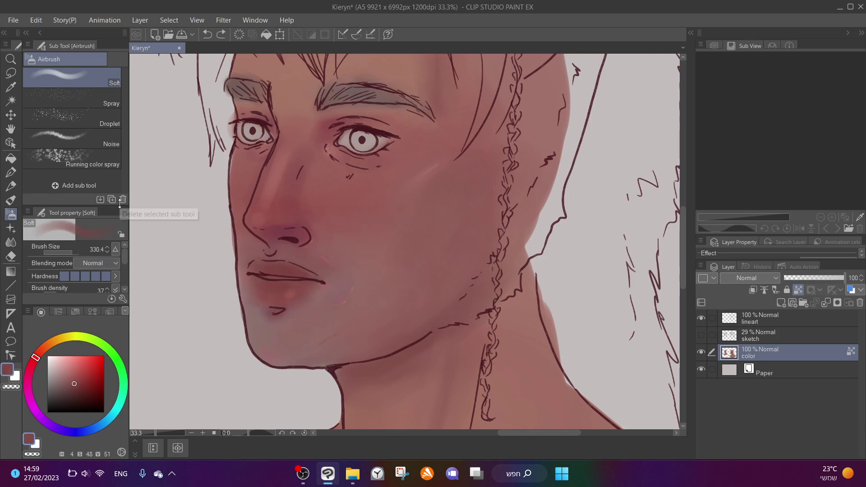
drag(70, 253, 57, 253)
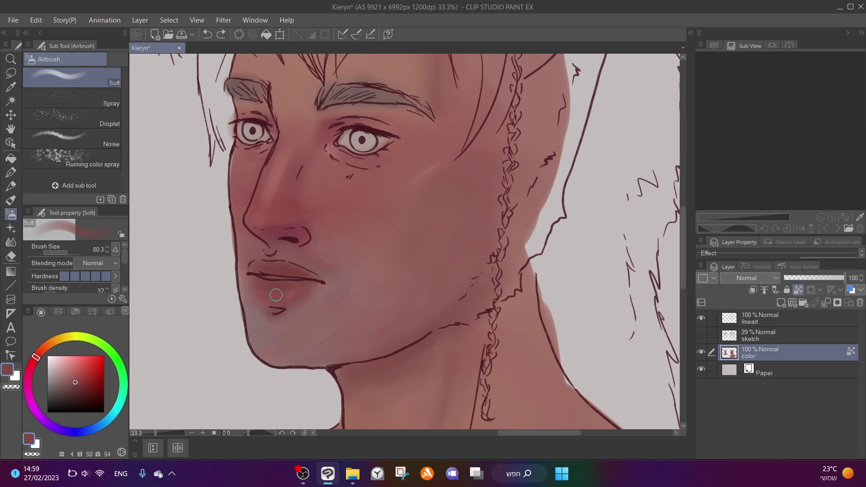
Blend out the highlights above the upper lip and beside the mouth corner with sampled cheek colours
alt+click(333, 240)
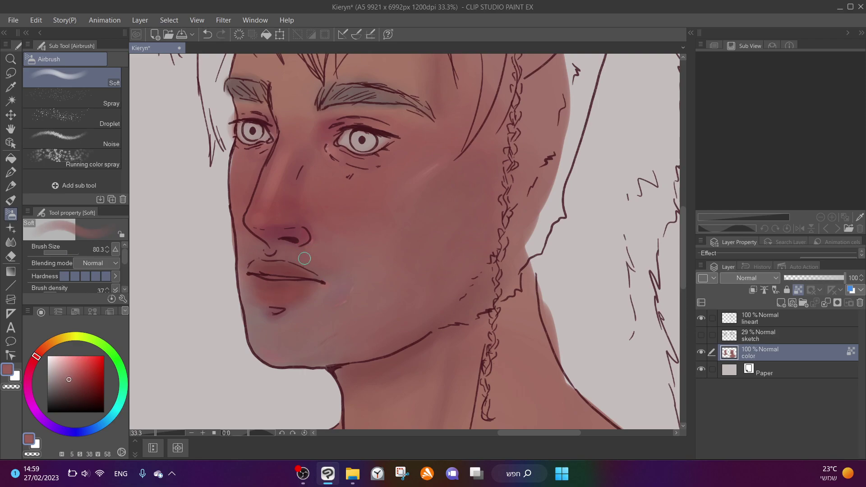
alt+click(348, 294)
alt+click(343, 301)
alt+click(409, 188)
Airbrush a muted pink accent beside the mouth corner and blend it out with sampled surrounding skin tones
click(65, 369)
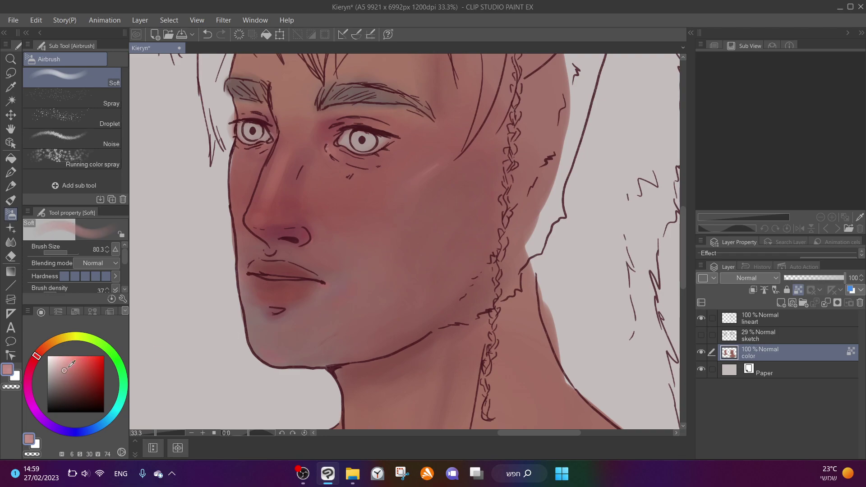
alt+click(344, 274)
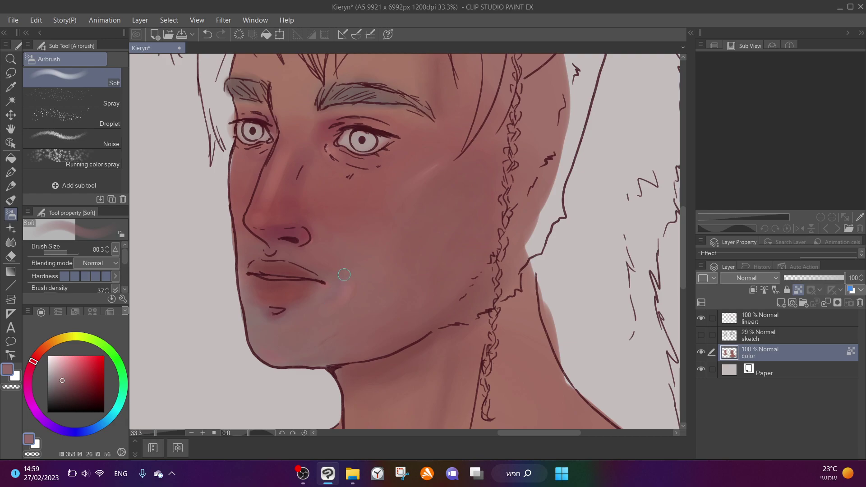
alt+click(364, 283)
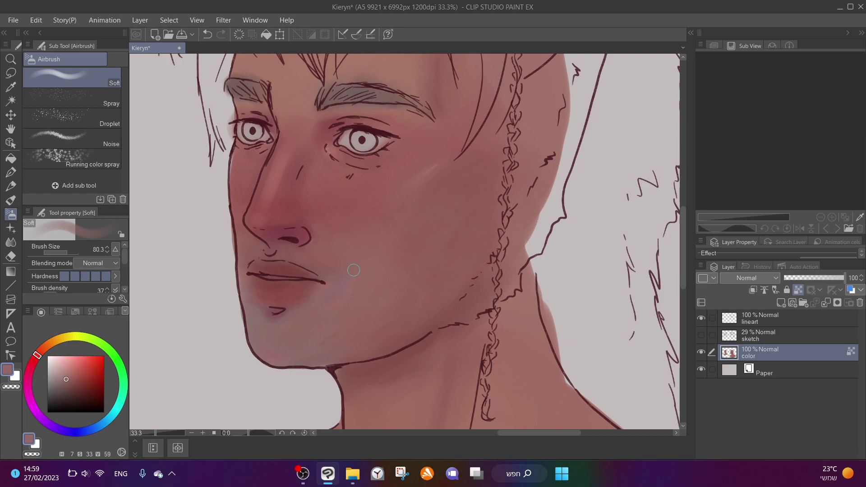
alt+click(398, 329)
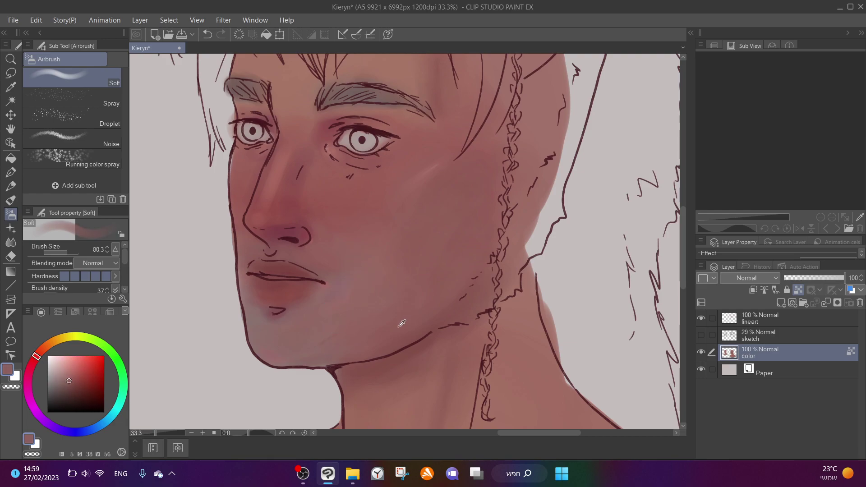
alt+click(342, 292)
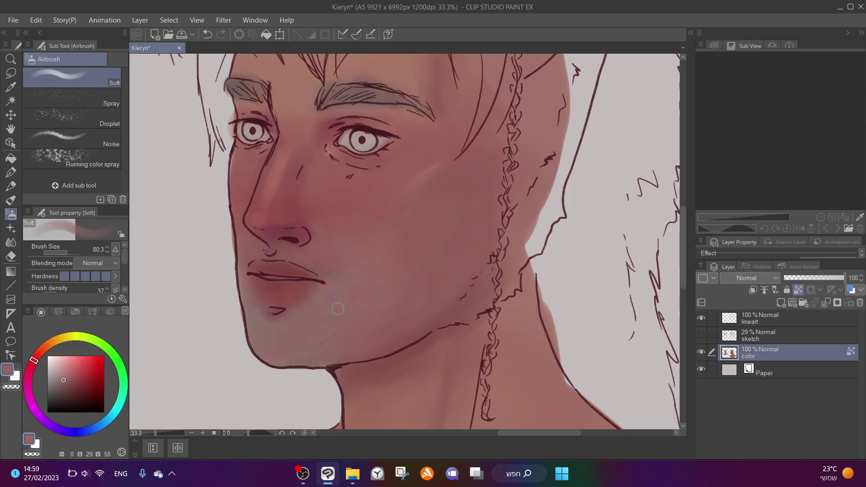
alt+click(345, 275)
Smooth the cheek shading beside the nose and mouth with sampled skin colours at airbrush size 80.3
scroll(316, 237, down, 2)
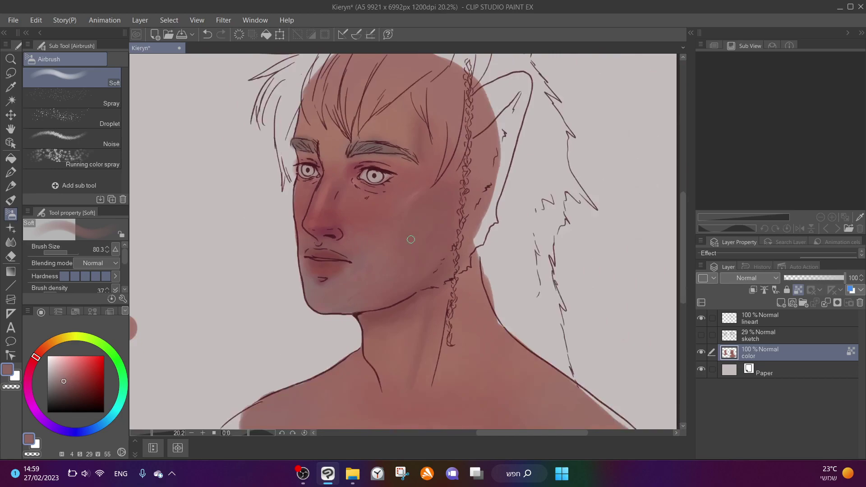
alt+click(389, 246)
alt+click(369, 231)
scroll(408, 271, down, 2)
scroll(413, 189, up, 5)
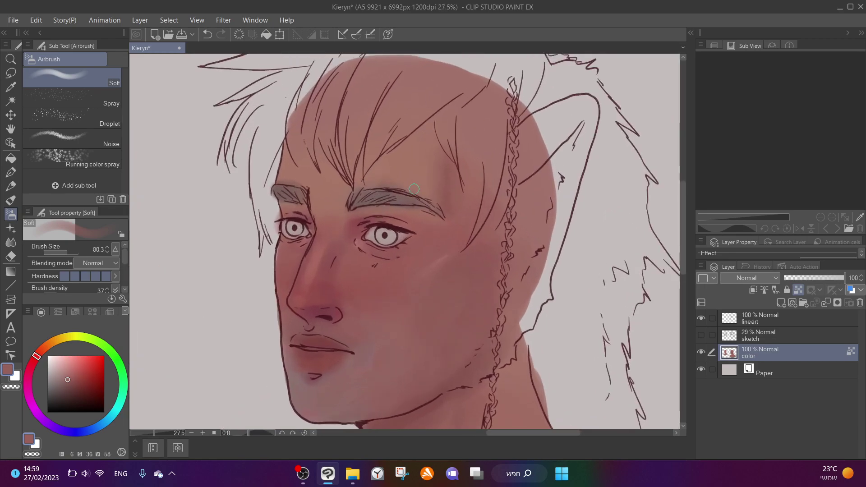
Paint both eyebrows dark brown with the Round mixing brush at size 152.7
click(14, 201)
click(75, 388)
drag(77, 391, 72, 401)
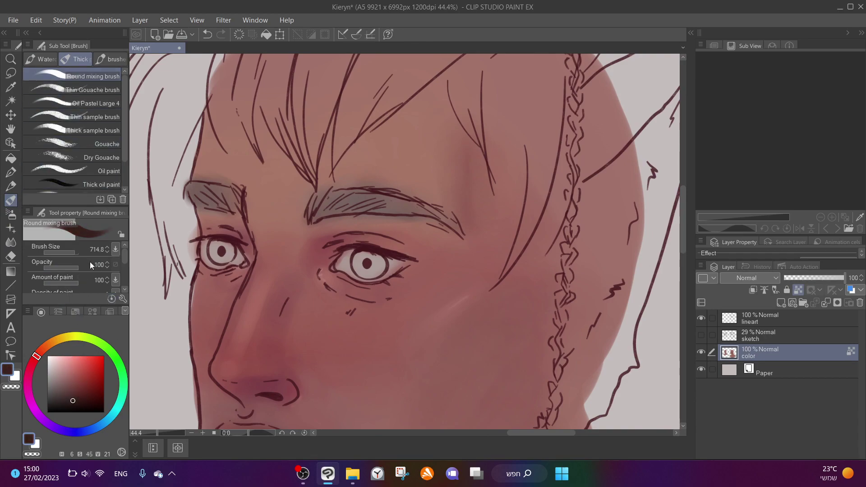
click(70, 251)
mouse_move(455, 226)
mouse_down()
mouse_move(384, 199)
mouse_move(350, 203)
mouse_up()
mouse_move(405, 200)
mouse_down()
mouse_move(358, 205)
mouse_move(360, 193)
mouse_move(325, 202)
mouse_up()
mouse_move(215, 191)
mouse_down()
mouse_move(194, 197)
mouse_move(215, 188)
mouse_move(180, 186)
mouse_move(235, 211)
mouse_up()
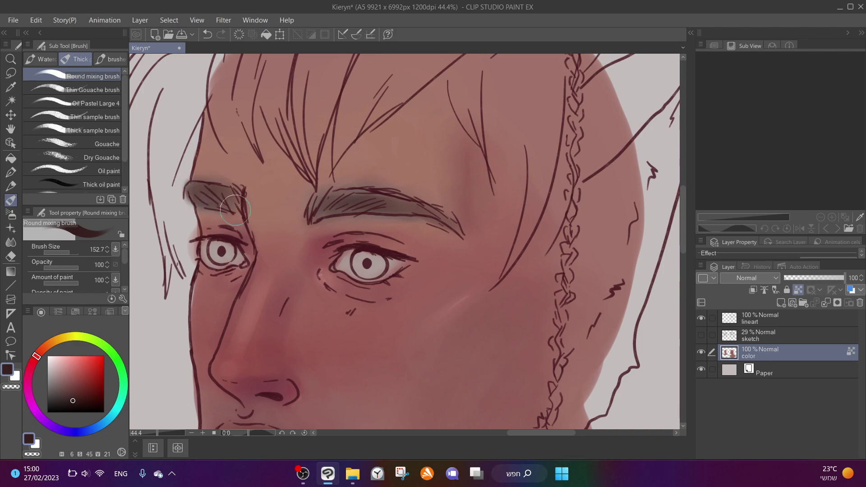
scroll(235, 210, down, 5)
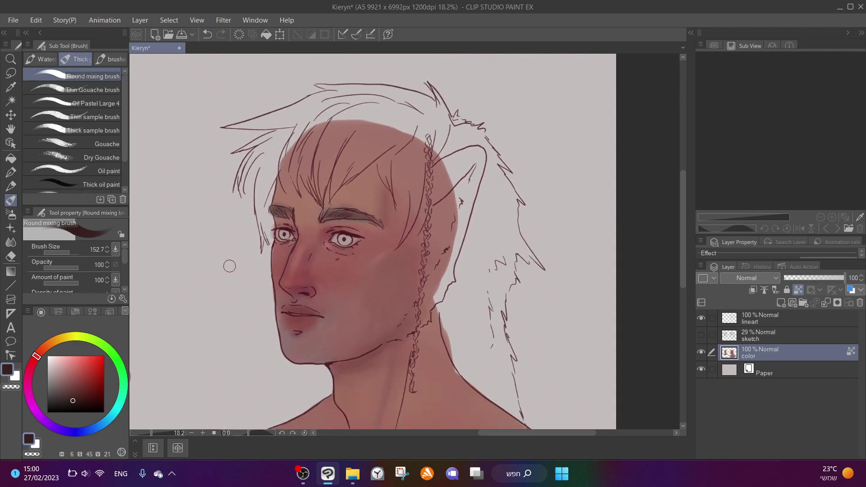
Fill both irises with golden yellow (H 34, S 52, V 87) using the Round mixing brush at size 103.8
scroll(352, 240, up, 5)
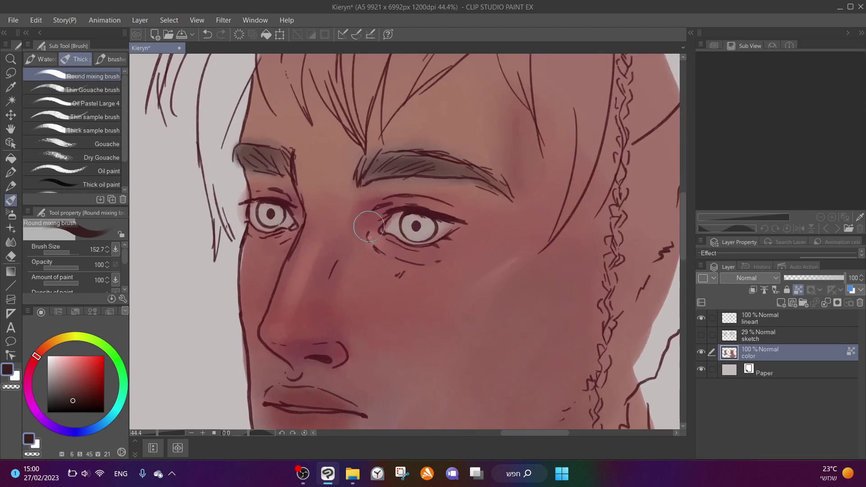
scroll(352, 240, up, 2)
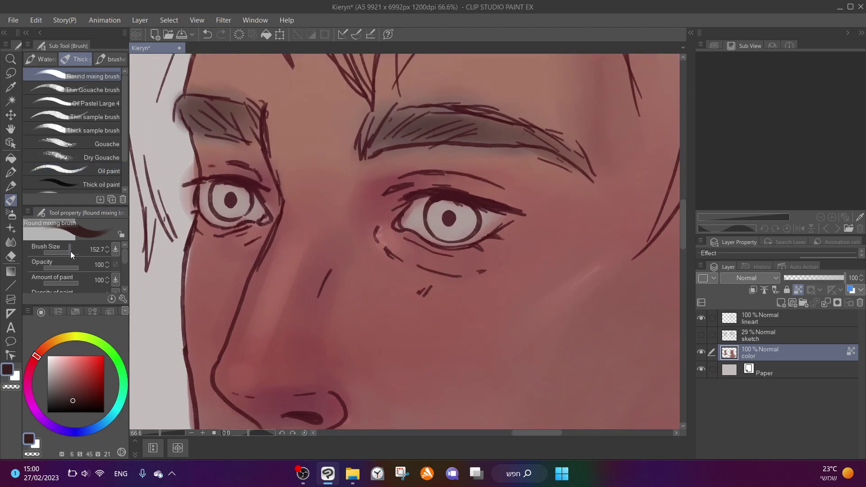
click(72, 249)
drag(70, 250, 68, 250)
click(84, 341)
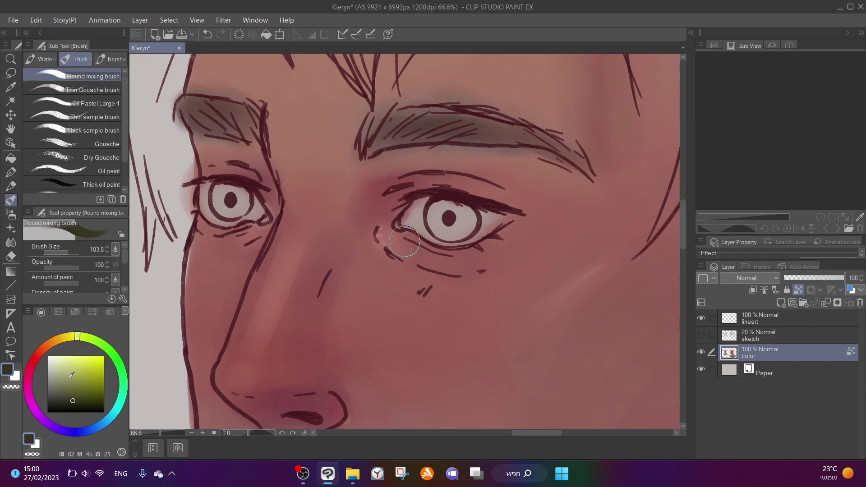
click(54, 340)
click(78, 364)
click(76, 363)
mouse_move(469, 208)
mouse_down()
mouse_move(460, 225)
mouse_move(440, 219)
mouse_move(448, 208)
mouse_move(445, 227)
mouse_move(464, 220)
mouse_move(452, 204)
mouse_move(440, 224)
mouse_move(438, 206)
mouse_move(435, 221)
mouse_move(452, 230)
mouse_move(466, 212)
mouse_up()
mouse_move(220, 197)
mouse_down()
mouse_move(238, 199)
mouse_move(222, 197)
mouse_move(234, 206)
mouse_up()
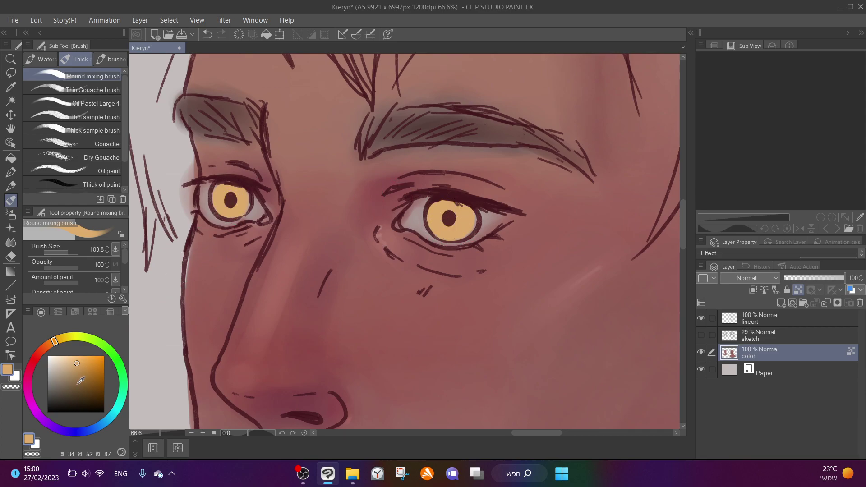
Shade the whites of both eyes with a dark greyish brown (H 34, S 18, V 38)
drag(77, 374, 57, 391)
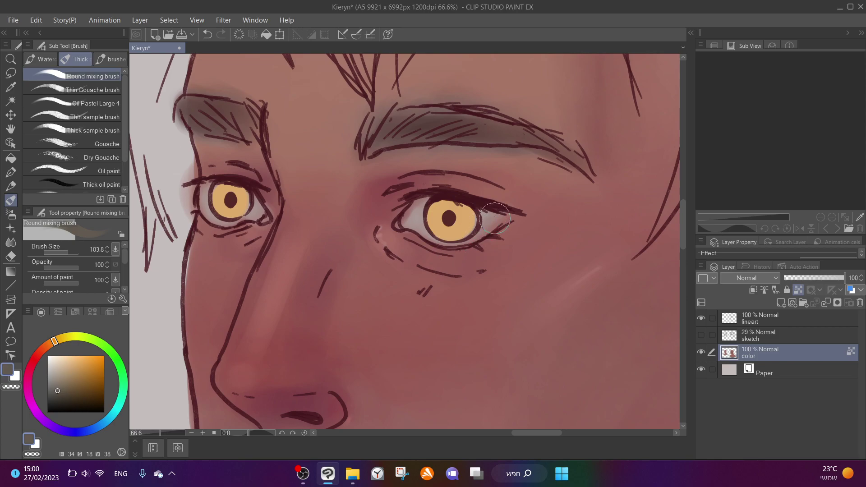
mouse_move(481, 229)
mouse_down()
mouse_move(478, 236)
mouse_move(496, 225)
mouse_move(484, 229)
mouse_up()
mouse_move(419, 222)
mouse_down()
mouse_move(418, 213)
mouse_move(411, 226)
mouse_move(422, 209)
mouse_move(415, 223)
mouse_move(406, 216)
mouse_move(408, 225)
mouse_move(420, 205)
mouse_move(420, 228)
mouse_move(423, 214)
mouse_up()
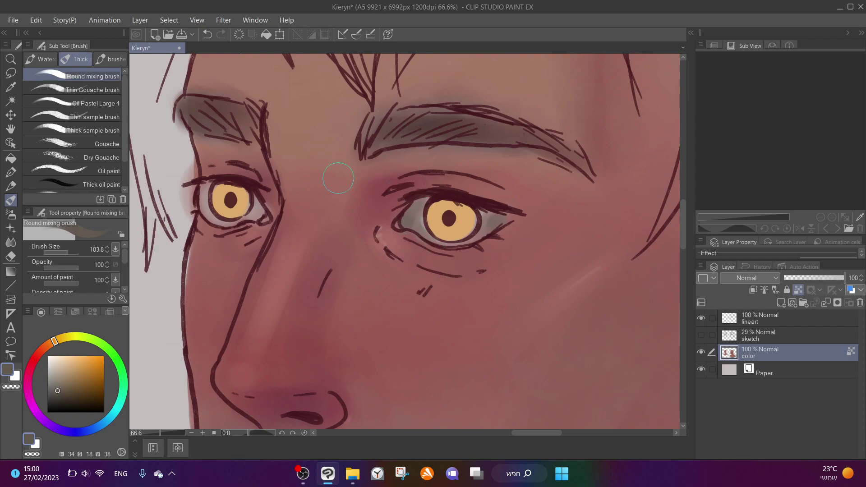
drag(259, 215, 259, 221)
mouse_move(244, 189)
mouse_down()
mouse_move(204, 190)
mouse_move(205, 208)
mouse_move(206, 185)
mouse_move(200, 205)
mouse_move(217, 221)
mouse_up()
Paint the inner corners of both eyes saturated red (H 1, S 60, V 84) at brush size 42.2
click(34, 359)
click(56, 370)
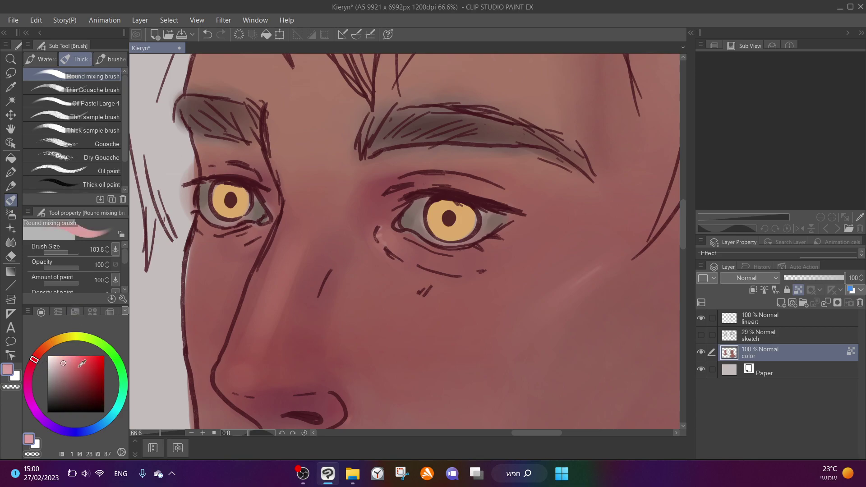
click(81, 365)
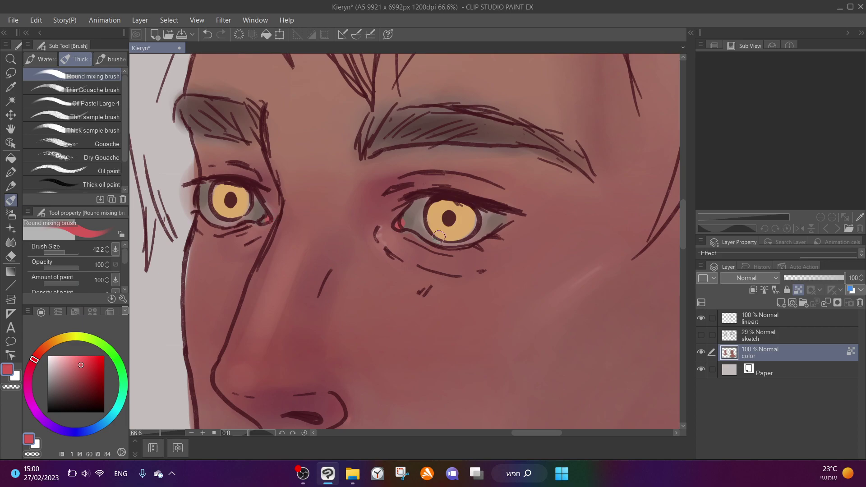
Unlock transparent pixels on the color layer and paint skin tone (H 6, S 41, V 62) along the far cheek's edge and beneath the eye
alt+click(418, 232)
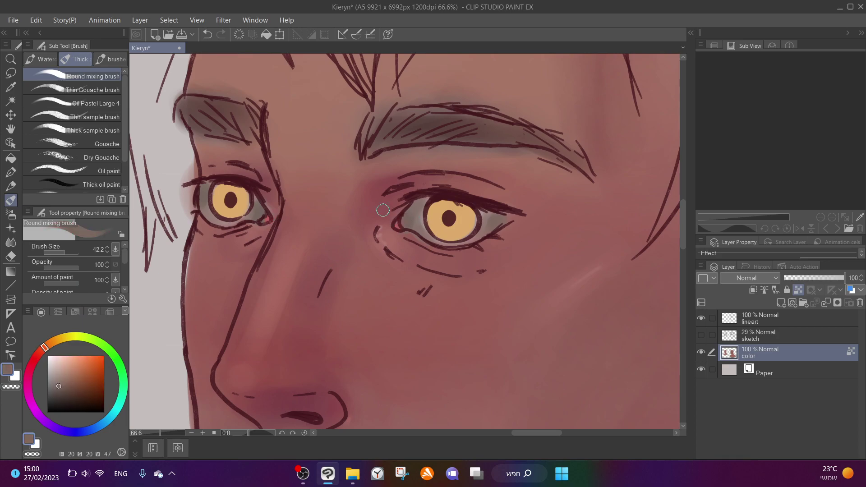
alt+click(294, 194)
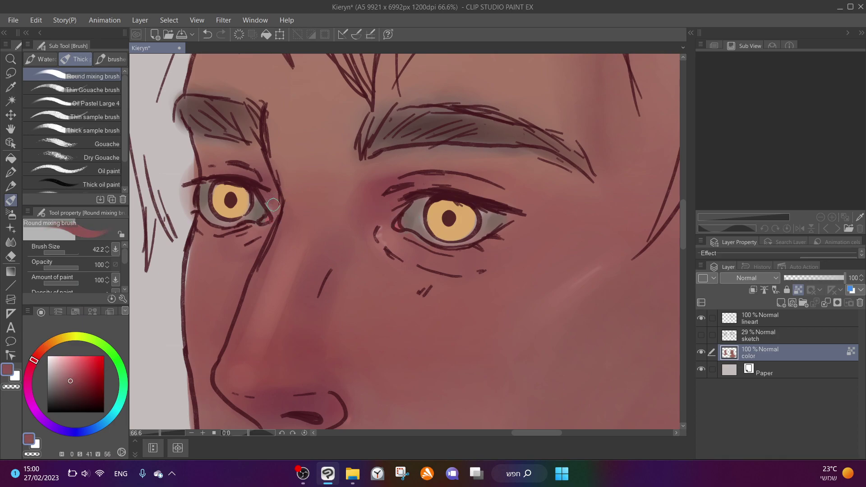
alt+click(204, 257)
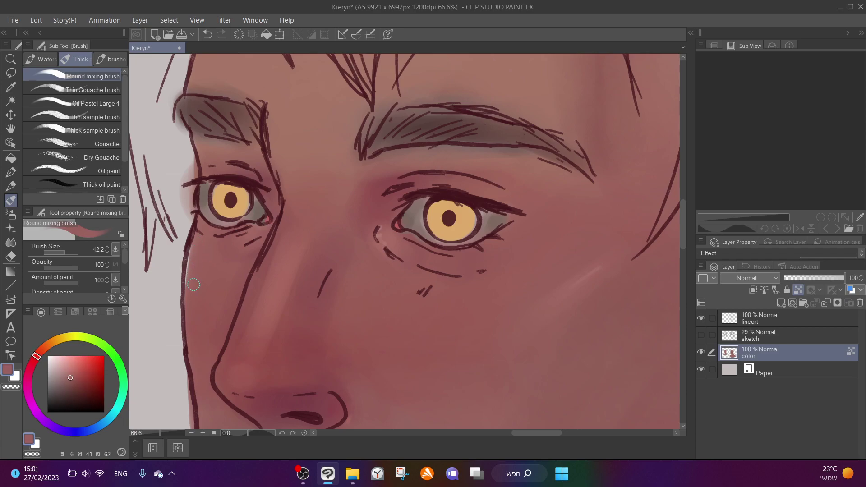
click(799, 291)
mouse_move(195, 251)
mouse_down()
mouse_move(198, 280)
mouse_move(186, 263)
mouse_up()
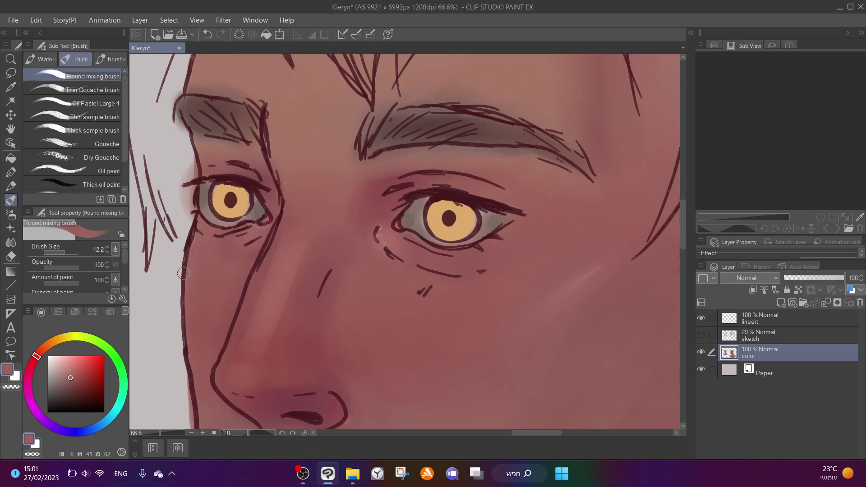
drag(236, 230, 218, 231)
Shade both golden irises with a darker amber (H 34, S 66, V 74) using the Round mixing brush at size 42.2
scroll(350, 209, down, 2)
scroll(316, 205, up, 3)
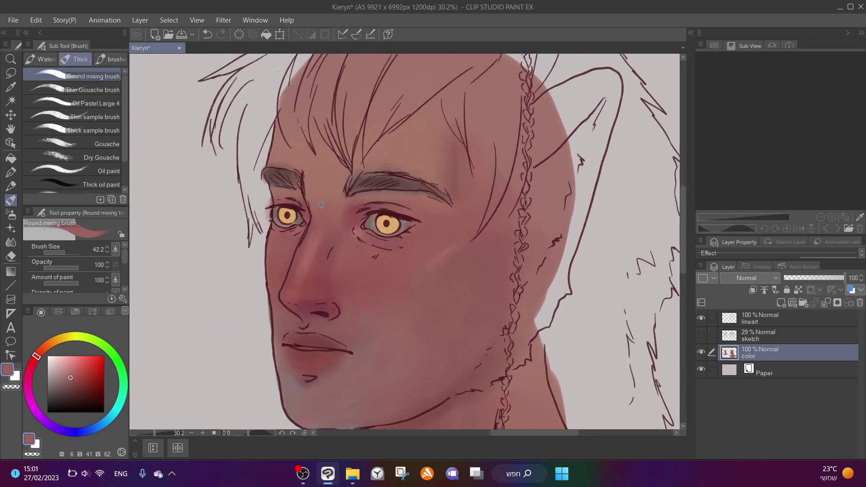
scroll(322, 206, down, 2)
scroll(321, 206, up, 3)
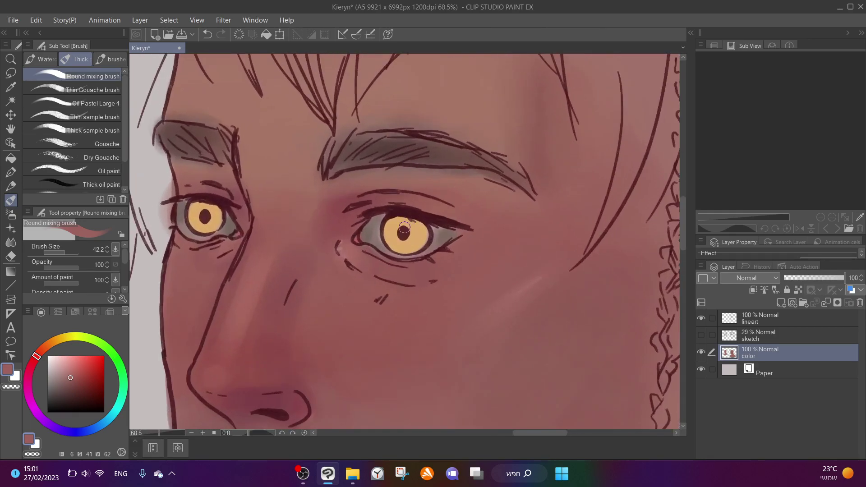
scroll(454, 251, down, 2)
scroll(373, 230, up, 3)
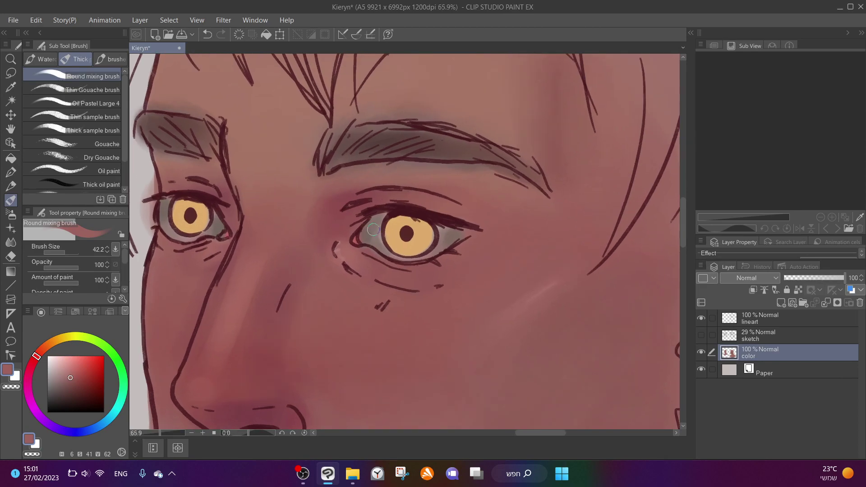
alt+click(414, 239)
drag(83, 364, 96, 367)
mouse_move(412, 240)
mouse_down()
mouse_move(422, 227)
mouse_move(397, 225)
mouse_move(407, 219)
mouse_up()
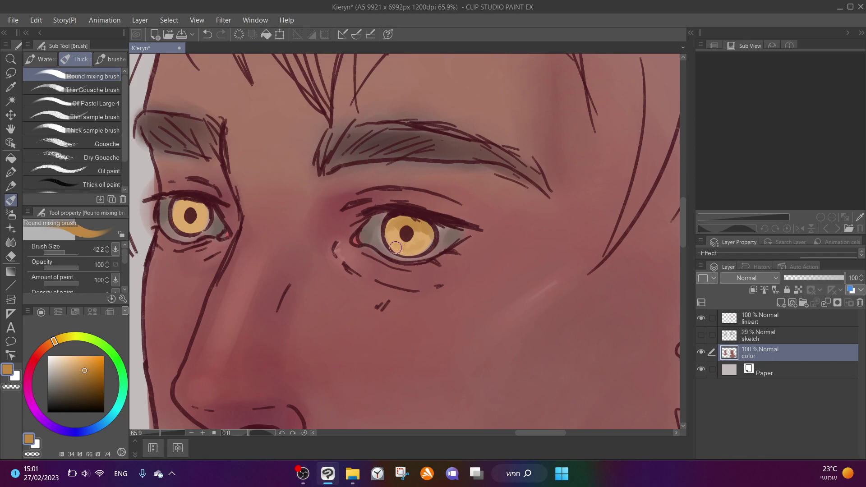
mouse_move(194, 205)
mouse_down()
mouse_move(179, 208)
mouse_move(197, 226)
mouse_up()
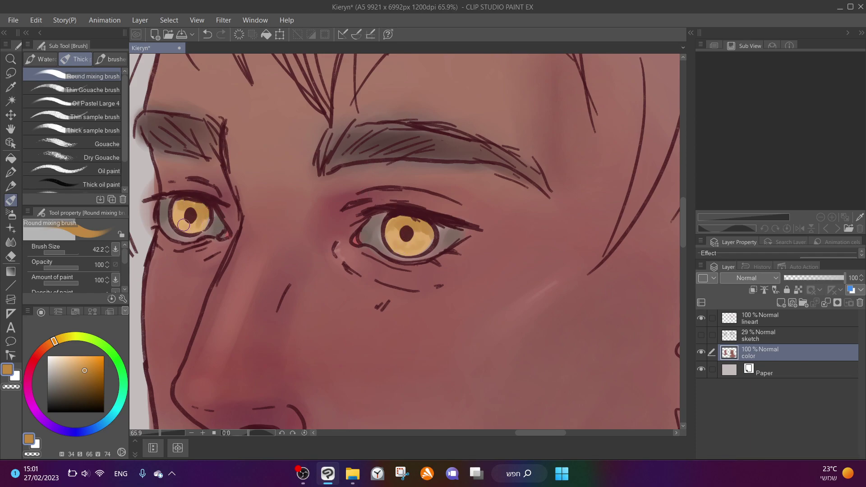
Thicken the far eye's upper lash line on the lineart layer with the Thin sample brush at size 48 in dark red (H 356, S 62, V 28)
scroll(180, 222, down, 6)
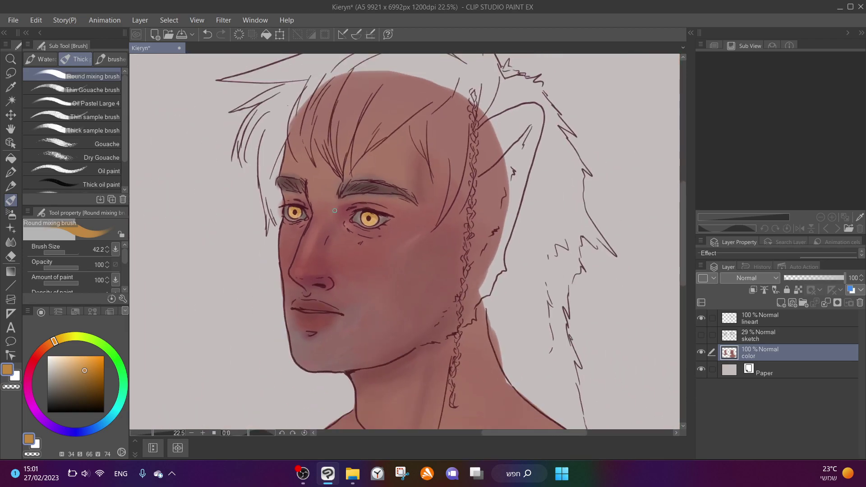
scroll(301, 216, up, 4)
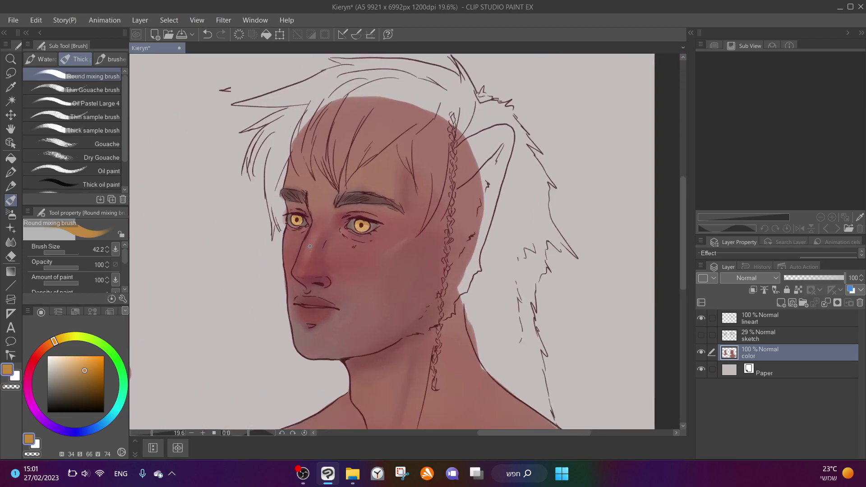
click(758, 318)
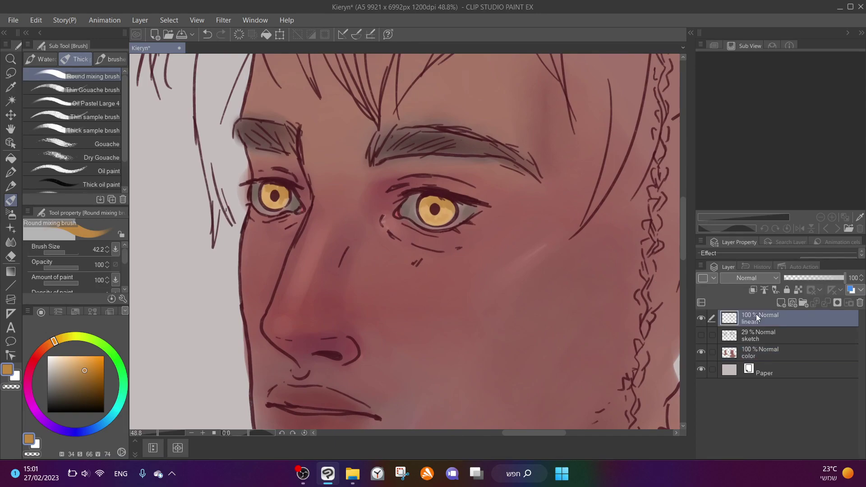
click(16, 255)
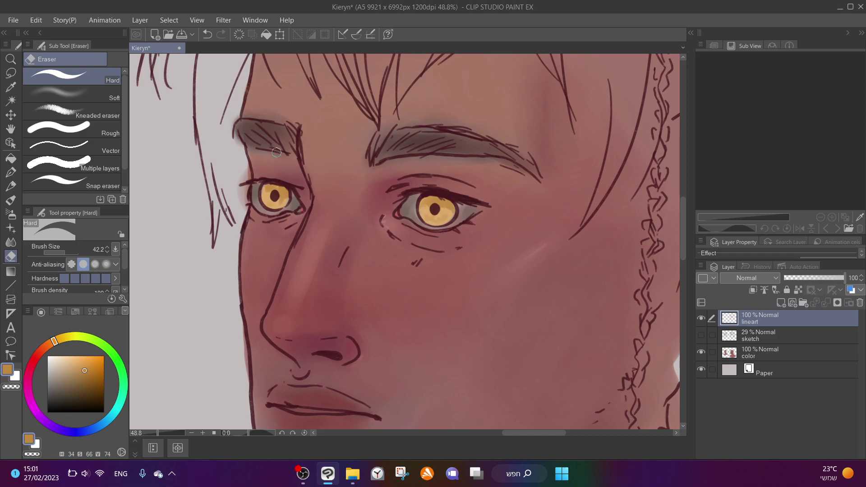
click(15, 200)
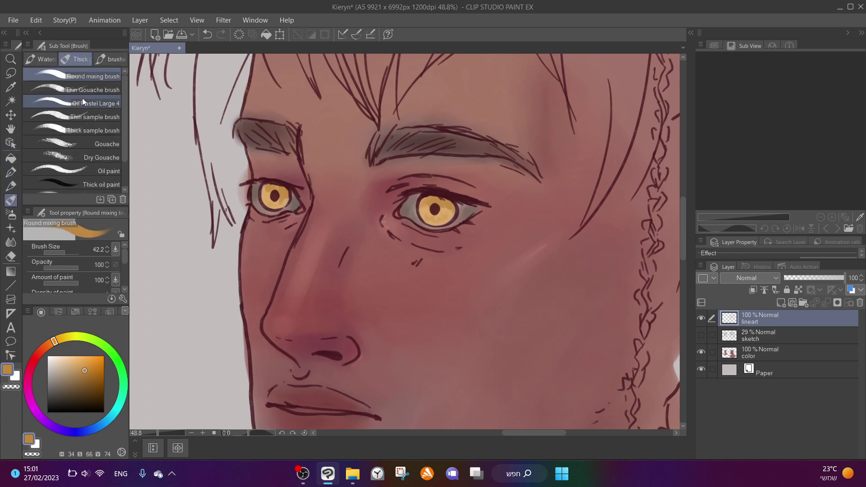
click(95, 119)
scroll(298, 204, up, 3)
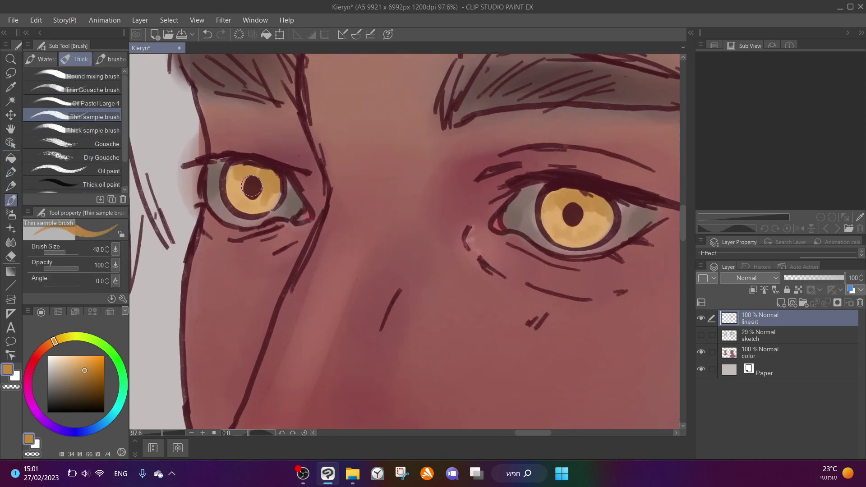
alt+click(252, 185)
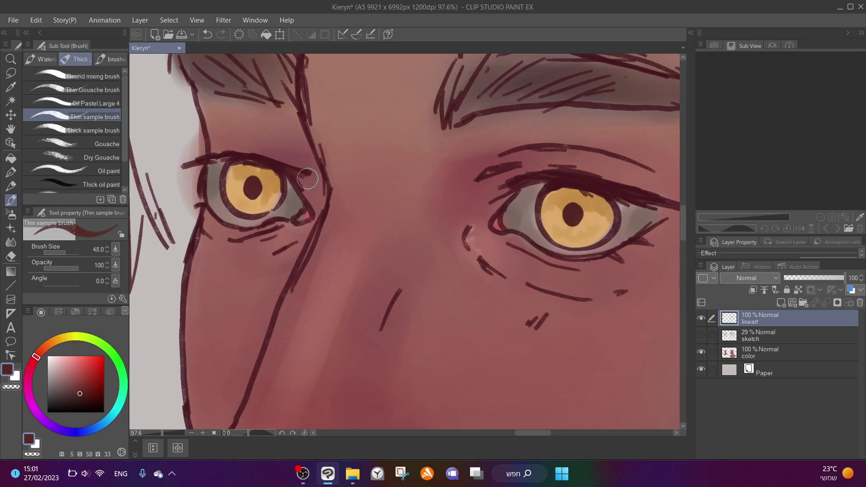
drag(236, 161, 273, 163)
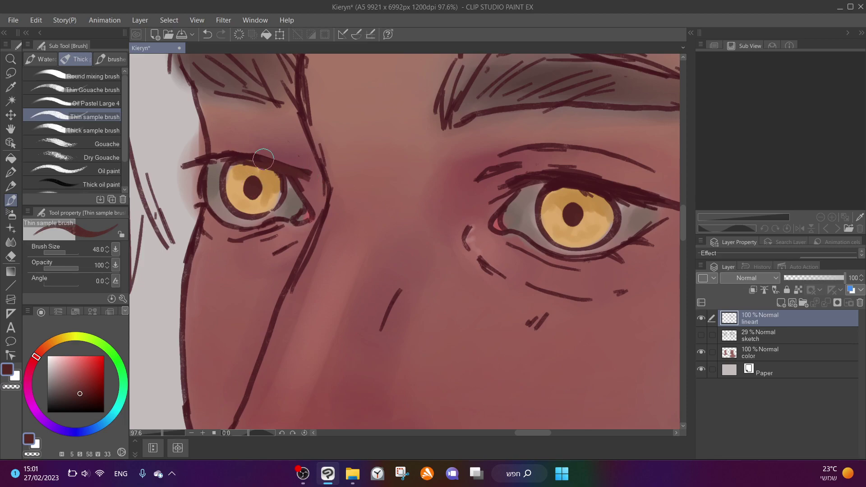
alt+click(582, 183)
drag(244, 154, 297, 170)
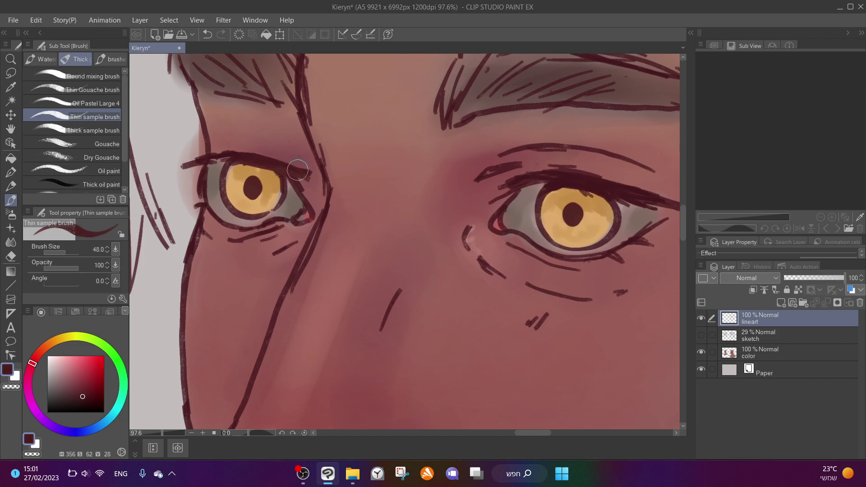
Darken the far eye's upper lash line with near-black red (H 356, S 63, V 18) and ink the eyelid crease above it
click(82, 402)
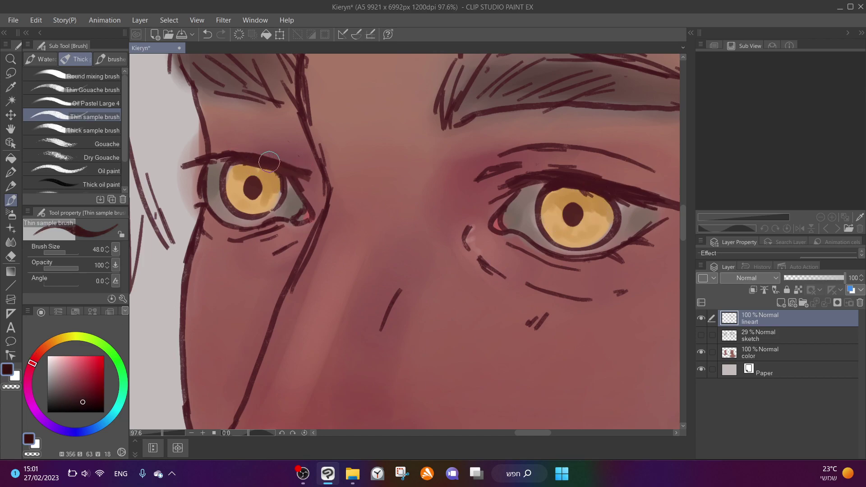
drag(244, 158, 307, 178)
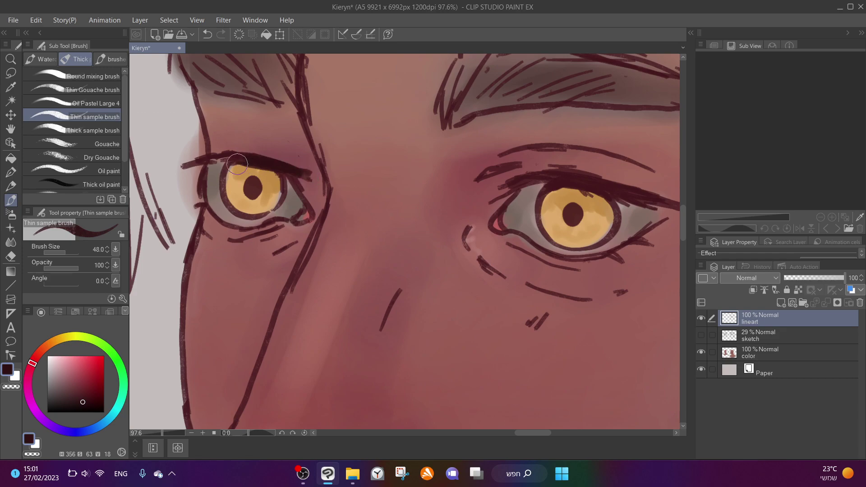
drag(269, 170, 228, 165)
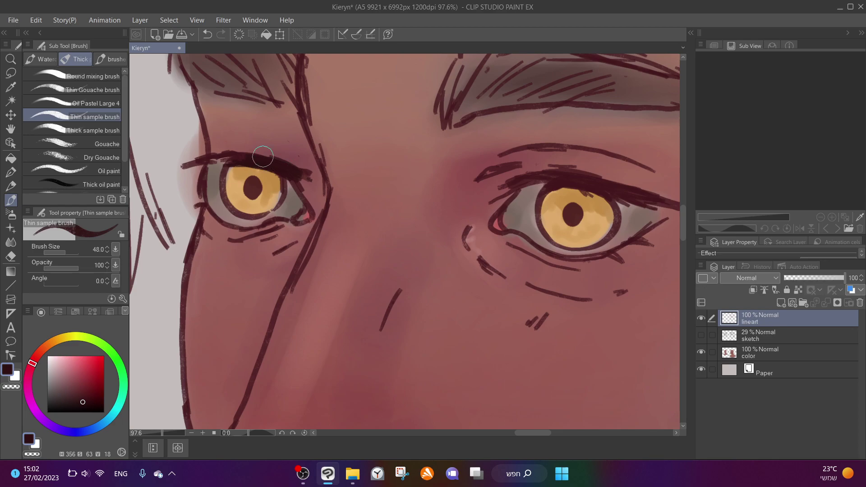
click(298, 157)
mouse_move(278, 150)
mouse_down()
mouse_move(259, 145)
mouse_move(282, 135)
mouse_up()
mouse_move(226, 134)
mouse_down()
mouse_move(265, 134)
mouse_move(294, 150)
mouse_up()
Extend the far eye's outer lashes and darken the near eye's upper lash line with the same near-black red
scroll(296, 154, down, 5)
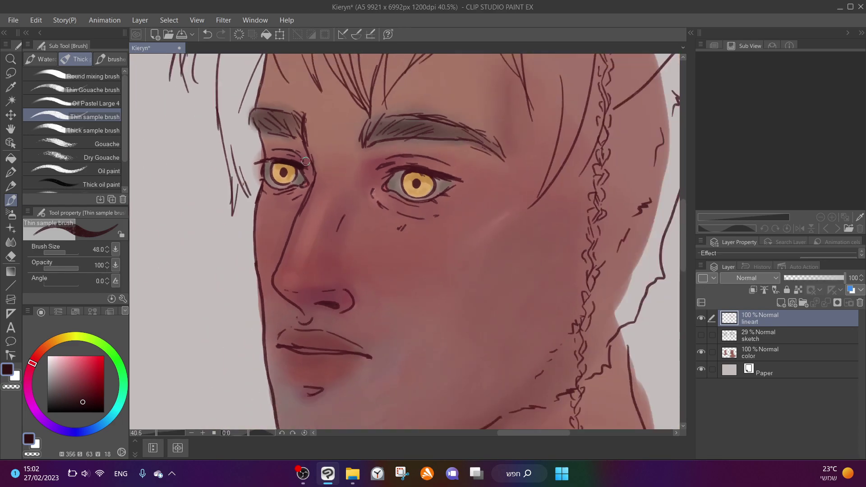
scroll(306, 161, up, 4)
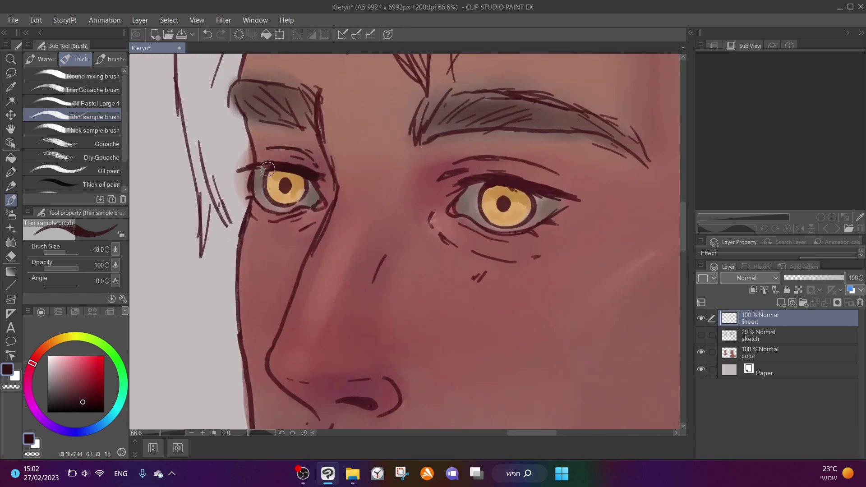
mouse_move(256, 165)
mouse_down()
mouse_move(317, 178)
mouse_move(241, 168)
mouse_up()
mouse_move(512, 186)
mouse_down()
mouse_move(552, 196)
mouse_move(501, 178)
mouse_move(466, 180)
mouse_move(507, 174)
mouse_move(439, 175)
mouse_move(484, 159)
mouse_up()
scroll(517, 133, down, 5)
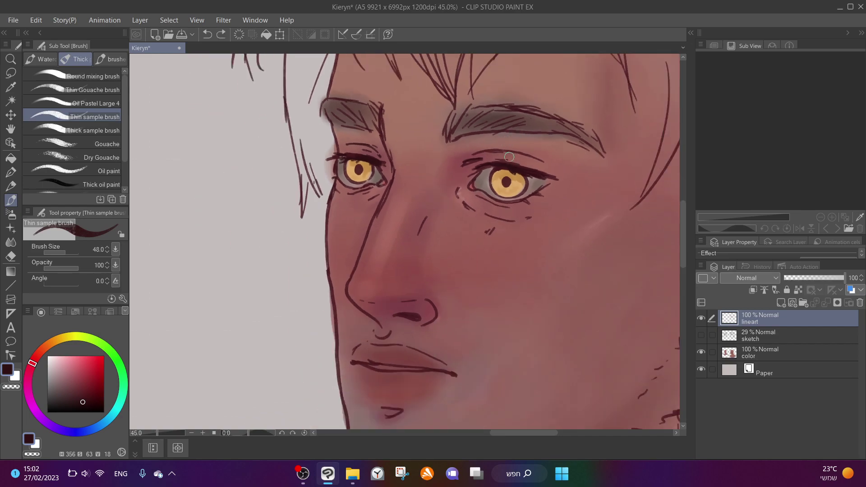
scroll(499, 166, up, 1)
scroll(500, 166, up, 2)
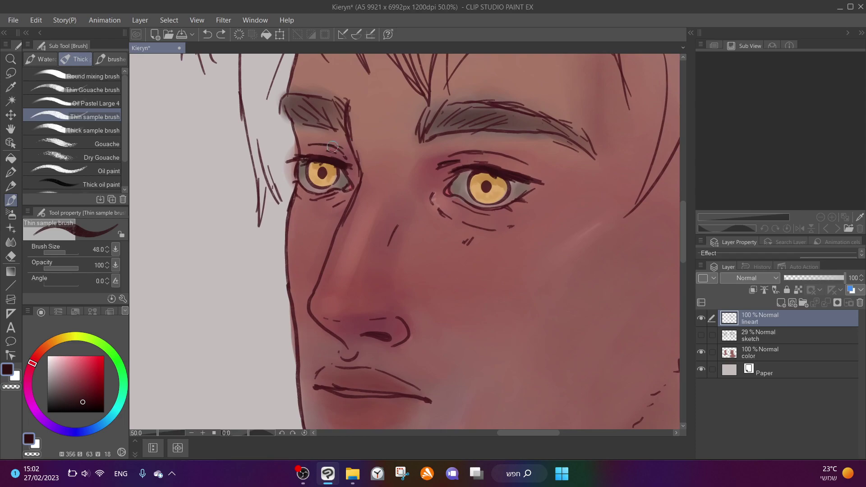
drag(342, 161, 327, 156)
Darken both eyebrows on the color layer with the Round mixing brush at size 70.6 in deep red-brown (H 355, S 62, V 25)
scroll(330, 156, down, 5)
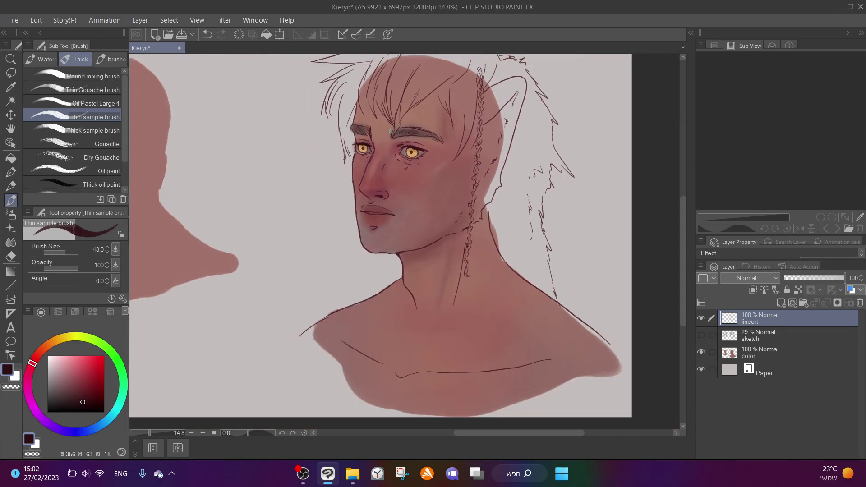
scroll(391, 131, up, 4)
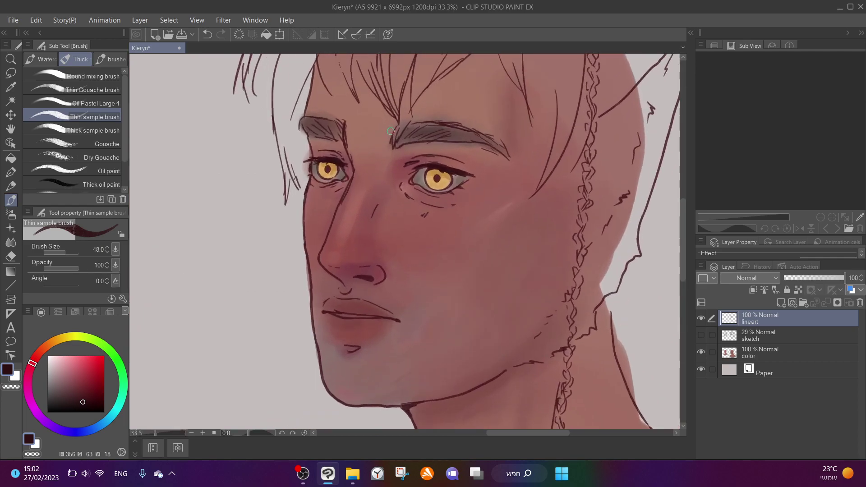
scroll(304, 256, down, 2)
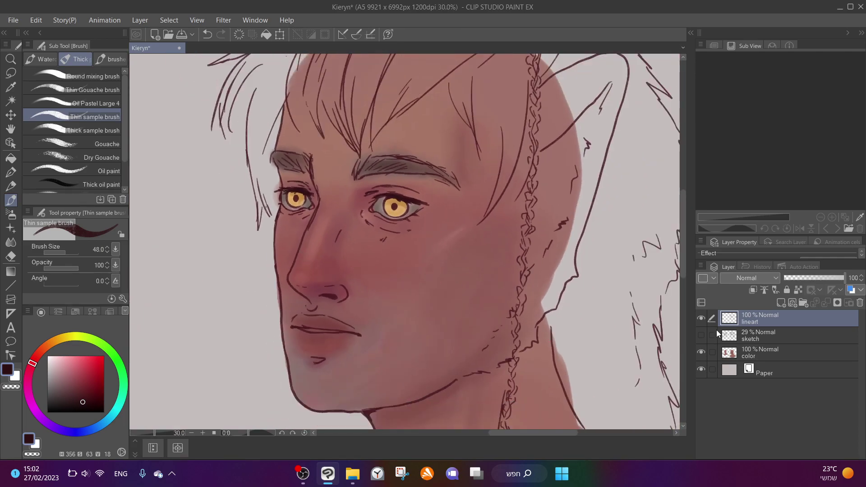
click(722, 336)
click(732, 353)
scroll(357, 353, down, 2)
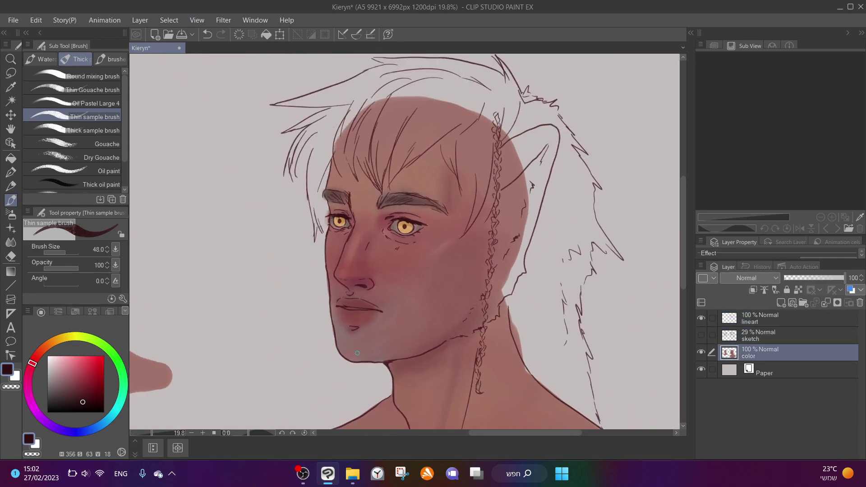
scroll(362, 245, down, 2)
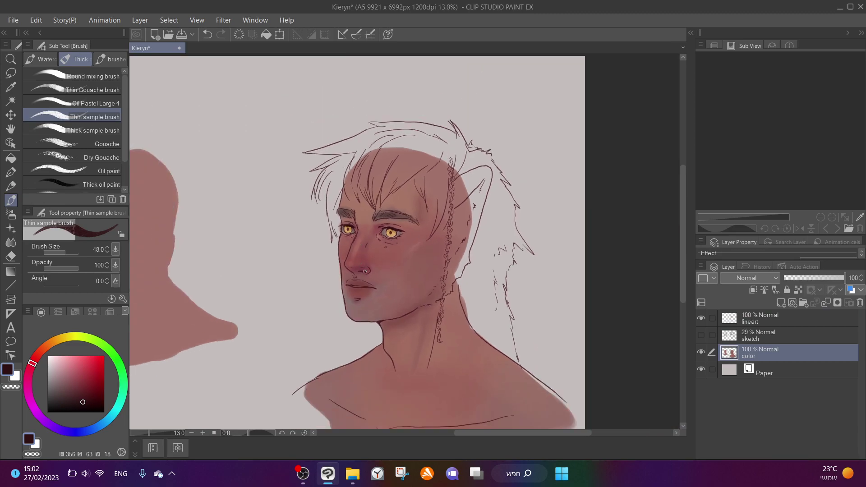
scroll(365, 271, up, 5)
scroll(446, 177, up, 1)
click(93, 76)
click(61, 253)
drag(62, 252, 78, 251)
mouse_move(389, 143)
mouse_down()
mouse_move(343, 166)
mouse_move(352, 154)
mouse_move(356, 163)
mouse_move(389, 152)
mouse_move(374, 156)
mouse_move(454, 157)
mouse_move(497, 178)
mouse_move(461, 155)
mouse_move(435, 152)
mouse_move(359, 157)
mouse_move(344, 171)
mouse_move(384, 164)
mouse_move(346, 154)
mouse_move(353, 144)
mouse_move(342, 168)
mouse_move(370, 147)
mouse_move(395, 147)
mouse_move(349, 170)
mouse_move(365, 165)
mouse_move(366, 141)
mouse_up()
mouse_move(240, 140)
mouse_down()
mouse_move(218, 147)
mouse_move(257, 157)
mouse_move(253, 141)
mouse_move(224, 154)
mouse_move(208, 146)
mouse_move(244, 170)
mouse_move(241, 150)
mouse_move(214, 137)
mouse_up()
alt+click(235, 171)
alt+click(243, 151)
Add dark red (H 358, S 79, V 27) to both eyebrows and set the paint colour to H 8, S 76, V 24
scroll(249, 137, down, 3)
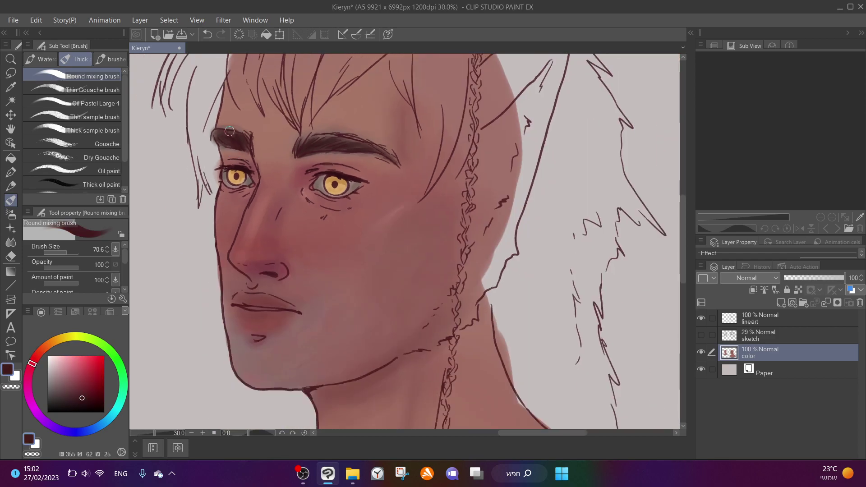
scroll(309, 131, up, 2)
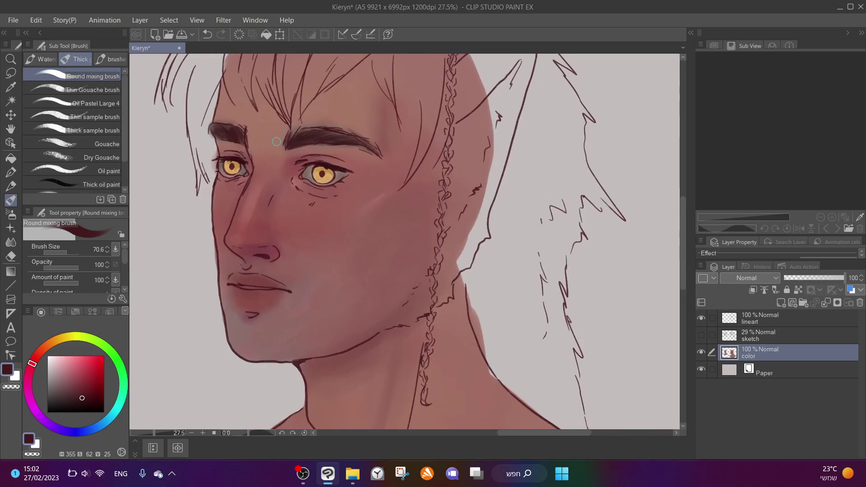
scroll(253, 135, down, 2)
scroll(222, 135, up, 3)
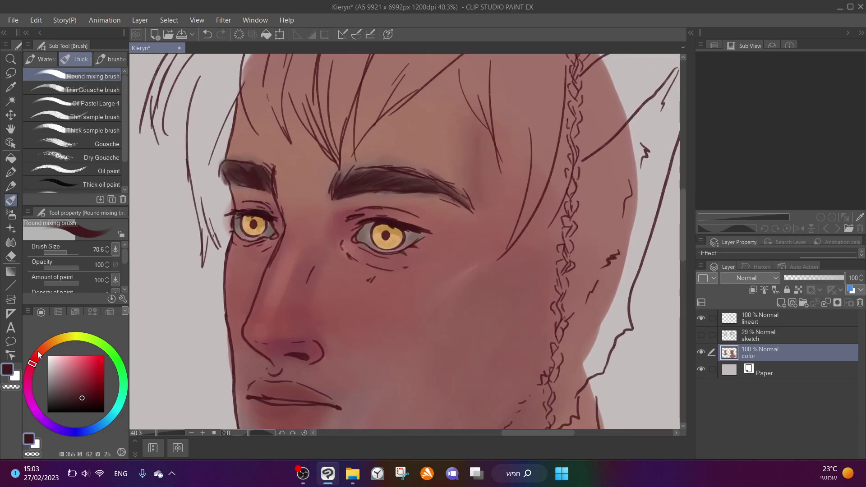
click(93, 396)
drag(368, 185, 392, 173)
drag(258, 171, 256, 183)
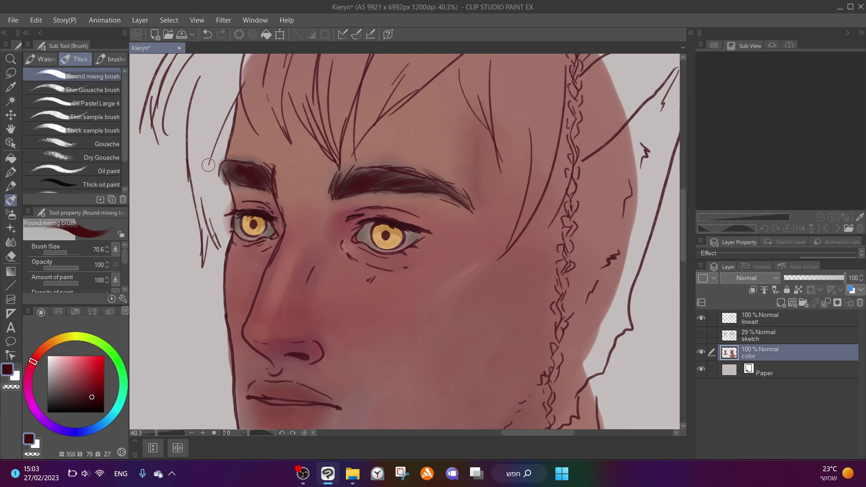
click(90, 399)
click(38, 355)
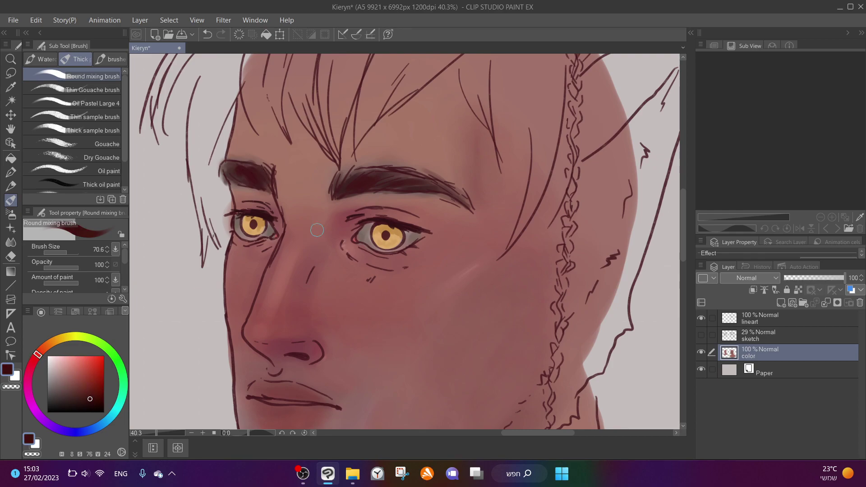
Add further strokes to the near eyebrow with dark red-brown (H 8, S 76, V 24) and check the whole head
drag(355, 186, 390, 182)
drag(390, 166, 388, 181)
scroll(271, 156, down, 3)
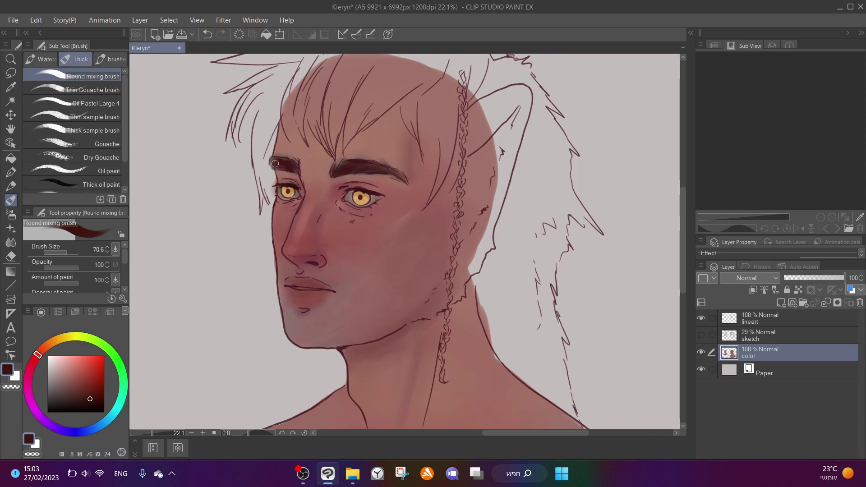
scroll(289, 160, up, 4)
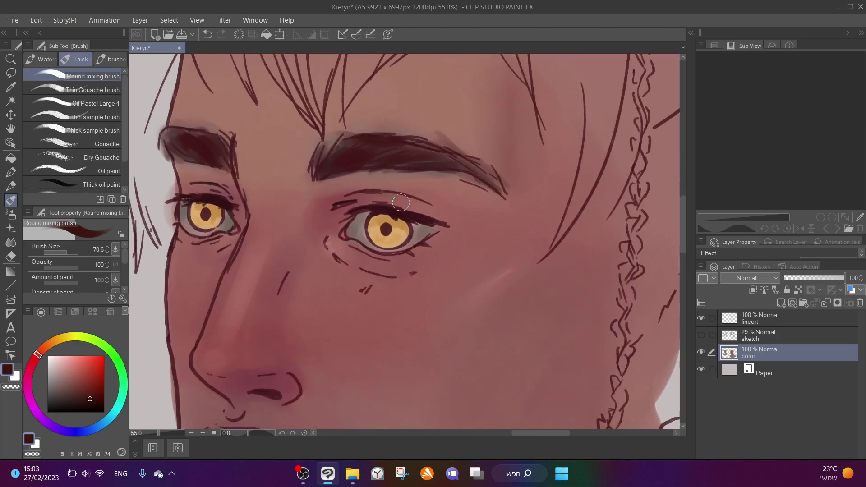
scroll(319, 257, down, 4)
scroll(310, 235, down, 2)
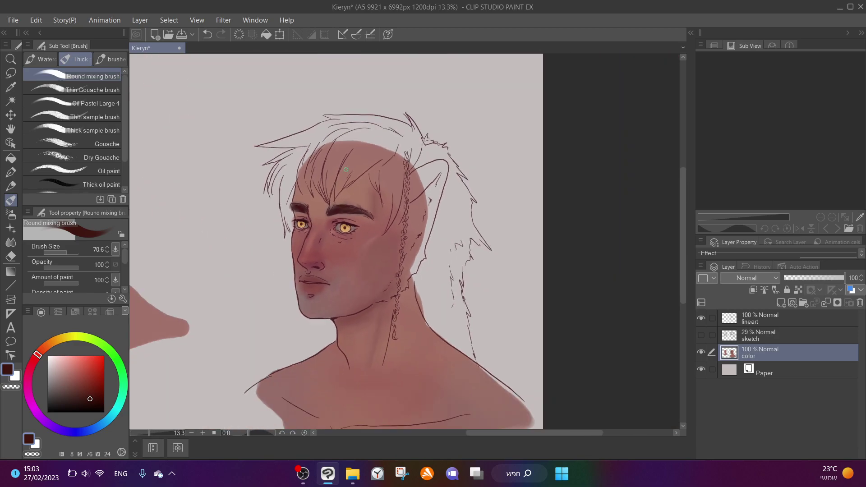
scroll(342, 160, up, 1)
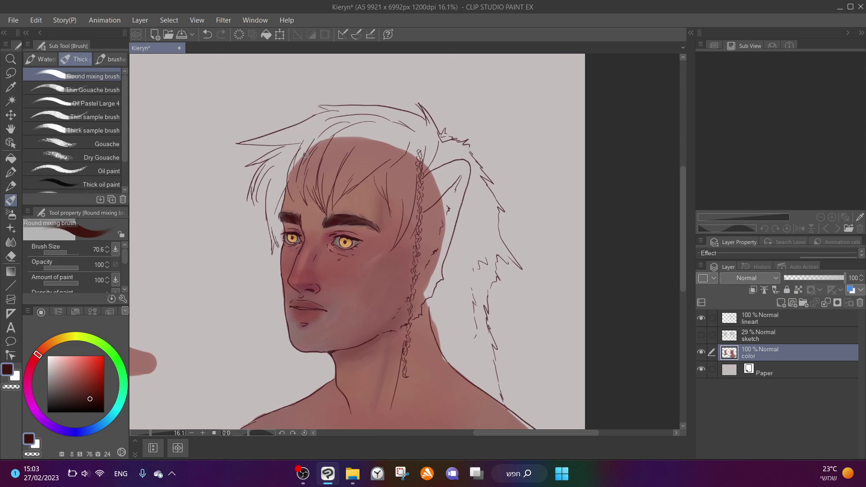
Block in the crown and far-side hair in dark red-brown with the Round mixing brush at size 152.7
drag(66, 251, 71, 250)
mouse_move(396, 148)
mouse_down()
mouse_move(361, 166)
mouse_move(387, 133)
mouse_move(406, 131)
mouse_move(344, 127)
mouse_move(306, 137)
mouse_up()
drag(72, 253, 73, 252)
mouse_move(311, 138)
mouse_down()
mouse_move(274, 141)
mouse_move(326, 120)
mouse_move(241, 144)
mouse_move(320, 134)
mouse_move(239, 141)
mouse_move(310, 128)
mouse_move(292, 151)
mouse_move(256, 161)
mouse_move(292, 141)
mouse_move(257, 189)
mouse_move(281, 162)
mouse_move(256, 204)
mouse_move(284, 149)
mouse_move(293, 162)
mouse_move(270, 210)
mouse_move(269, 202)
mouse_move(270, 218)
mouse_move(278, 178)
mouse_move(274, 190)
mouse_move(306, 152)
mouse_move(275, 207)
mouse_move(280, 173)
mouse_move(272, 217)
mouse_up()
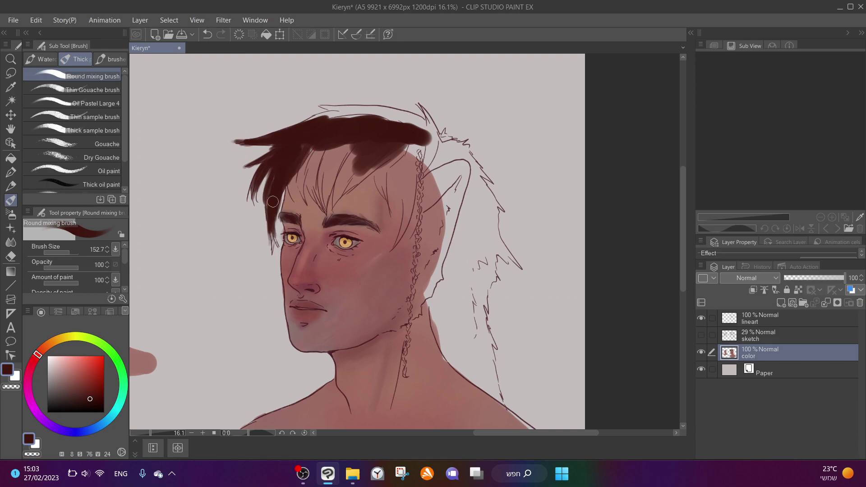
mouse_move(293, 182)
mouse_down()
mouse_move(290, 198)
mouse_move(296, 164)
mouse_move(301, 200)
mouse_up()
mouse_move(353, 124)
mouse_down()
mouse_move(322, 114)
mouse_move(318, 122)
mouse_up()
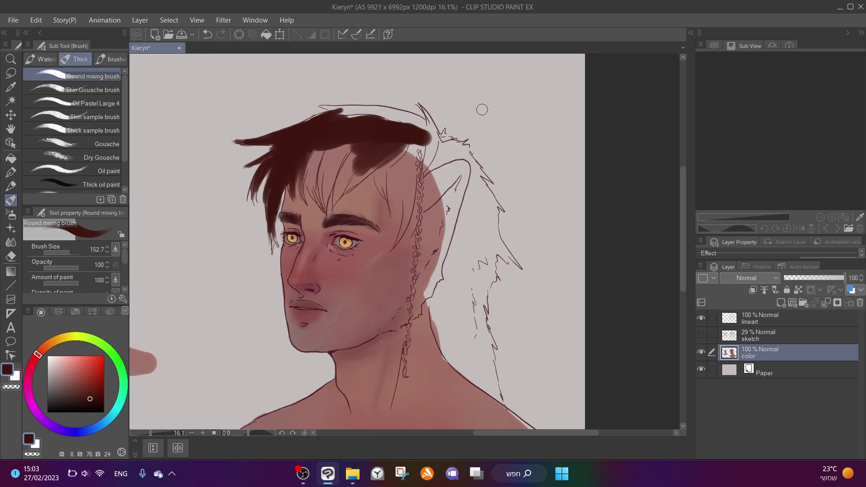
Fill the back of the hair, the fringe and the near temple locks with the same dark red-brown
mouse_move(431, 136)
mouse_down()
mouse_move(421, 108)
mouse_move(433, 141)
mouse_move(436, 133)
mouse_move(446, 142)
mouse_move(439, 152)
mouse_move(439, 140)
mouse_move(434, 164)
mouse_move(448, 155)
mouse_move(421, 175)
mouse_move(432, 132)
mouse_move(431, 153)
mouse_move(421, 139)
mouse_move(400, 241)
mouse_move(404, 231)
mouse_move(387, 253)
mouse_move(412, 198)
mouse_move(399, 239)
mouse_move(410, 175)
mouse_move(403, 233)
mouse_move(397, 149)
mouse_move(392, 213)
mouse_move(378, 163)
mouse_move(380, 181)
mouse_up()
mouse_move(392, 218)
mouse_down()
mouse_move(383, 172)
mouse_move(405, 204)
mouse_up()
mouse_move(364, 170)
mouse_down()
mouse_move(336, 199)
mouse_move(322, 164)
mouse_move(311, 160)
mouse_move(315, 201)
mouse_move(310, 180)
mouse_move(323, 152)
mouse_move(343, 176)
mouse_move(332, 143)
mouse_move(314, 192)
mouse_move(331, 178)
mouse_move(312, 164)
mouse_move(301, 190)
mouse_up()
drag(307, 156, 307, 204)
mouse_move(366, 171)
mouse_down()
mouse_move(362, 153)
mouse_move(346, 163)
mouse_move(327, 206)
mouse_up()
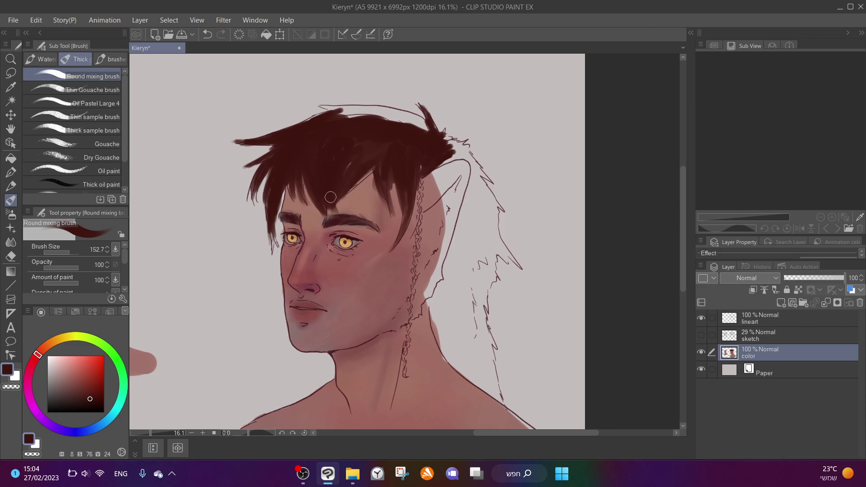
mouse_move(350, 158)
mouse_down()
mouse_move(351, 188)
mouse_move(339, 180)
mouse_move(358, 156)
mouse_up()
Extend the dark hair up to the crown's outline and fill out the fringe and far-side locks
scroll(308, 148, up, 1)
mouse_move(434, 125)
mouse_down()
mouse_move(406, 109)
mouse_move(318, 99)
mouse_move(407, 114)
mouse_move(351, 112)
mouse_up()
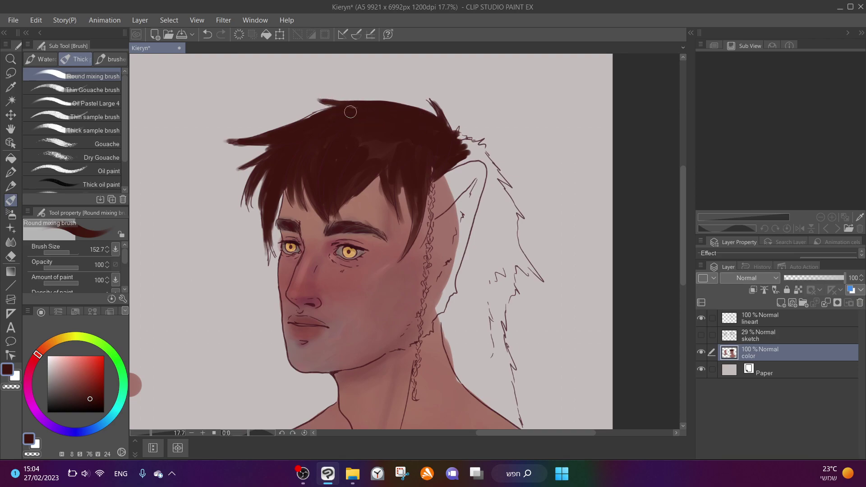
mouse_move(383, 172)
mouse_down()
mouse_move(378, 213)
mouse_move(365, 213)
mouse_move(377, 175)
mouse_move(353, 187)
mouse_up()
drag(285, 192, 277, 221)
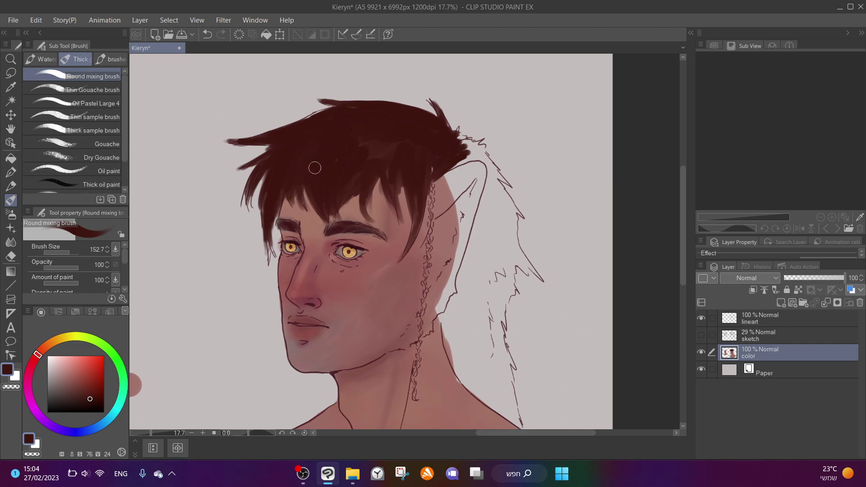
Paint a lighter red highlight strand in the front hair and pick up the dark hair colour (H 9, S 75, V 25)
click(82, 382)
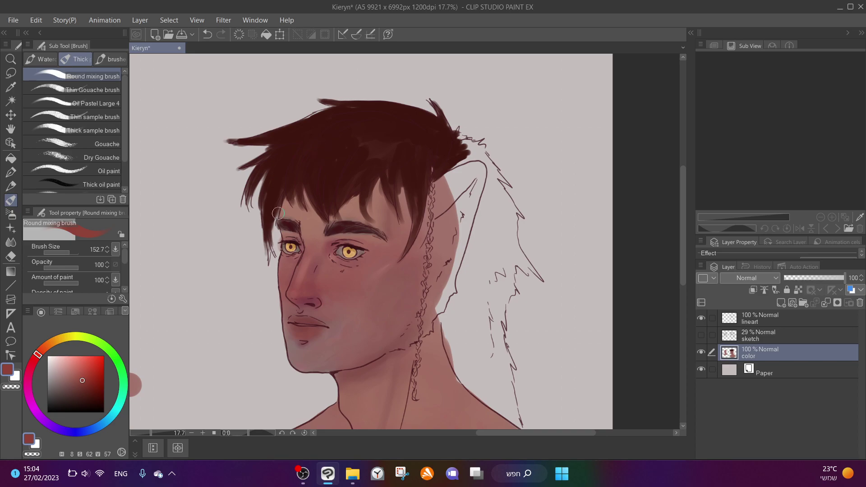
click(85, 391)
drag(336, 131, 316, 178)
alt+click(329, 149)
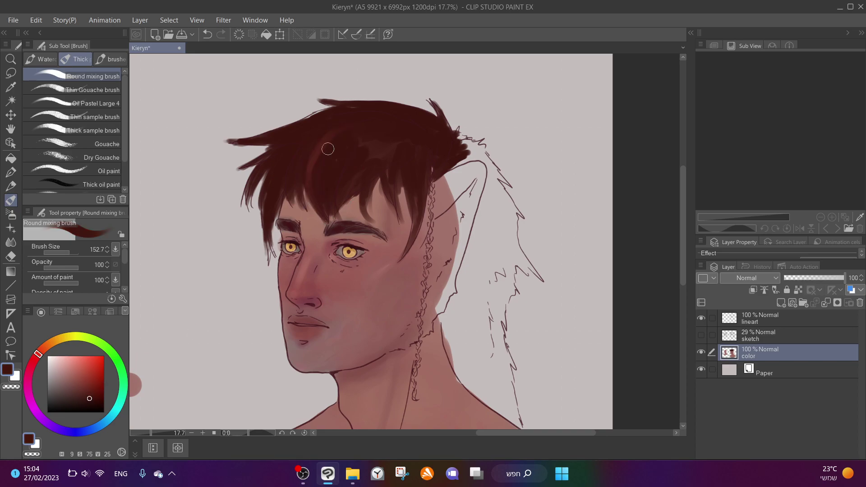
Colour the thin braid down its full length with sampled dark red-brown (H 8, S 66, V 28)
alt+click(377, 146)
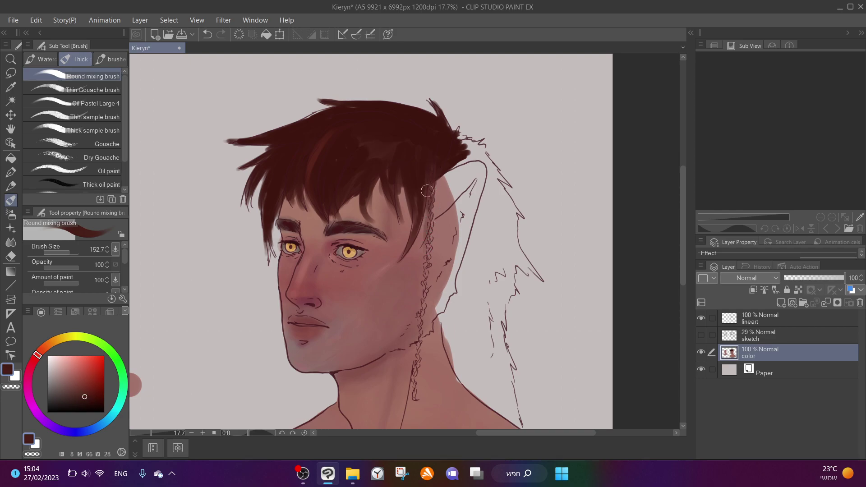
drag(436, 237, 427, 289)
drag(429, 210, 431, 277)
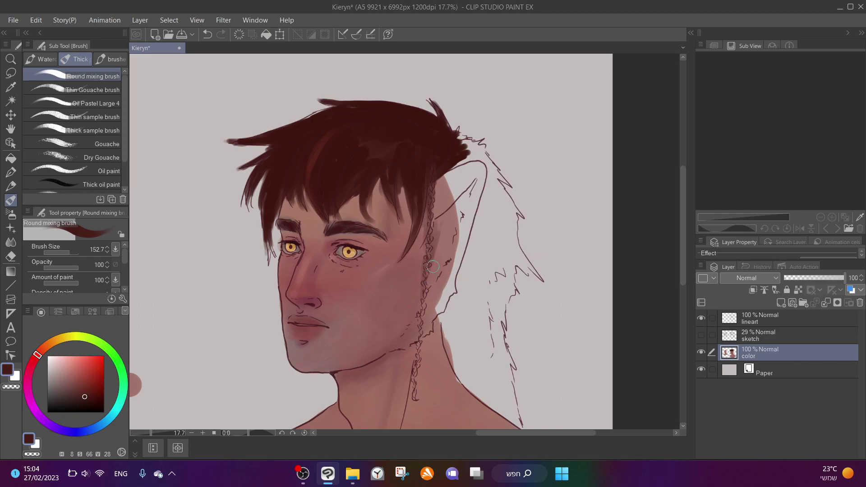
mouse_move(423, 344)
mouse_down()
mouse_move(416, 383)
mouse_move(420, 360)
mouse_up()
Paint long, soft hair strands from the near temple down over the cheek with sampled dark hair colours
alt+click(433, 184)
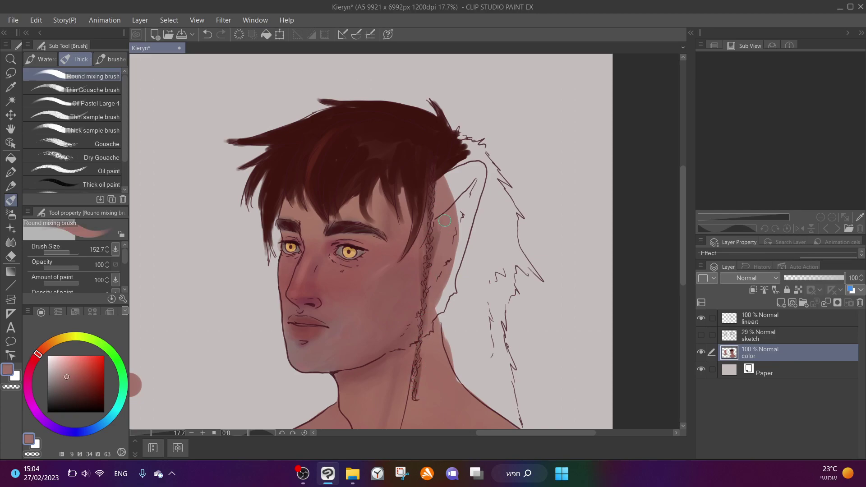
alt+click(405, 163)
mouse_move(413, 211)
mouse_down()
mouse_move(407, 192)
mouse_move(411, 215)
mouse_up()
mouse_move(381, 156)
mouse_down()
mouse_move(423, 209)
mouse_move(420, 254)
mouse_move(400, 290)
mouse_up()
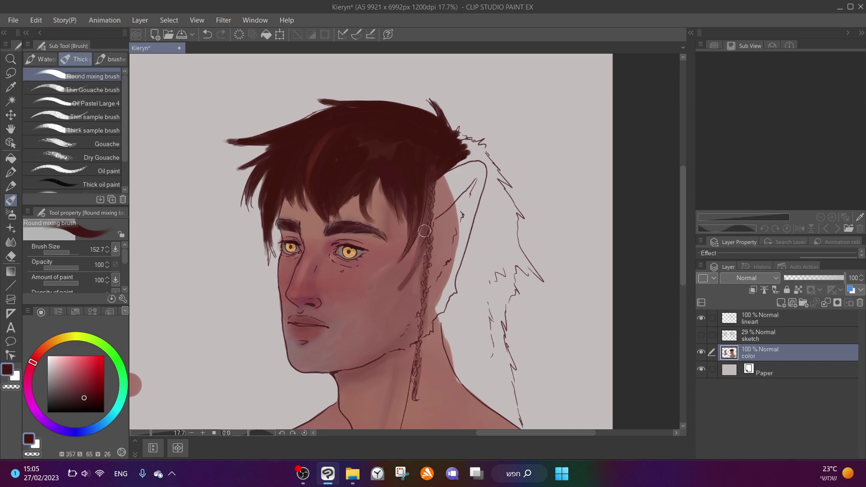
drag(422, 234, 413, 268)
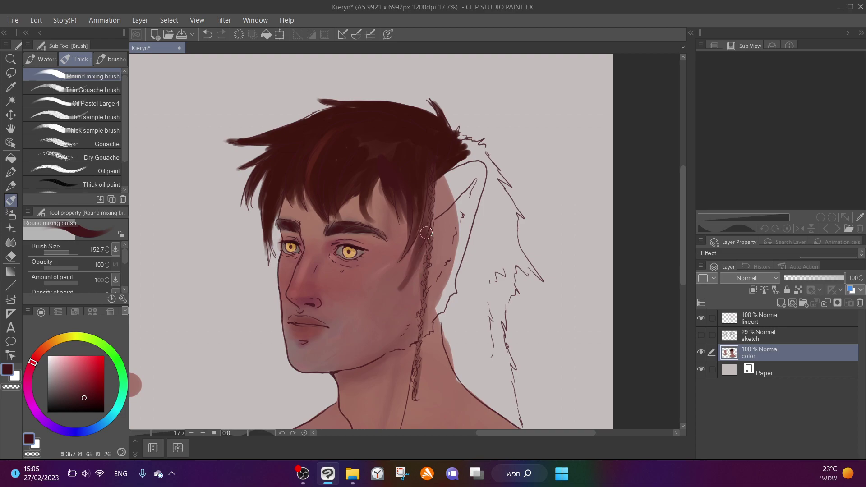
Blend the temple hair with sampled tones and touch up the far side of the fringe with skin tone (H 14, S 38, V 64)
alt+click(379, 314)
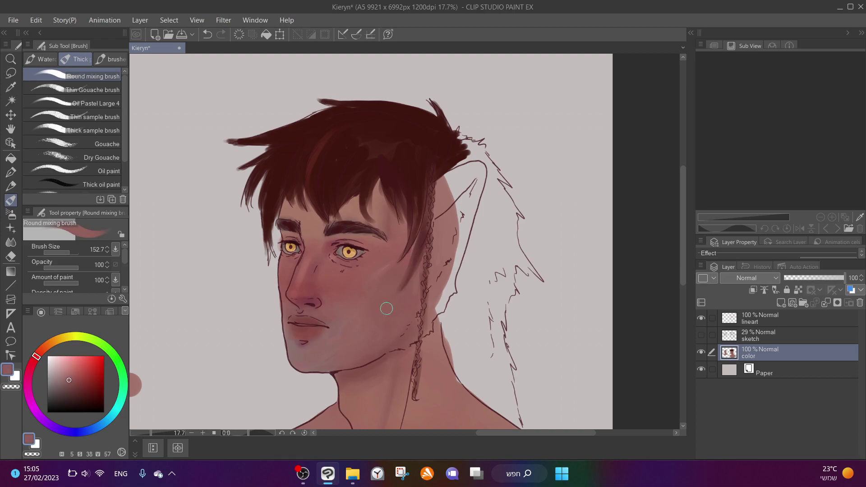
alt+click(401, 216)
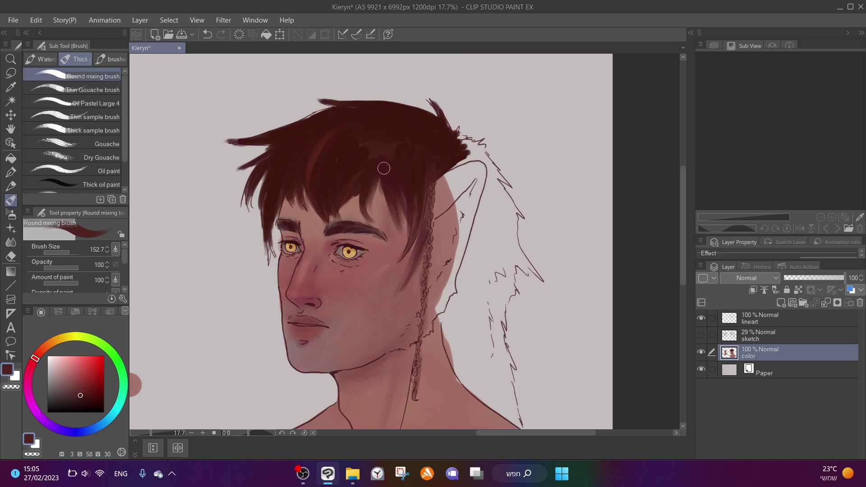
alt+click(344, 208)
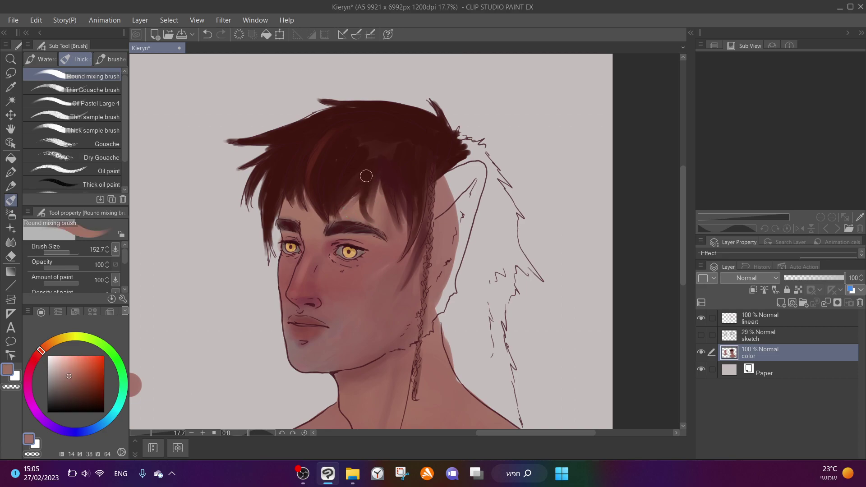
drag(310, 205, 305, 171)
scroll(358, 177, up, 2)
scroll(298, 191, down, 3)
scroll(230, 277, up, 2)
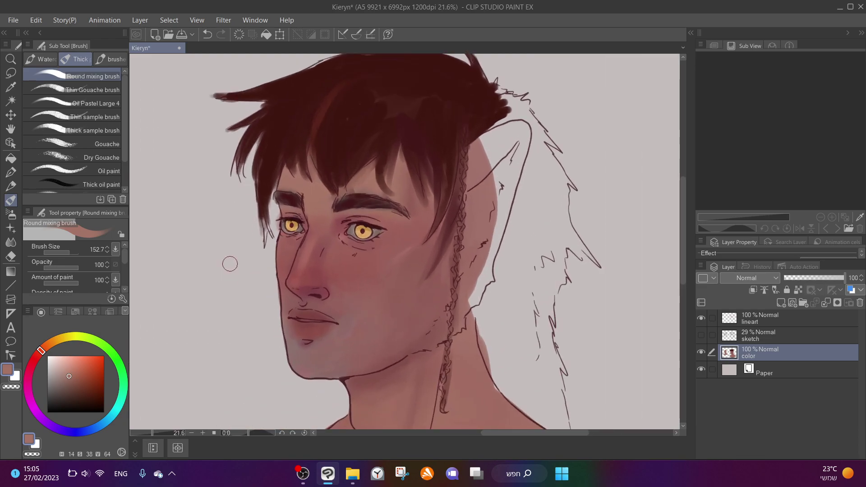
Paint reddish highlight strands through the front and fringe with red-brown (H 8, S 70, V 33)
alt+click(313, 132)
alt+click(331, 99)
drag(304, 99, 287, 143)
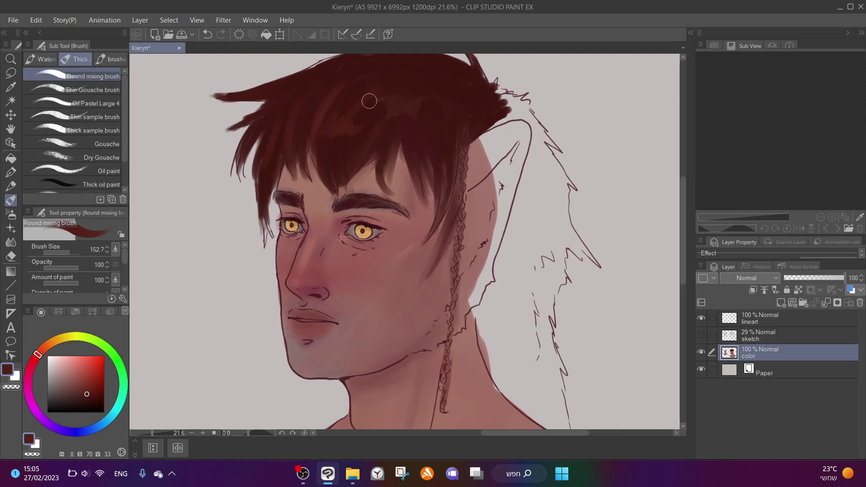
drag(332, 143, 324, 199)
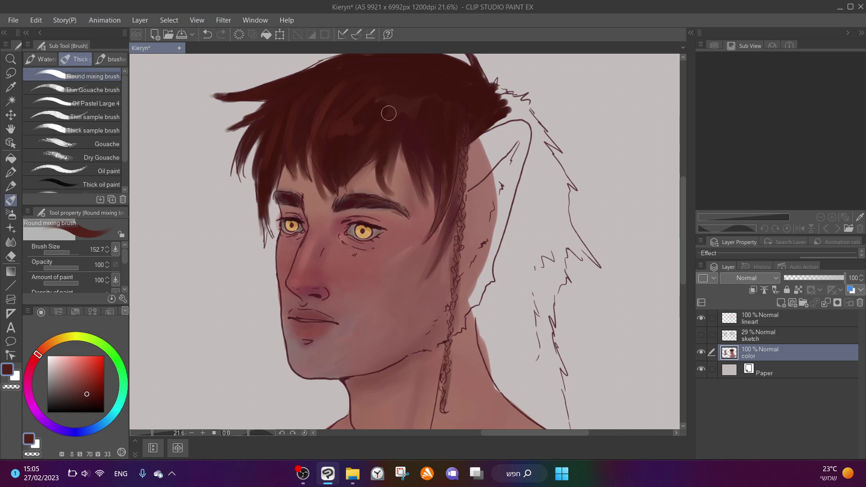
Hide and show the color layer to compare the painted hair with the lineart
scroll(418, 143, down, 2)
scroll(361, 129, up, 1)
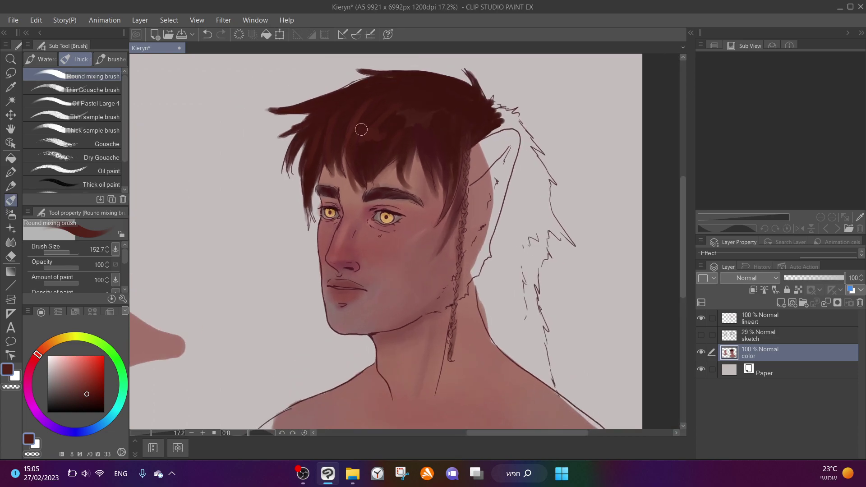
scroll(361, 130, up, 3)
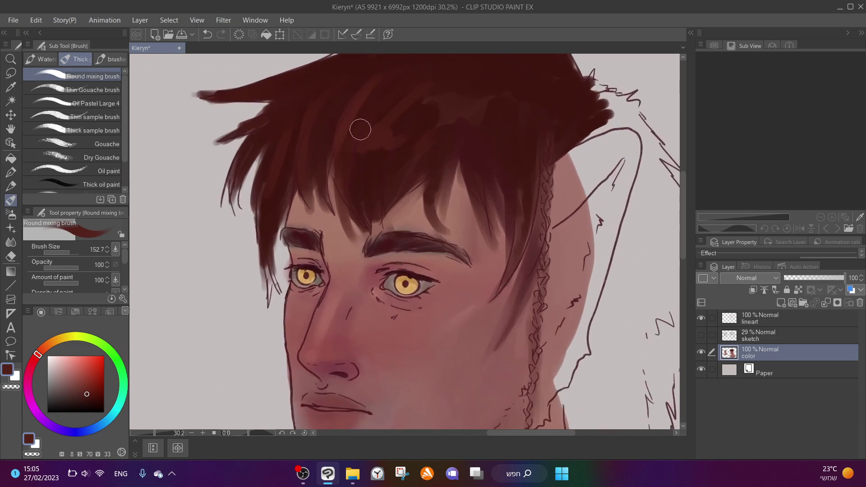
click(702, 353)
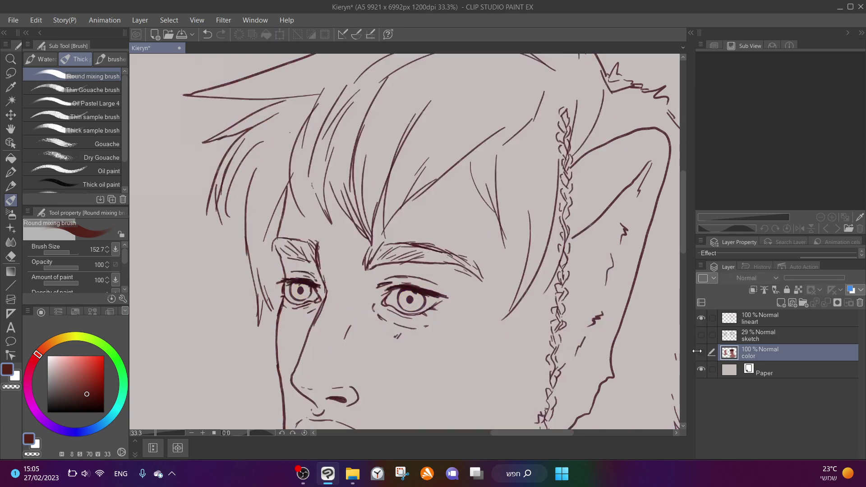
click(702, 353)
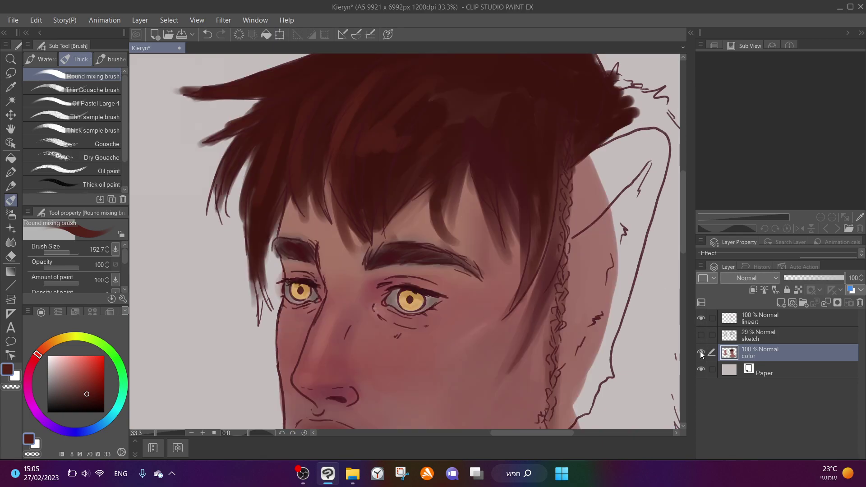
scroll(365, 207, down, 1)
scroll(343, 232, up, 1)
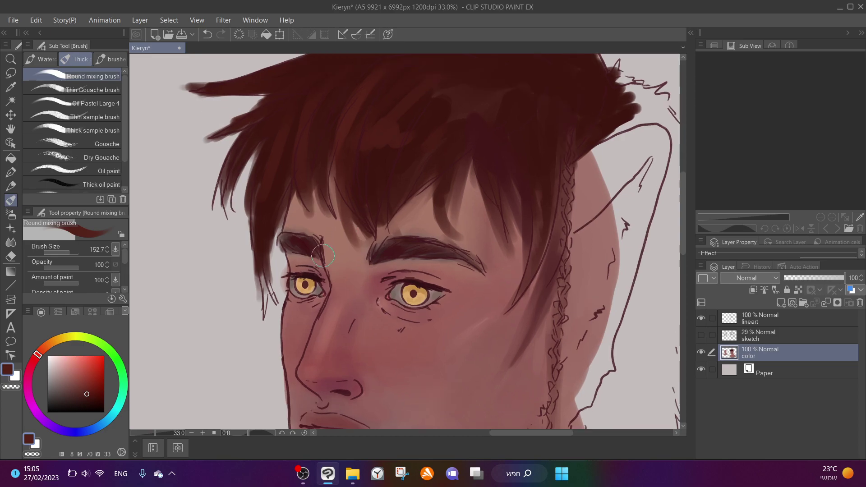
Paint sampled skin tone (H 15, S 39, V 65) between the fringe locks above the far eyebrow and brow bridge
alt+click(344, 240)
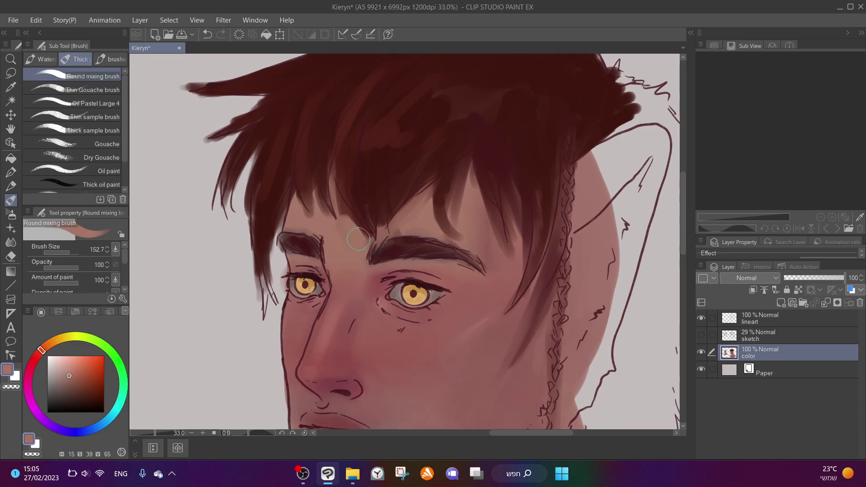
drag(334, 175, 338, 203)
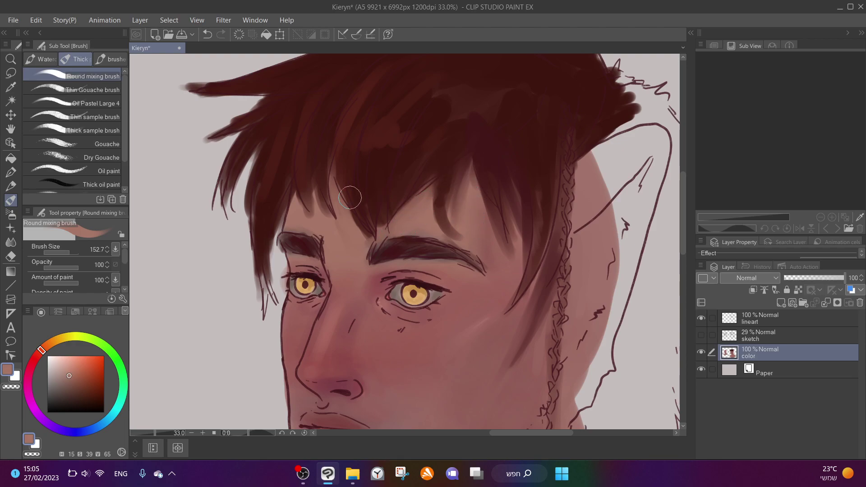
drag(320, 196, 329, 225)
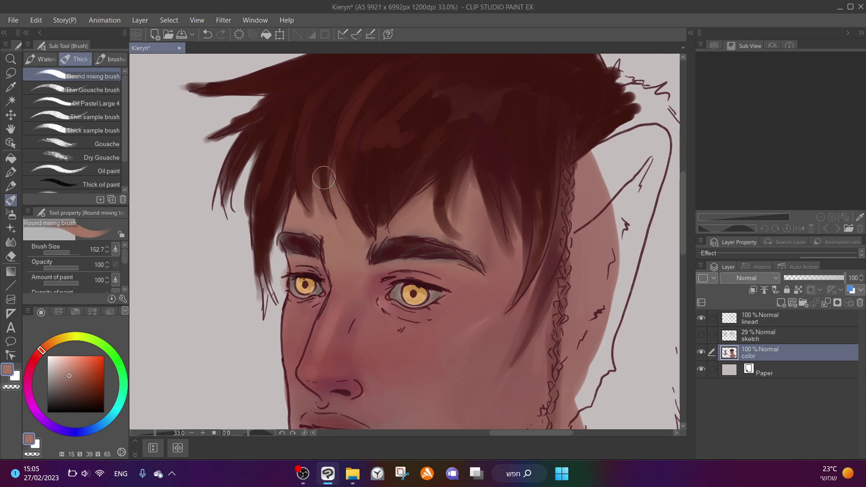
scroll(377, 138, down, 3)
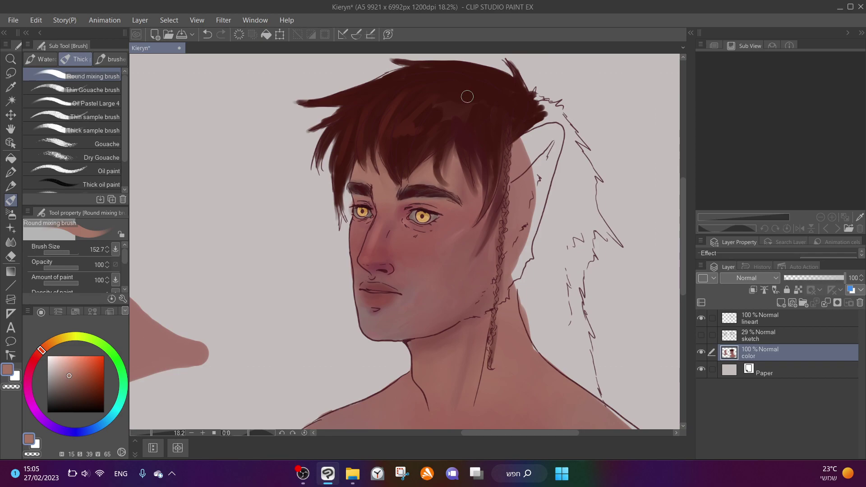
scroll(391, 163, up, 4)
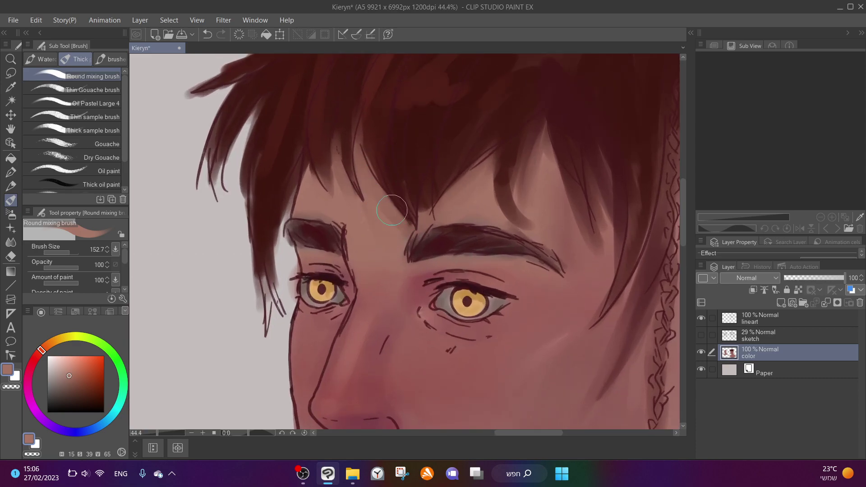
Reshape the pointed central fringe locks with sampled hair and skin colours, ending on dark red-brown (H 9, S 76, V 24)
alt+click(357, 129)
drag(366, 131, 381, 190)
alt+click(452, 201)
mouse_move(439, 213)
mouse_down()
mouse_move(424, 219)
mouse_move(432, 171)
mouse_up()
alt+click(456, 100)
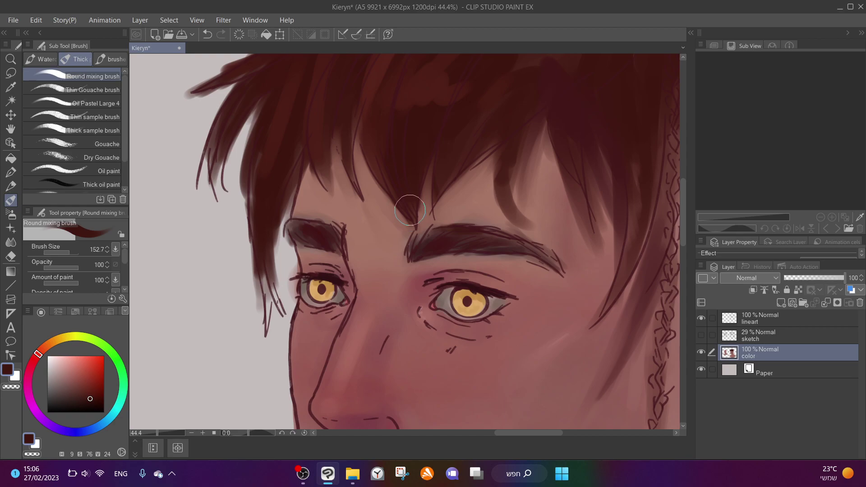
Clean up the forehead between the fringe locks above the near eyebrow with skin tone and resample dark hair colour (H 8, S 75, V 24)
scroll(434, 226, down, 1)
scroll(434, 226, down, 2)
alt+click(465, 221)
mouse_move(474, 223)
mouse_down()
mouse_move(493, 174)
mouse_move(477, 192)
mouse_move(481, 218)
mouse_move(495, 220)
mouse_move(475, 213)
mouse_move(498, 191)
mouse_move(500, 174)
mouse_move(511, 211)
mouse_move(485, 183)
mouse_up()
mouse_move(501, 153)
mouse_down()
mouse_move(513, 140)
mouse_move(461, 203)
mouse_move(528, 151)
mouse_move(491, 183)
mouse_up()
alt+click(541, 108)
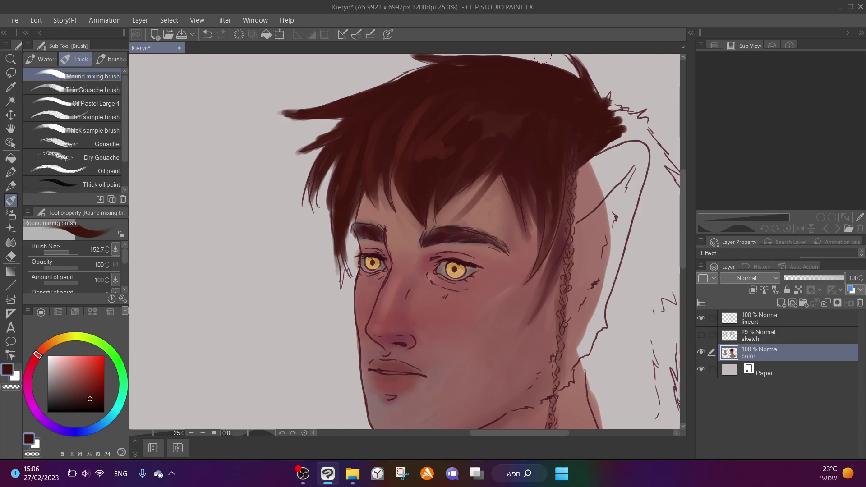
scroll(452, 147, down, 5)
scroll(373, 156, up, 2)
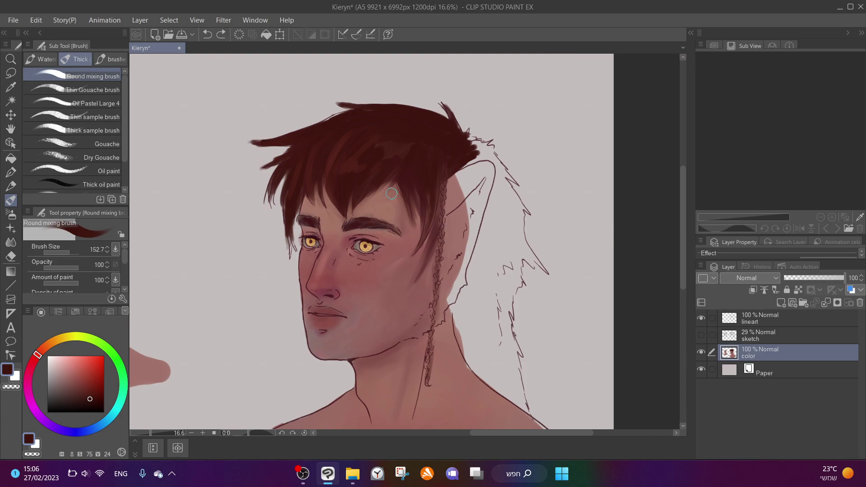
Extend the wispy hair locks on the far side of the forehead and beside the far eye with dark red-brown (H 7, S 74, V 26)
scroll(332, 212, up, 1)
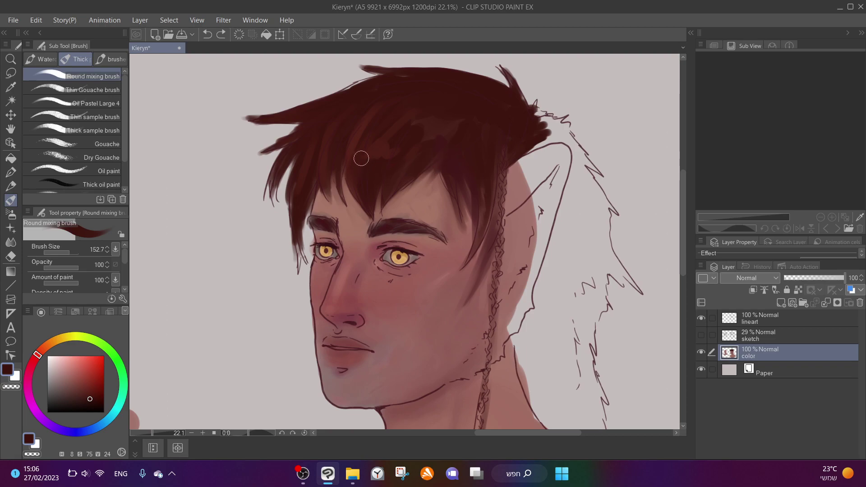
drag(325, 117, 242, 110)
mouse_move(302, 128)
mouse_down()
mouse_move(262, 151)
mouse_move(277, 150)
mouse_move(268, 197)
mouse_up()
mouse_move(291, 162)
mouse_down()
mouse_move(286, 197)
mouse_move(300, 253)
mouse_up()
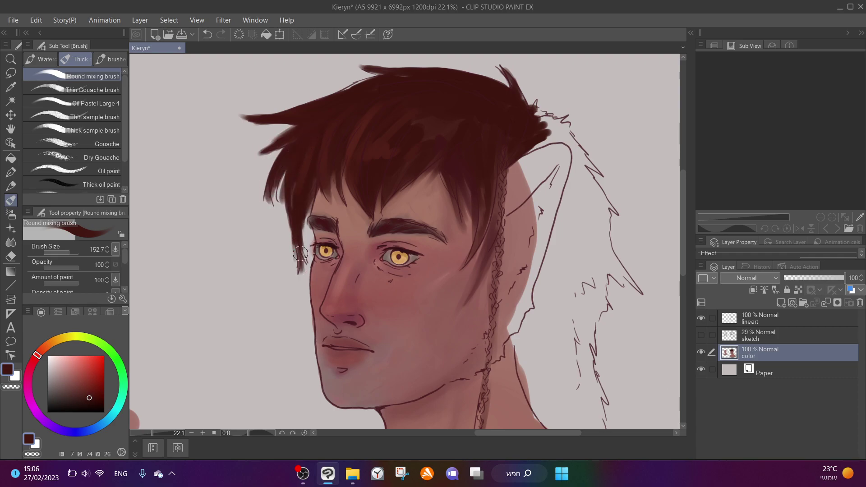
drag(310, 211, 305, 248)
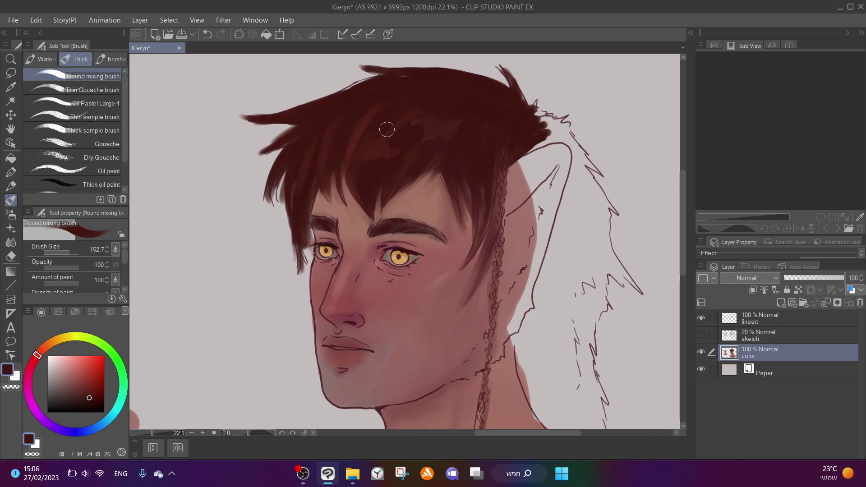
Paint over the central fringe locks on the forehead with sampled skin tone (H 12, S 39, V 62)
alt+click(439, 201)
mouse_move(371, 216)
mouse_down()
mouse_move(426, 173)
mouse_move(414, 193)
mouse_move(342, 196)
mouse_move(340, 204)
mouse_move(326, 186)
mouse_move(418, 171)
mouse_move(369, 166)
mouse_move(342, 175)
mouse_move(356, 185)
mouse_move(330, 168)
mouse_move(321, 181)
mouse_move(400, 164)
mouse_move(344, 169)
mouse_move(340, 187)
mouse_move(343, 165)
mouse_move(403, 159)
mouse_move(415, 171)
mouse_move(435, 168)
mouse_up()
mouse_move(446, 209)
mouse_down()
mouse_move(433, 171)
mouse_move(368, 161)
mouse_up()
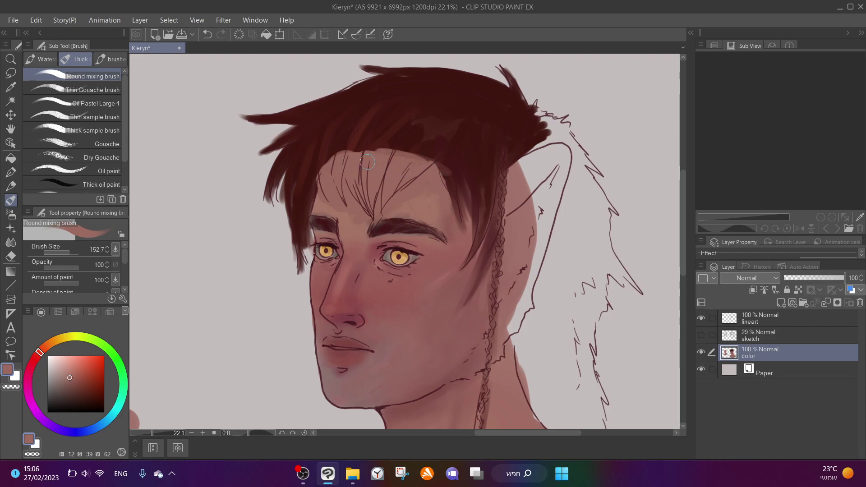
Erase the fringe lines across the forehead on the lineart layer with a hard eraser of size 375.7
click(764, 319)
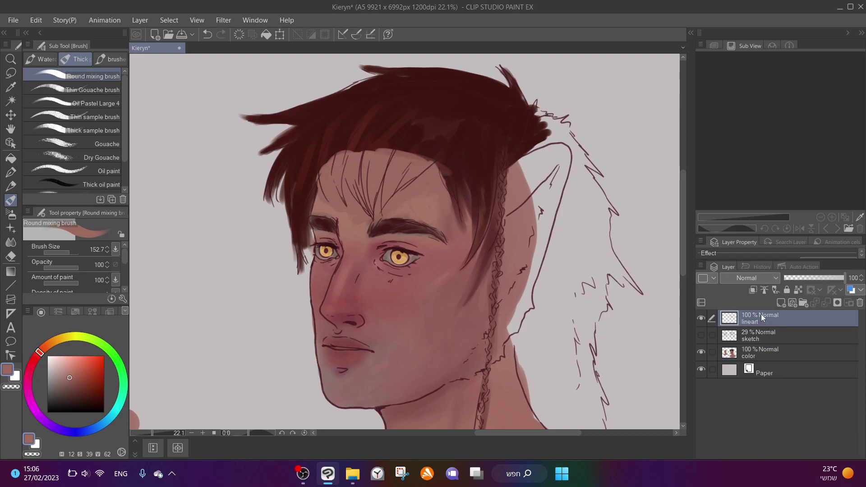
click(11, 242)
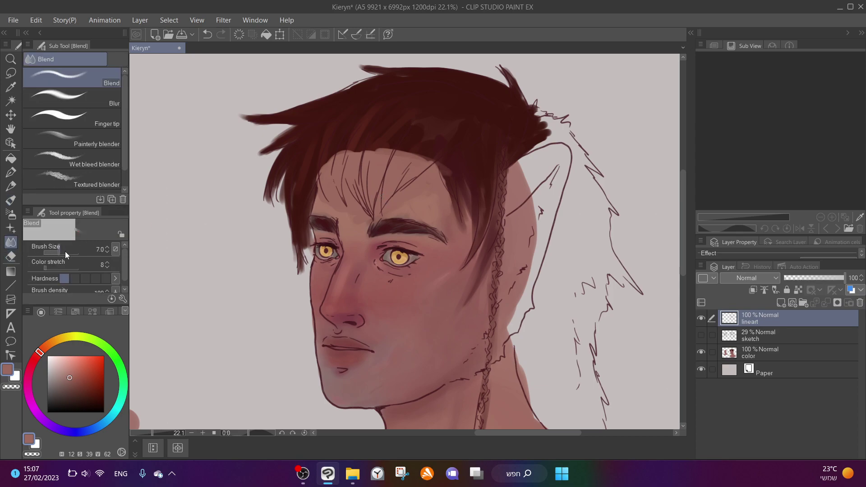
key(e)
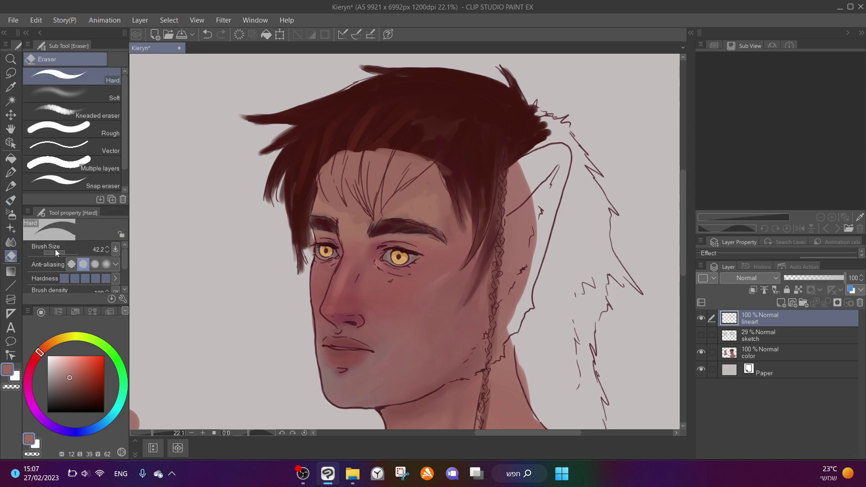
drag(66, 250, 72, 250)
mouse_move(370, 212)
mouse_down()
mouse_move(423, 187)
mouse_move(425, 173)
mouse_move(353, 176)
mouse_move(337, 197)
mouse_move(330, 190)
mouse_move(346, 166)
mouse_move(406, 168)
mouse_move(341, 180)
mouse_move(368, 144)
mouse_up()
scroll(368, 145, down, 3)
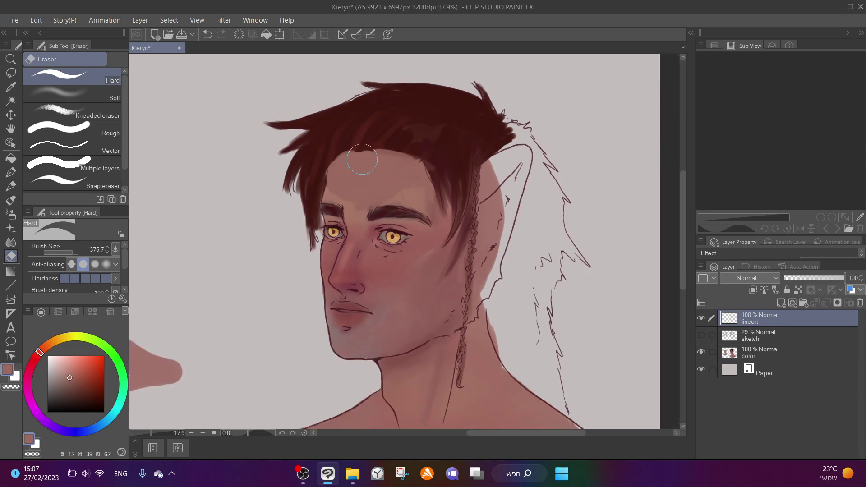
Smooth the bare forehead on the color layer with the round mixing brush in skin tone (H 14, S 39, V 65)
click(757, 351)
scroll(261, 129, up, 5)
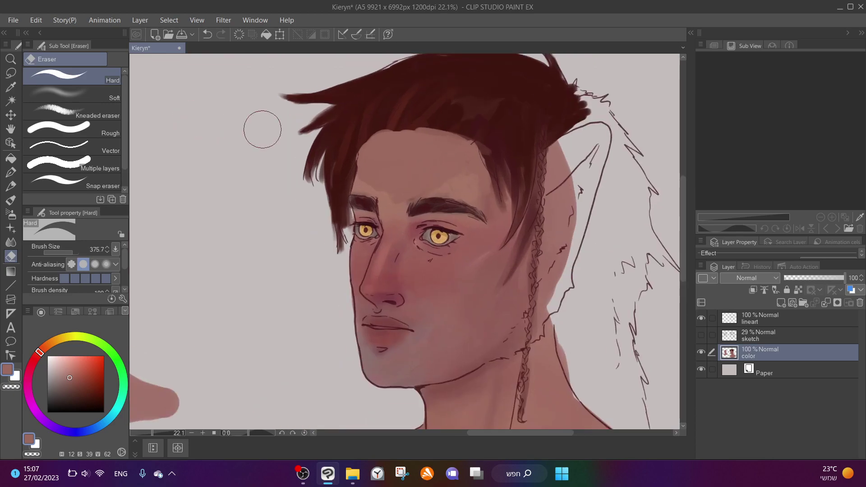
drag(523, 201, 470, 198)
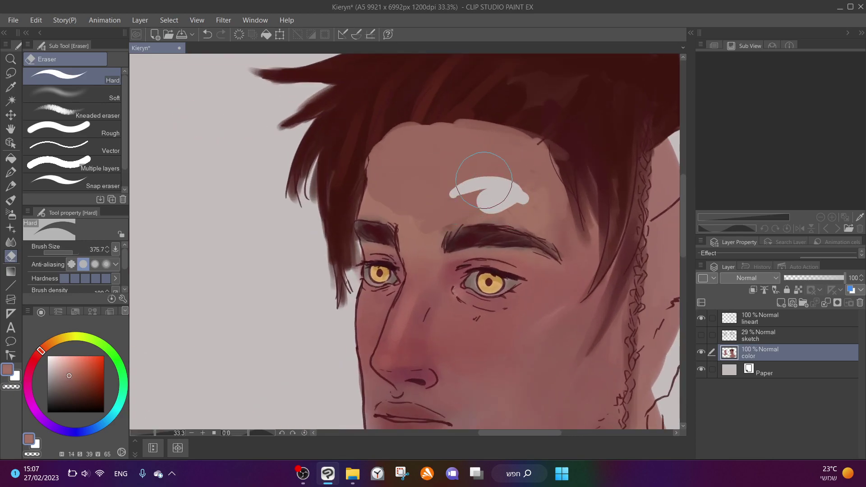
key(ctrl+z)
click(11, 199)
drag(526, 176, 516, 196)
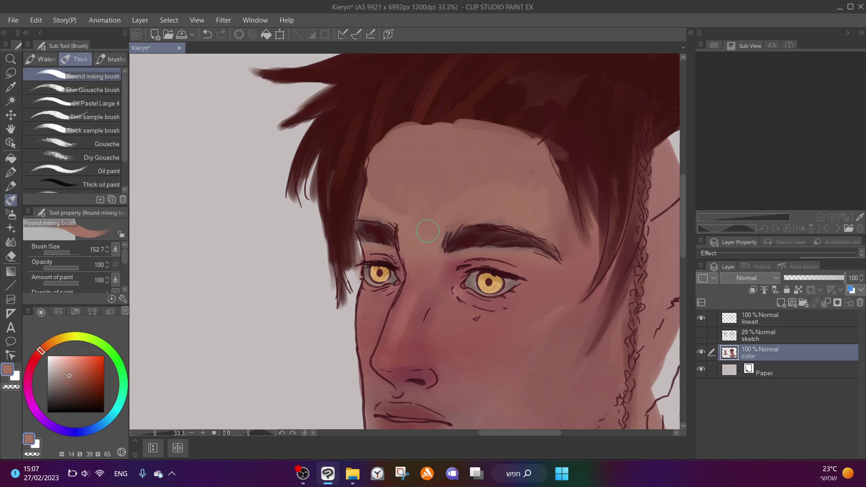
Repaint the fringe locks falling over the forehead in sampled dark red-brown (H 8, S 76, V 24) with a 290.5 brush
click(73, 251)
scroll(456, 120, down, 2)
alt+click(467, 123)
scroll(467, 124, up, 2)
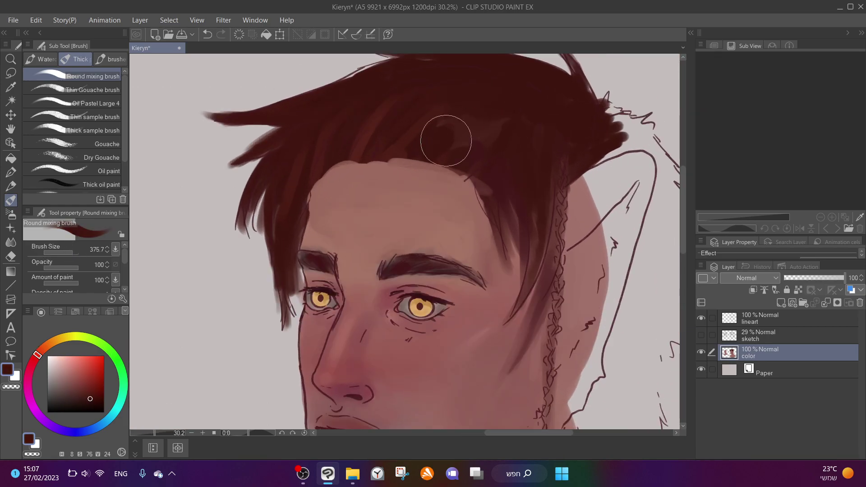
click(72, 250)
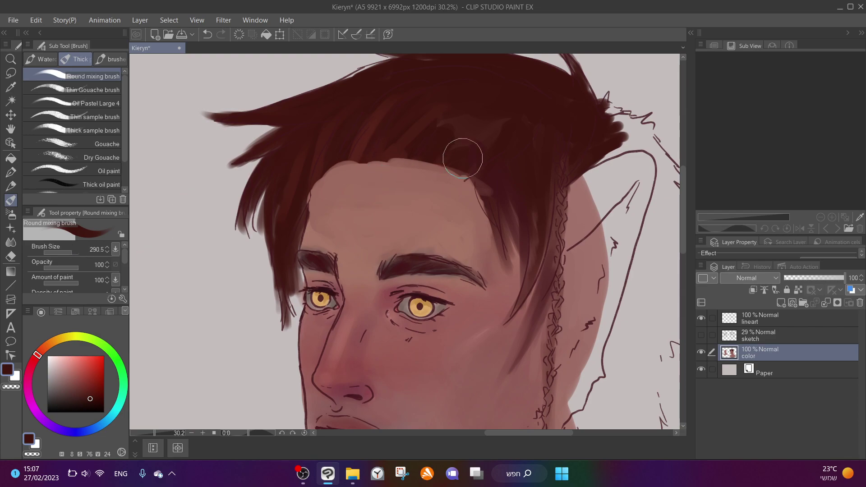
drag(437, 160, 380, 230)
mouse_move(407, 151)
mouse_down()
mouse_move(367, 198)
mouse_move(360, 231)
mouse_up()
drag(370, 170, 368, 237)
mouse_move(406, 155)
mouse_down()
mouse_move(370, 248)
mouse_move(379, 248)
mouse_move(399, 183)
mouse_up()
drag(451, 158, 411, 194)
mouse_move(389, 149)
mouse_down()
mouse_move(369, 149)
mouse_move(318, 226)
mouse_up()
mouse_move(352, 165)
mouse_down()
mouse_move(286, 236)
mouse_move(301, 219)
mouse_move(300, 202)
mouse_move(343, 158)
mouse_move(325, 187)
mouse_up()
Show and hide the sketch layer to compare the whole portrait with the original sketch
scroll(329, 150, down, 5)
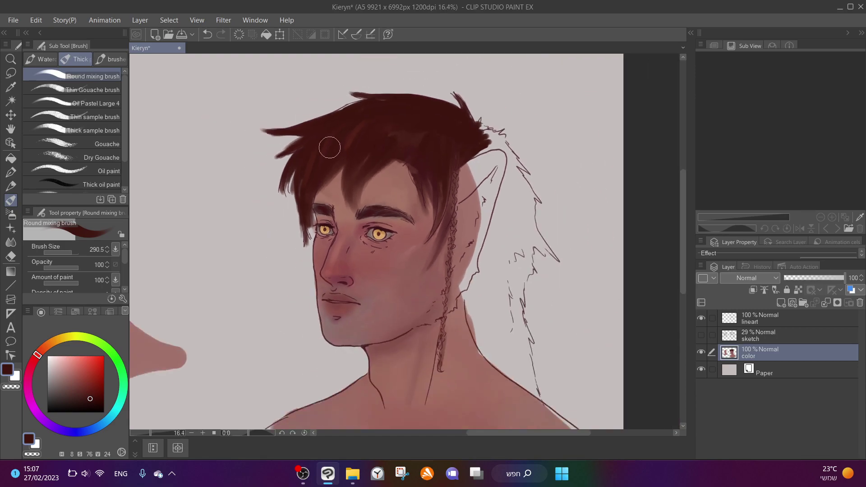
click(702, 319)
click(703, 335)
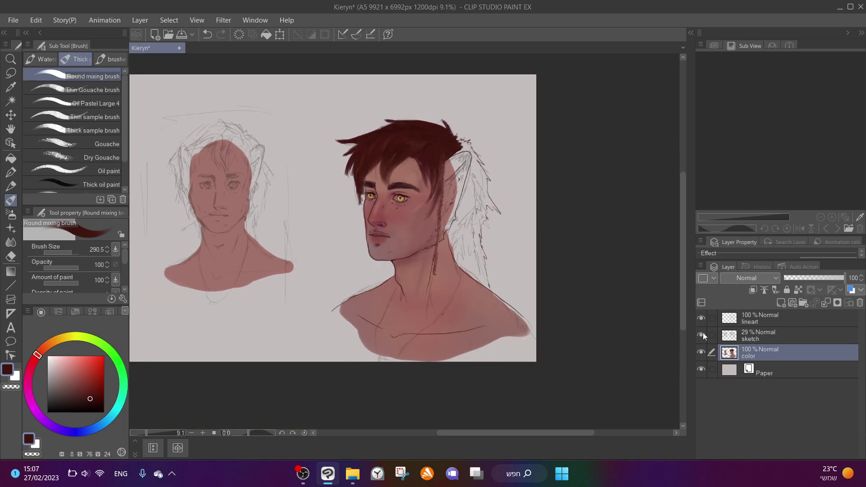
click(703, 334)
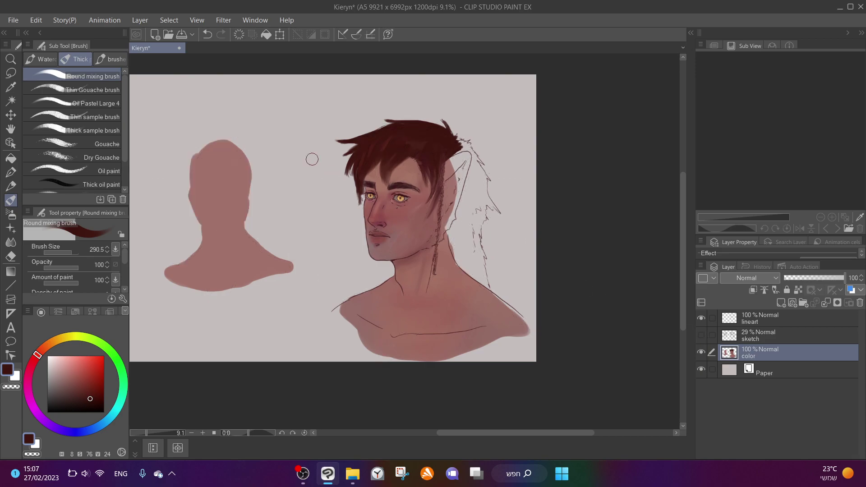
Refine the central fringe lock in sampled red-brown (H 9, S 75, V 25), adding thin strands with a 62.1 brush
scroll(311, 158, up, 4)
scroll(377, 156, up, 1)
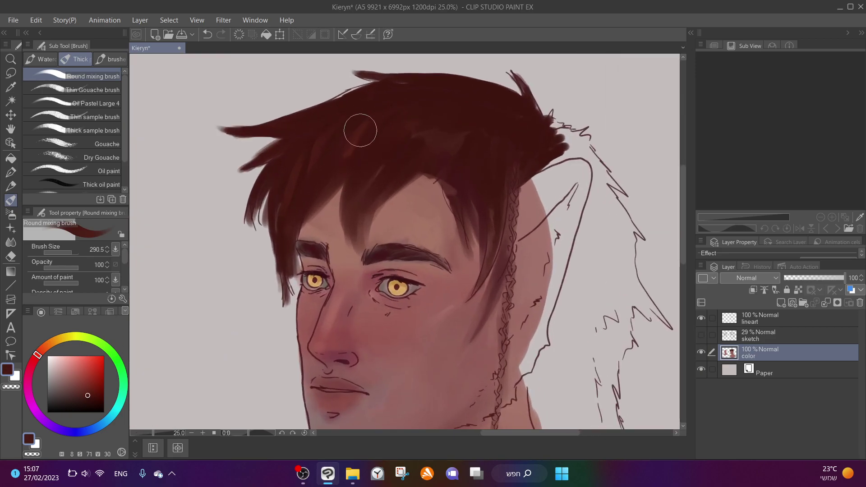
alt+click(386, 120)
mouse_move(389, 118)
mouse_down()
mouse_move(348, 176)
mouse_move(345, 166)
mouse_move(342, 231)
mouse_up()
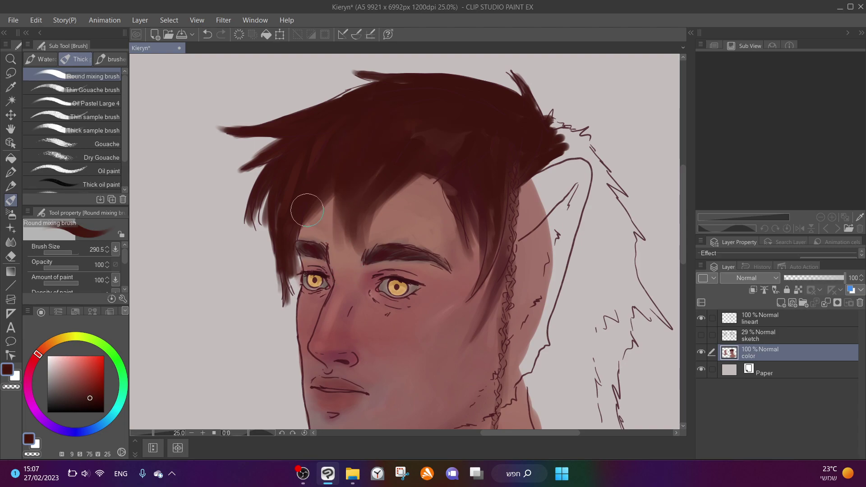
click(70, 250)
drag(73, 251, 69, 250)
mouse_move(344, 167)
mouse_down()
mouse_move(331, 239)
mouse_move(340, 248)
mouse_up()
drag(345, 184, 361, 249)
Add near-black brown (H 9, S 79, V 14) strand lines through the fringe, the far-side locks and the top of the hair
click(91, 405)
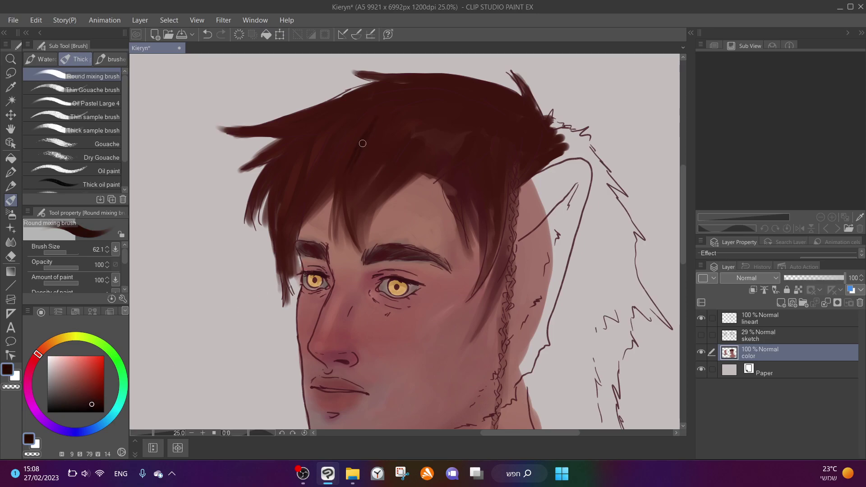
mouse_move(399, 186)
mouse_down()
mouse_move(365, 236)
mouse_move(365, 220)
mouse_up()
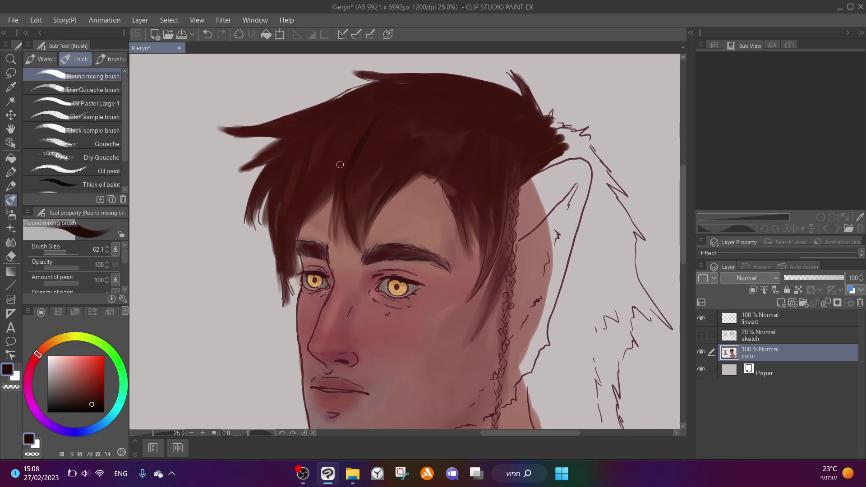
drag(336, 182, 301, 235)
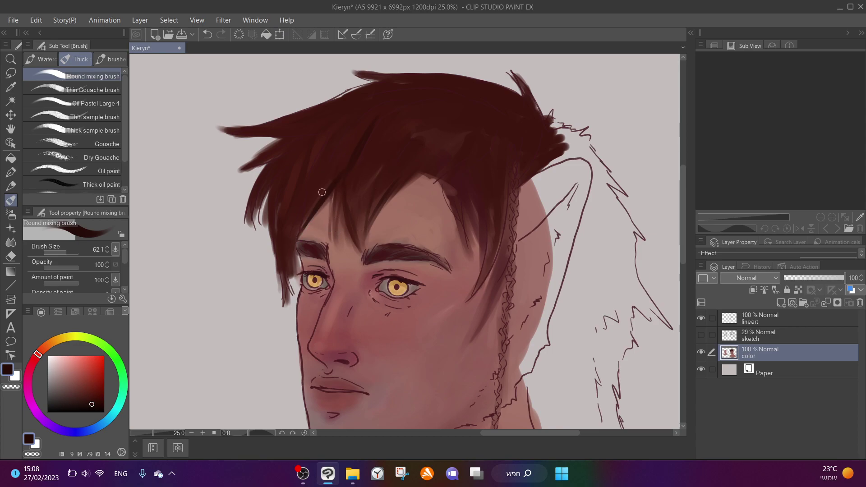
drag(279, 179, 247, 231)
drag(284, 151, 268, 161)
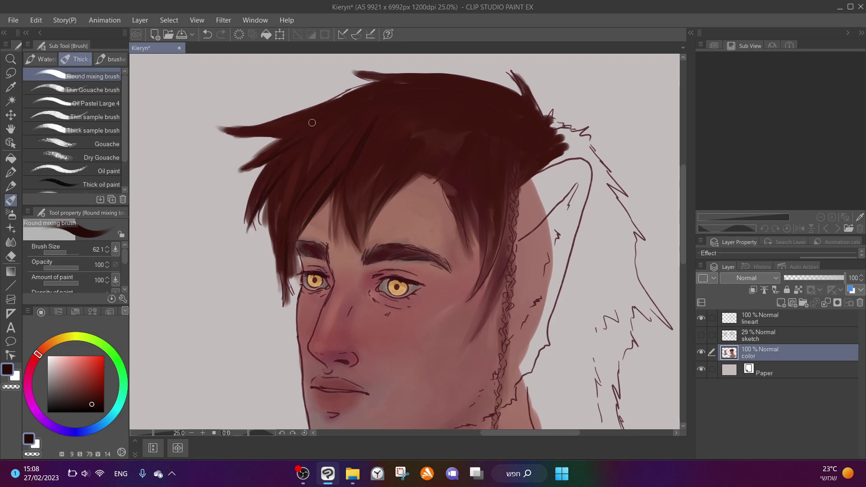
mouse_move(378, 82)
mouse_down()
mouse_move(349, 91)
mouse_move(382, 80)
mouse_move(382, 87)
mouse_move(432, 88)
mouse_up()
drag(371, 80, 353, 73)
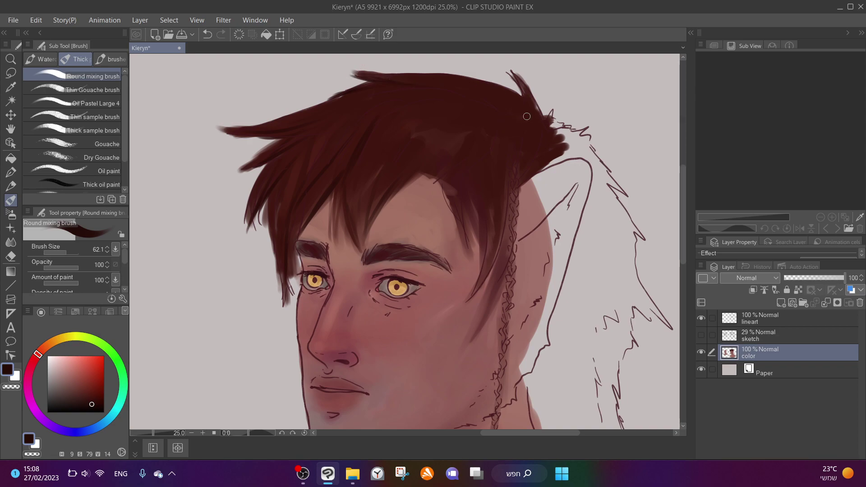
drag(495, 219, 465, 298)
drag(498, 234, 461, 295)
key(ctrl+z)
scroll(522, 196, down, 1)
key(ctrl+z)
Darken the side lock beside the near temple with thin near-black brown strands and undo the last stroke
drag(493, 250, 476, 282)
drag(472, 227, 446, 174)
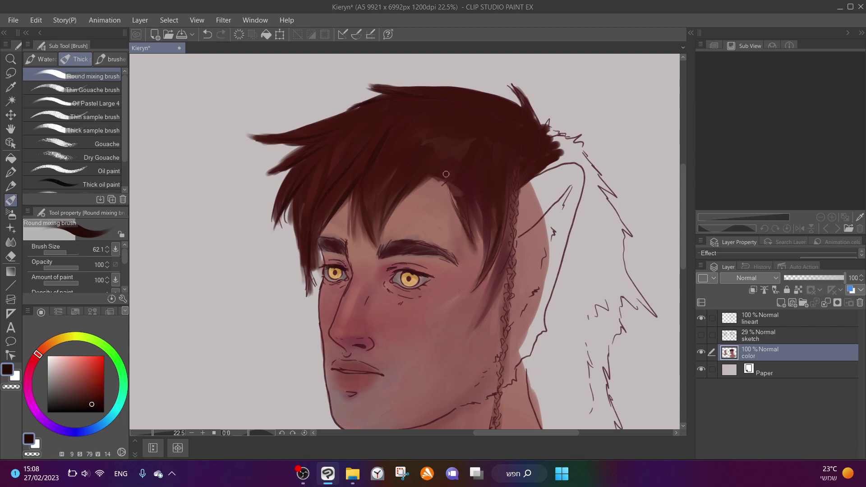
drag(463, 211, 456, 195)
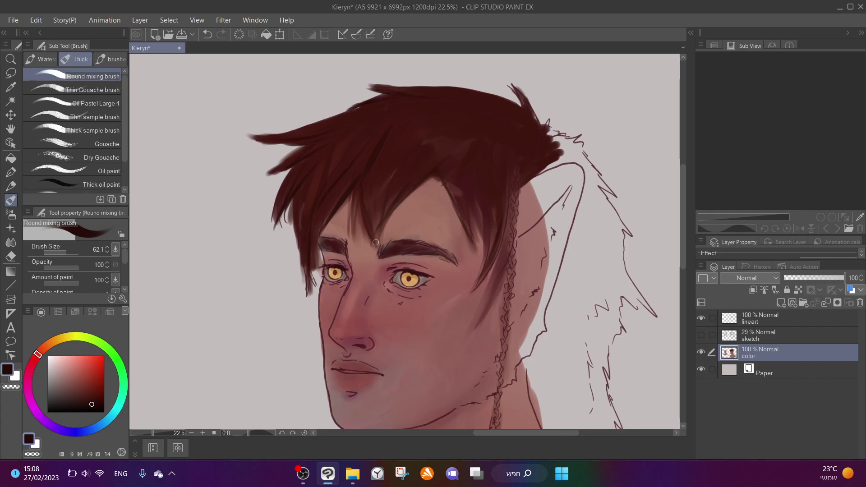
key(ctrl+z)
Sample a lighter red-brown from the fringe (H 9, S 66, V 29) and set the brush size to 152.7
click(73, 251)
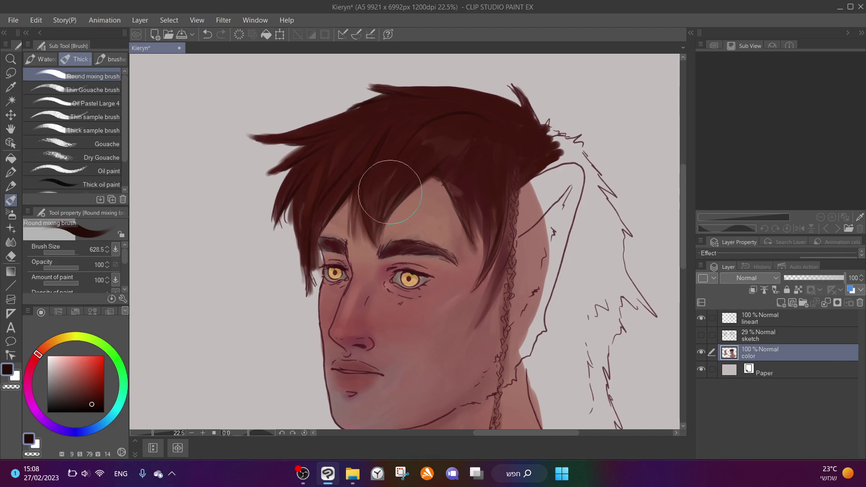
alt+click(388, 192)
click(70, 251)
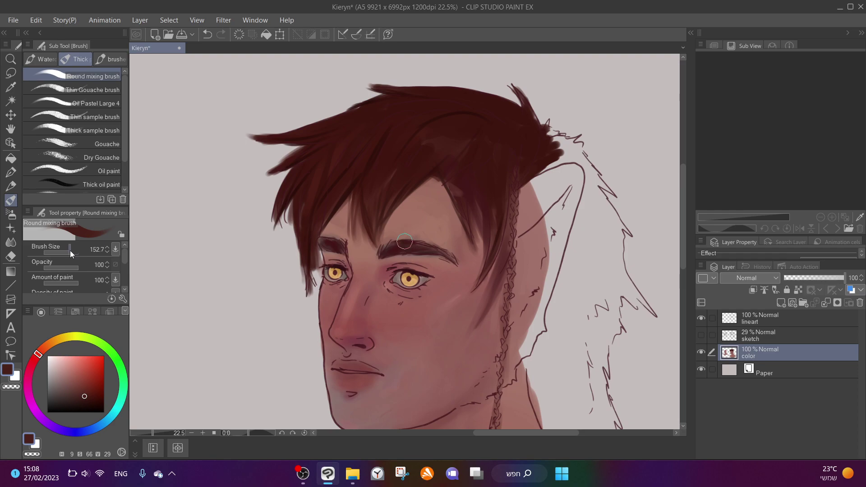
Toggle the lineart, sketch and color layers to compare the painted hair, leaving the lineart hidden and the sketch shown
click(702, 336)
click(702, 335)
click(702, 335)
click(702, 319)
click(703, 319)
click(702, 335)
click(702, 318)
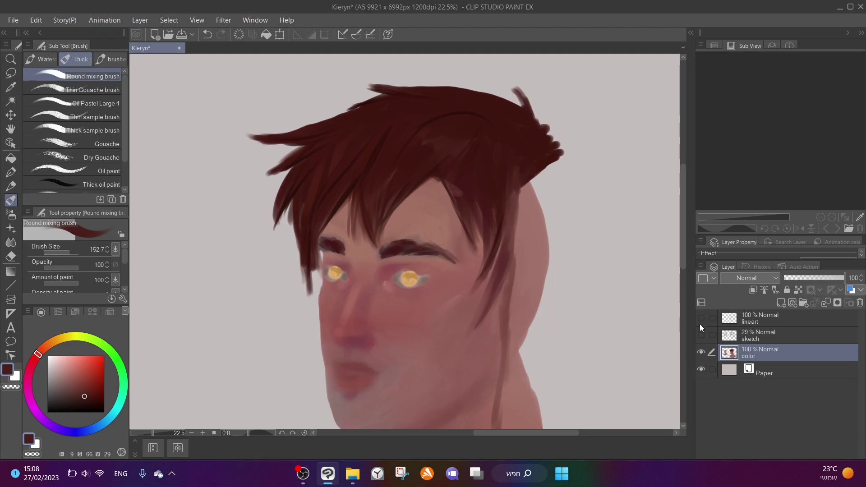
click(703, 352)
click(702, 334)
click(702, 334)
click(703, 336)
click(703, 352)
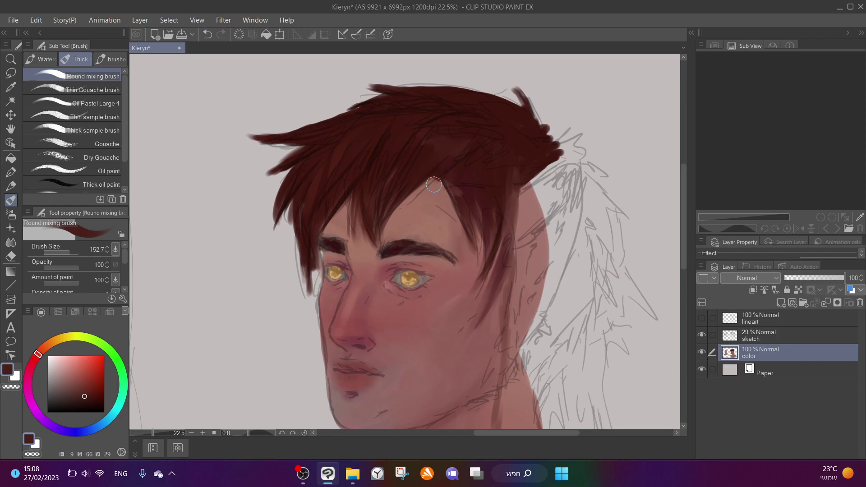
Fill the fringe edge at the near temple's hairline with red-brown (H 9, S 66, V 29) and compare it with the sketch
drag(448, 165, 419, 198)
click(446, 175)
click(701, 335)
click(702, 336)
click(703, 348)
click(702, 347)
Shorten the side lock over the near cheek with sampled skin tone (H 5, S 39, V 56) and redefine its tip with hair colour
alt+click(441, 328)
mouse_move(464, 344)
mouse_down()
mouse_move(505, 252)
mouse_move(487, 293)
mouse_move(502, 260)
mouse_move(496, 299)
mouse_up()
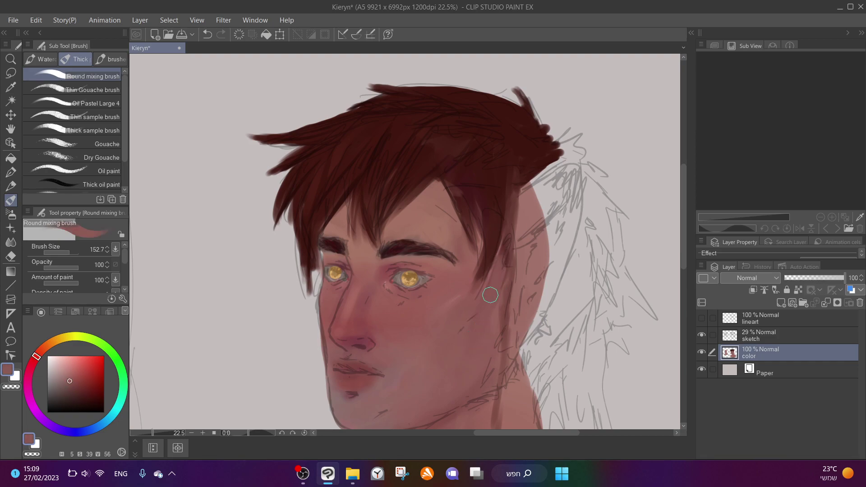
alt+click(498, 212)
drag(496, 258, 461, 302)
alt+click(471, 281)
Fill the hair at the near temple with dark red (H 0, S 65, V 26) and clean its lower edge with skin tone (H 10, S 41, V 60)
alt+click(469, 179)
drag(456, 165, 470, 239)
mouse_move(454, 190)
mouse_down()
mouse_move(467, 240)
mouse_move(470, 199)
mouse_move(475, 223)
mouse_up()
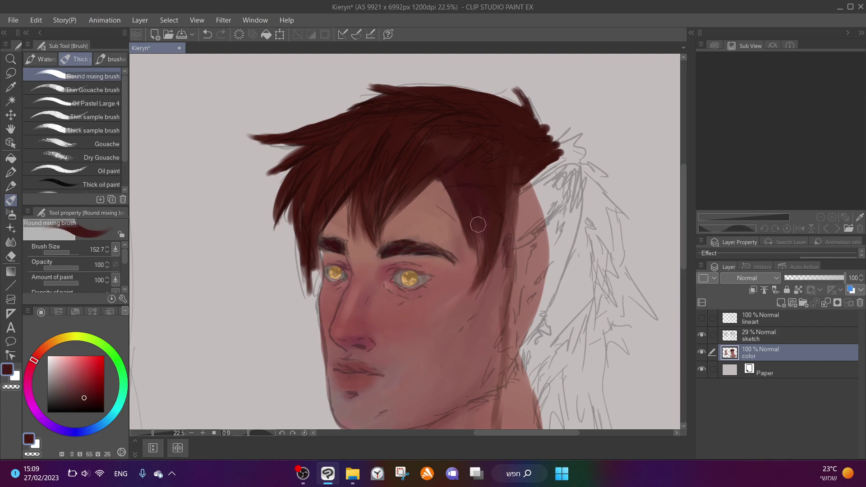
alt+click(471, 252)
alt+click(468, 256)
mouse_move(474, 264)
mouse_down()
mouse_move(472, 238)
mouse_move(466, 244)
mouse_up()
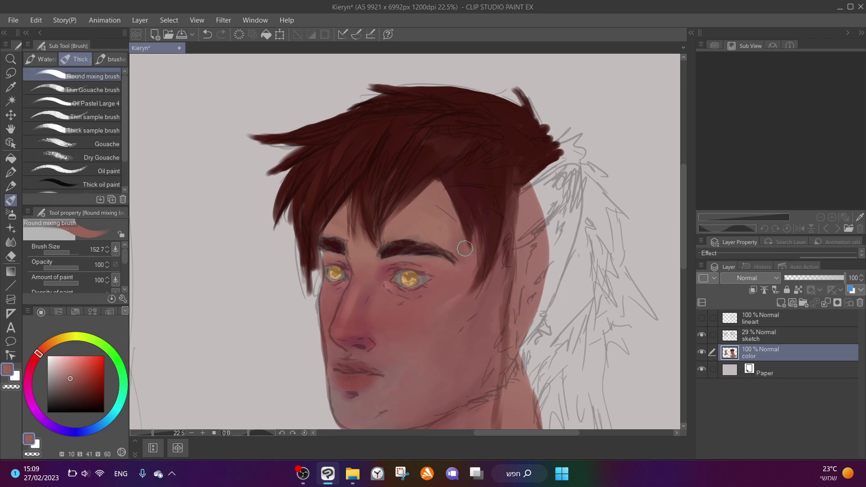
Paint the fringe lock above the near brow with sampled red-brown (H 4, S 62, V 28), then hide the sketch and show the lineart
alt+click(451, 169)
drag(454, 145, 397, 221)
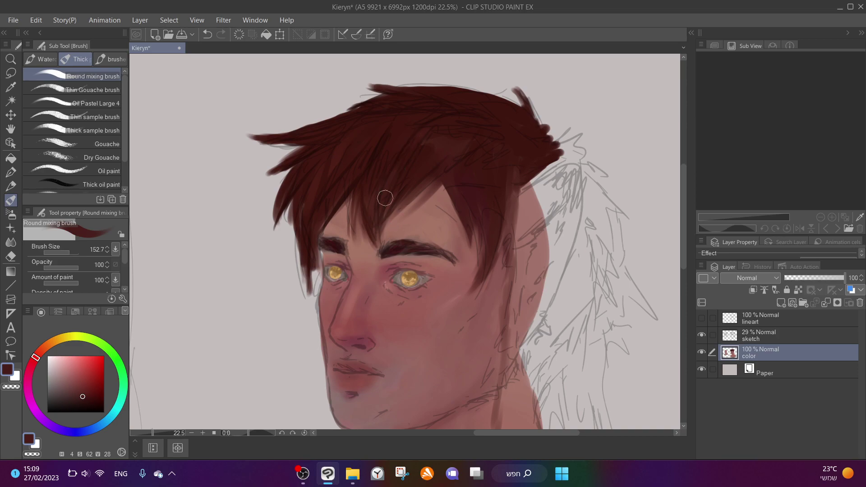
click(702, 335)
click(702, 318)
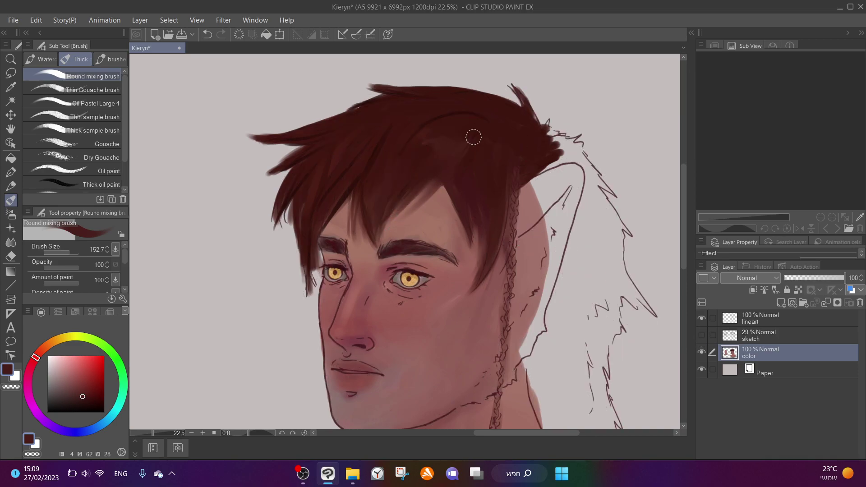
Blend the fringe above the near brow with sampled red-brown (H 5, S 66, V 28) and add darker strands (H 5, S 76, V 22) at brush size 91.3
alt+click(439, 201)
alt+click(449, 179)
alt+click(449, 179)
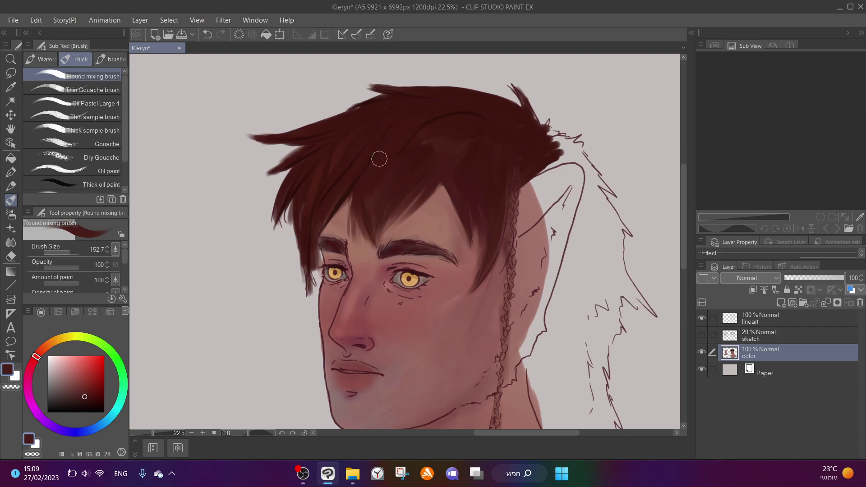
drag(91, 400, 90, 400)
click(68, 251)
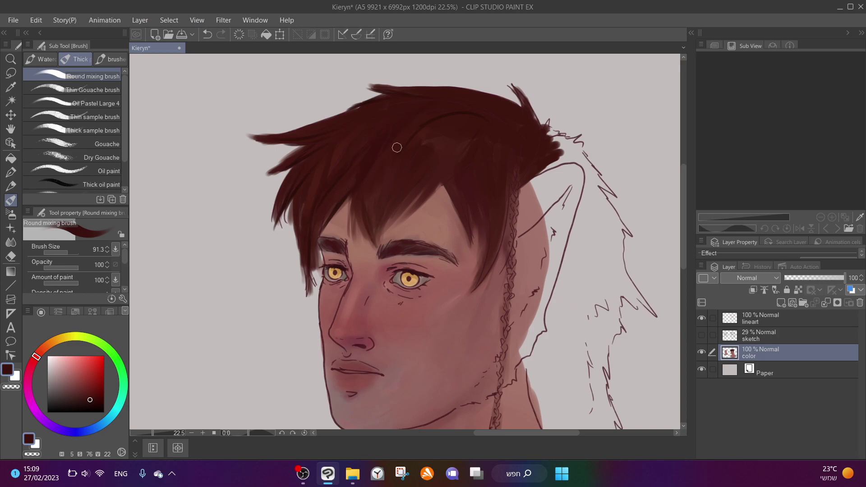
drag(425, 188, 406, 201)
drag(464, 160, 442, 236)
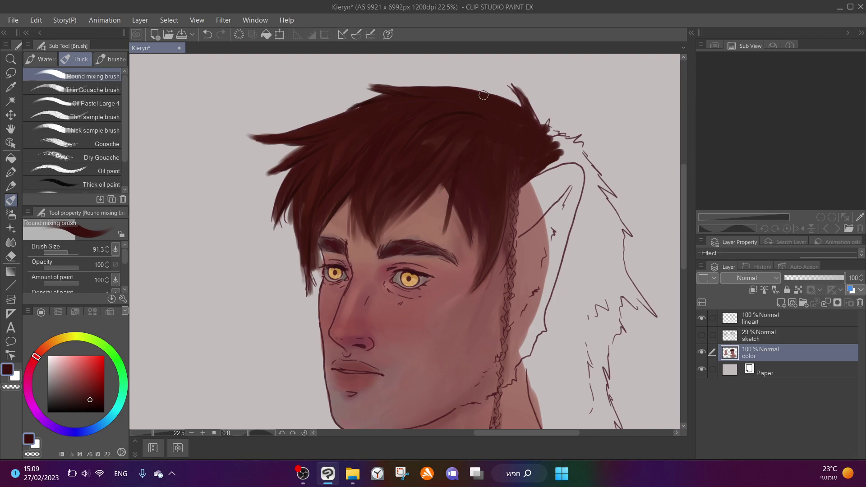
Undo the last strand and repaint fine dark strands above the near brow and over the near temple
key(ctrl+z)
drag(461, 174, 422, 227)
drag(456, 174, 419, 234)
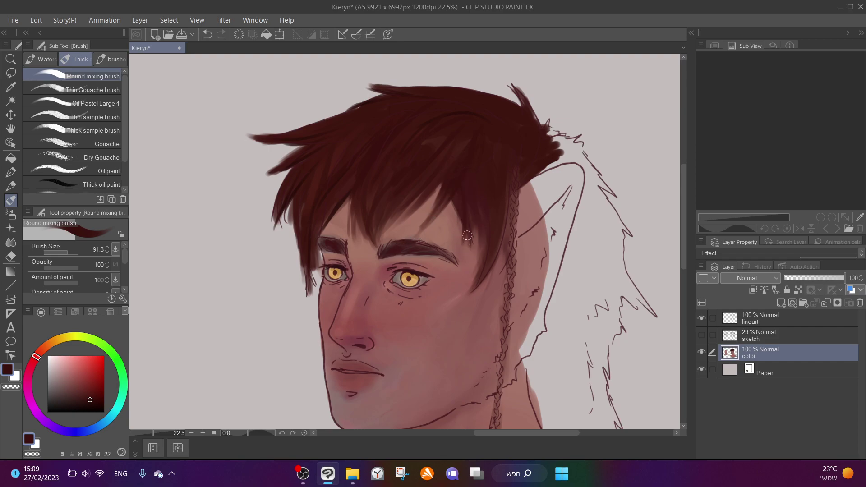
drag(474, 250, 489, 200)
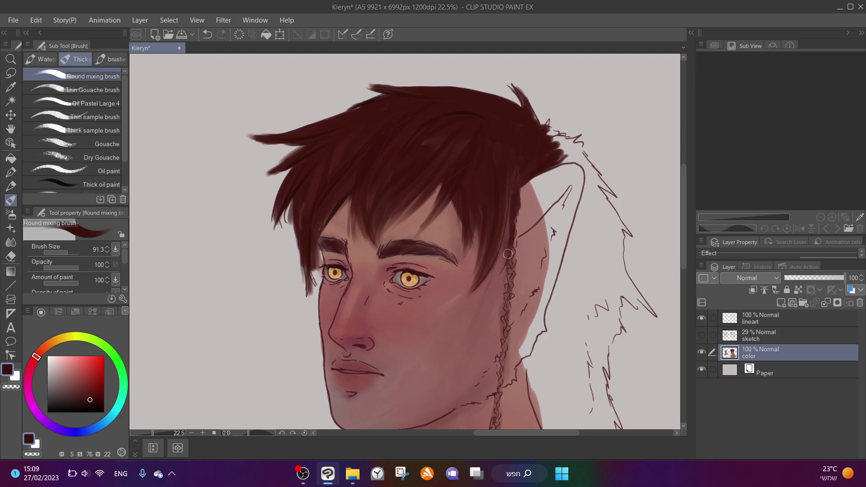
Paint the thin braid in front of the ear dark red-brown (H 5, S 76, V 22) down to its tip, then sample red-brown (H 5, S 65, V 27)
drag(512, 255, 516, 271)
drag(507, 303, 504, 325)
scroll(504, 337, down, 4)
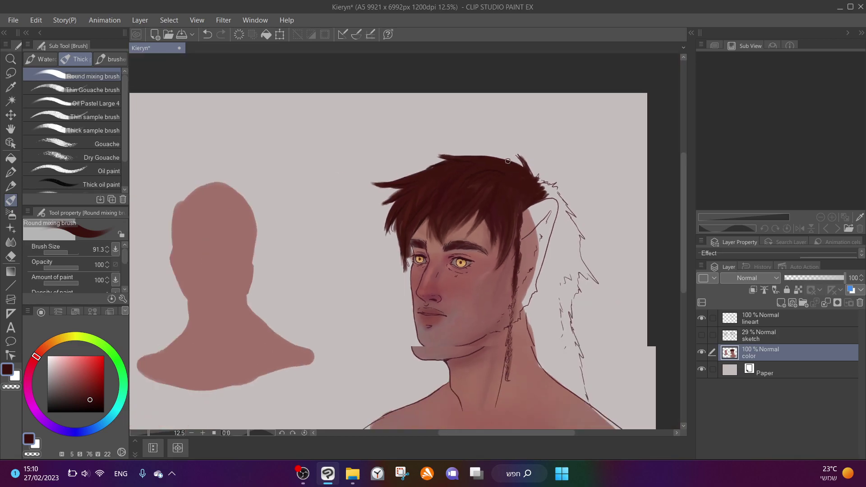
scroll(522, 269, up, 2)
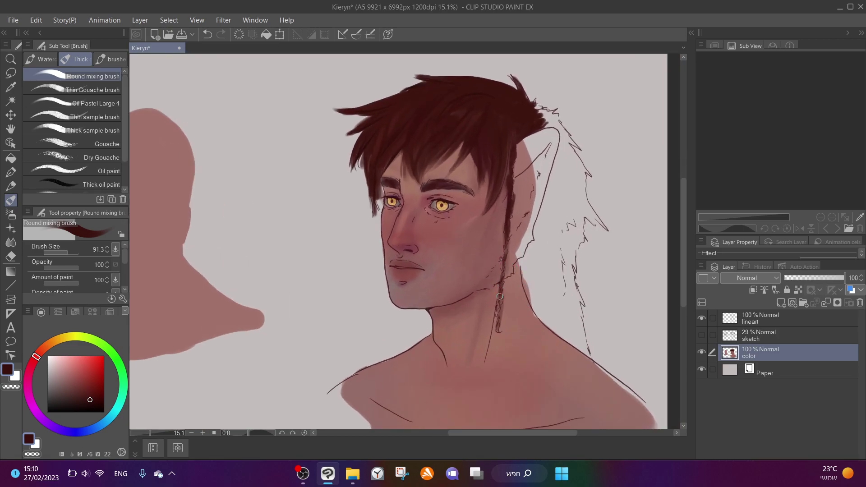
alt+click(520, 169)
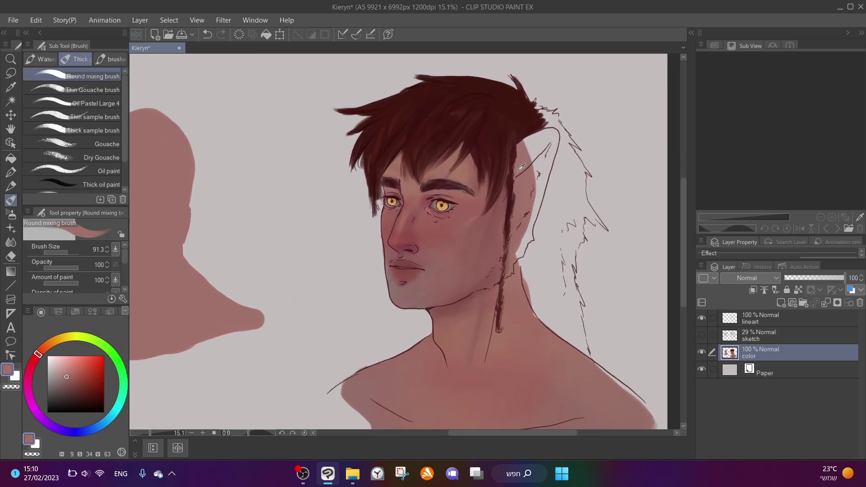
alt+click(510, 178)
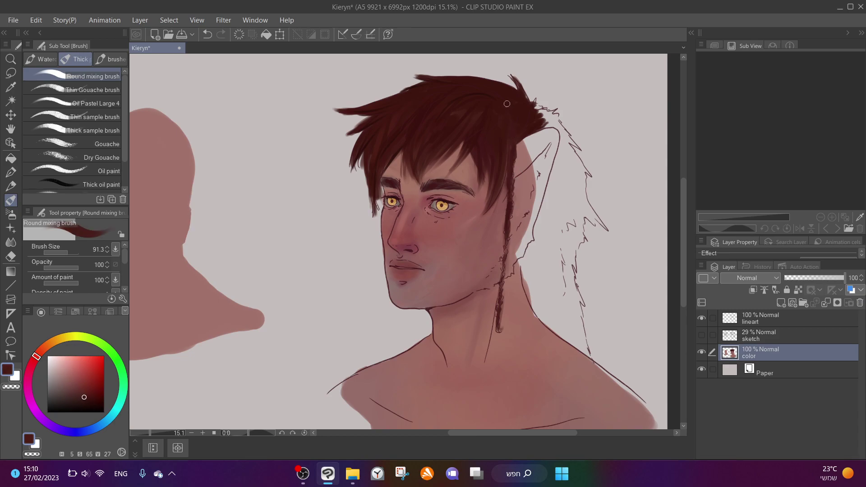
scroll(509, 105, down, 1)
scroll(573, 127, up, 2)
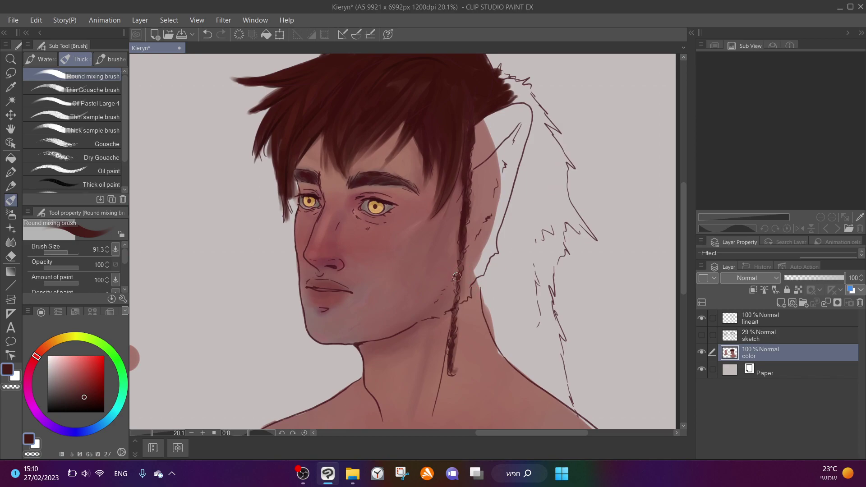
Fill the ear and the fur patch at the jaw corner with grey-brown (H 9, S 25, V 40) at brush size 330.4
click(78, 395)
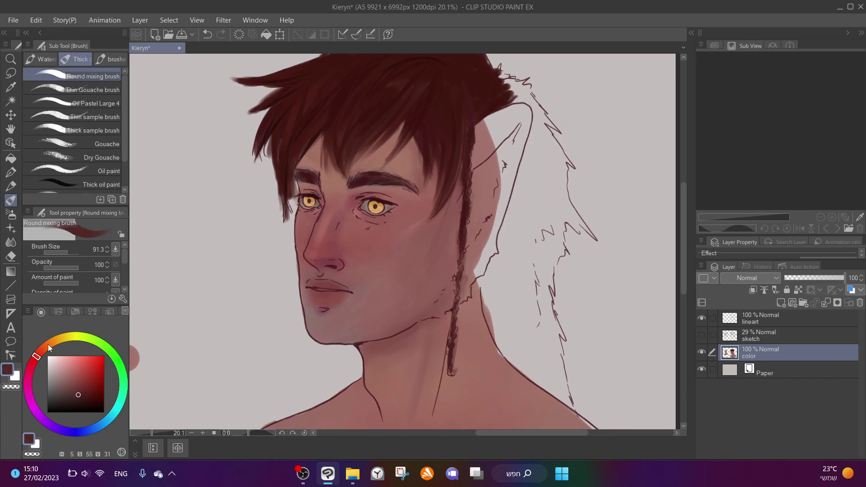
drag(47, 346, 42, 350)
drag(75, 251, 72, 251)
click(69, 384)
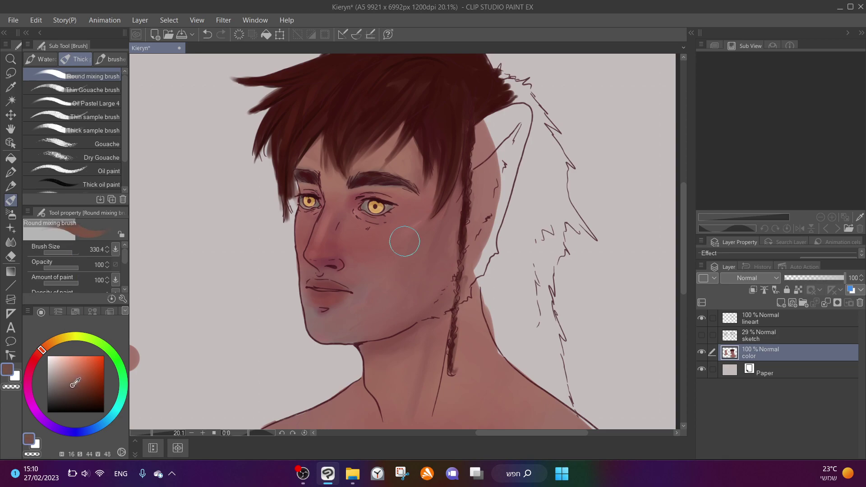
mouse_move(41, 351)
mouse_down()
mouse_move(34, 361)
mouse_move(66, 342)
mouse_move(108, 394)
mouse_move(36, 371)
mouse_move(38, 354)
mouse_up()
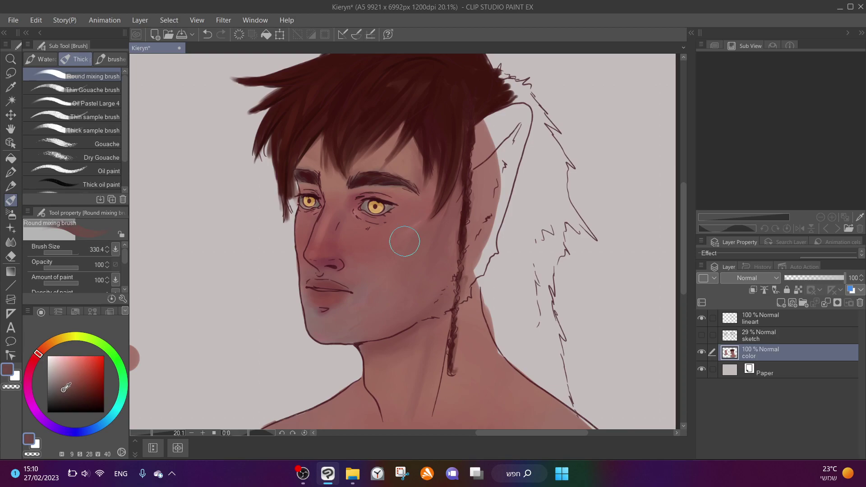
mouse_move(472, 262)
mouse_down()
mouse_move(466, 288)
mouse_move(483, 255)
mouse_move(482, 209)
mouse_move(495, 159)
mouse_move(484, 172)
mouse_move(477, 164)
mouse_move(481, 133)
mouse_move(478, 145)
mouse_move(518, 108)
mouse_move(490, 235)
mouse_move(501, 147)
mouse_move(492, 147)
mouse_move(501, 130)
mouse_move(477, 267)
mouse_move(440, 309)
mouse_move(464, 291)
mouse_up()
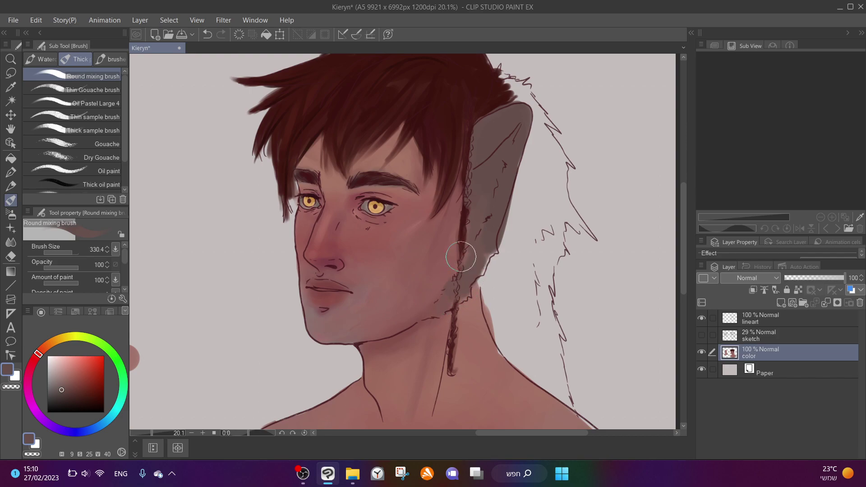
Texture the jaw-corner fur and inner ear in dark brown (H 9, S 44, V 29) using the SCRATCHES_V 2 brush at size 173.7
click(72, 397)
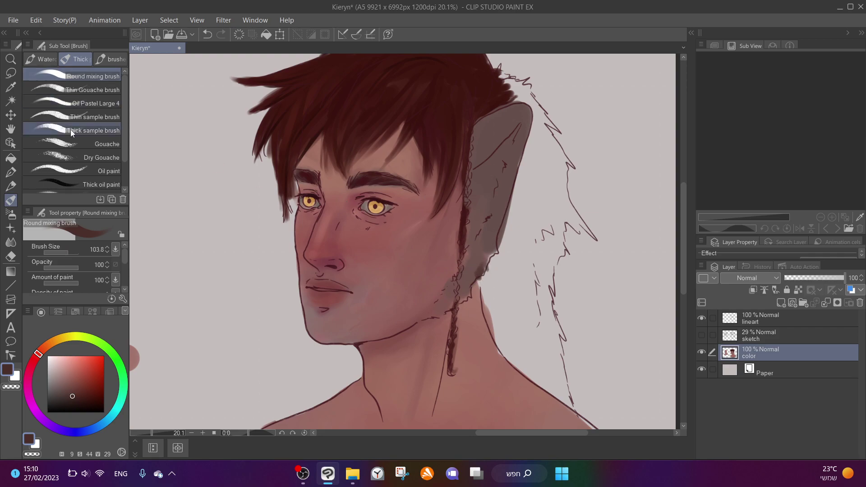
click(110, 61)
scroll(98, 142, down, 1)
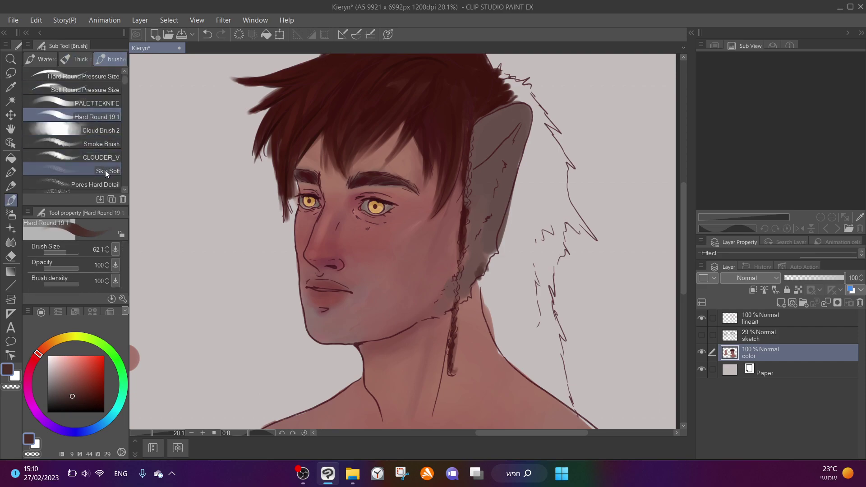
scroll(96, 149, up, 1)
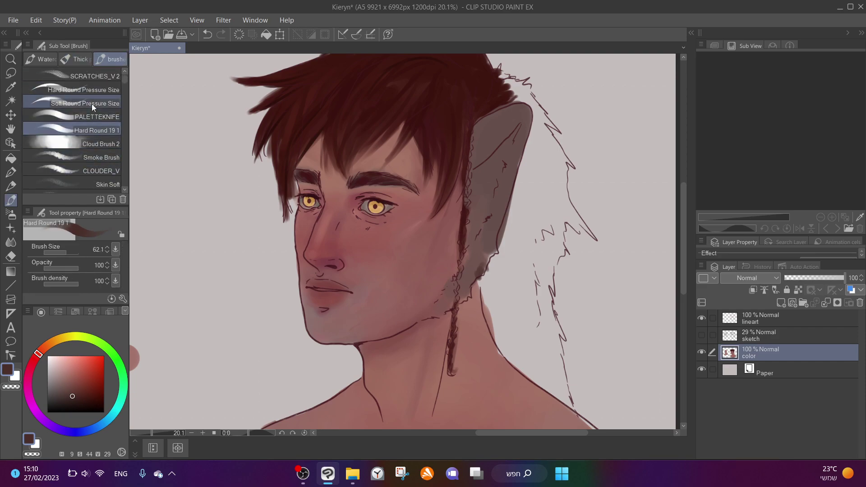
click(83, 77)
scroll(439, 250, up, 1)
mouse_move(482, 264)
mouse_down()
mouse_move(487, 281)
mouse_move(477, 282)
mouse_move(476, 298)
mouse_move(503, 251)
mouse_move(489, 281)
mouse_move(476, 276)
mouse_move(461, 311)
mouse_move(445, 320)
mouse_up()
drag(480, 287, 491, 251)
mouse_move(505, 193)
mouse_down()
mouse_move(522, 179)
mouse_move(499, 217)
mouse_move(524, 174)
mouse_move(519, 163)
mouse_move(545, 93)
mouse_up()
drag(501, 166, 535, 103)
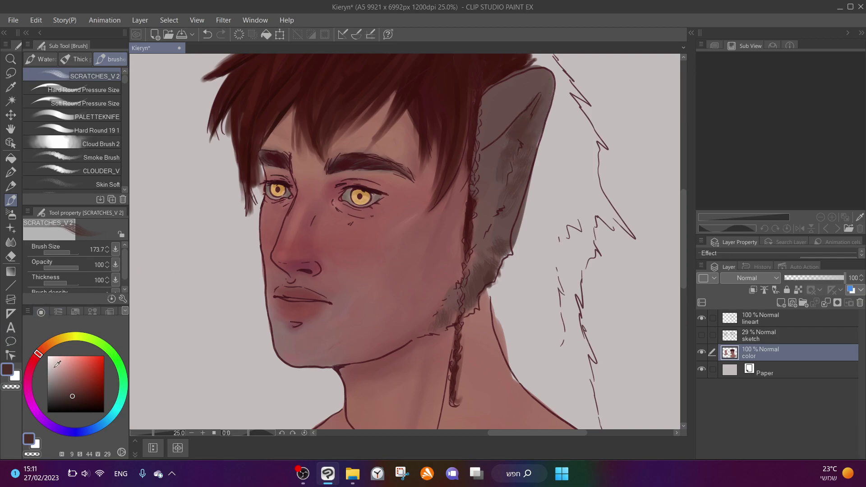
Add pale grey fur highlights down the middle of the inner ear
click(53, 370)
mouse_move(500, 152)
mouse_down()
mouse_move(483, 168)
mouse_move(515, 140)
mouse_move(480, 223)
mouse_move(504, 157)
mouse_move(498, 147)
mouse_move(528, 124)
mouse_move(506, 158)
mouse_move(533, 112)
mouse_move(517, 127)
mouse_move(501, 202)
mouse_up()
drag(514, 120, 509, 131)
Paint reddish-brown fur (H 9, S 54, V 38) at the ear's base and along the jaw, with deeper red accents (H 9, S 80, V 35)
click(81, 390)
drag(502, 251, 489, 259)
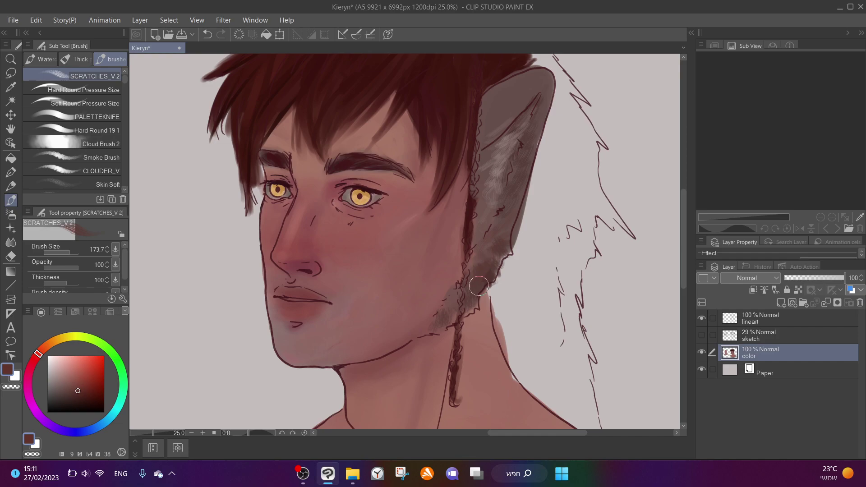
drag(453, 288, 418, 328)
mouse_move(428, 307)
mouse_down()
mouse_move(420, 333)
mouse_move(401, 338)
mouse_move(458, 316)
mouse_move(435, 324)
mouse_up()
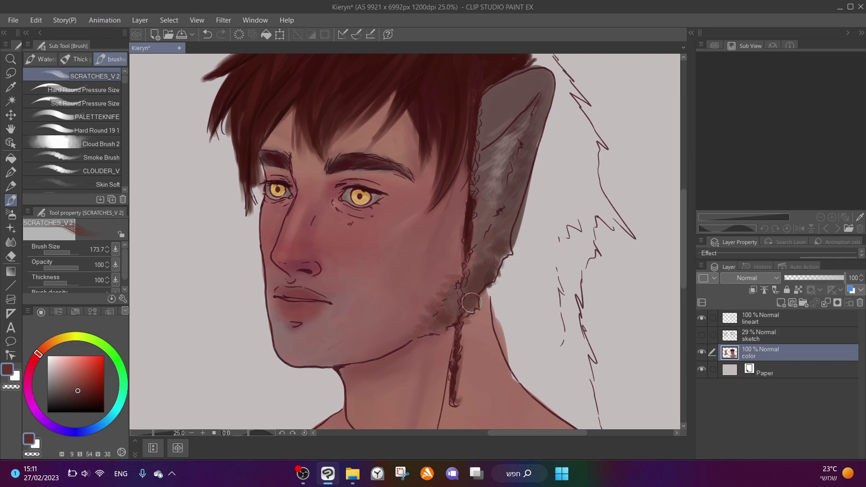
click(92, 393)
drag(457, 292, 471, 308)
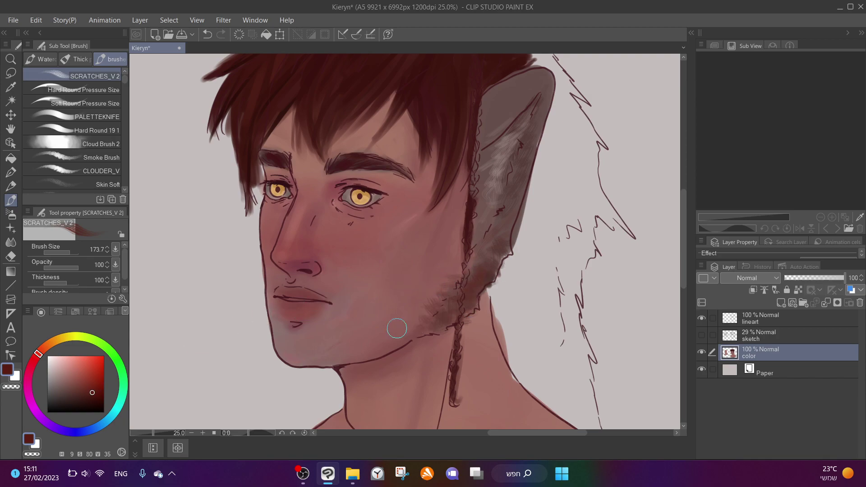
Add near-black fur shadows (H 9, S 92, V 14) to the jaw-corner fur, ear tip and sides of the inner ear
click(99, 405)
drag(473, 277, 456, 321)
mouse_move(562, 90)
mouse_down()
mouse_move(543, 91)
mouse_move(552, 82)
mouse_move(545, 95)
mouse_move(546, 74)
mouse_move(526, 85)
mouse_move(528, 75)
mouse_move(502, 92)
mouse_move(500, 114)
mouse_move(523, 105)
mouse_move(512, 116)
mouse_move(537, 88)
mouse_move(508, 91)
mouse_up()
mouse_move(538, 117)
mouse_down()
mouse_move(524, 149)
mouse_move(511, 155)
mouse_move(520, 159)
mouse_move(503, 180)
mouse_move(496, 231)
mouse_up()
mouse_move(535, 143)
mouse_down()
mouse_move(516, 108)
mouse_move(486, 131)
mouse_move(510, 123)
mouse_move(486, 142)
mouse_move(518, 129)
mouse_move(471, 152)
mouse_move(534, 105)
mouse_move(508, 123)
mouse_move(507, 136)
mouse_move(485, 139)
mouse_move(483, 163)
mouse_up()
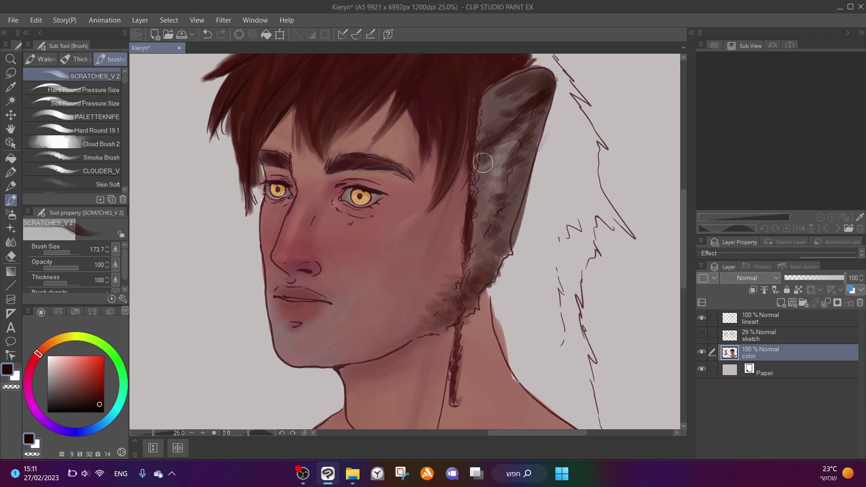
mouse_move(499, 112)
mouse_down()
mouse_move(481, 118)
mouse_move(469, 163)
mouse_move(504, 96)
mouse_move(496, 92)
mouse_move(504, 105)
mouse_move(526, 85)
mouse_move(517, 108)
mouse_up()
Cover the upper ear with sampled brown (H 12, S 41, V 29) and shade its tip and outer side with dark wine red (H 355, S 62, V 25)
scroll(517, 107, down, 3)
alt+click(503, 114)
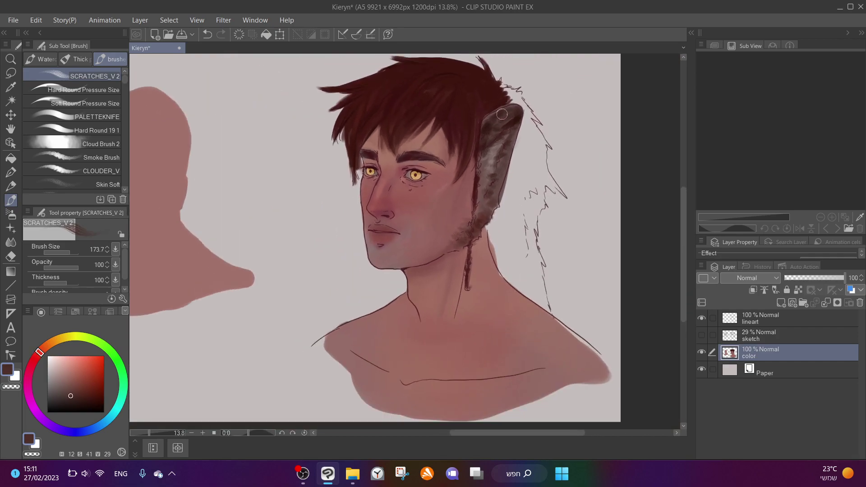
scroll(515, 117, up, 3)
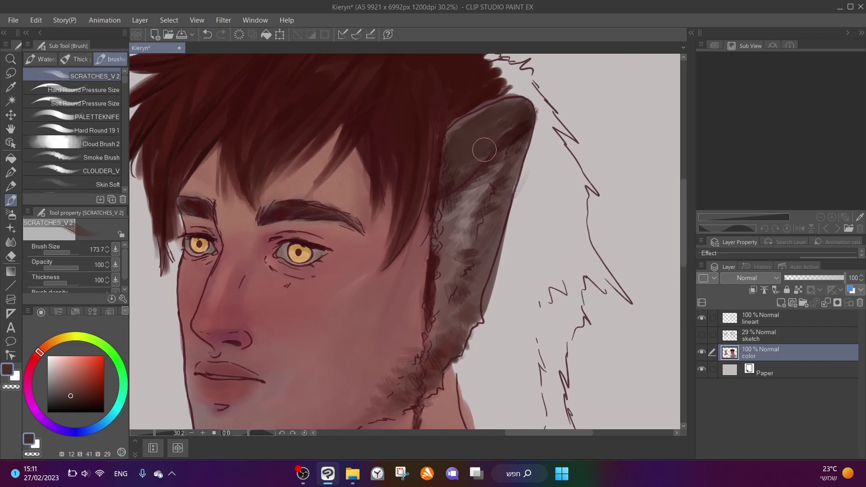
alt+click(512, 133)
mouse_move(480, 175)
mouse_down()
mouse_move(444, 212)
mouse_move(453, 267)
mouse_move(464, 238)
mouse_move(486, 233)
mouse_move(478, 206)
mouse_move(493, 180)
mouse_move(459, 265)
mouse_move(468, 272)
mouse_move(446, 305)
mouse_move(469, 287)
mouse_move(494, 219)
mouse_up()
scroll(519, 167, down, 3)
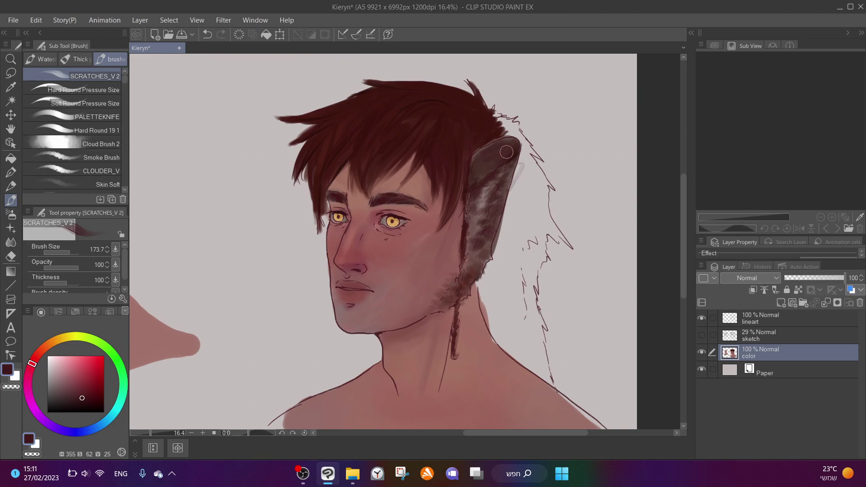
Darken the ear tip and upper rim with near-black brown (H 7, S 71, V 14) using the 样本画笔 2 2 brush at size 134.3
scroll(517, 135, up, 3)
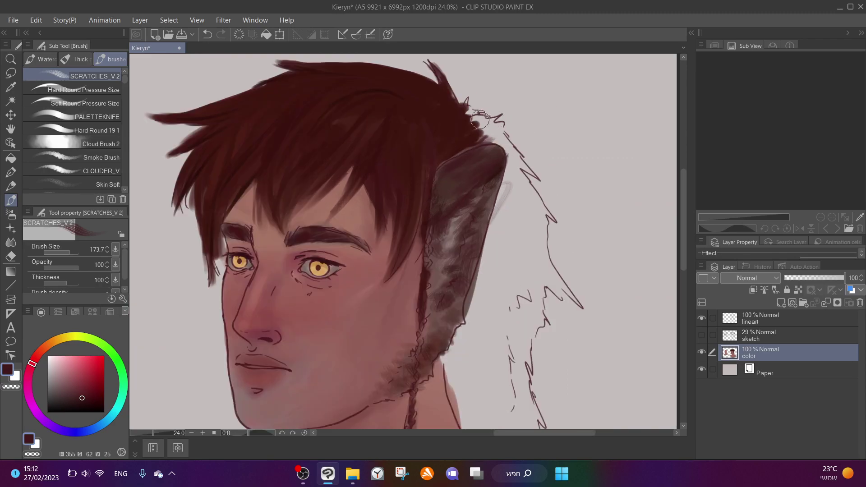
click(75, 59)
scroll(102, 119, down, 2)
scroll(103, 119, up, 2)
scroll(101, 118, down, 2)
scroll(93, 131, up, 2)
scroll(90, 131, down, 2)
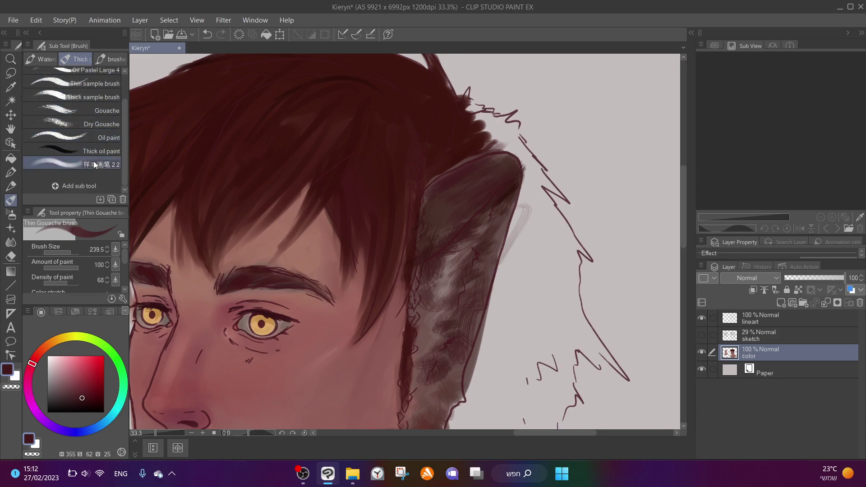
click(94, 164)
drag(75, 248, 72, 254)
alt+click(450, 170)
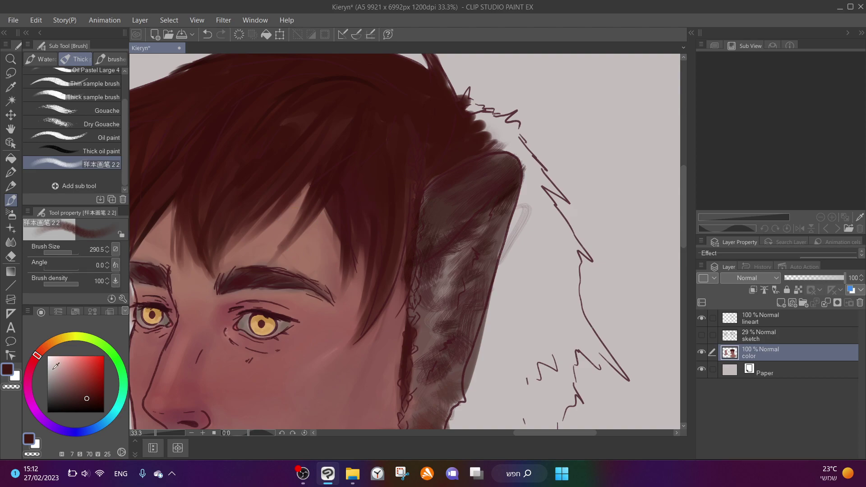
click(87, 405)
click(69, 251)
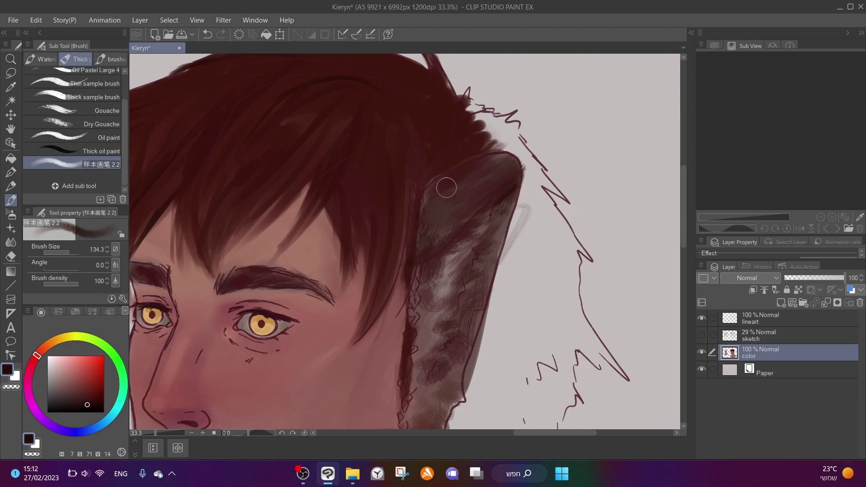
mouse_move(448, 174)
mouse_down()
mouse_move(501, 156)
mouse_move(485, 177)
mouse_move(513, 166)
mouse_move(497, 199)
mouse_move(437, 233)
mouse_move(459, 222)
mouse_move(464, 233)
mouse_move(478, 231)
mouse_move(439, 251)
mouse_move(496, 213)
mouse_move(479, 213)
mouse_move(509, 221)
mouse_up()
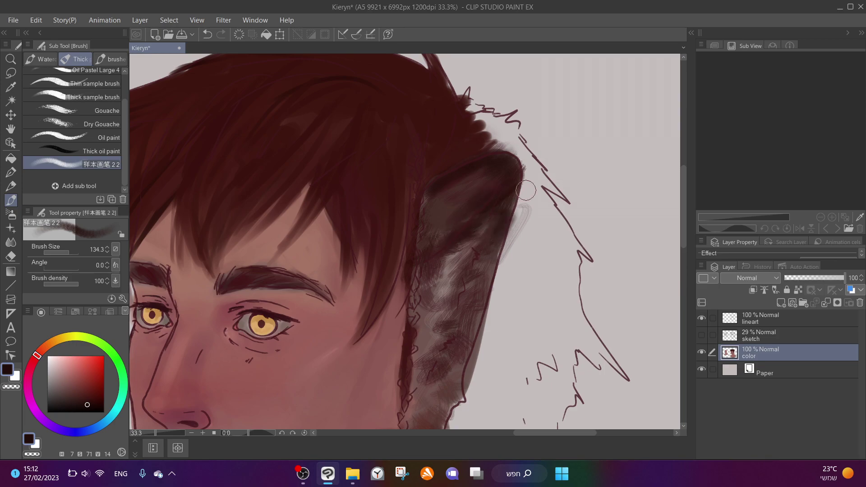
Deepen the fur shadows at the ear's base and jaw corner with the near-black brown
scroll(494, 214, down, 1)
mouse_move(463, 348)
mouse_down()
mouse_move(447, 356)
mouse_move(450, 375)
mouse_up()
scroll(452, 361, down, 2)
scroll(450, 374, up, 2)
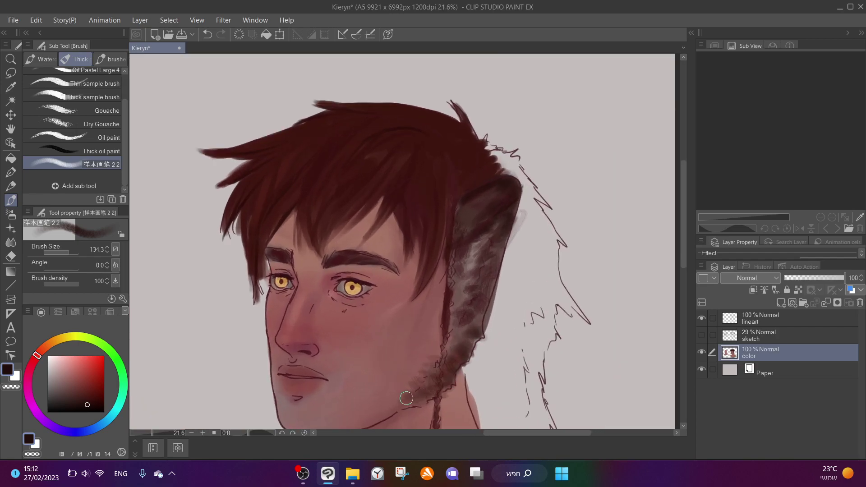
Trim and soften the fur's edge on the cheek and jaw with sampled skin tones (H 3, S 39, V 57 and H 4, S 38, V 56)
alt+click(431, 360)
drag(413, 395, 426, 388)
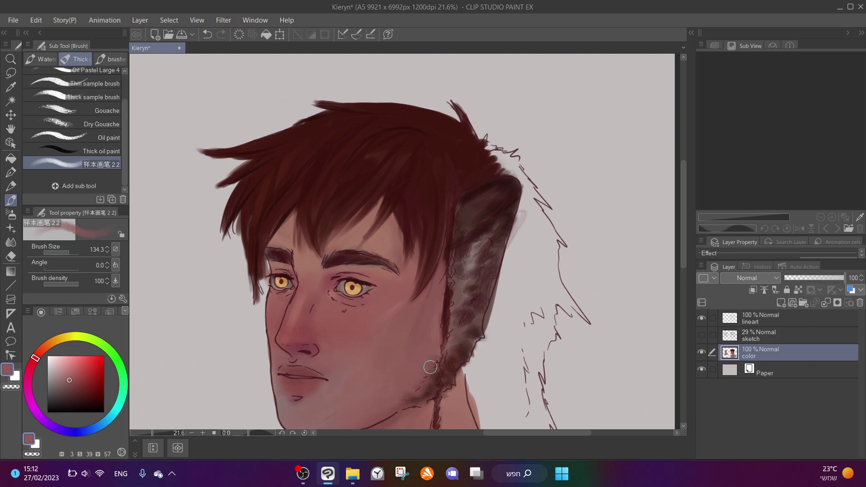
scroll(422, 375, down, 1)
alt+click(428, 381)
alt+click(427, 387)
alt+click(407, 380)
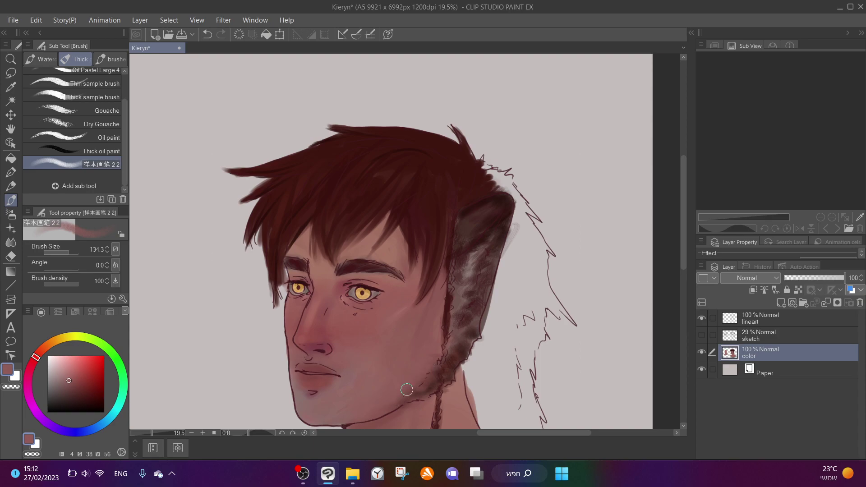
Touch up the jaw-corner fur with dark brown (H 9, S 49, V 26) sampled from the lower ear
alt+click(455, 359)
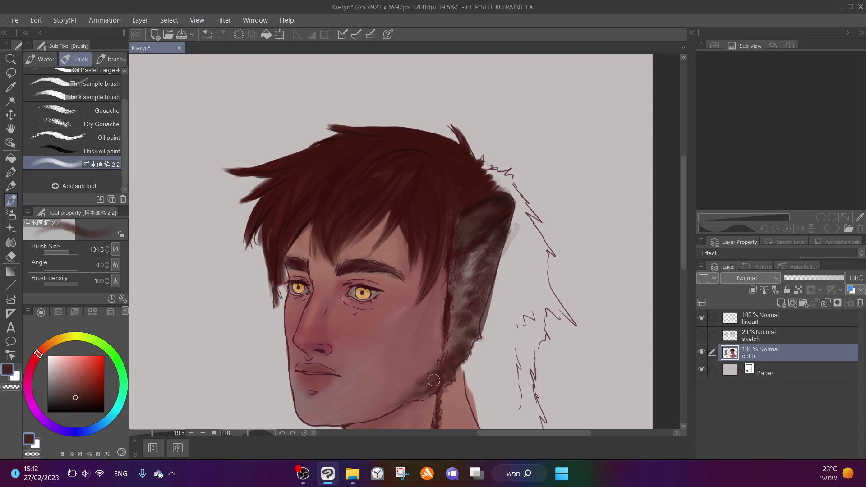
scroll(489, 280, down, 2)
scroll(446, 353, up, 2)
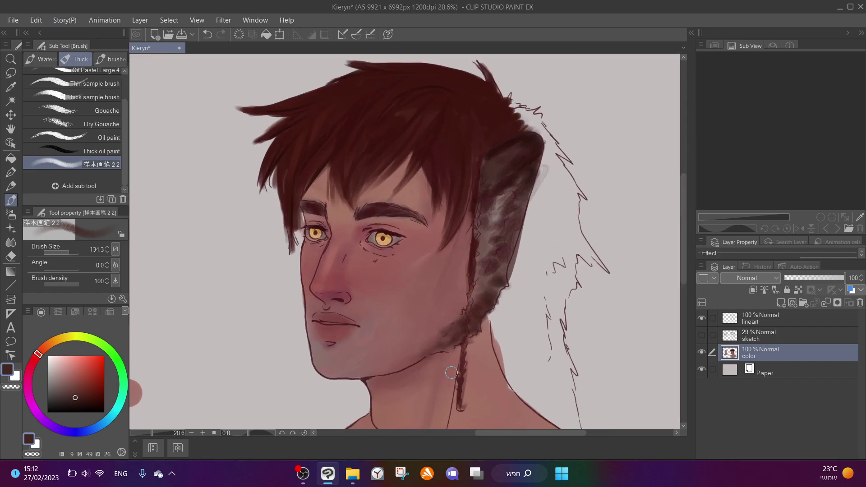
Refine the fur along the jaw corner and the ear's outer edge with sampled skin tone and dark browns, including H 8, S 46, V 31
alt+click(455, 296)
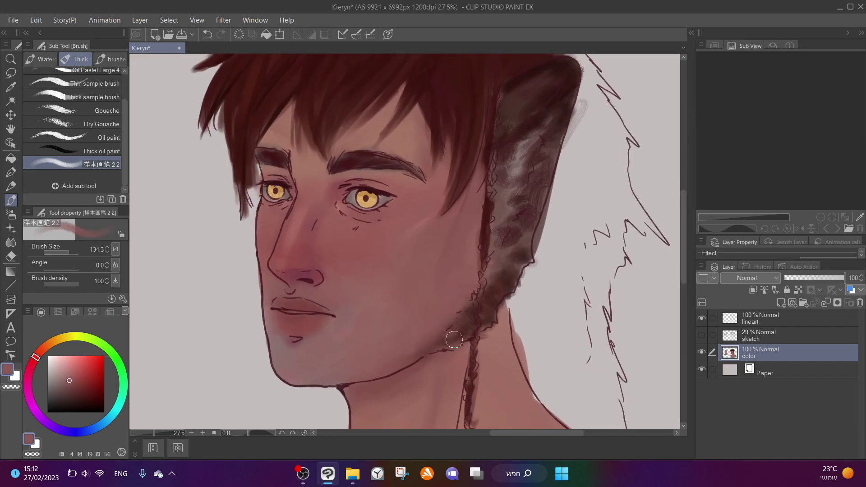
alt+click(453, 320)
drag(461, 319, 480, 297)
alt+click(501, 297)
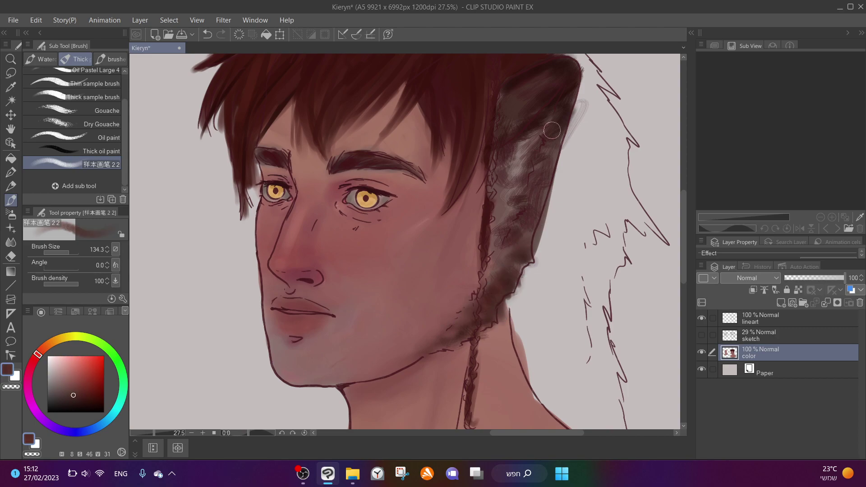
alt+click(542, 151)
mouse_move(541, 152)
mouse_down()
mouse_move(532, 139)
mouse_move(507, 234)
mouse_move(544, 182)
mouse_up()
Block in the long mane behind the ear and neck with dark brown (H 10, S 54, V 21) at brush size 375.7
scroll(507, 234, down, 2)
scroll(549, 165, down, 1)
scroll(550, 165, up, 2)
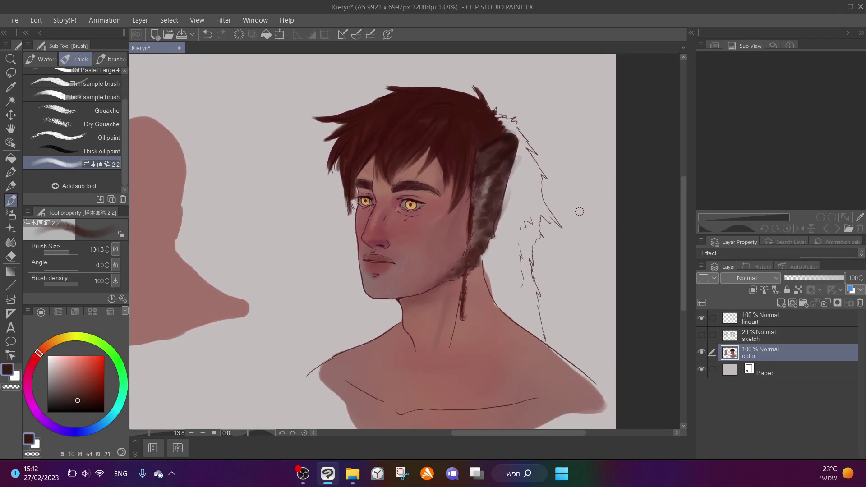
drag(70, 247, 73, 247)
mouse_move(495, 168)
mouse_down()
mouse_move(495, 368)
mouse_move(463, 321)
mouse_move(457, 357)
mouse_move(456, 299)
mouse_move(460, 306)
mouse_move(433, 265)
mouse_move(470, 210)
mouse_move(505, 181)
mouse_move(490, 184)
mouse_move(474, 112)
mouse_up()
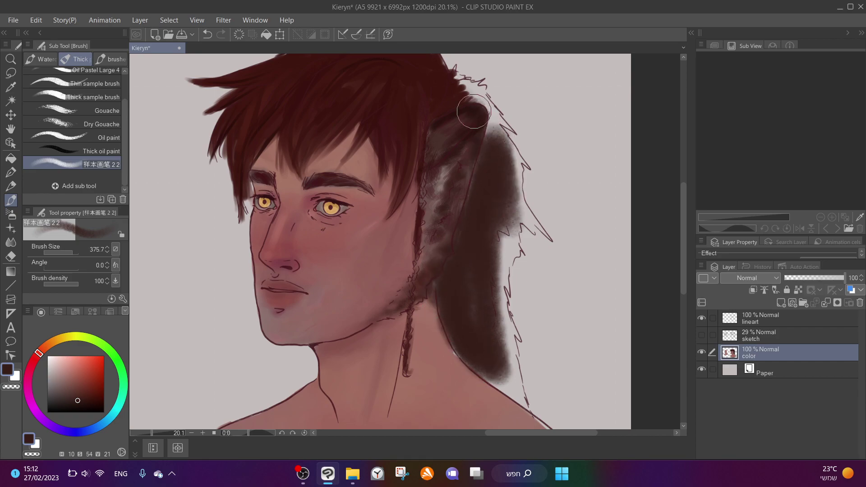
Fill the mane's upper back and pointed outer tufts with the dark brown at brush size 173.7
mouse_move(488, 149)
mouse_down()
mouse_move(482, 189)
mouse_move(497, 126)
mouse_move(487, 106)
mouse_move(506, 123)
mouse_move(500, 131)
mouse_move(489, 99)
mouse_move(456, 73)
mouse_move(466, 100)
mouse_move(464, 93)
mouse_move(441, 93)
mouse_move(478, 94)
mouse_move(456, 101)
mouse_up()
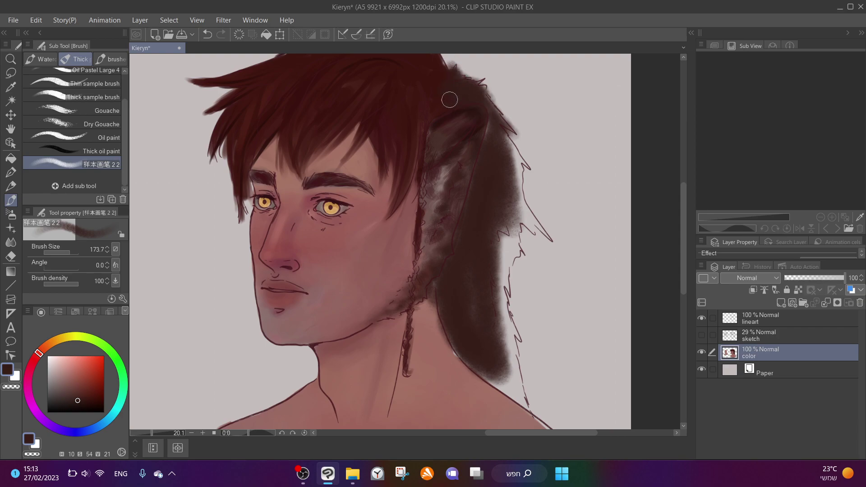
scroll(457, 101, down, 1)
mouse_move(506, 135)
mouse_down()
mouse_move(516, 155)
mouse_move(497, 140)
mouse_move(504, 186)
mouse_move(527, 215)
mouse_up()
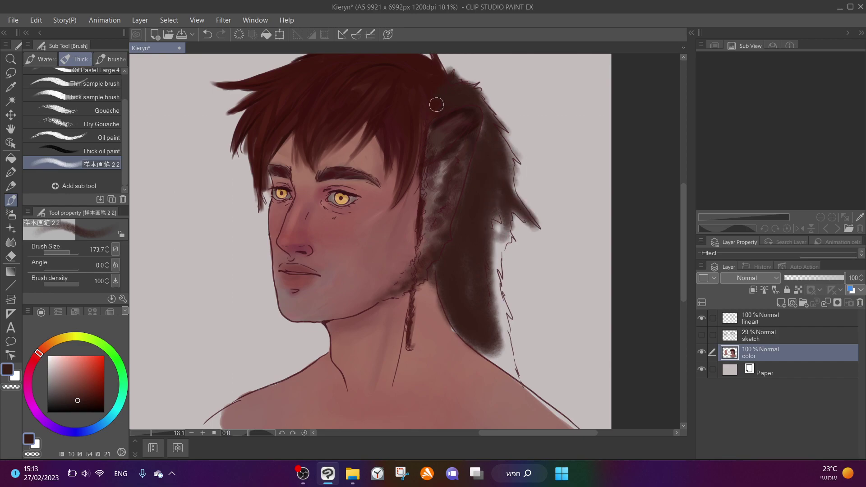
scroll(441, 101, down, 2)
drag(428, 76, 440, 94)
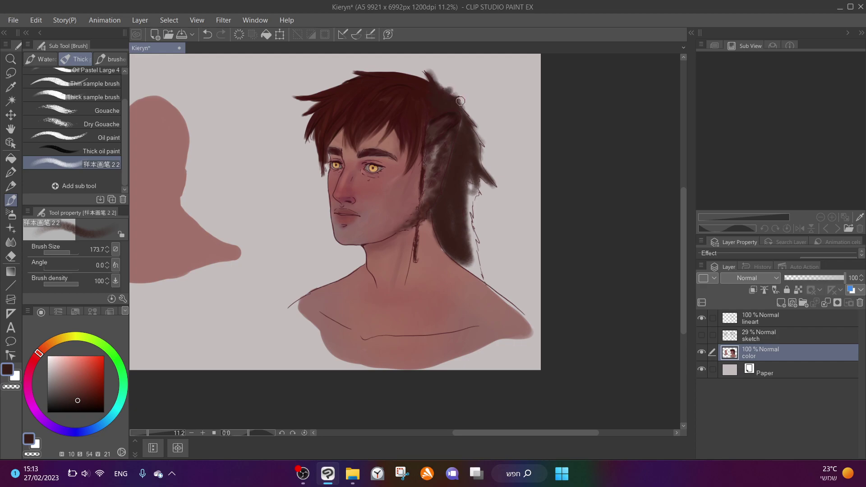
Extend the dark brown mane down to the shoulder and fill its ragged lower outer edge
mouse_move(471, 160)
mouse_down()
mouse_move(473, 190)
mouse_move(480, 174)
mouse_move(475, 199)
mouse_move(467, 189)
mouse_move(471, 239)
mouse_move(483, 276)
mouse_move(469, 270)
mouse_move(470, 243)
mouse_up()
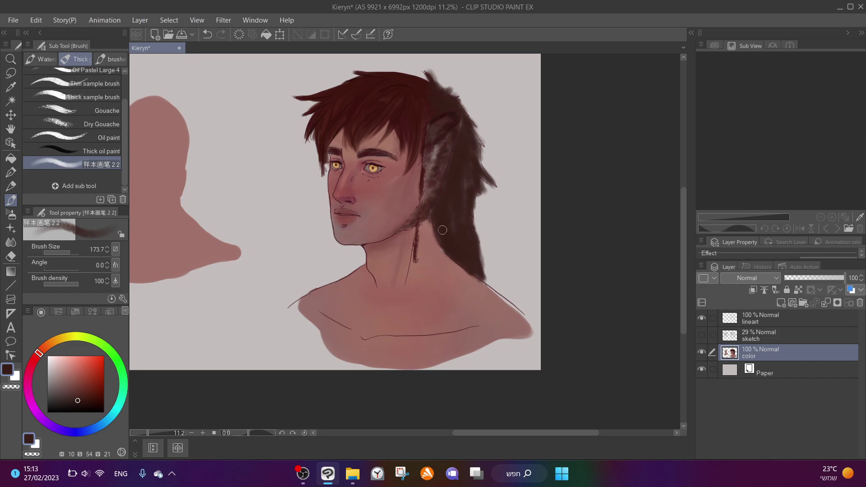
mouse_move(471, 184)
mouse_down()
mouse_move(480, 249)
mouse_move(474, 211)
mouse_up()
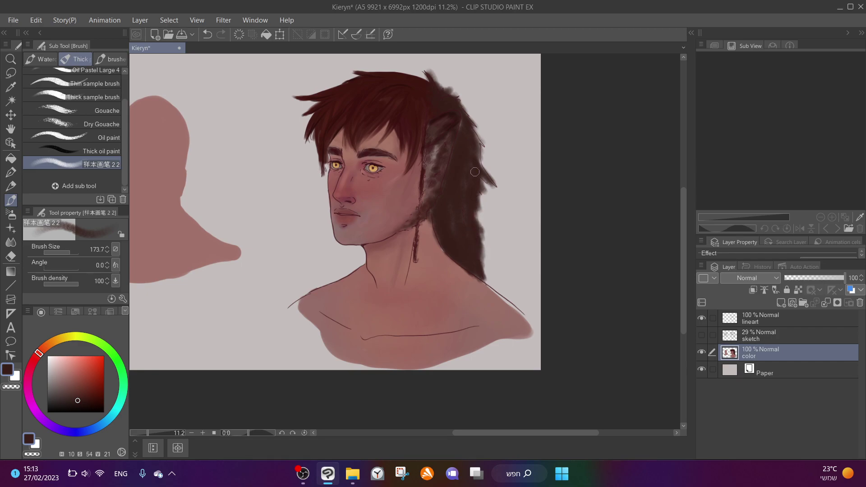
scroll(447, 142, up, 4)
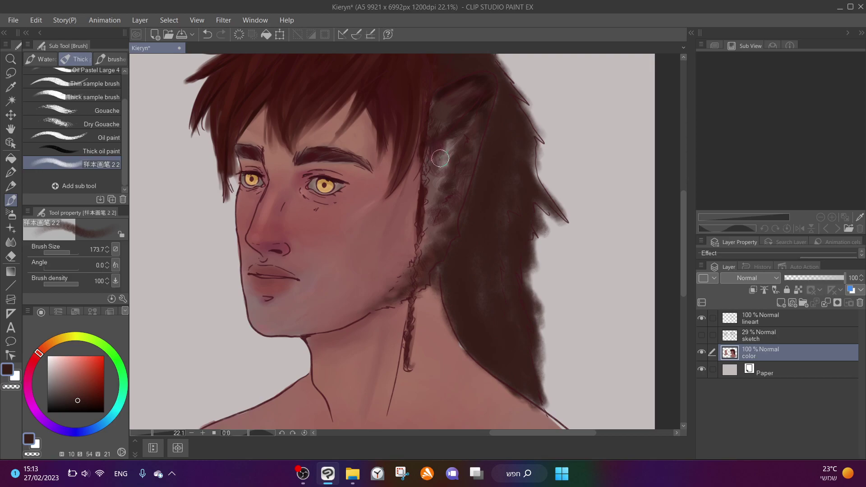
mouse_move(519, 270)
mouse_down()
mouse_move(536, 235)
mouse_move(535, 203)
mouse_move(544, 201)
mouse_move(531, 165)
mouse_move(535, 144)
mouse_move(539, 176)
mouse_move(555, 193)
mouse_move(544, 193)
mouse_move(547, 219)
mouse_move(543, 210)
mouse_move(527, 257)
mouse_move(525, 320)
mouse_up()
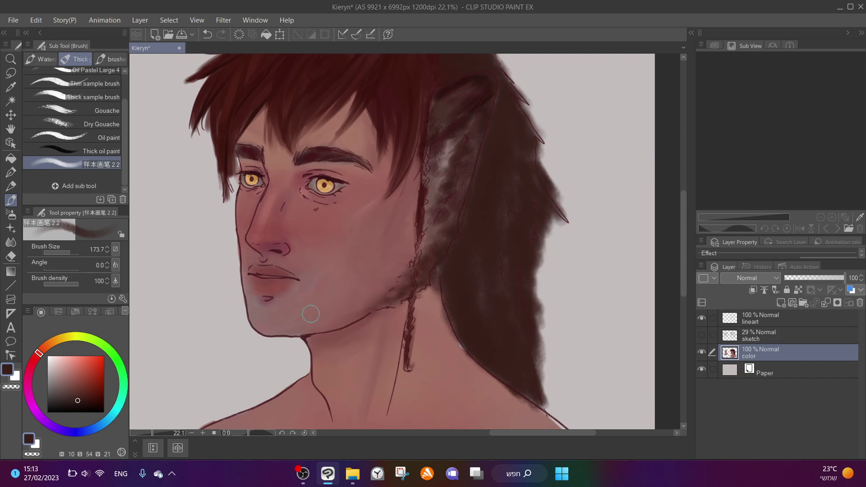
Add soft lighter brown strands (H 8, S 35, V 54) to the mane's outer tufts and lower part
click(64, 399)
click(67, 381)
drag(535, 168, 517, 236)
drag(517, 199, 507, 218)
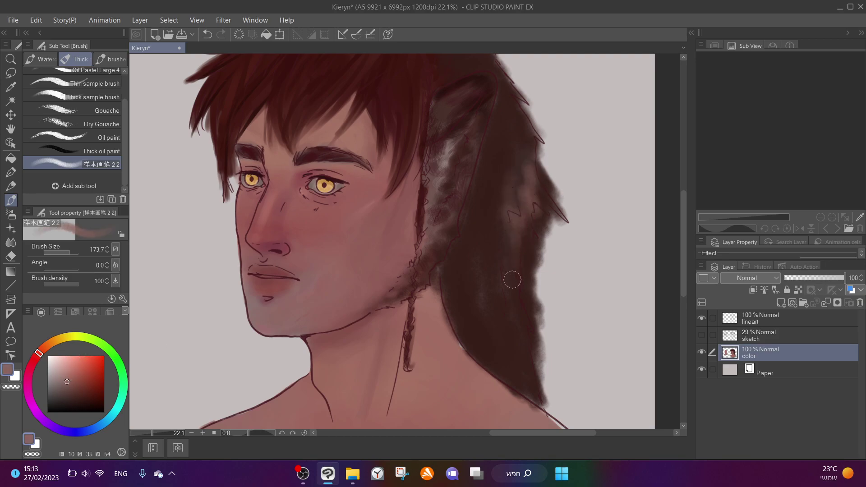
click(504, 364)
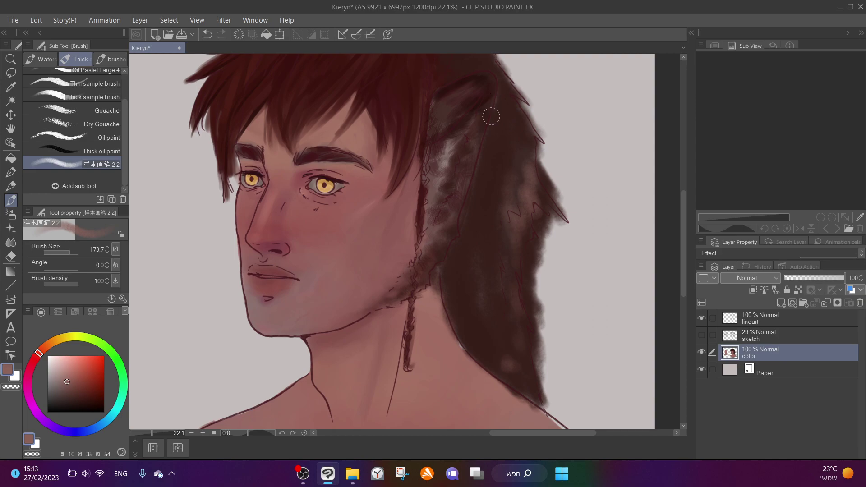
Shade the mane directly behind the ear with near-black brown (H 10, S 53, V 11)
alt+click(503, 106)
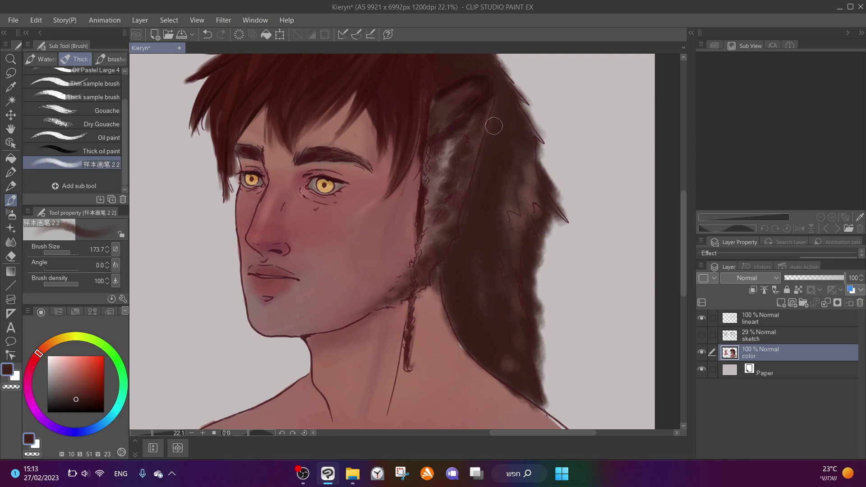
click(75, 405)
mouse_move(481, 126)
mouse_down()
mouse_move(499, 103)
mouse_move(508, 130)
mouse_move(489, 141)
mouse_up()
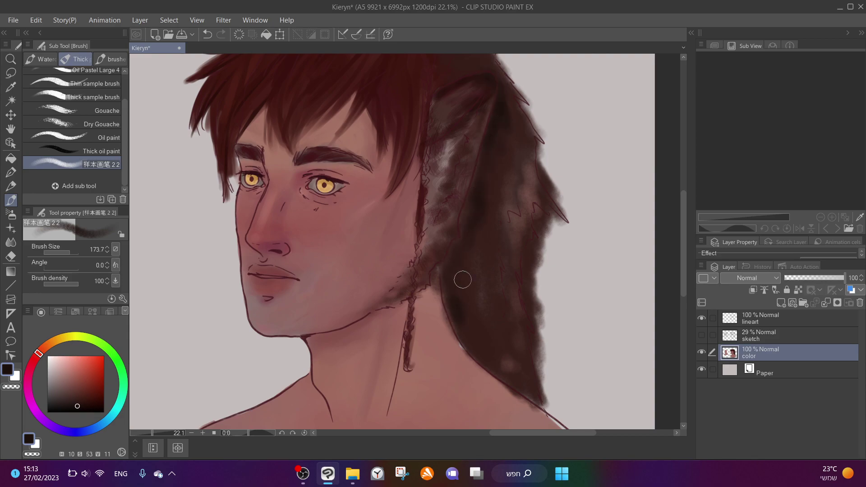
scroll(451, 181, down, 2)
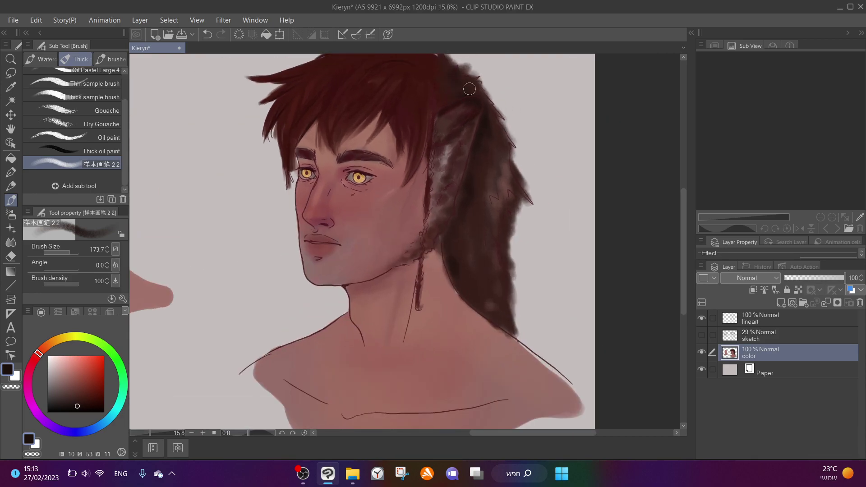
Blend the ear and adjoining mane with sampled tones (H 4, S 46, V 28; H 8, S 17, V 52; H 9, S 44, V 25)
alt+click(457, 112)
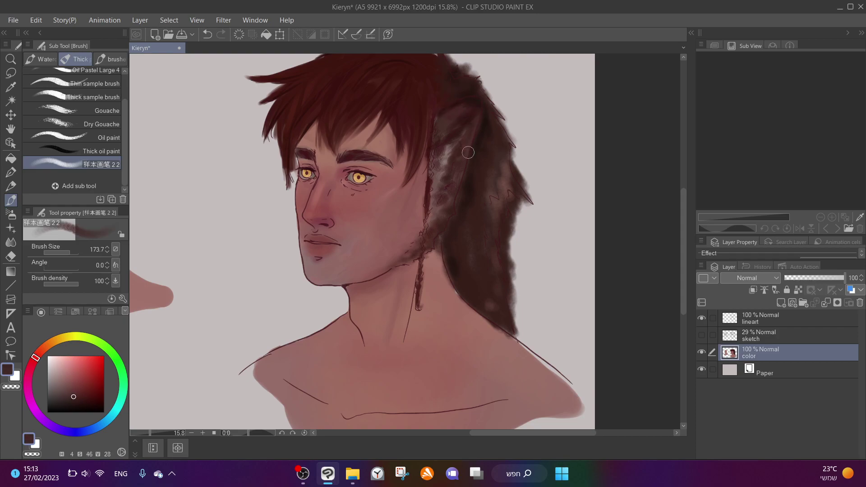
alt+click(436, 211)
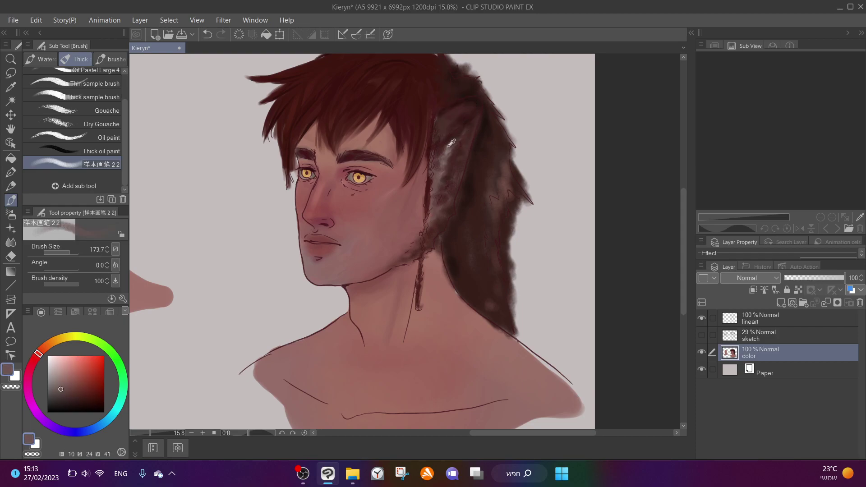
alt+click(466, 288)
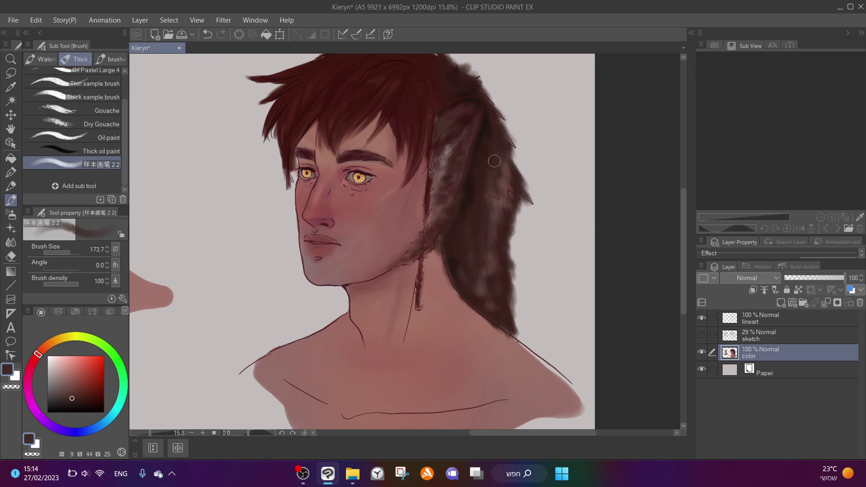
Draw dark strand shadows through the front hair with the Oil Pastel Large 4 brush in near-black browns, including H 9, S 75, V 12
scroll(494, 161, down, 2)
scroll(451, 170, up, 4)
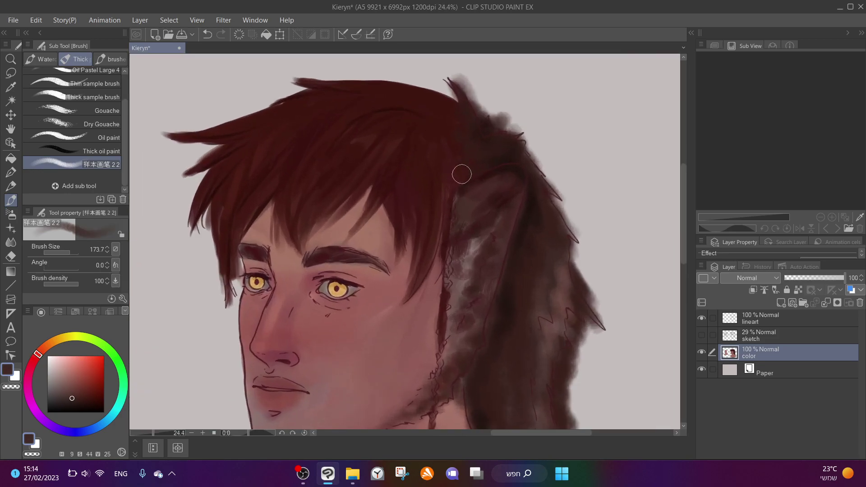
scroll(85, 84, up, 2)
click(88, 103)
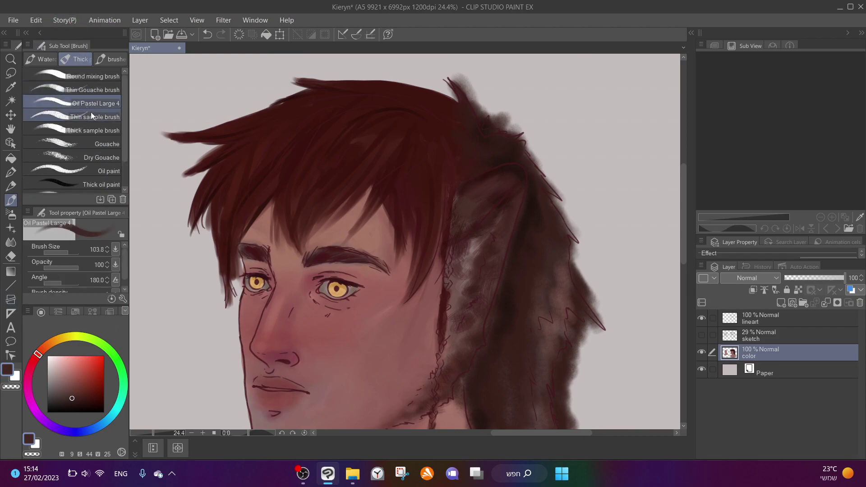
click(76, 403)
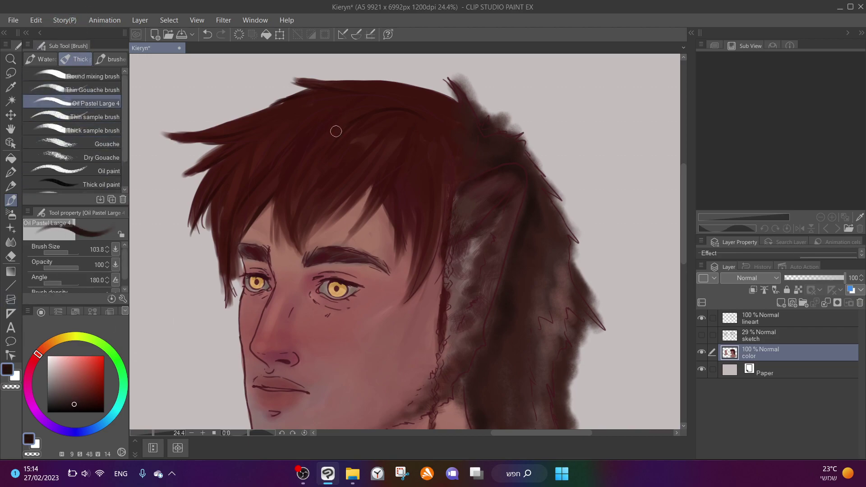
alt+click(350, 125)
drag(281, 194, 293, 232)
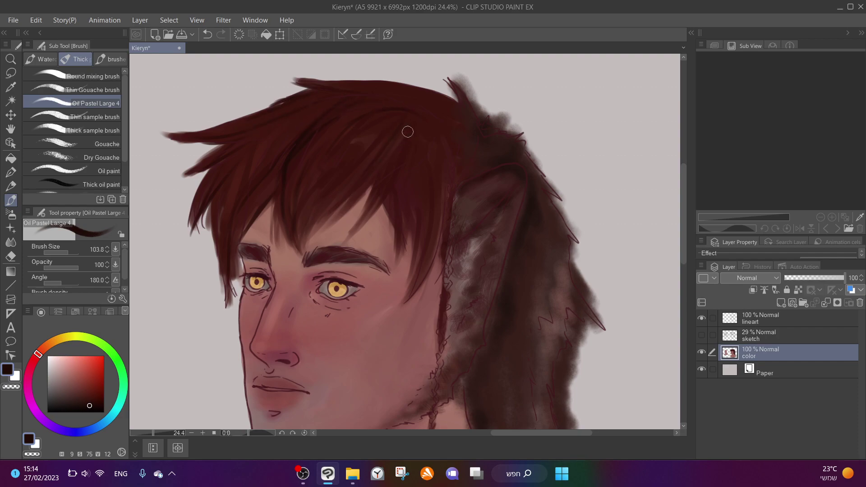
Glaze red (H 7, S 79, V 38) across the front hair using the Thick sample brush at size 330.4
click(63, 366)
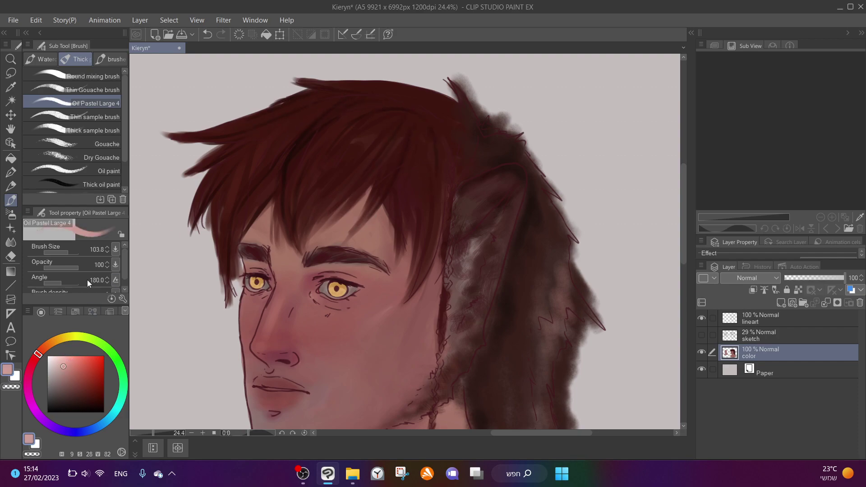
click(103, 131)
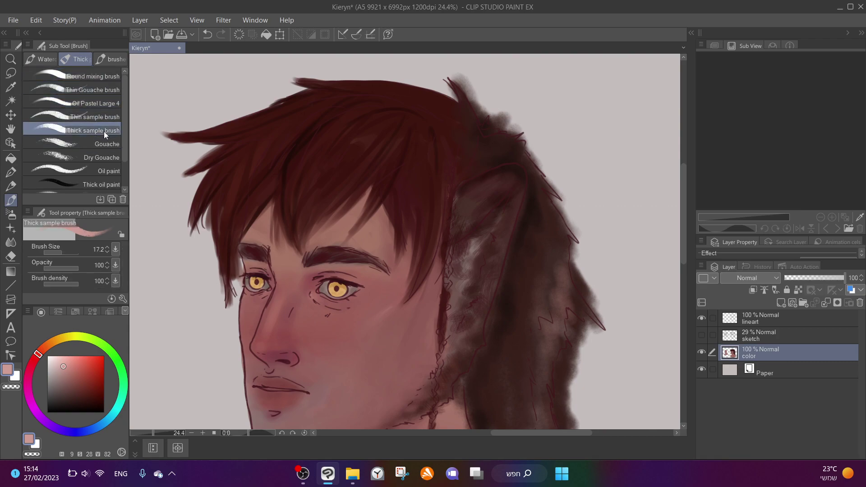
click(64, 251)
click(75, 375)
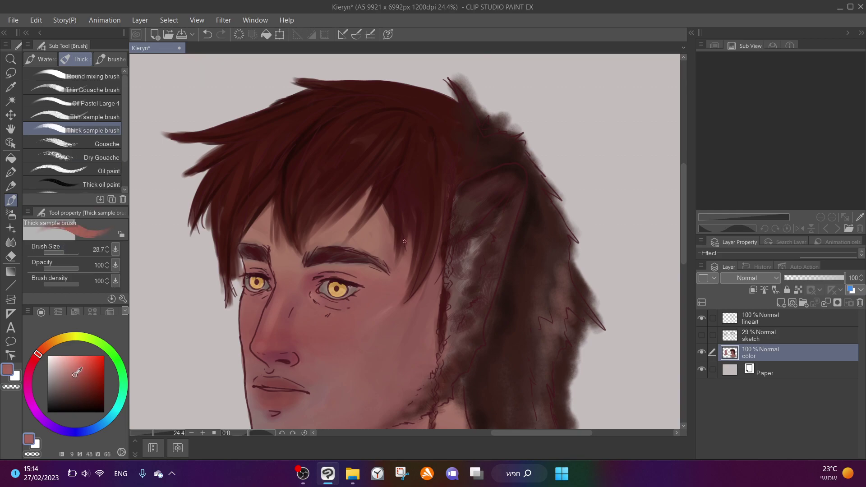
drag(72, 371, 67, 380)
alt+click(315, 169)
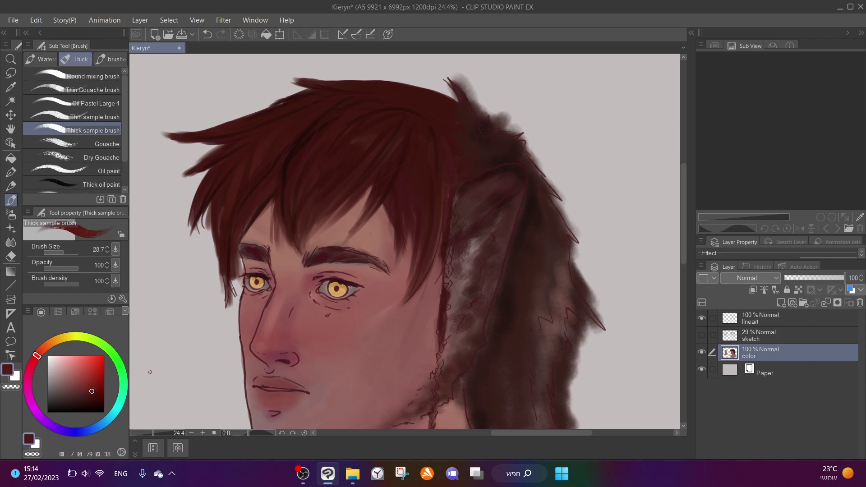
click(70, 252)
mouse_move(318, 159)
mouse_down()
mouse_move(301, 148)
mouse_move(276, 161)
mouse_move(255, 152)
mouse_move(288, 153)
mouse_up()
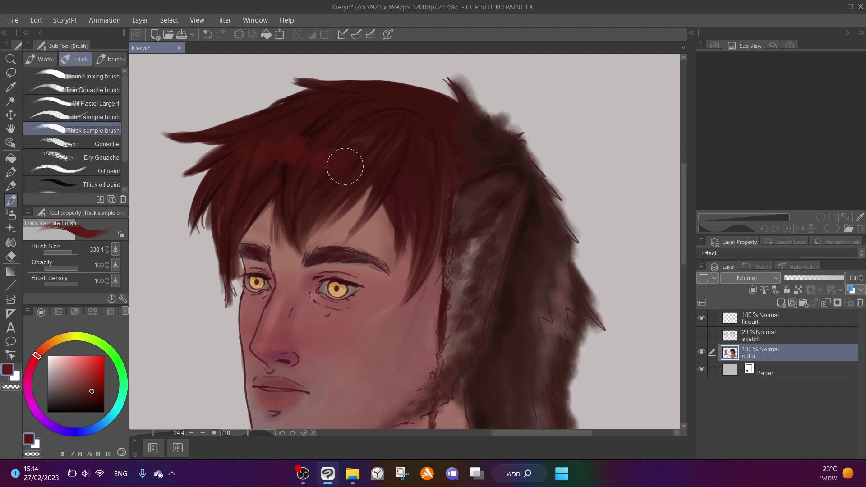
alt+click(323, 126)
alt+click(288, 194)
Add a muted brown sheen (H 7, S 32, V 41) across the fringe and blend it toward the crown
click(69, 390)
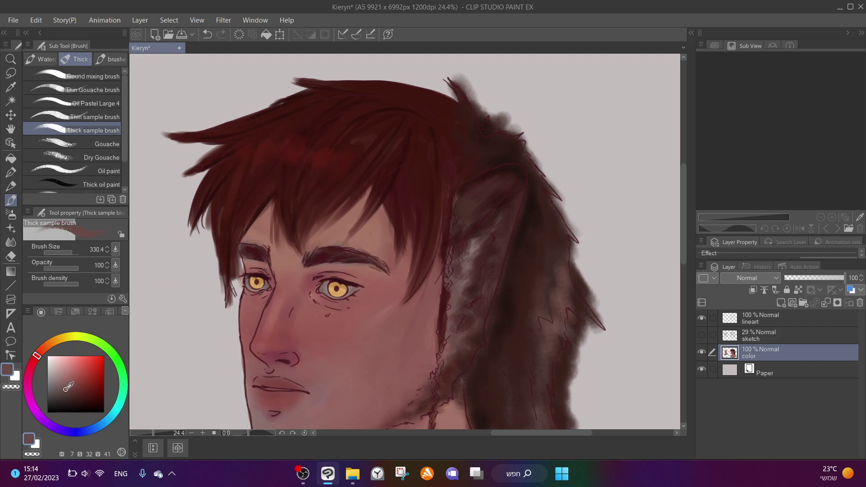
mouse_move(359, 156)
mouse_down()
mouse_move(308, 160)
mouse_move(299, 150)
mouse_move(278, 164)
mouse_move(272, 148)
mouse_up()
alt+click(336, 129)
mouse_move(336, 130)
mouse_down()
mouse_move(310, 139)
mouse_move(302, 174)
mouse_move(364, 135)
mouse_move(304, 149)
mouse_move(302, 178)
mouse_move(247, 174)
mouse_move(375, 136)
mouse_move(358, 120)
mouse_move(404, 145)
mouse_move(415, 115)
mouse_up()
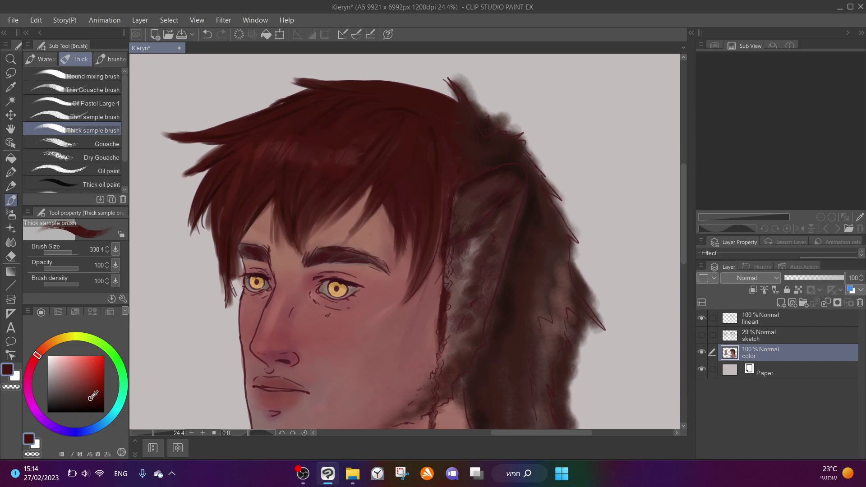
Smooth the crown, side locks and fringe with dark reds, including H 6, S 73, V 25
click(94, 399)
mouse_move(404, 193)
mouse_down()
mouse_move(436, 156)
mouse_move(428, 125)
mouse_move(429, 188)
mouse_move(416, 230)
mouse_move(423, 129)
mouse_move(465, 145)
mouse_move(481, 139)
mouse_move(456, 103)
mouse_move(461, 115)
mouse_move(425, 99)
mouse_move(440, 121)
mouse_move(392, 124)
mouse_move(378, 105)
mouse_move(362, 105)
mouse_move(407, 133)
mouse_move(347, 114)
mouse_move(280, 133)
mouse_up()
drag(321, 104, 239, 127)
mouse_move(232, 203)
mouse_down()
mouse_move(280, 194)
mouse_move(293, 266)
mouse_up()
alt+click(288, 281)
alt+click(288, 188)
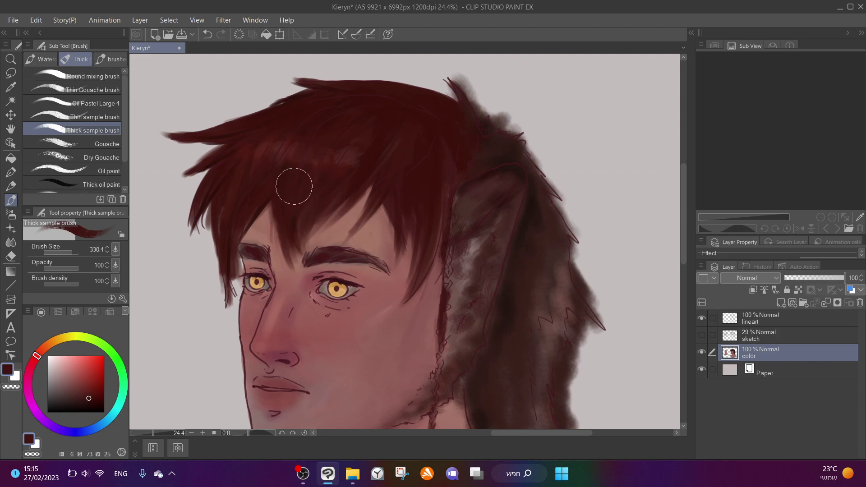
Paint a light reddish highlight (H 6, S 45, V 57) across the top of the hair
scroll(272, 151, down, 2)
scroll(272, 151, down, 3)
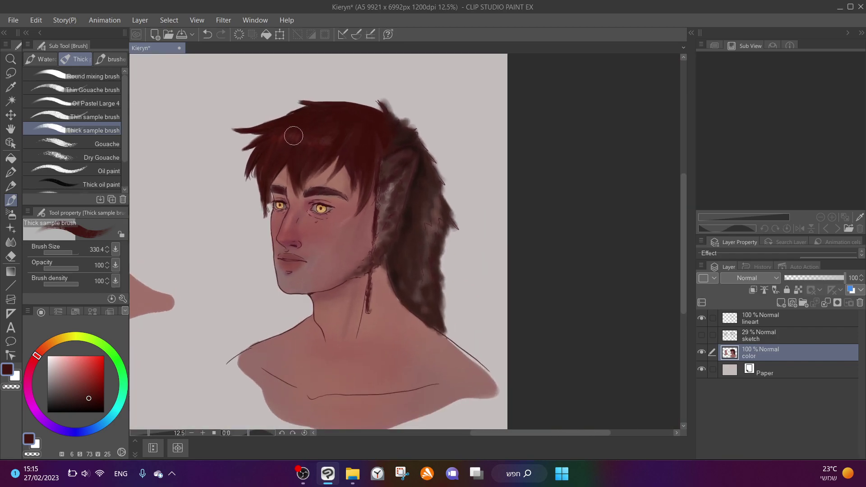
scroll(221, 246, up, 2)
click(73, 381)
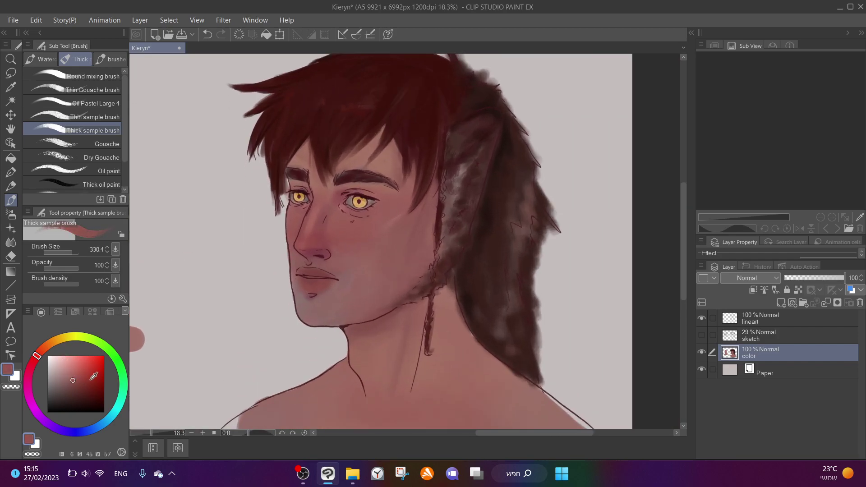
scroll(346, 133, down, 2)
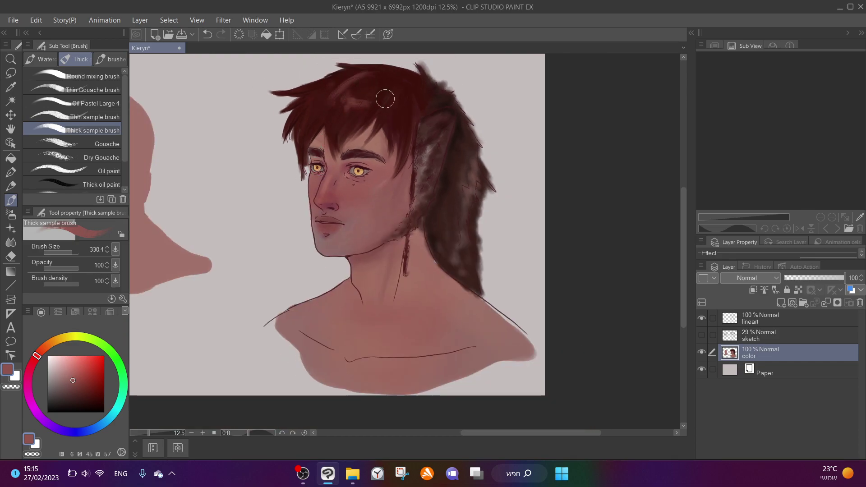
Soften the crown highlight into the hair with sampled reddish browns, including H 7, S 62, V 33
alt+click(372, 89)
mouse_move(348, 108)
mouse_down()
mouse_move(381, 68)
mouse_move(356, 80)
mouse_move(363, 83)
mouse_move(346, 114)
mouse_move(371, 104)
mouse_move(330, 104)
mouse_move(393, 79)
mouse_move(347, 87)
mouse_move(344, 96)
mouse_move(382, 99)
mouse_up()
alt+click(357, 77)
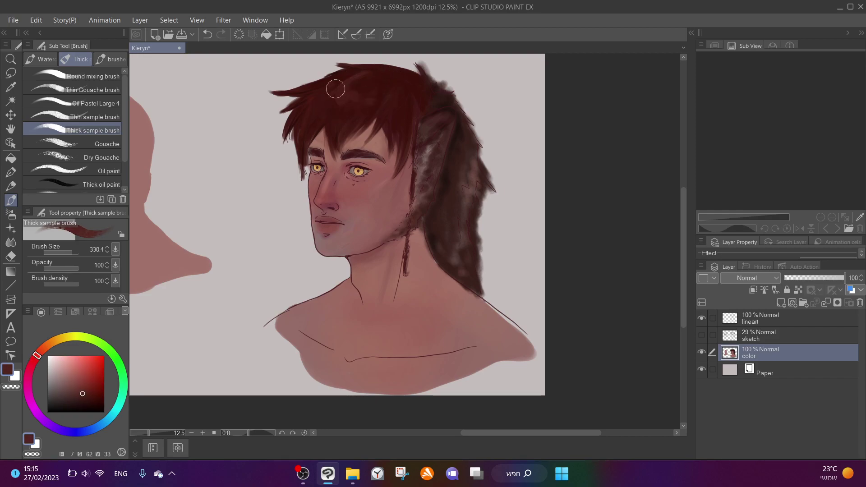
Deepen the top of the hair with dark red (H 8, S 78, V 24) and undo the last stroke
scroll(389, 86, down, 2)
scroll(430, 96, up, 2)
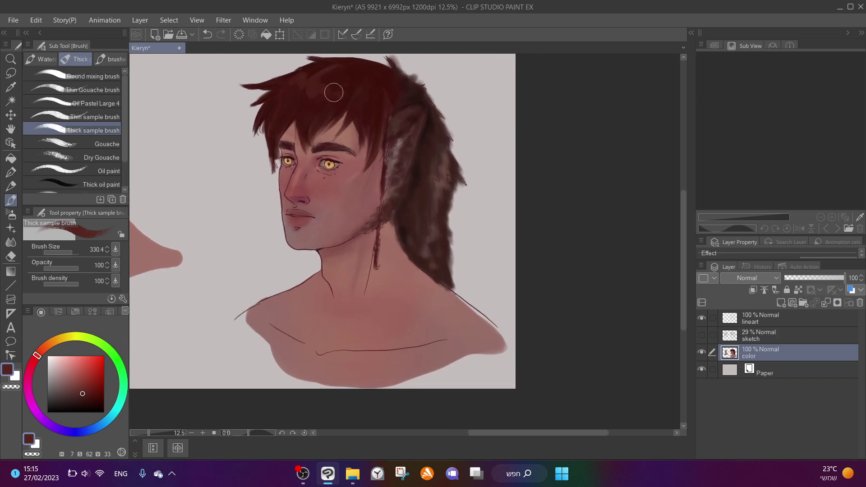
alt+click(340, 79)
drag(325, 90, 317, 83)
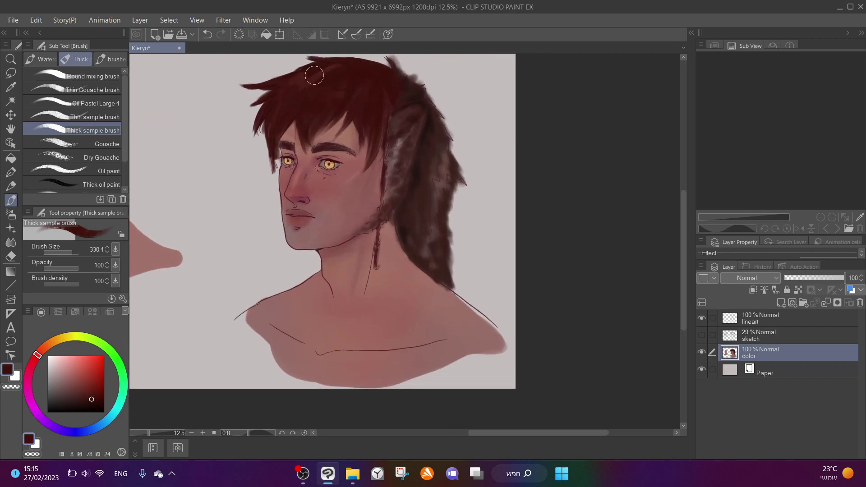
alt+click(381, 94)
key(ctrl+z)
Smooth the mane with sampled brown (H 11, S 48, V 26) and prepare a lighter brown (H 11, S 36, V 49) at brush size 80.3
alt+click(432, 158)
mouse_move(436, 159)
mouse_down()
mouse_move(433, 183)
mouse_move(438, 208)
mouse_move(416, 240)
mouse_up()
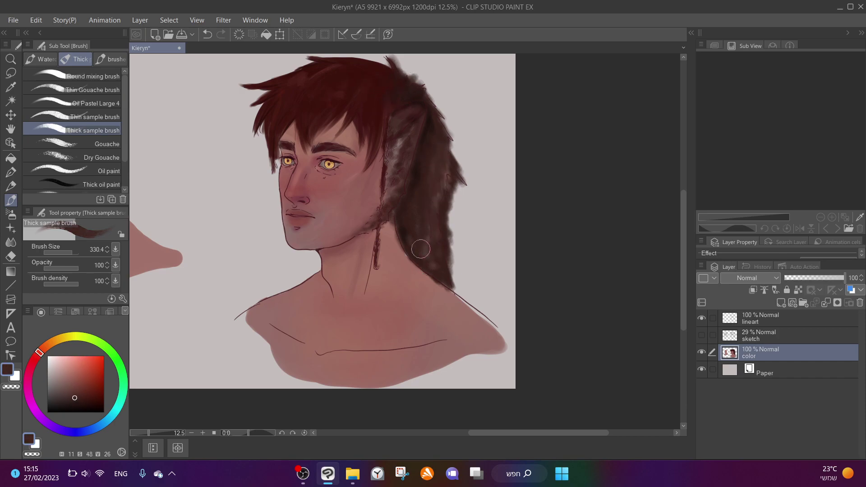
scroll(430, 117, up, 2)
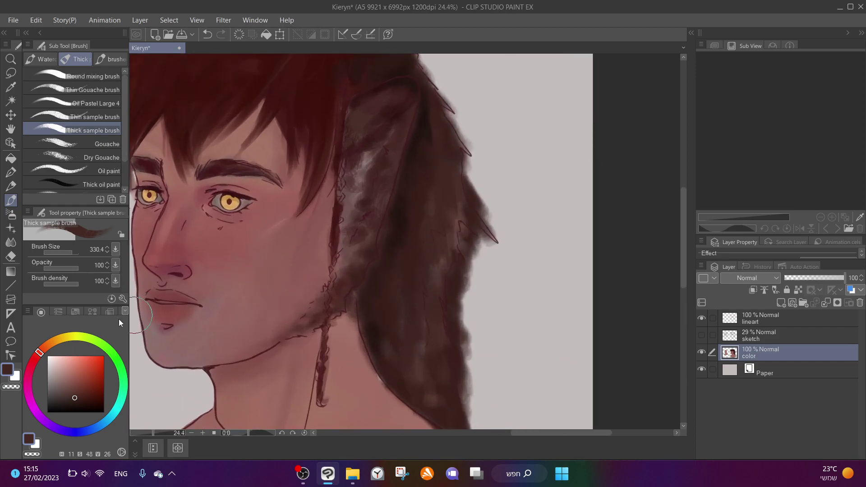
click(67, 385)
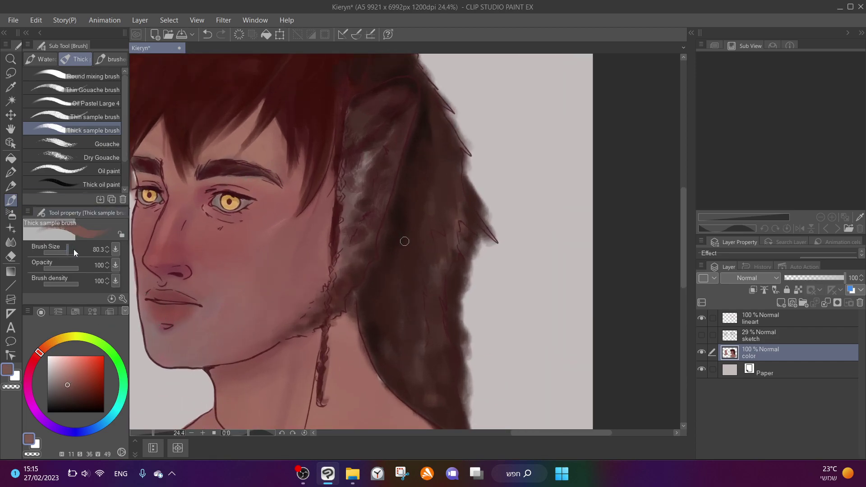
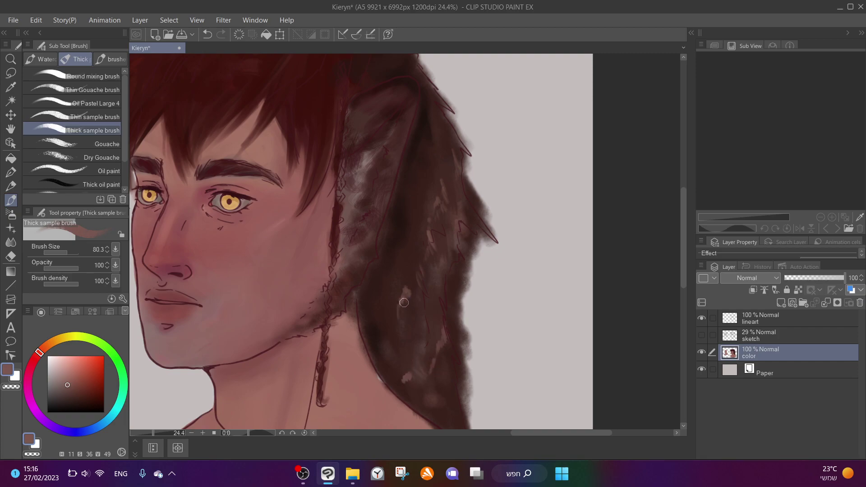
Examine the three-quarter portrait's hair, furry ear and mane at several zoom levels
scroll(418, 303, down, 4)
scroll(402, 142, up, 3)
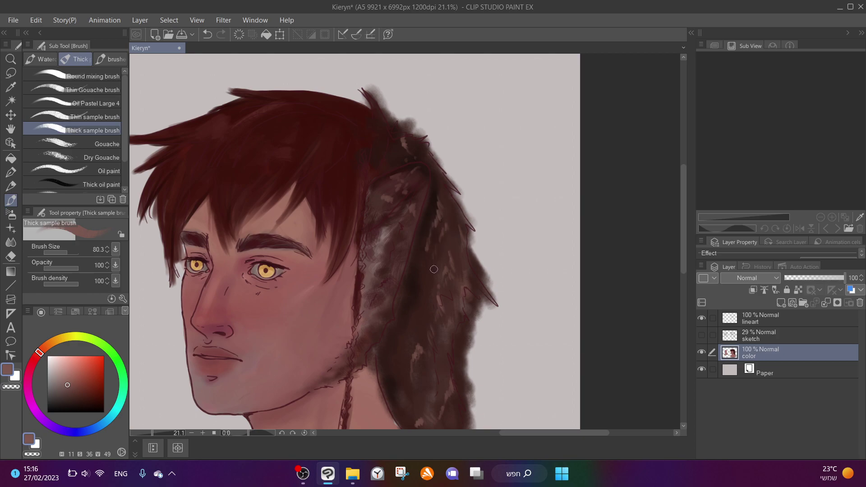
scroll(427, 274, down, 4)
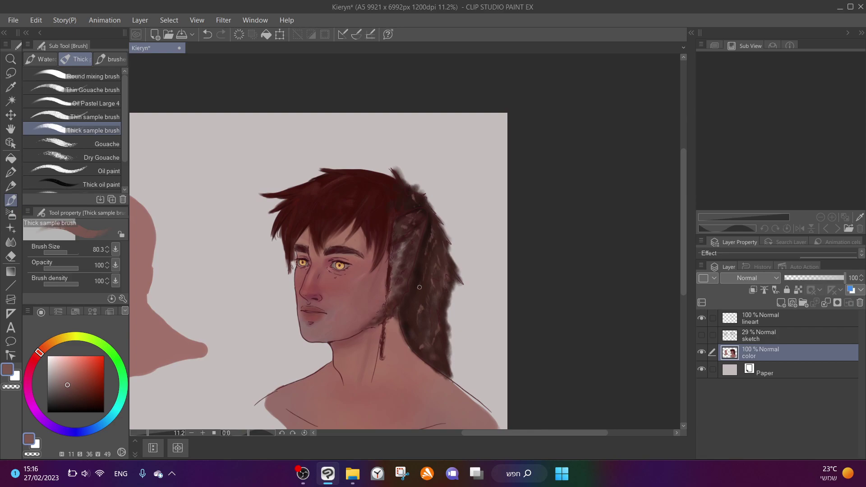
scroll(399, 191, up, 4)
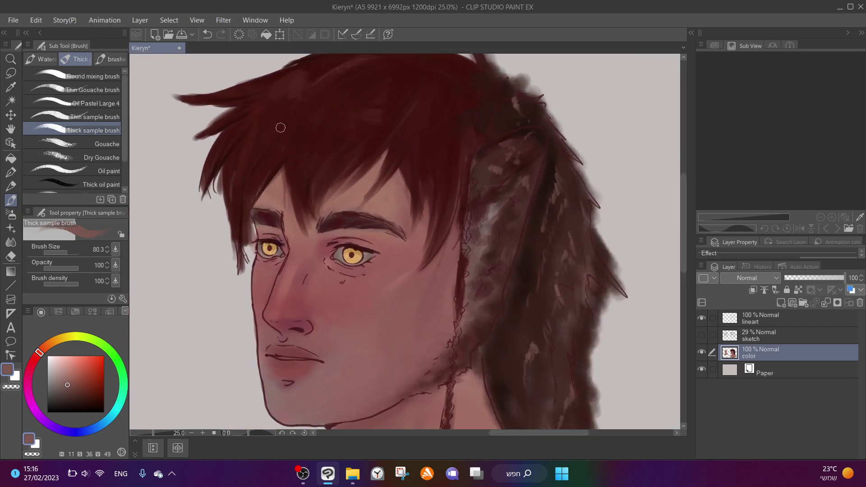
scroll(281, 131, down, 3)
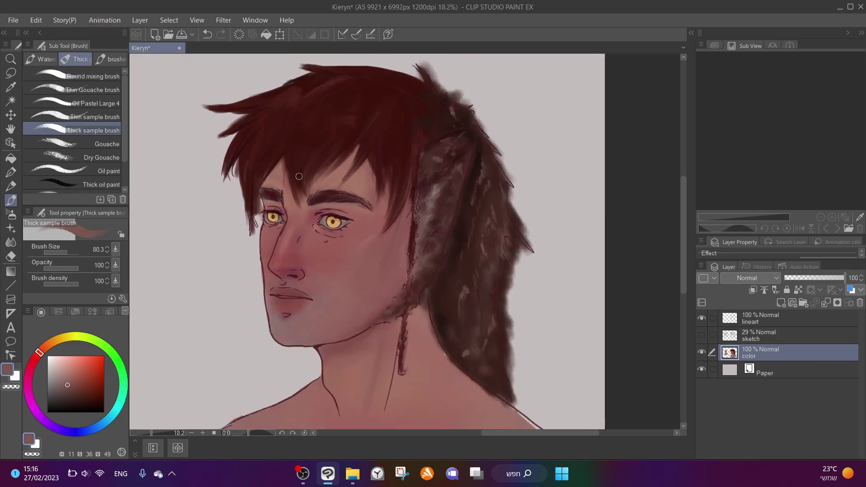
scroll(315, 130, up, 2)
scroll(315, 130, down, 2)
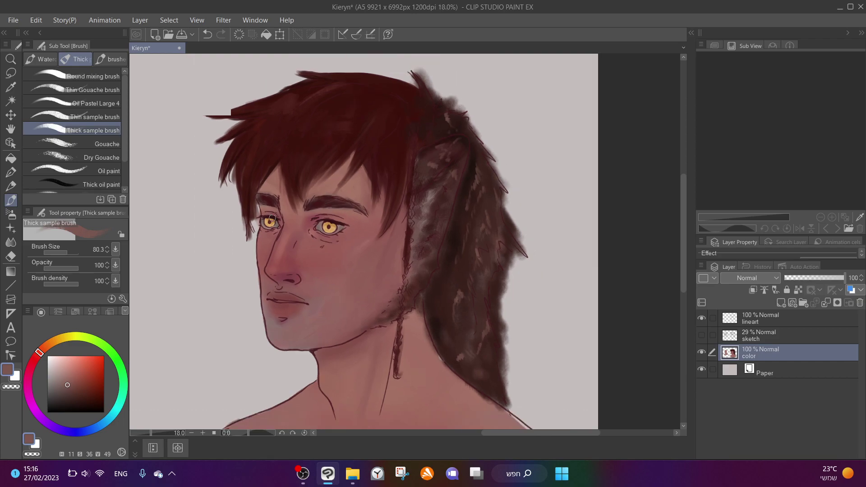
scroll(310, 120, up, 2)
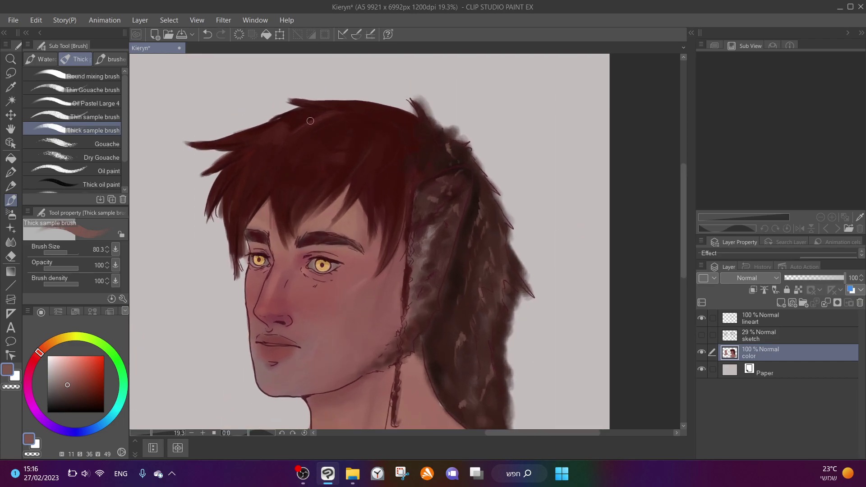
Darken the hair in front of the furry ear with deep brown (H 11, S 79, V 18) at brush size 103.8
click(77, 401)
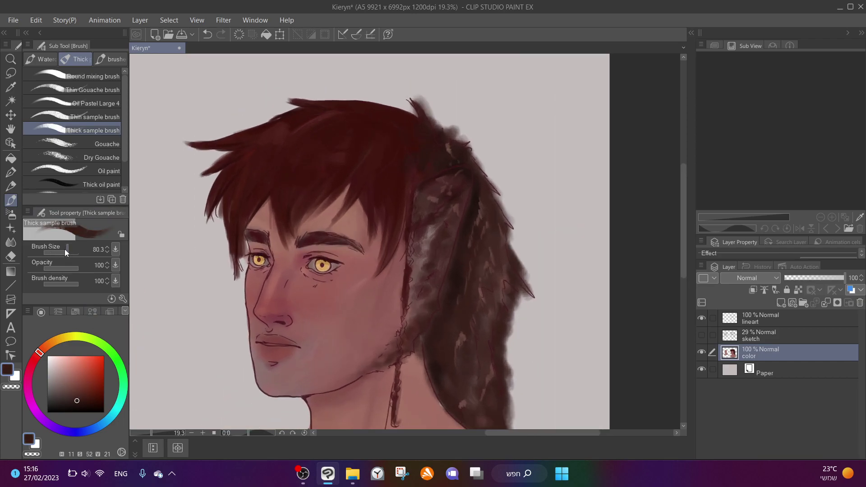
drag(65, 251, 69, 253)
drag(77, 399, 92, 403)
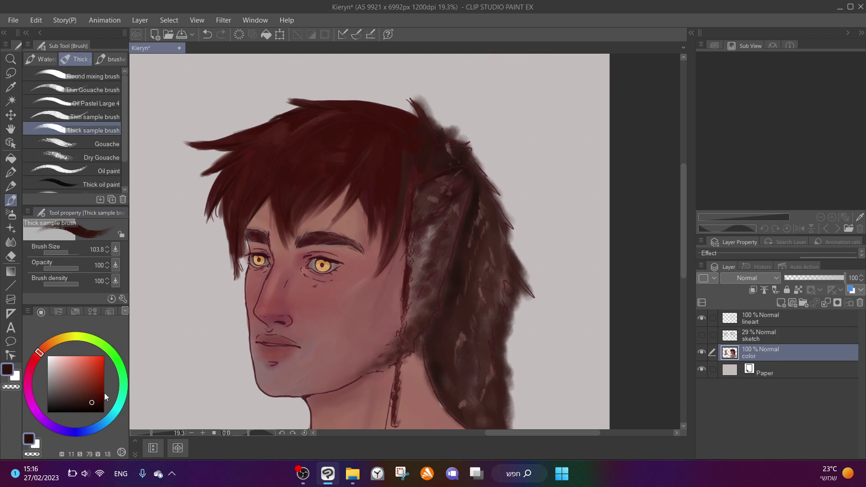
drag(395, 173, 400, 216)
drag(400, 140, 389, 239)
drag(408, 180, 399, 223)
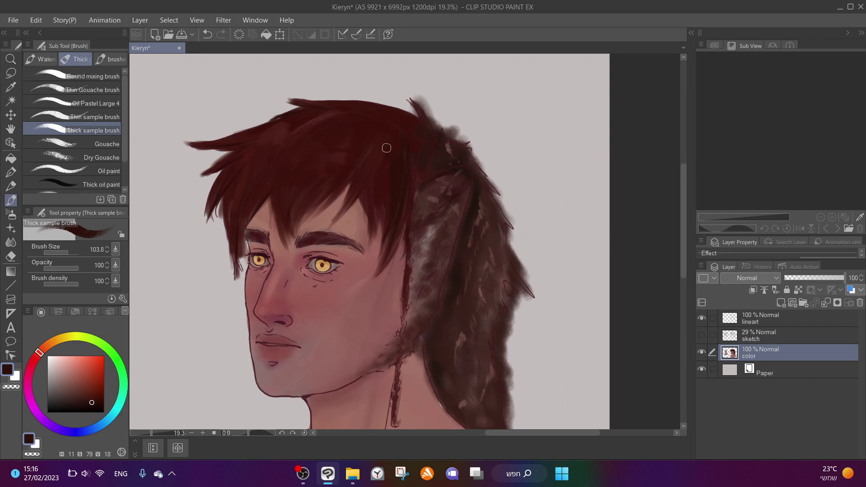
Paint deep brown shading and tufts along the back of the crown and the mane's outer edge, using brush sizes 224.6 and 173.7
drag(65, 251, 71, 253)
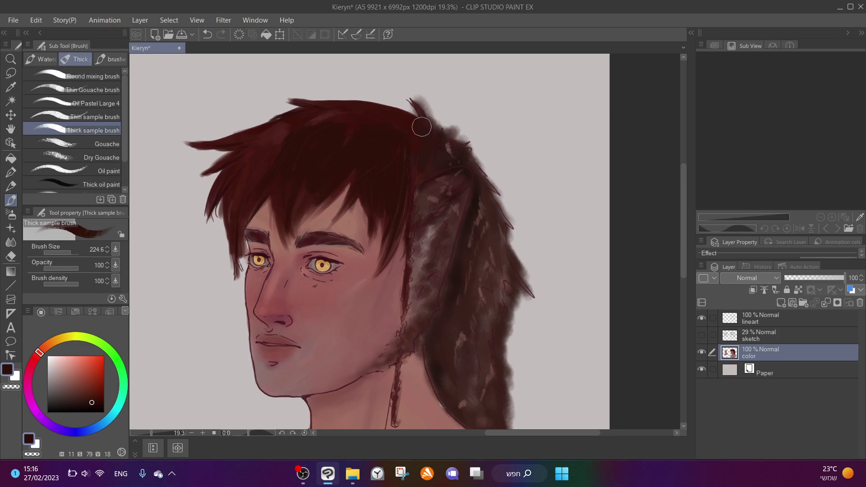
mouse_move(427, 127)
mouse_down()
mouse_move(431, 110)
mouse_move(441, 112)
mouse_move(414, 87)
mouse_move(451, 127)
mouse_up()
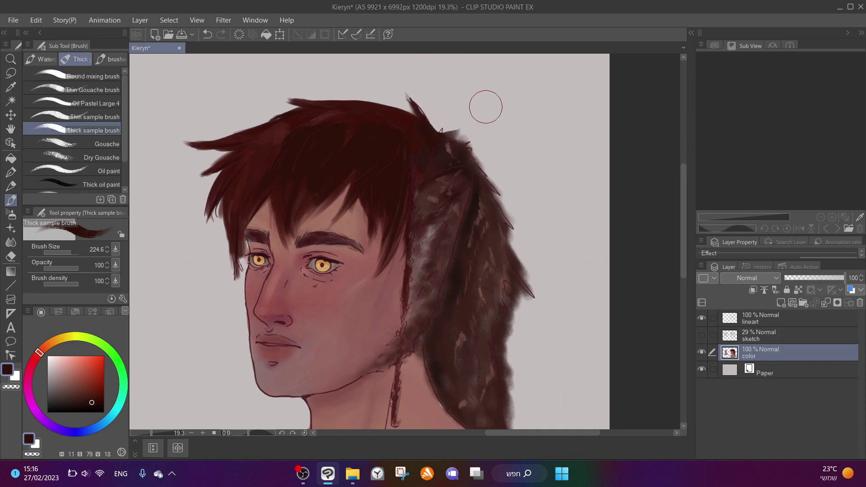
click(73, 251)
mouse_move(457, 141)
mouse_down()
mouse_move(492, 177)
mouse_move(483, 176)
mouse_move(511, 239)
mouse_up()
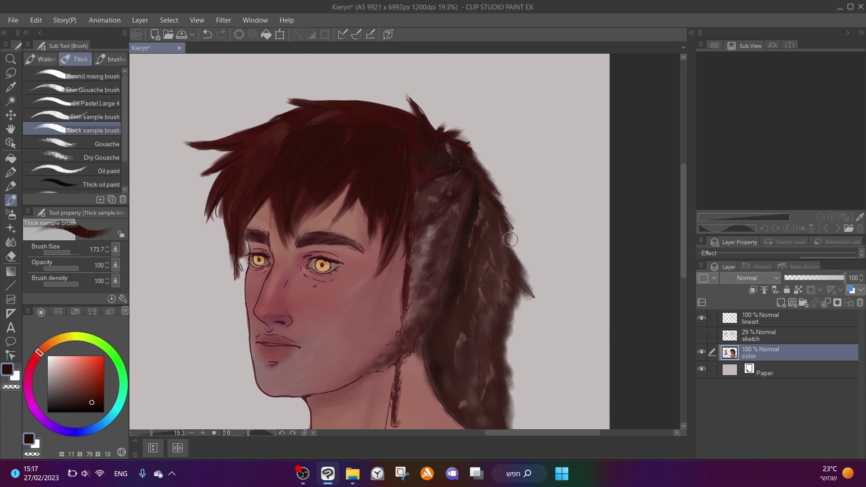
mouse_move(430, 126)
mouse_down()
mouse_move(419, 111)
mouse_move(428, 130)
mouse_move(382, 108)
mouse_move(398, 99)
mouse_move(407, 117)
mouse_move(380, 102)
mouse_move(413, 121)
mouse_move(404, 115)
mouse_move(421, 148)
mouse_move(402, 108)
mouse_move(417, 118)
mouse_move(380, 104)
mouse_move(428, 118)
mouse_move(436, 135)
mouse_move(417, 126)
mouse_move(441, 155)
mouse_up()
Cover the crown and fringe in deep brown and add dark strands along the forehead and far side of the face
mouse_move(387, 160)
mouse_down()
mouse_move(386, 108)
mouse_move(373, 103)
mouse_move(399, 110)
mouse_move(301, 104)
mouse_move(336, 140)
mouse_move(358, 121)
mouse_move(250, 160)
mouse_move(293, 117)
mouse_move(208, 154)
mouse_move(268, 135)
mouse_move(238, 156)
mouse_move(259, 137)
mouse_move(222, 219)
mouse_up()
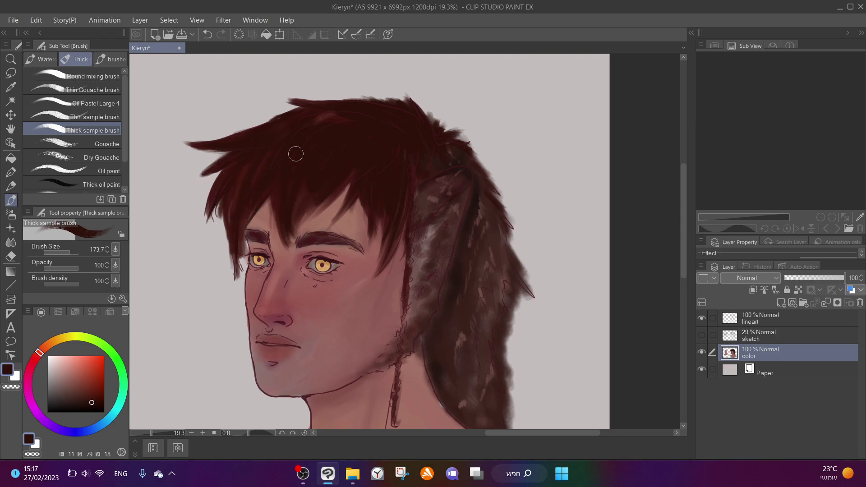
drag(340, 190, 304, 228)
drag(354, 183, 331, 223)
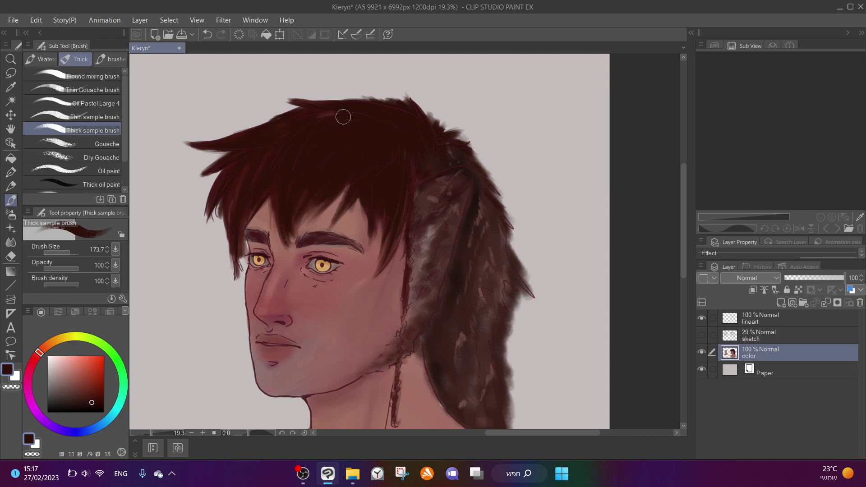
mouse_move(240, 173)
mouse_down()
mouse_move(231, 178)
mouse_move(237, 273)
mouse_up()
mouse_move(235, 243)
mouse_down()
mouse_move(224, 226)
mouse_move(232, 178)
mouse_up()
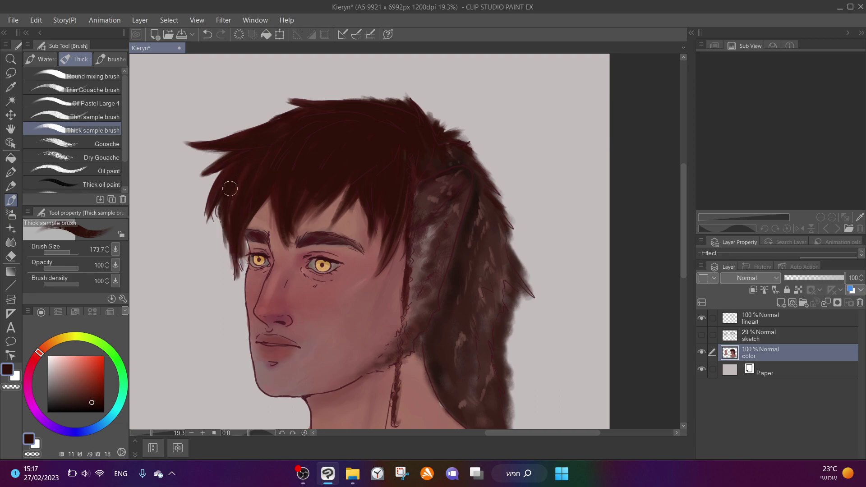
Extend the side locks in deep brown down over the cheek and in front of the ear
drag(396, 230, 359, 286)
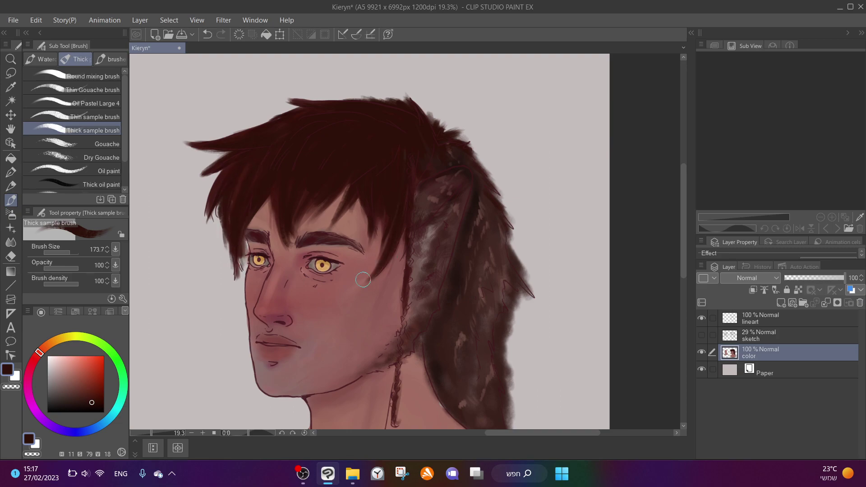
drag(403, 240, 374, 276)
mouse_move(405, 252)
mouse_down()
mouse_move(389, 271)
mouse_move(408, 264)
mouse_up()
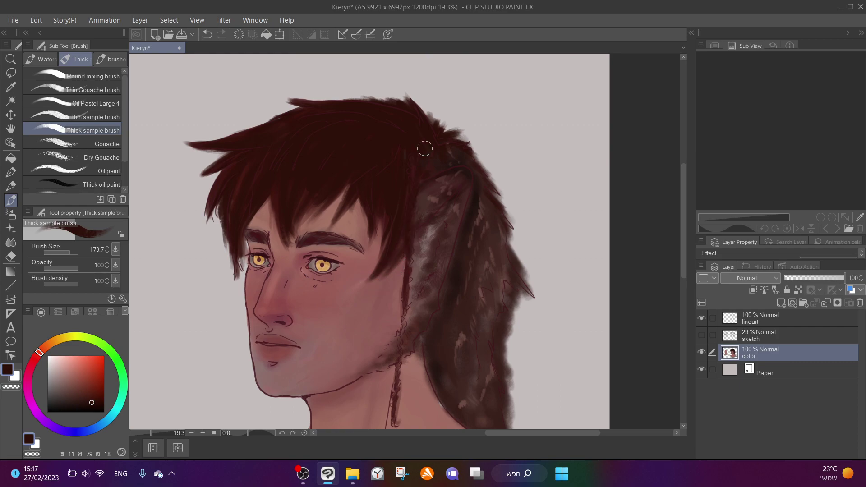
Paint the thin braid deep brown at brush size 80.3 and clean its edges with sampled skin tone (H 11, S 39, V 64)
scroll(392, 137, down, 1)
scroll(392, 136, down, 1)
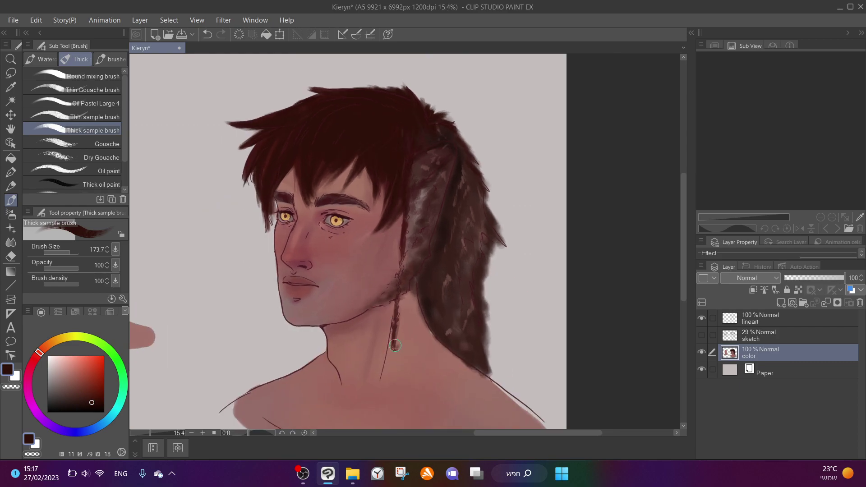
scroll(257, 280, up, 1)
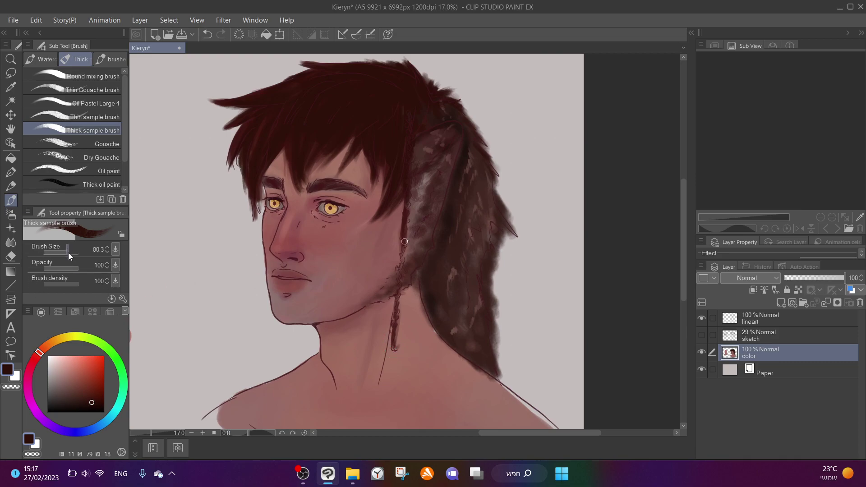
scroll(361, 313, up, 2)
drag(410, 359, 425, 213)
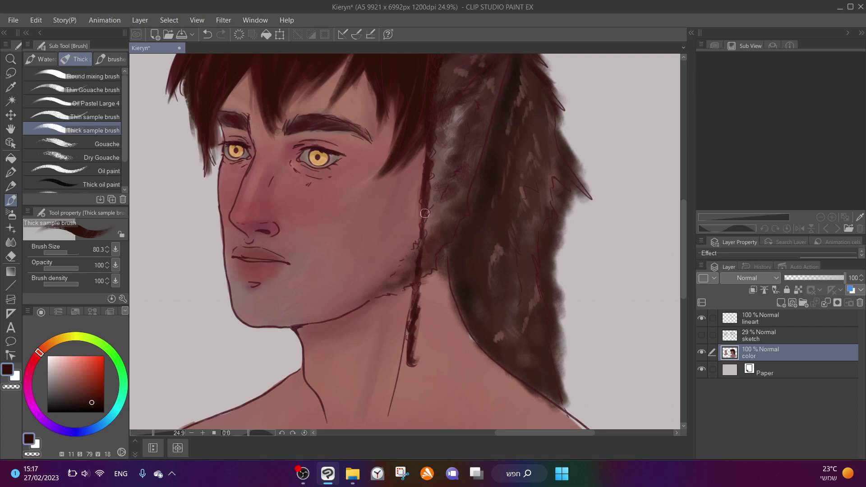
alt+click(419, 328)
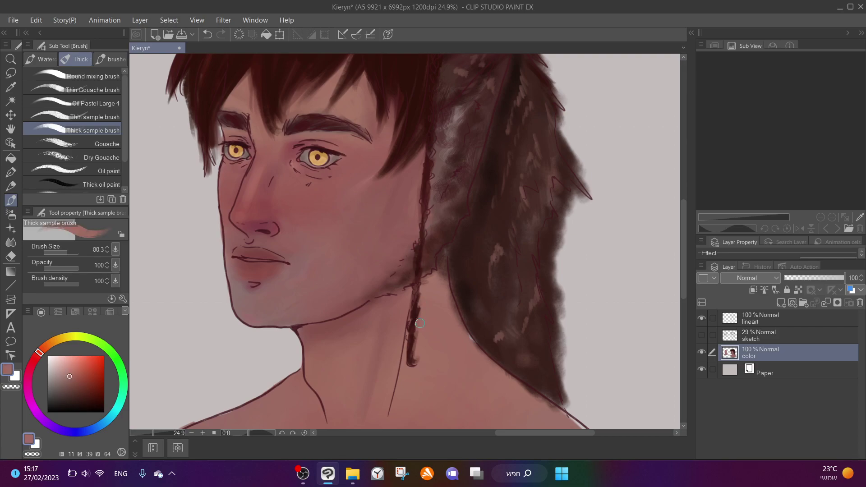
scroll(433, 334, down, 3)
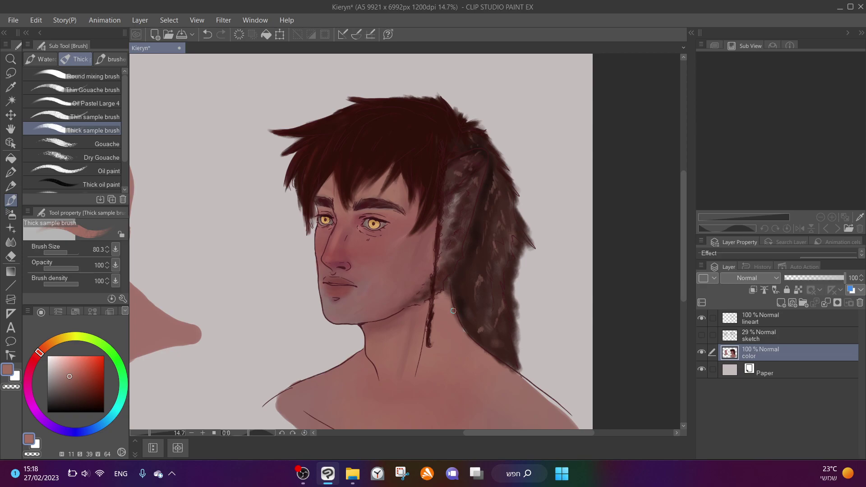
Add fringe strands over the forehead with sampled dark brown (H 12, S 80, V 18) at brush size 173.7
alt+click(425, 159)
click(67, 249)
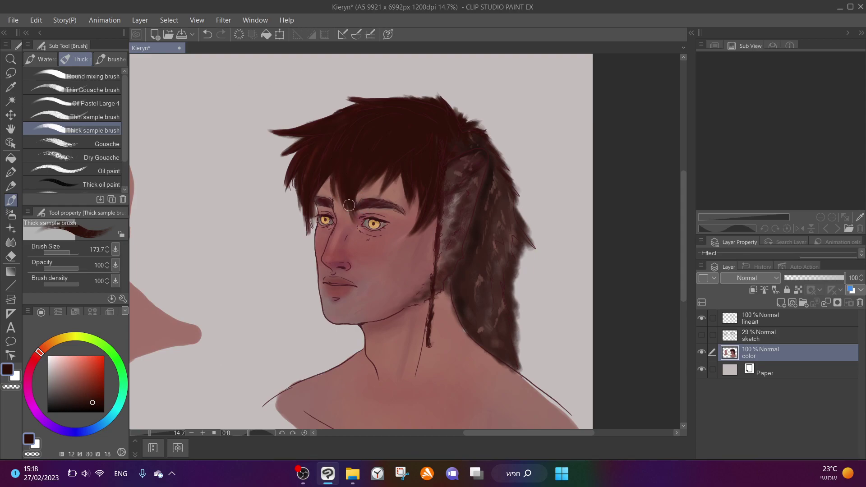
mouse_move(317, 190)
mouse_down()
mouse_move(333, 198)
mouse_move(333, 169)
mouse_up()
mouse_move(392, 170)
mouse_down()
mouse_move(376, 195)
mouse_move(408, 152)
mouse_move(392, 187)
mouse_move(410, 151)
mouse_move(398, 194)
mouse_up()
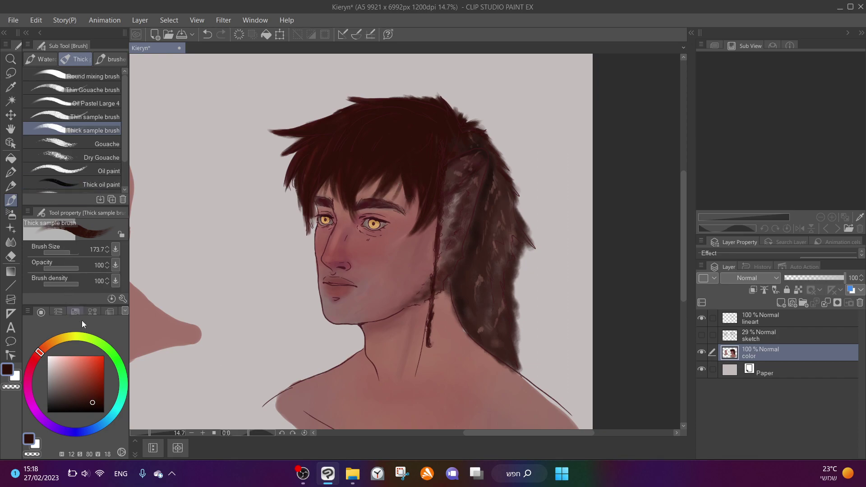
Undo the test highlight strokes and paint a muted violet highlight (H 249, S 25, V 45) across the upper fringe
mouse_move(70, 383)
mouse_down()
mouse_move(52, 377)
mouse_move(55, 392)
mouse_up()
drag(50, 422, 68, 432)
drag(69, 376, 71, 378)
mouse_move(368, 132)
mouse_down()
mouse_move(352, 139)
mouse_move(370, 145)
mouse_up()
key(ctrl+z)
key(ctrl+z)
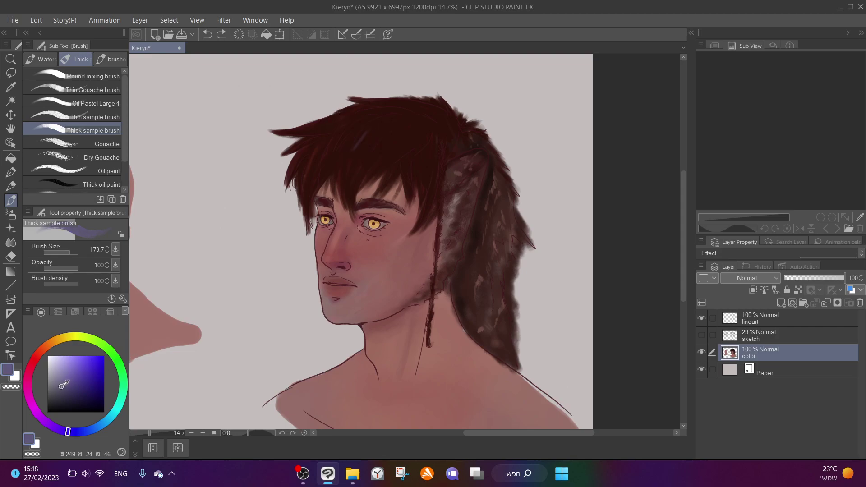
drag(381, 142, 350, 141)
drag(397, 156, 404, 150)
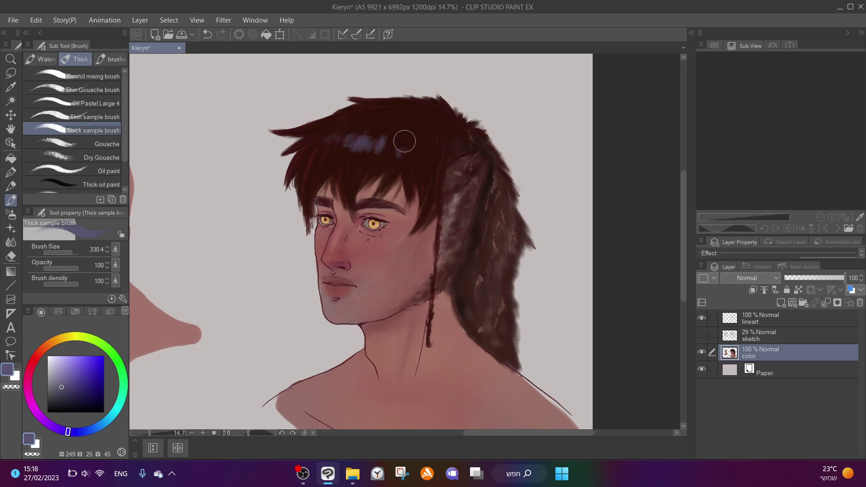
Shape the violet highlight along the crown at brush size 330.4 and break it up with sampled dark brown (H 12, S 80, V 18)
mouse_move(386, 96)
mouse_down()
mouse_move(336, 152)
mouse_move(385, 125)
mouse_move(371, 138)
mouse_move(391, 133)
mouse_move(371, 125)
mouse_move(394, 109)
mouse_move(352, 155)
mouse_move(348, 180)
mouse_up()
alt+click(381, 120)
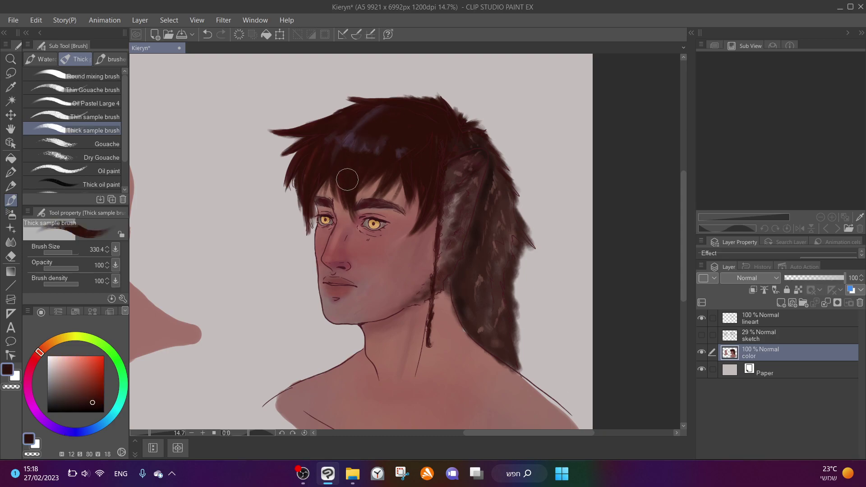
mouse_move(386, 120)
mouse_down()
mouse_move(366, 144)
mouse_move(362, 128)
mouse_move(373, 144)
mouse_move(413, 153)
mouse_move(416, 147)
mouse_move(402, 151)
mouse_move(435, 122)
mouse_up()
scroll(519, 133, down, 2)
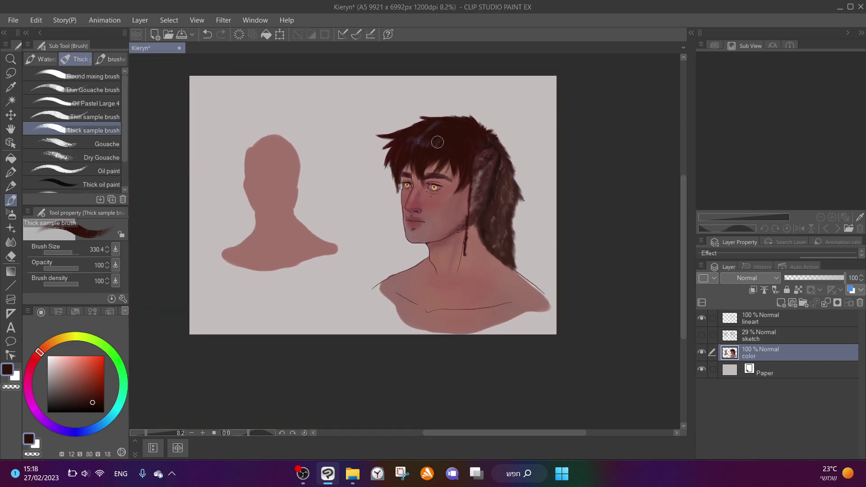
Remove the line art over the mane and furry ear on the lineart layer, and return to the color layer
click(749, 318)
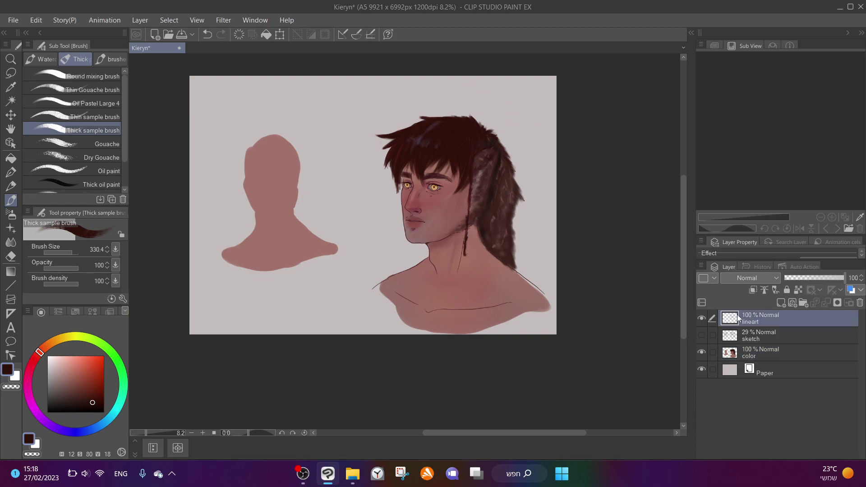
scroll(479, 160, up, 2)
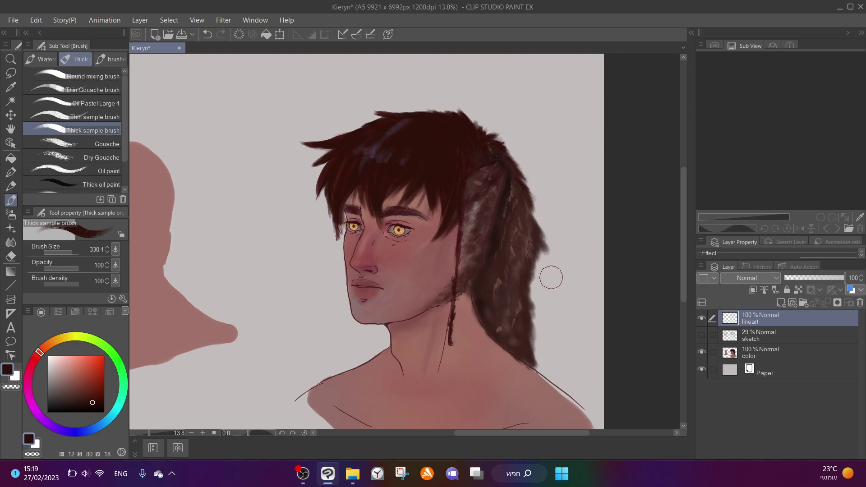
drag(522, 176, 515, 161)
drag(478, 177, 459, 253)
click(777, 336)
click(751, 355)
Define the top of the furry ear with sampled reddish brown (H 4, S 49, V 27)
scroll(532, 193, up, 5)
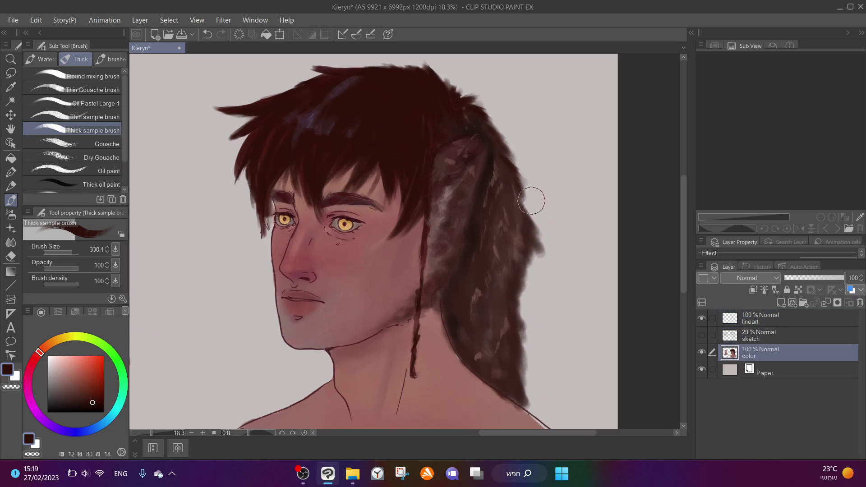
alt+click(452, 100)
mouse_move(433, 167)
mouse_down()
mouse_move(474, 132)
mouse_move(491, 141)
mouse_move(482, 141)
mouse_up()
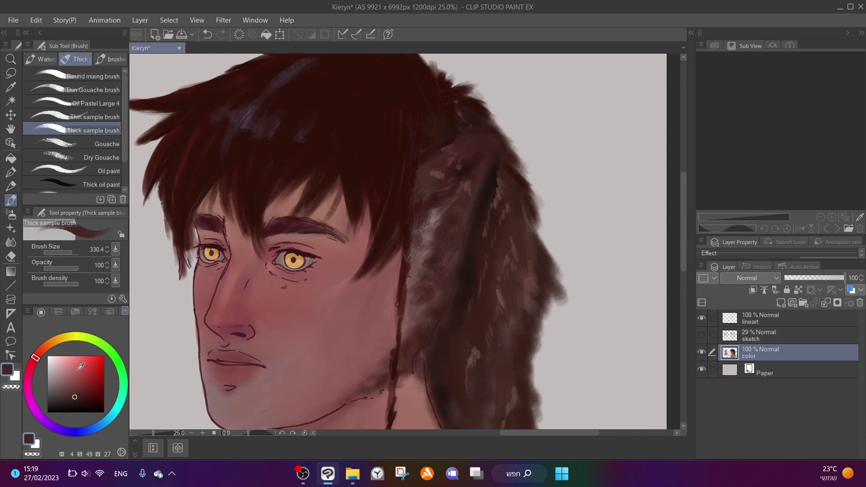
Highlight the ear's upper rim and tip with dusty pink (H 4, S 27, V 65) at brush size 91.3, softening it with sampled browns
click(62, 376)
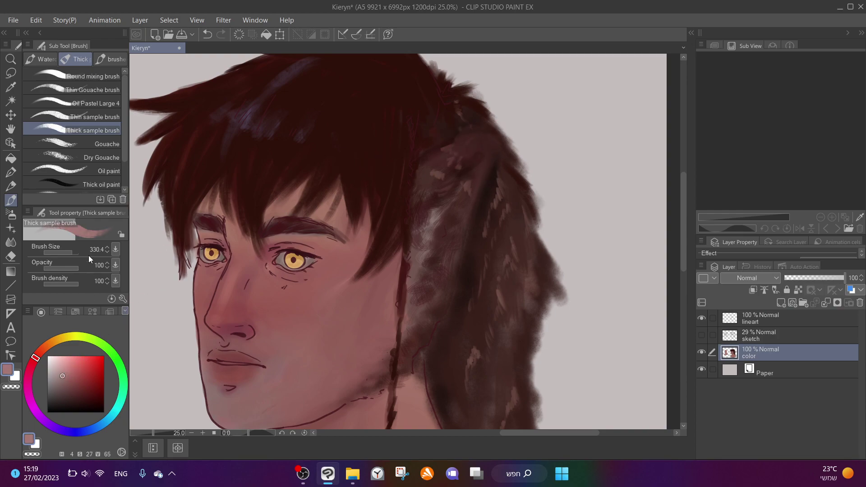
mouse_move(490, 146)
mouse_down()
mouse_move(469, 135)
mouse_move(450, 146)
mouse_move(485, 148)
mouse_up()
alt+click(469, 140)
alt+click(488, 182)
alt+click(473, 141)
alt+click(468, 142)
alt+click(461, 146)
drag(458, 151, 469, 137)
alt+click(469, 139)
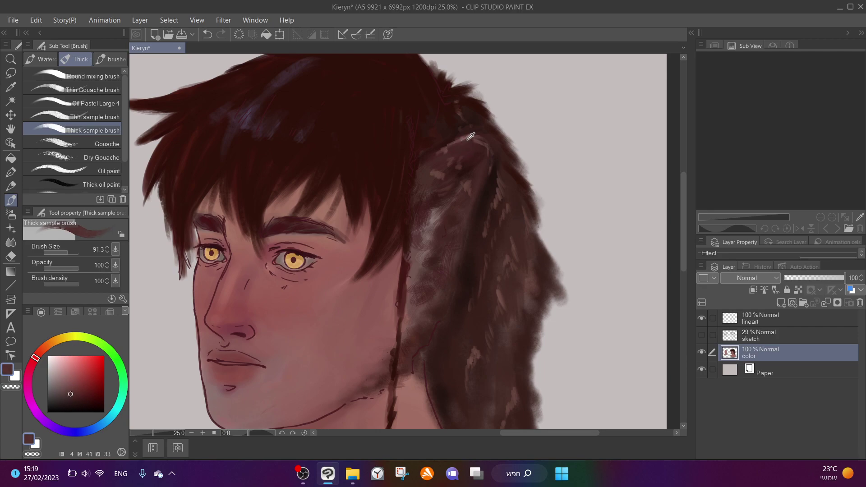
alt+click(459, 143)
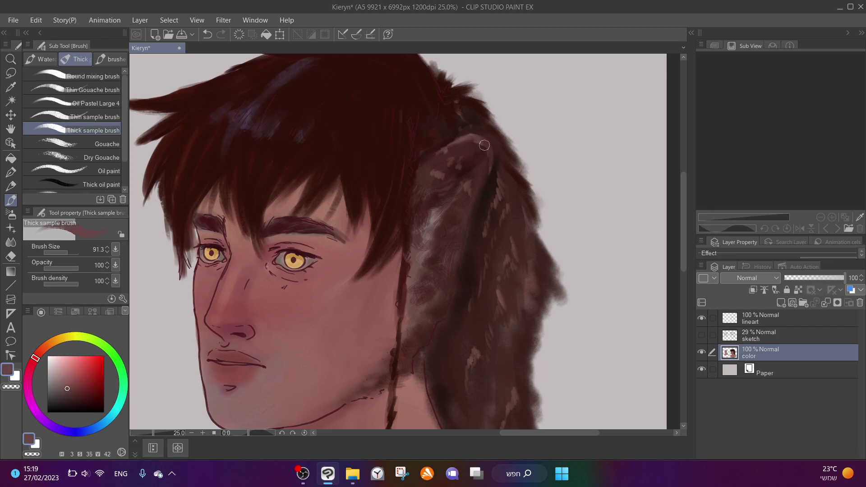
Extend the ear's back rim downward with reddish brown (H 3, S 35, V 42), and sample dark brown (H 14, S 54, V 16)
drag(486, 172, 476, 215)
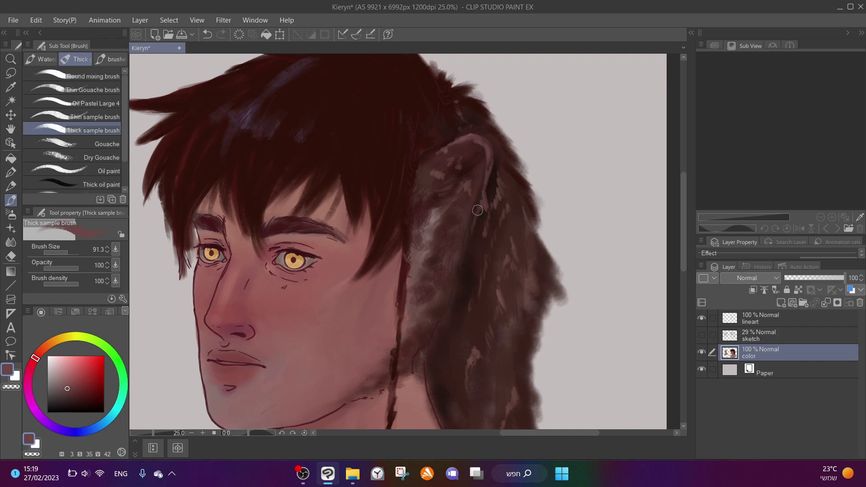
alt+click(468, 265)
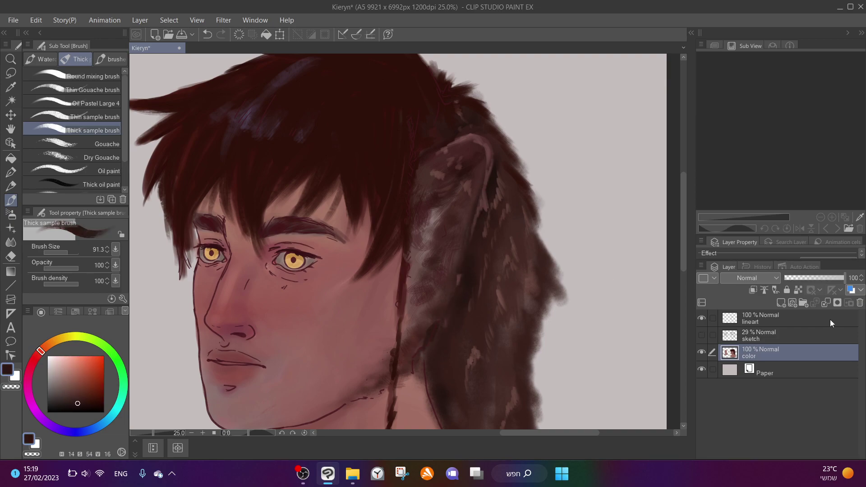
Remove the line art at the back of the jaw on the lineart layer, and return to the color layer
click(772, 318)
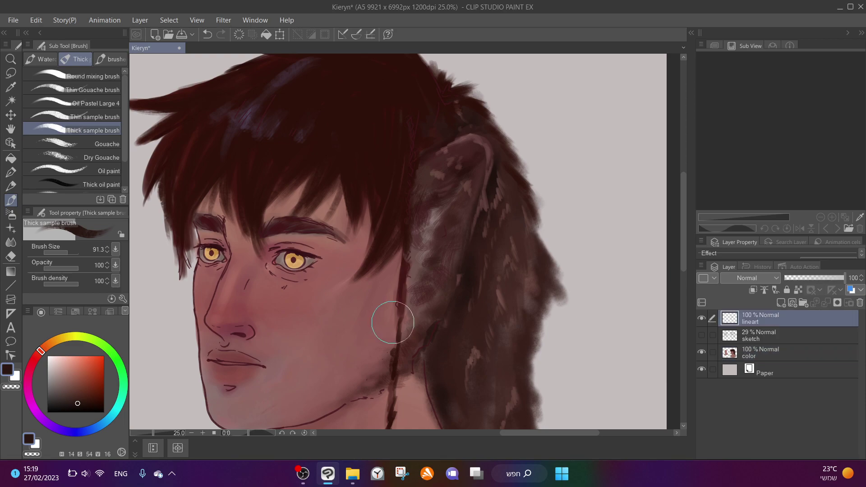
key(ctrl+z)
click(736, 355)
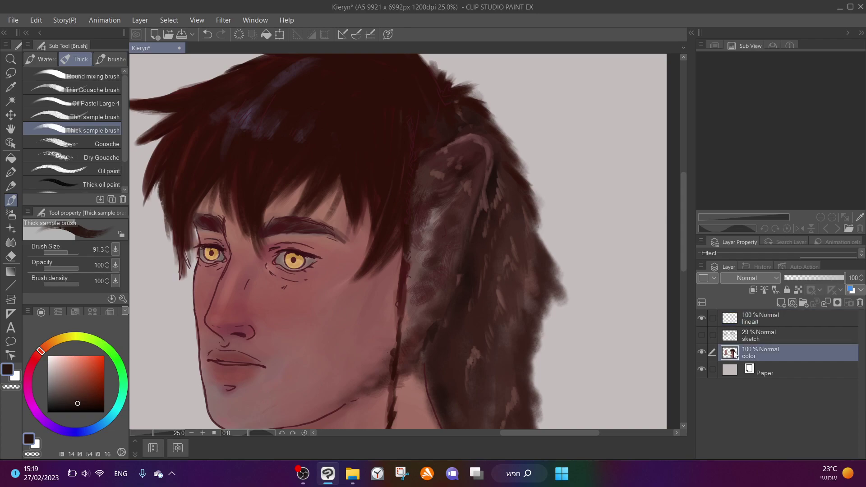
Texture the inner ear fur with sampled browns and deepen the shadow under its upper fold (H 7, S 61, V 17)
alt+click(470, 227)
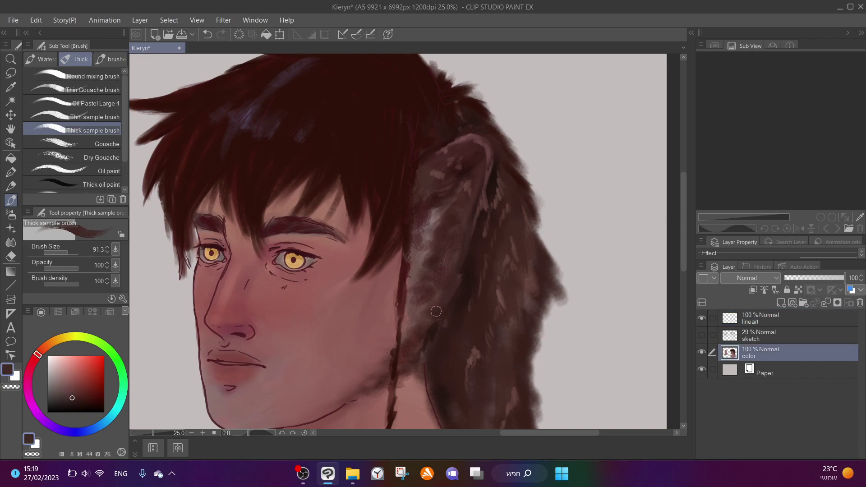
alt+click(426, 250)
mouse_move(443, 213)
mouse_down()
mouse_move(456, 195)
mouse_move(445, 241)
mouse_up()
mouse_move(442, 209)
mouse_down()
mouse_move(475, 166)
mouse_move(419, 282)
mouse_up()
alt+click(467, 169)
drag(470, 164, 435, 195)
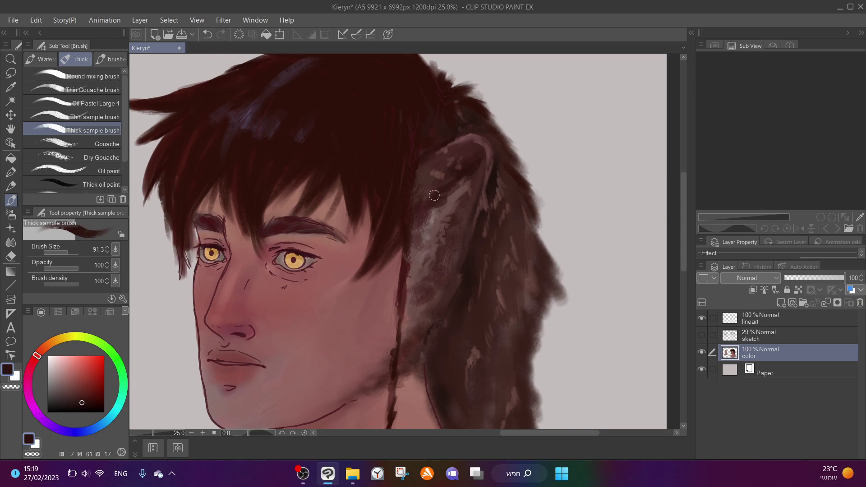
Refine the ear's tip and back edge with sampled brown (H 4, S 38, V 35), and lighten the inner fur (H 10, S 20, V 48)
mouse_move(450, 149)
mouse_down()
mouse_move(468, 141)
mouse_move(485, 150)
mouse_up()
alt+click(474, 222)
alt+click(487, 198)
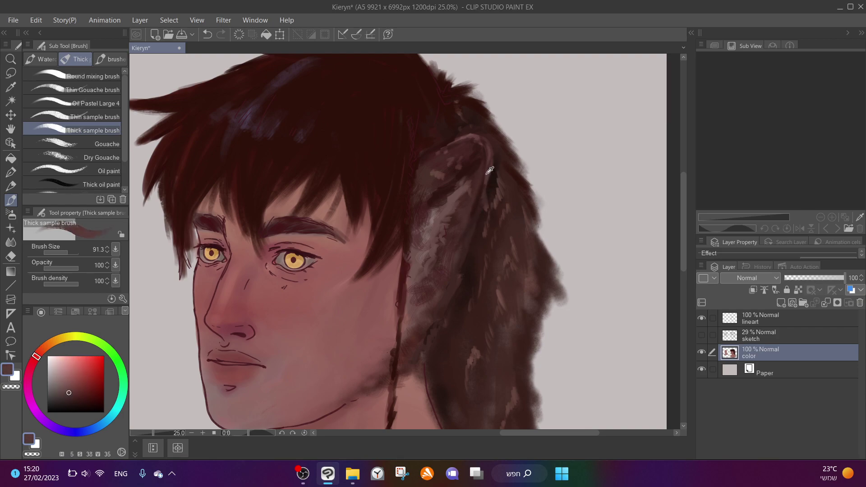
mouse_move(485, 207)
mouse_down()
mouse_move(454, 257)
mouse_move(461, 265)
mouse_up()
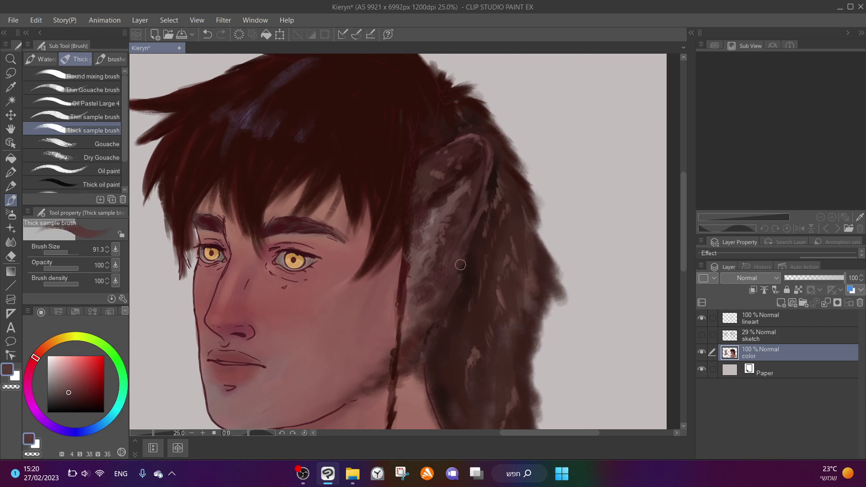
alt+click(445, 290)
mouse_move(459, 201)
mouse_down()
mouse_move(454, 191)
mouse_move(473, 171)
mouse_move(445, 204)
mouse_up()
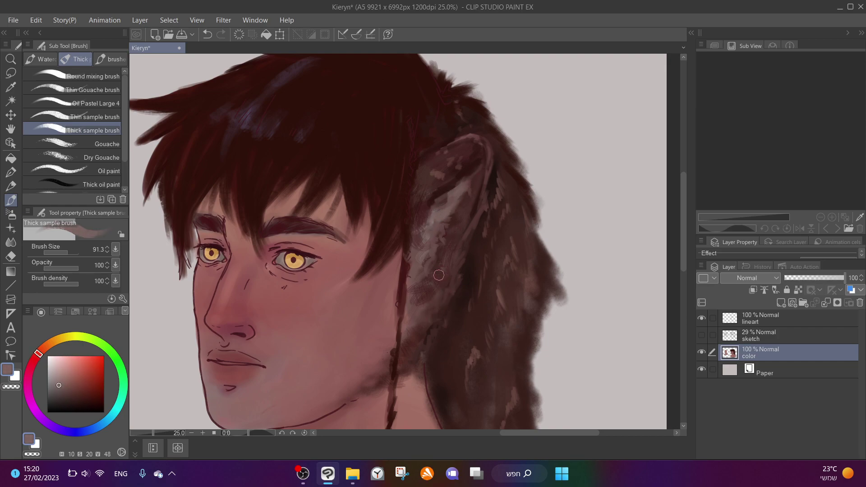
Soften the skin behind the jaw with sampled dusty red (H 4, S 40, V 55) and darken the fur there (H 9, S 55, V 24)
alt+click(365, 369)
alt+click(361, 371)
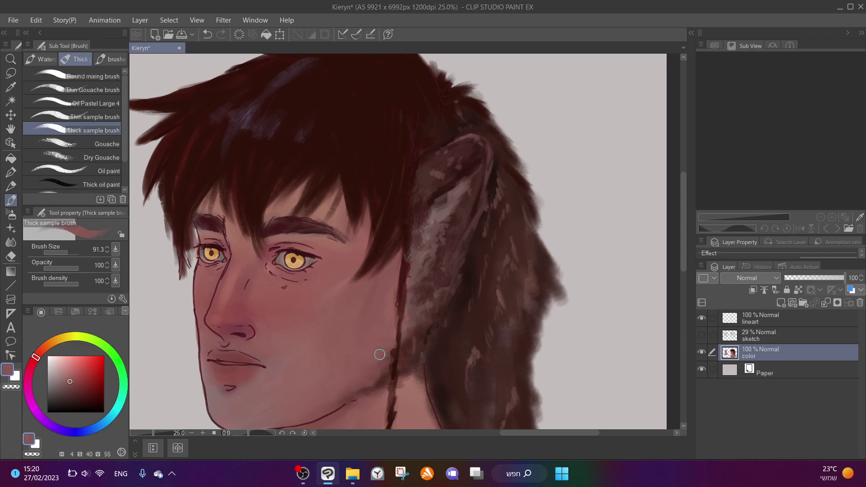
alt+click(404, 346)
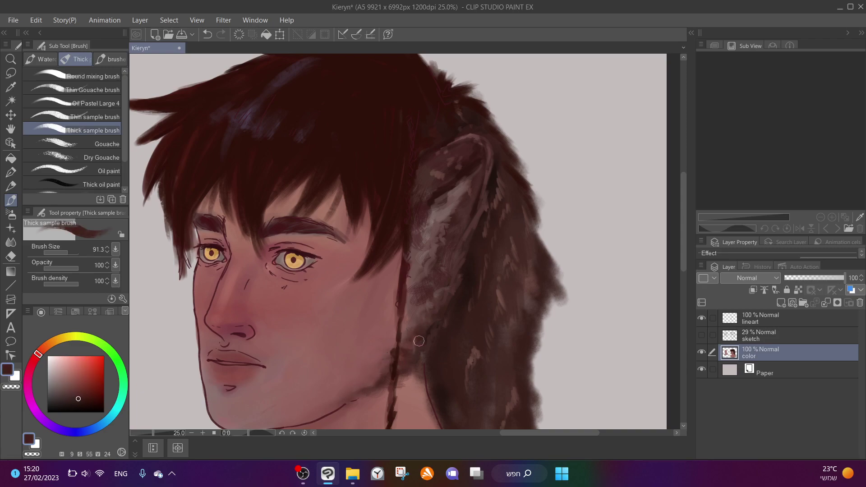
Shade the ear's back edge with sampled brown (H 4, S 38, V 29) and even out the upper fold (H 8, S 42, V 35)
alt+click(484, 199)
alt+click(483, 201)
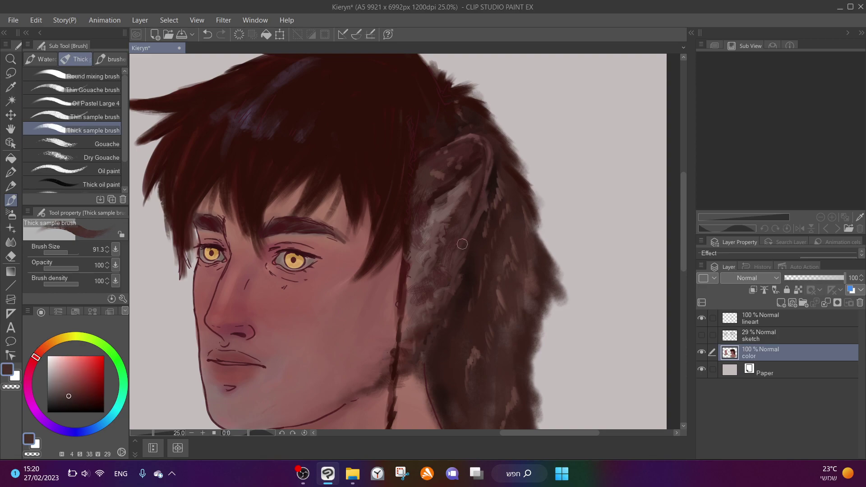
alt+click(478, 160)
alt+click(465, 157)
alt+click(446, 163)
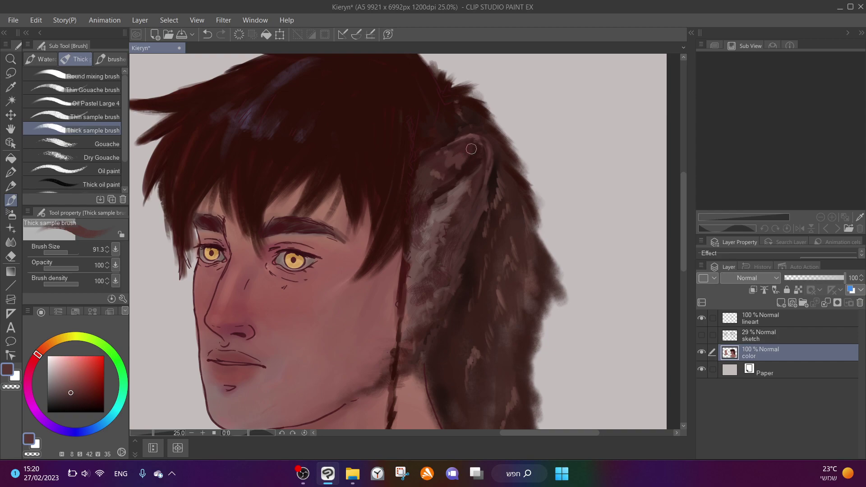
Add dark fur strokes to the ear's upper fold and tip with sampled dark brown (H 7, S 61, V 17)
alt+click(446, 174)
alt+click(455, 155)
alt+click(454, 195)
alt+click(464, 168)
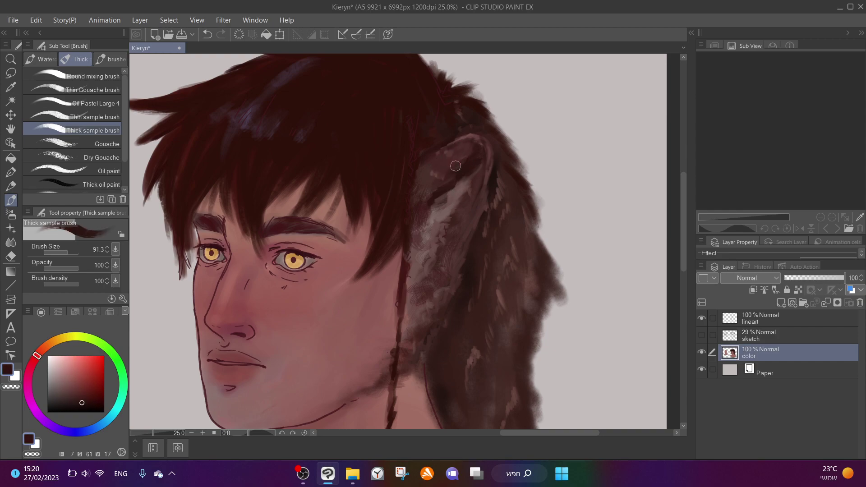
mouse_move(439, 182)
mouse_down()
mouse_move(449, 171)
mouse_move(429, 178)
mouse_up()
mouse_move(480, 157)
mouse_down()
mouse_move(473, 183)
mouse_move(475, 137)
mouse_up()
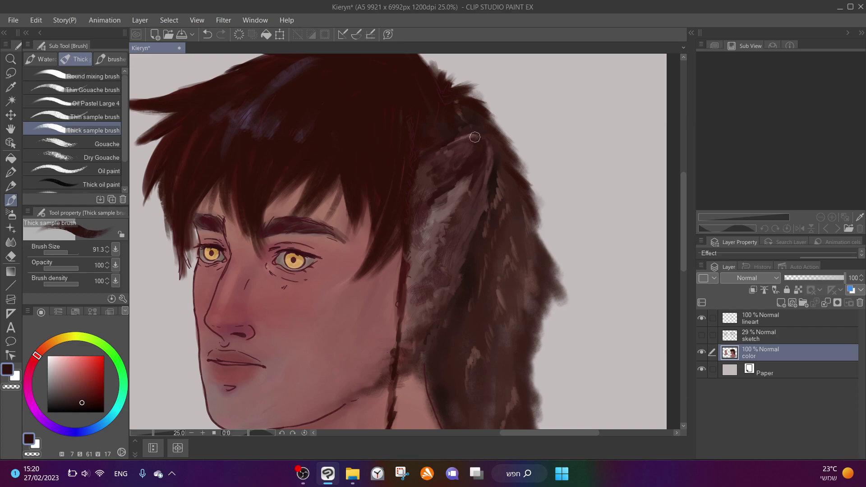
Rework the ear's tip with sampled browns and redraw its rim in reddish brown (H 3, S 34, V 44)
alt+click(471, 171)
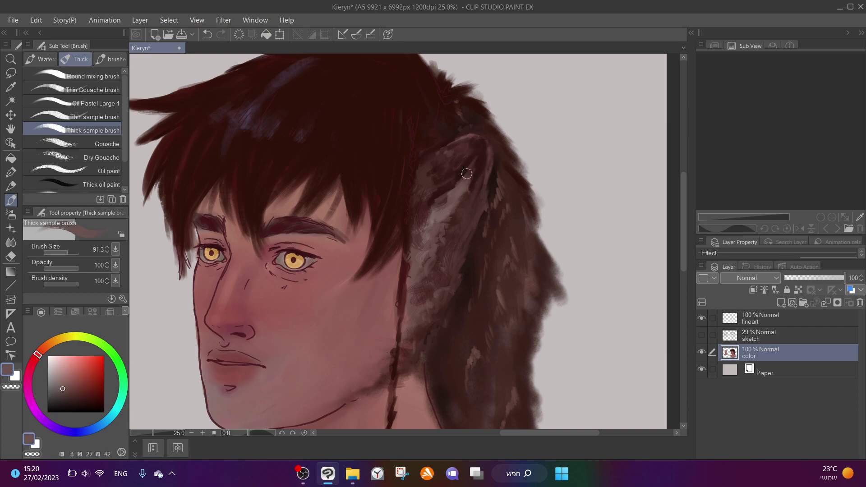
alt+click(480, 147)
alt+click(470, 150)
alt+click(466, 140)
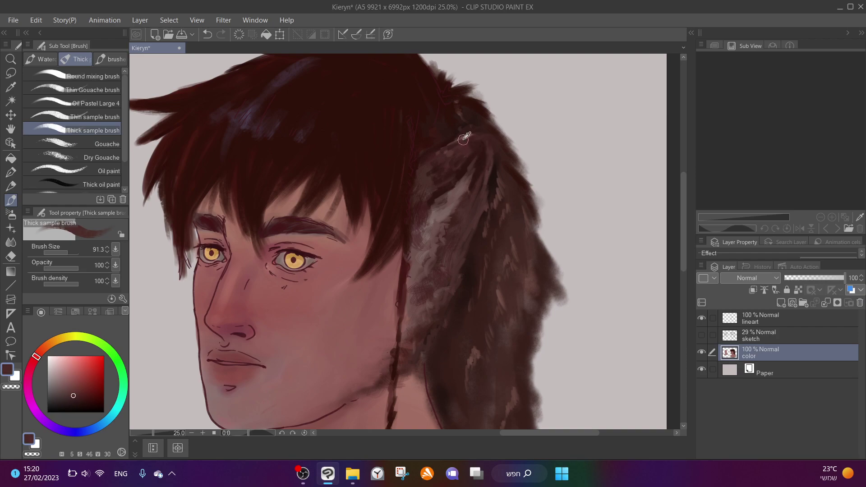
mouse_move(483, 137)
mouse_down()
mouse_move(483, 177)
mouse_move(464, 242)
mouse_up()
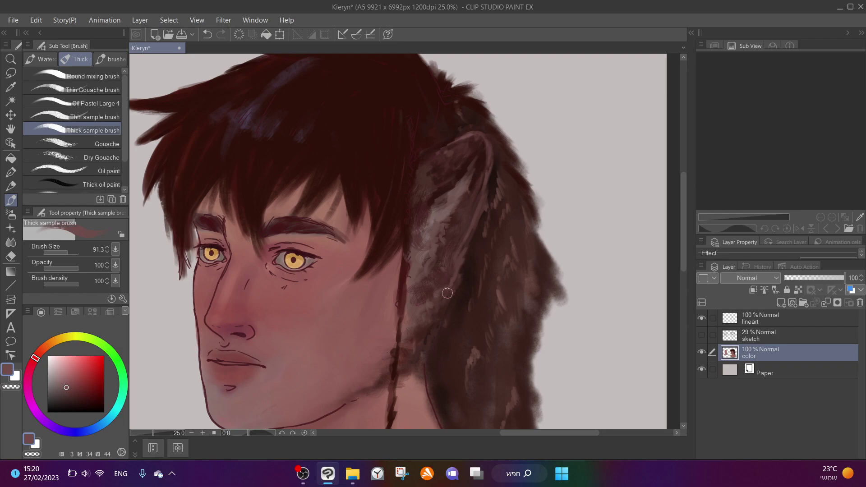
Darken the mane behind the ear with sampled dark brown (H 11, S 52, V 13) at brush size 330.4
scroll(447, 241, down, 2)
scroll(465, 191, down, 2)
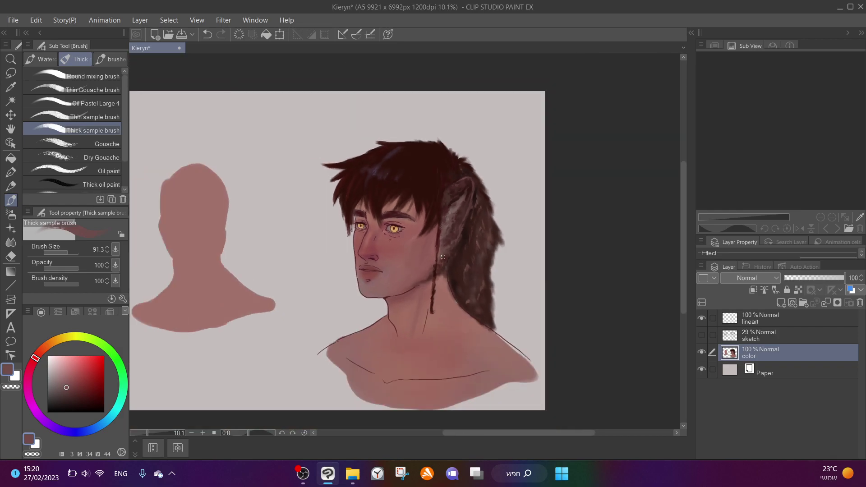
scroll(471, 193, up, 1)
scroll(478, 194, up, 3)
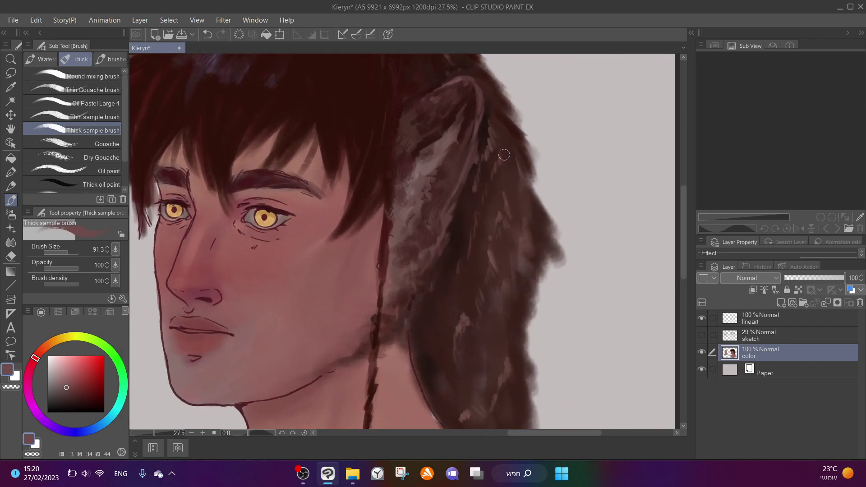
alt+click(486, 133)
drag(69, 251, 72, 250)
mouse_move(487, 134)
mouse_down()
mouse_move(504, 176)
mouse_move(492, 179)
mouse_move(492, 217)
mouse_move(469, 248)
mouse_move(468, 292)
mouse_move(437, 325)
mouse_up()
mouse_move(533, 212)
mouse_down()
mouse_move(544, 254)
mouse_move(526, 254)
mouse_move(534, 368)
mouse_up()
mouse_move(509, 251)
mouse_down()
mouse_move(518, 268)
mouse_move(489, 289)
mouse_move(483, 333)
mouse_up()
scroll(495, 286, down, 3)
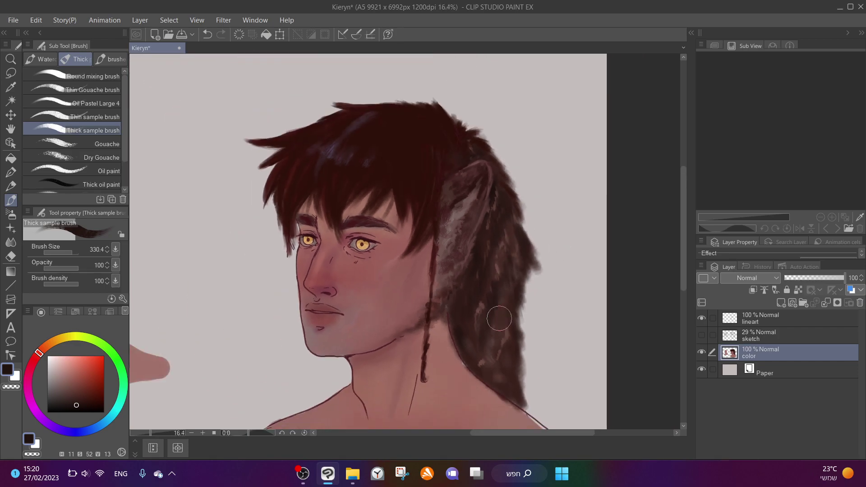
mouse_move(515, 234)
mouse_down()
mouse_move(527, 271)
mouse_move(521, 288)
mouse_up()
Paint lighter brown strands (H 11, S 28, V 42) down the mane and blend them in with sampled dark brown (H 11, S 49, V 18)
click(64, 389)
mouse_move(493, 218)
mouse_down()
mouse_move(507, 251)
mouse_move(489, 277)
mouse_move(486, 314)
mouse_up()
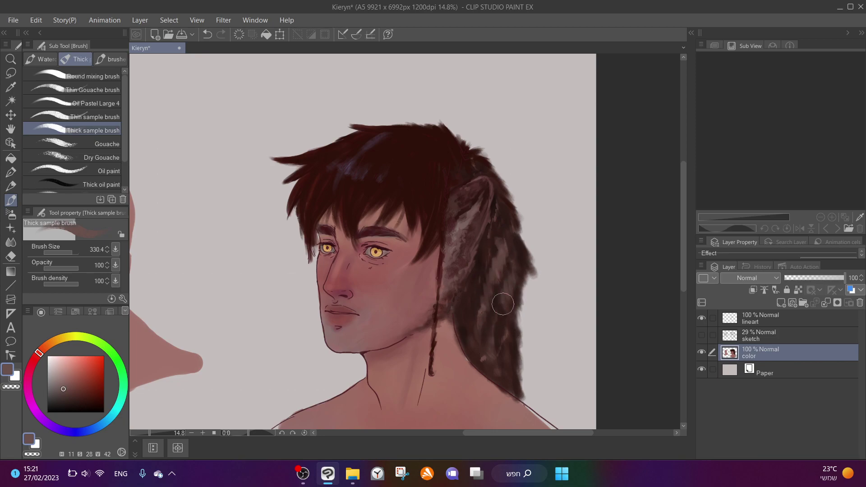
alt+click(498, 230)
drag(499, 230, 474, 316)
drag(517, 263, 486, 324)
mouse_move(498, 287)
mouse_down()
mouse_move(503, 233)
mouse_move(484, 274)
mouse_move(480, 348)
mouse_up()
mouse_move(515, 240)
mouse_down()
mouse_move(500, 361)
mouse_move(482, 335)
mouse_up()
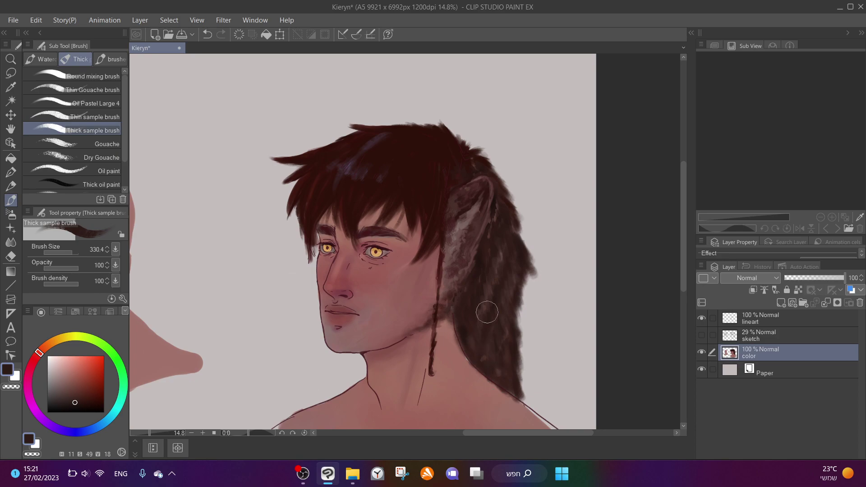
Set the brush size to 80.3 and remove the line art over both eyebrows on the lineart layer
scroll(495, 163, down, 3)
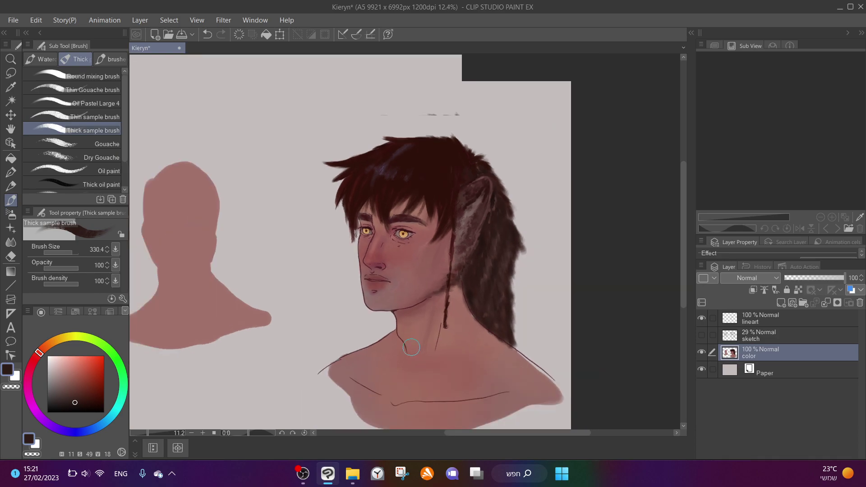
scroll(392, 351, up, 2)
scroll(435, 165, up, 6)
scroll(397, 265, down, 2)
scroll(387, 286, up, 6)
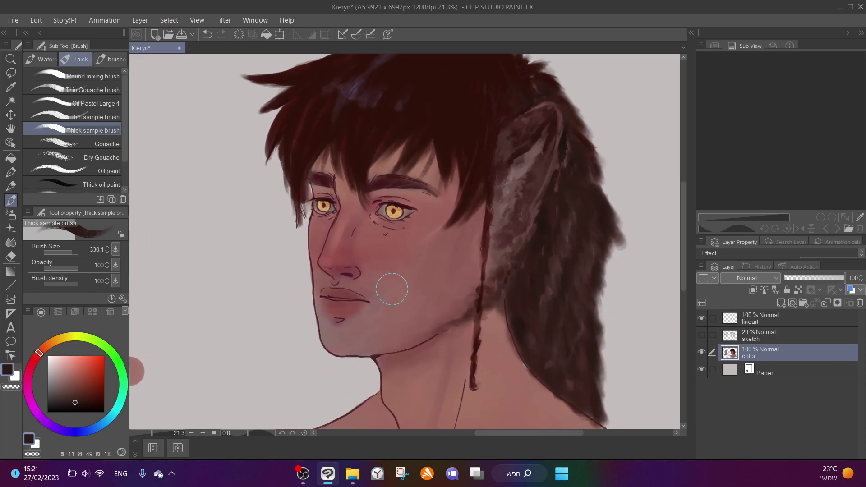
scroll(180, 181, up, 3)
drag(75, 252, 68, 253)
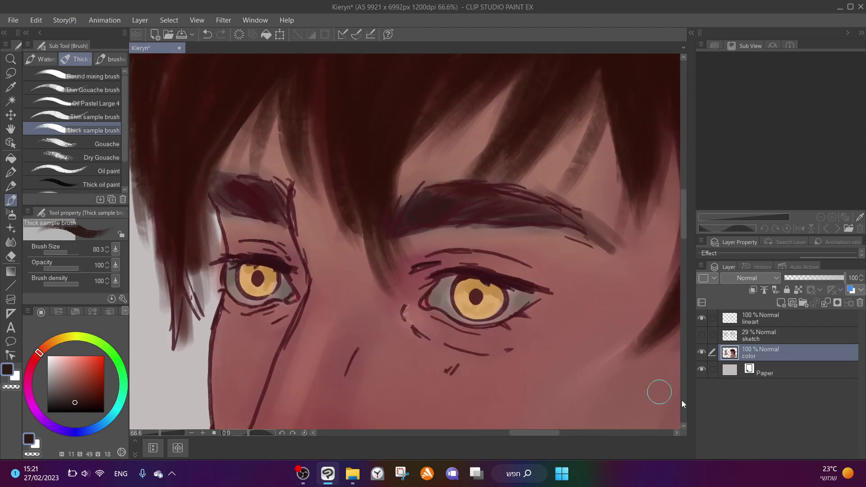
click(746, 323)
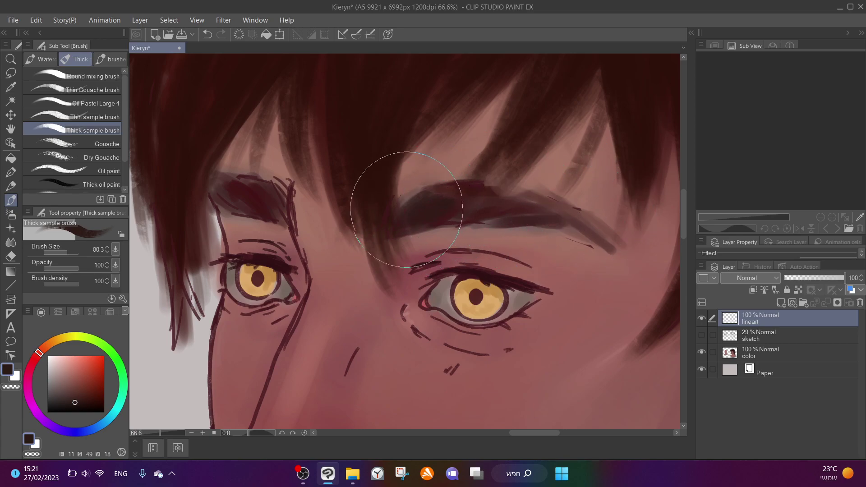
mouse_move(287, 175)
mouse_down()
mouse_move(253, 184)
mouse_move(284, 205)
mouse_move(246, 190)
mouse_move(258, 200)
mouse_up()
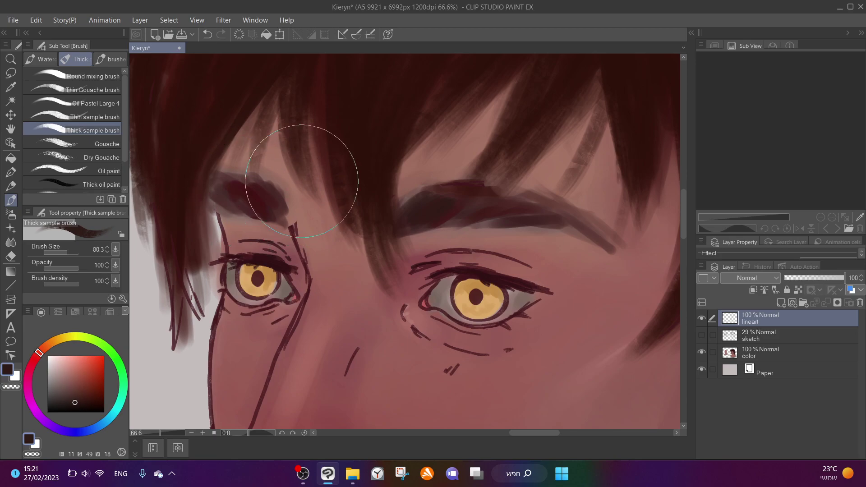
Soften the nose's line art from the bridge to the tip and nostril with the Blend tool at brush size 28.7
scroll(302, 180, down, 3)
scroll(195, 255, up, 2)
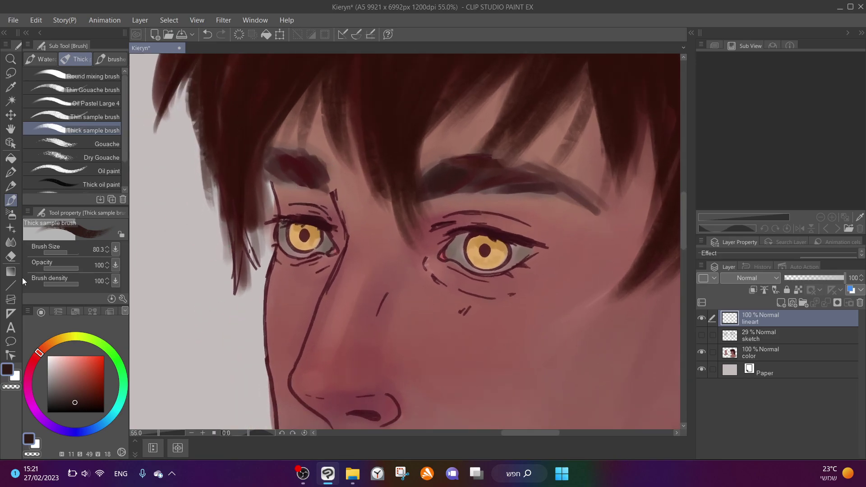
click(10, 243)
scroll(232, 142, up, 2)
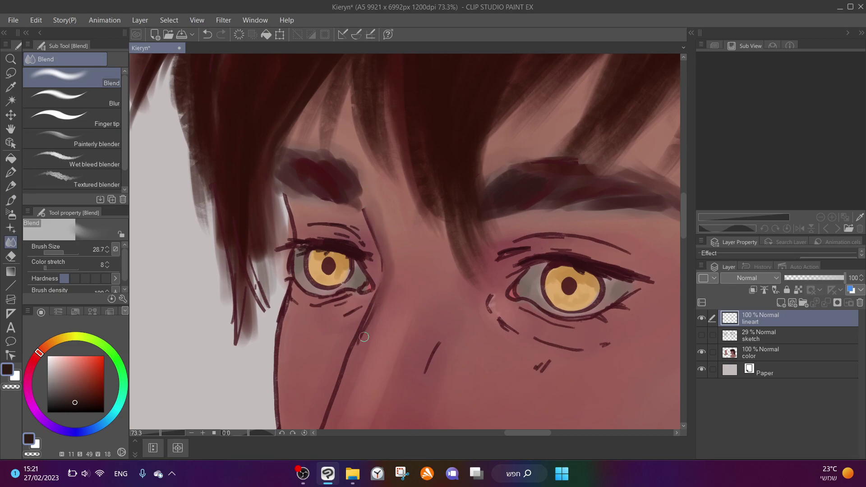
scroll(393, 262, down, 3)
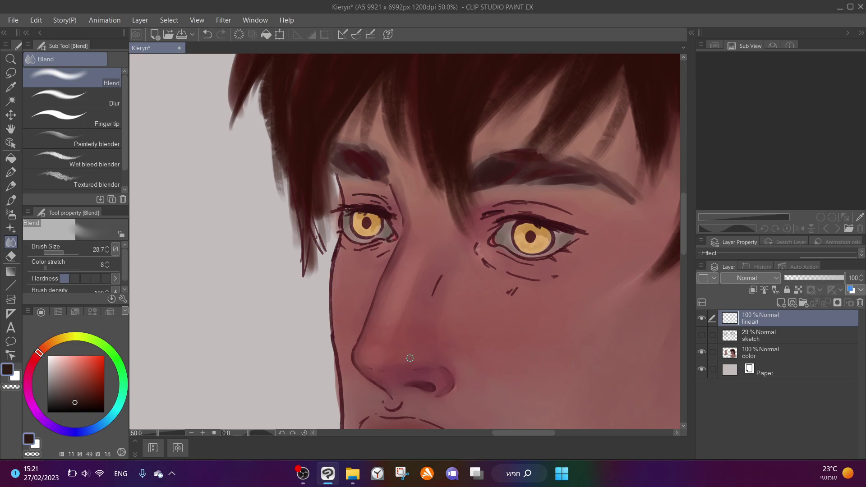
Blend the line art below the nose, around the lips and under the lower lip into the skin
scroll(411, 359, down, 2)
scroll(406, 386, up, 3)
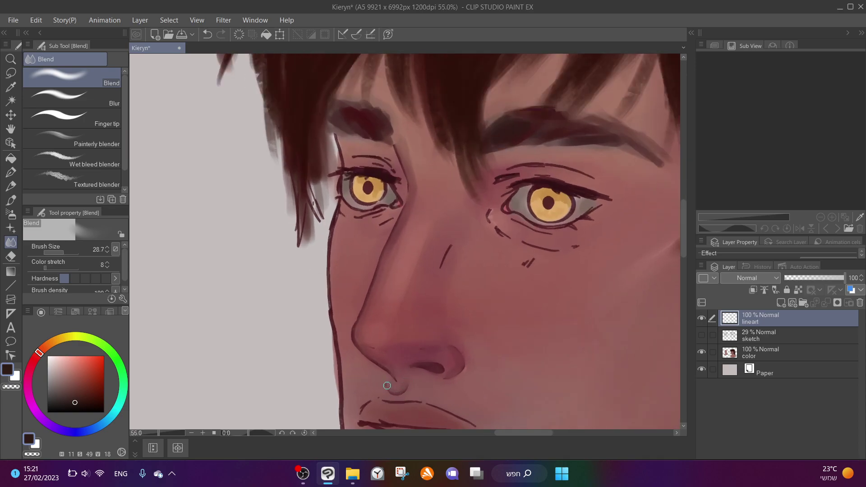
scroll(405, 385, down, 3)
scroll(480, 370, up, 2)
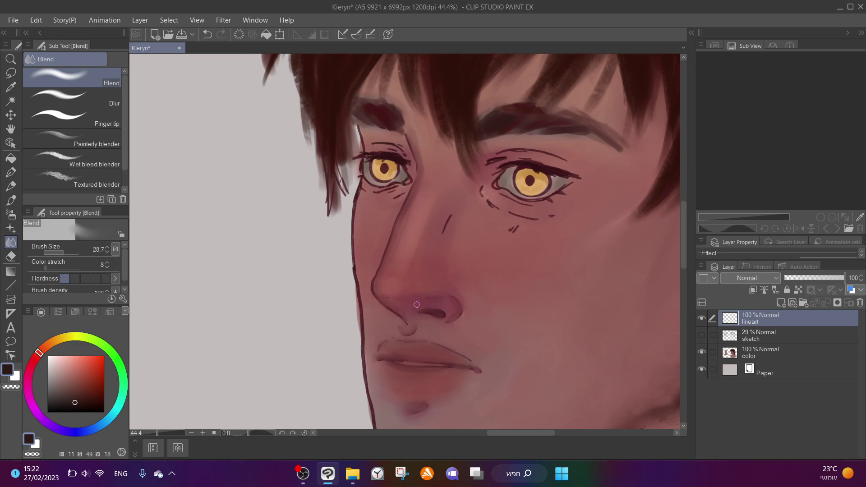
Blend the line art where the jawline meets the front of the neck
scroll(412, 317, down, 4)
scroll(469, 290, up, 3)
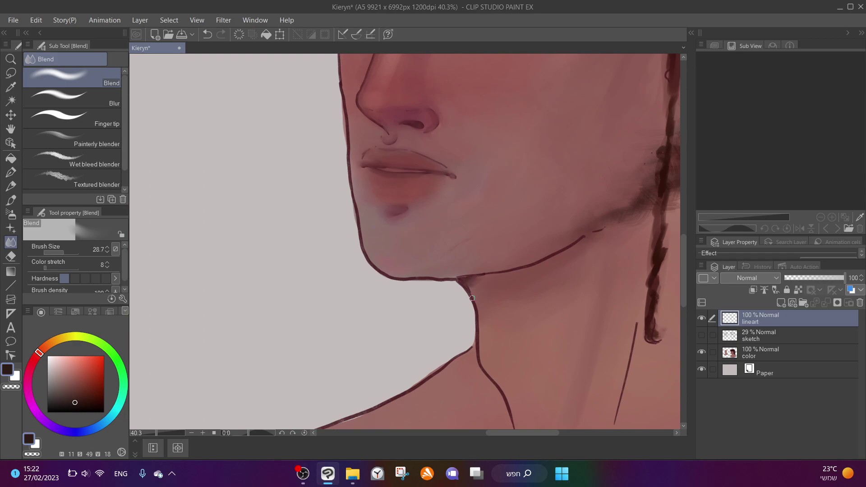
mouse_move(468, 281)
mouse_down()
mouse_move(451, 278)
mouse_move(476, 275)
mouse_up()
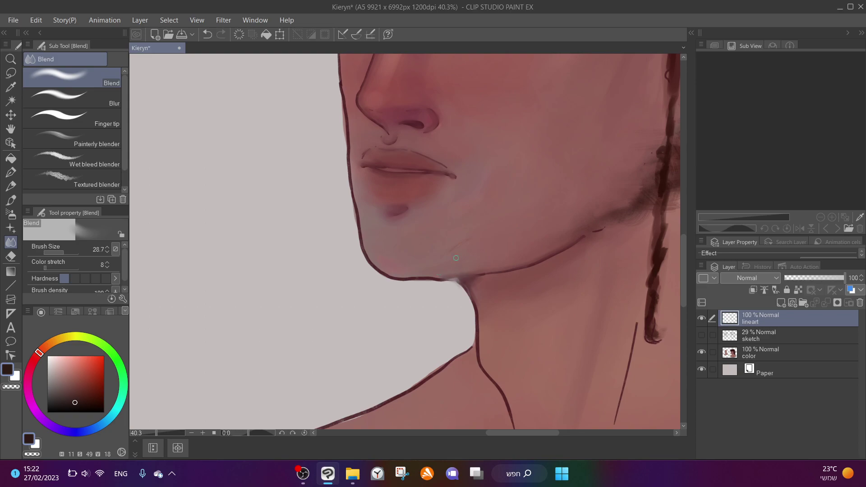
Undo the last two blend strokes under the chin and soften the line art along the chin, jawline and front of the neck
key(ctrl+z)
key(ctrl+z)
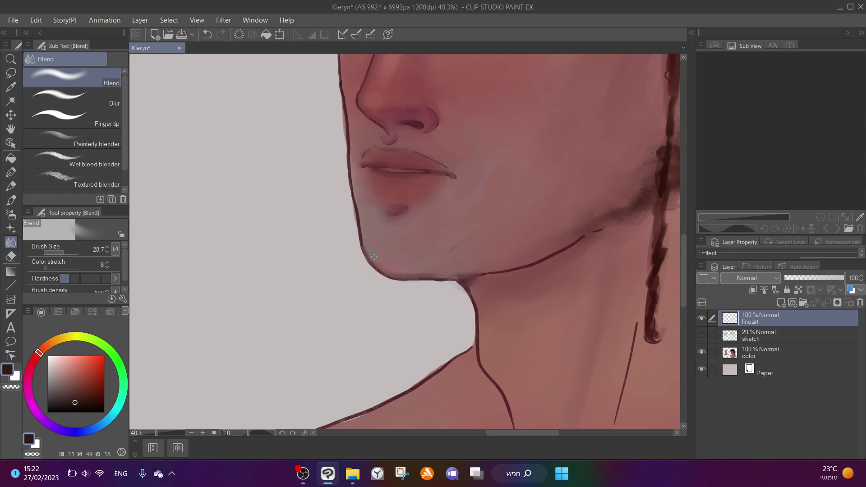
drag(360, 253, 355, 202)
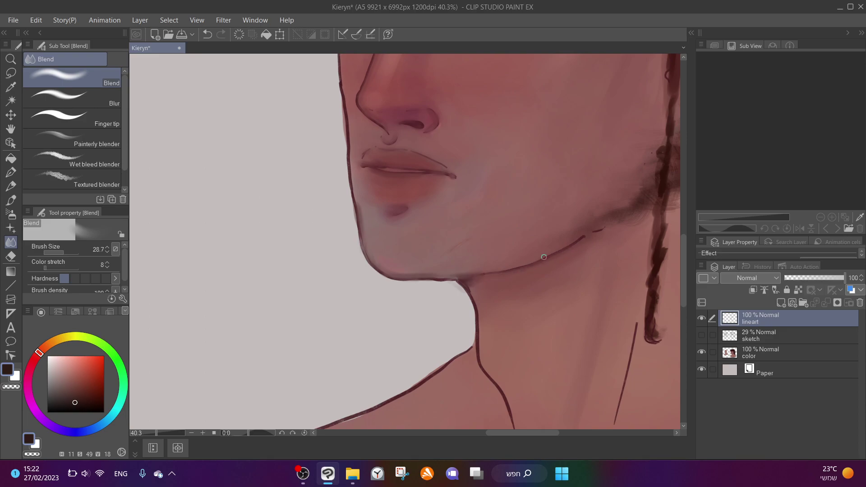
mouse_move(481, 325)
mouse_down()
mouse_move(473, 344)
mouse_move(477, 315)
mouse_move(483, 365)
mouse_move(508, 396)
mouse_up()
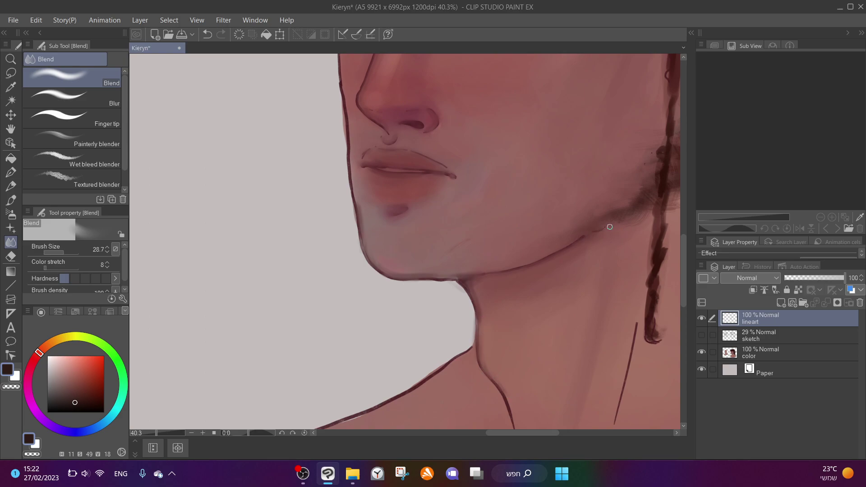
Blend the outer contour line of the far cheek from below the eye down to the chin
scroll(584, 221, down, 4)
scroll(499, 129, up, 4)
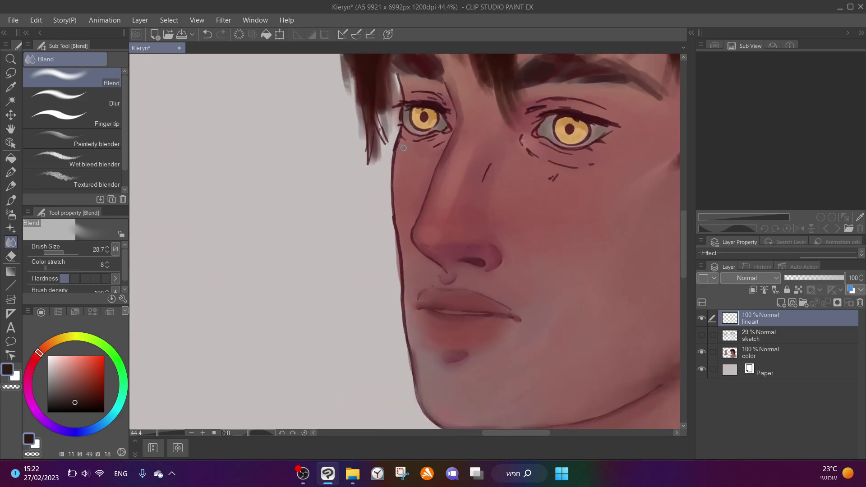
mouse_move(403, 138)
mouse_down()
mouse_move(391, 161)
mouse_move(395, 156)
mouse_move(409, 341)
mouse_up()
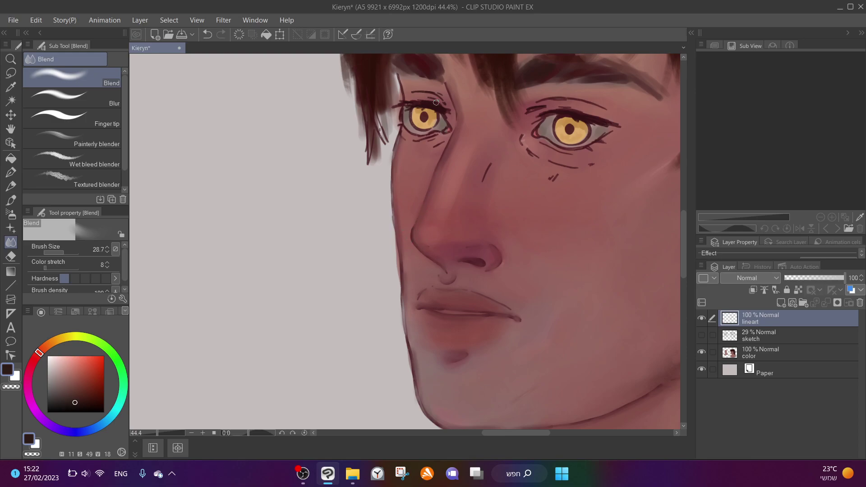
Blend the line art of the far eye's upper lid, pupil and iris, and soften the line along the nose bridge
scroll(436, 103, up, 3)
mouse_move(409, 91)
mouse_down()
mouse_move(449, 121)
mouse_move(426, 103)
mouse_move(390, 104)
mouse_up()
mouse_move(458, 137)
mouse_down()
mouse_move(413, 129)
mouse_move(439, 142)
mouse_move(439, 133)
mouse_move(424, 149)
mouse_move(407, 149)
mouse_move(393, 132)
mouse_move(402, 144)
mouse_move(399, 132)
mouse_move(462, 154)
mouse_move(417, 162)
mouse_move(386, 150)
mouse_move(434, 161)
mouse_move(427, 177)
mouse_move(451, 176)
mouse_move(421, 186)
mouse_up()
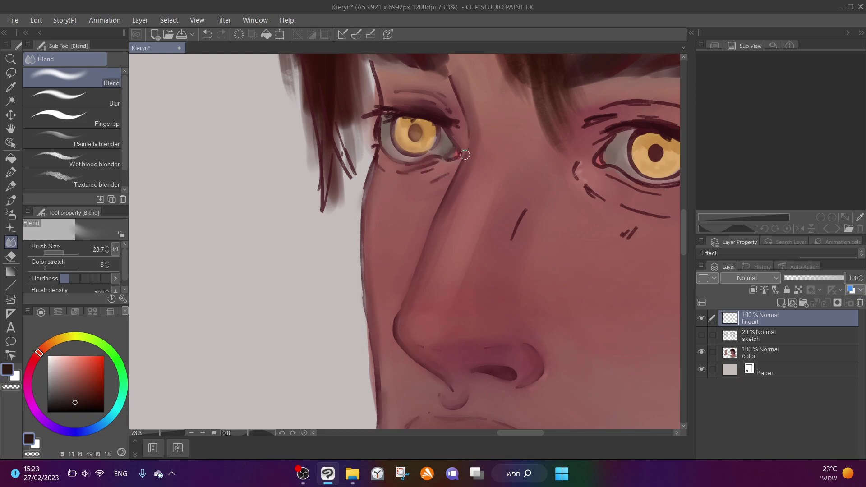
scroll(502, 194, down, 1)
scroll(521, 207, down, 4)
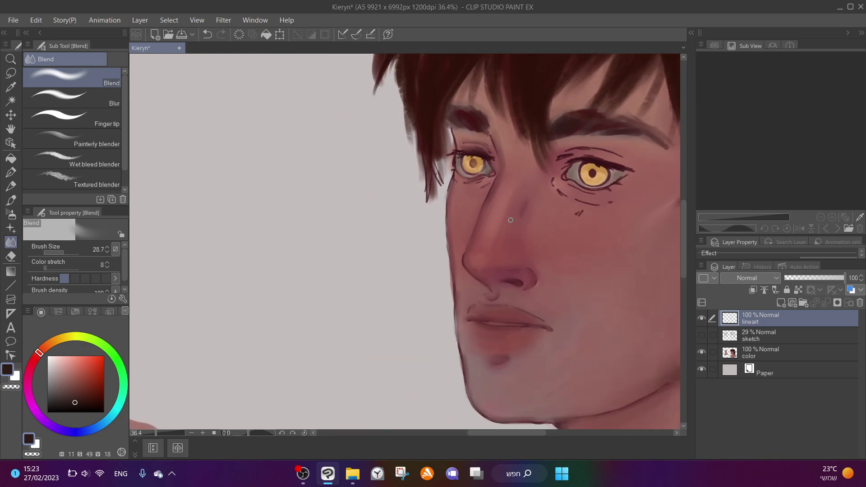
Blend the near eye's under-eye folds, cheek marks and iris outline into the painted colour
scroll(512, 194, up, 5)
mouse_move(527, 192)
mouse_down()
mouse_move(510, 191)
mouse_move(557, 181)
mouse_up()
mouse_move(488, 159)
mouse_down()
mouse_move(472, 133)
mouse_move(468, 144)
mouse_move(471, 138)
mouse_move(501, 172)
mouse_move(498, 161)
mouse_move(529, 169)
mouse_move(523, 149)
mouse_up()
mouse_move(576, 155)
mouse_down()
mouse_move(600, 139)
mouse_move(526, 151)
mouse_up()
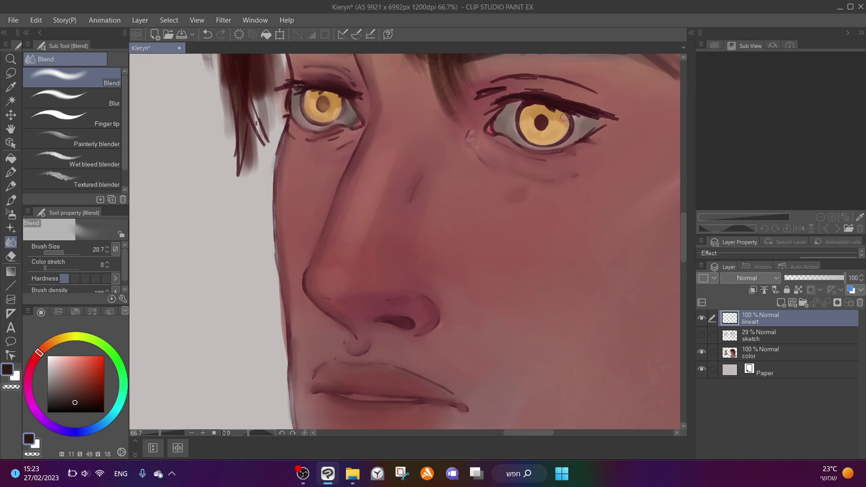
mouse_move(563, 121)
mouse_down()
mouse_move(535, 138)
mouse_move(516, 118)
mouse_move(532, 130)
mouse_move(522, 119)
mouse_move(547, 124)
mouse_move(539, 103)
mouse_move(561, 146)
mouse_up()
Soften the eyelid creases and upper lash lines of both eyes with the Blend tool
scroll(561, 146, up, 1)
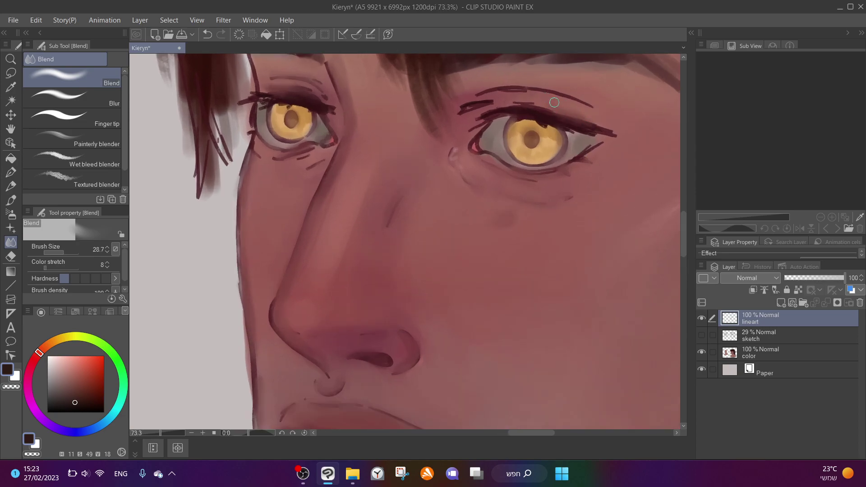
mouse_move(582, 125)
mouse_down()
mouse_move(531, 102)
mouse_move(522, 103)
mouse_move(528, 114)
mouse_move(560, 107)
mouse_move(549, 103)
mouse_move(572, 110)
mouse_move(500, 107)
mouse_move(458, 127)
mouse_move(484, 107)
mouse_move(457, 120)
mouse_move(481, 92)
mouse_move(581, 102)
mouse_move(509, 86)
mouse_move(594, 111)
mouse_move(453, 99)
mouse_move(575, 103)
mouse_move(478, 92)
mouse_up()
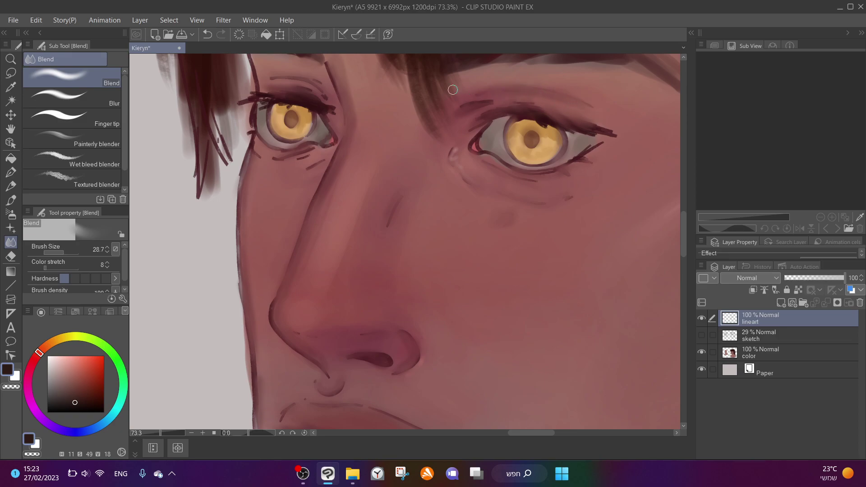
drag(296, 84, 276, 91)
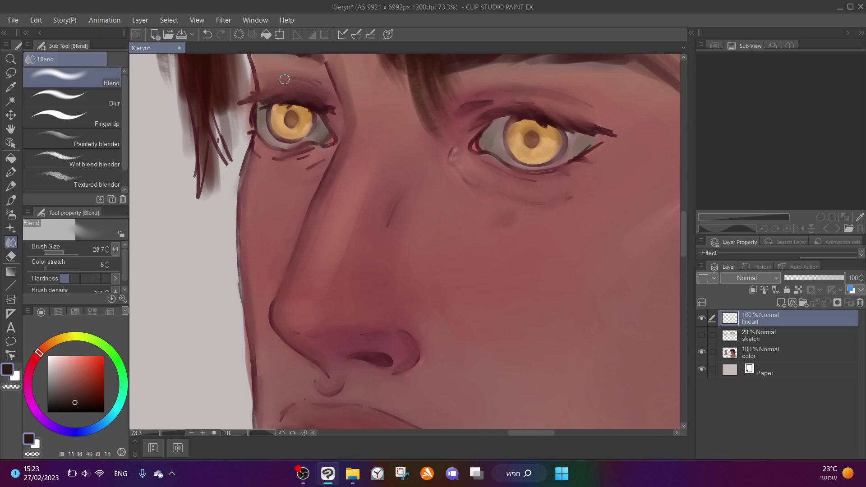
mouse_move(514, 96)
mouse_down()
mouse_move(528, 112)
mouse_move(578, 123)
mouse_up()
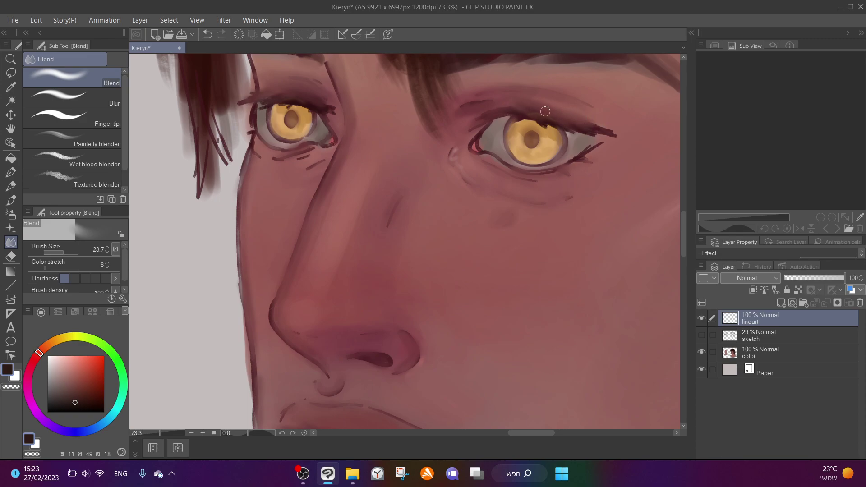
scroll(533, 104, down, 5)
scroll(468, 168, up, 2)
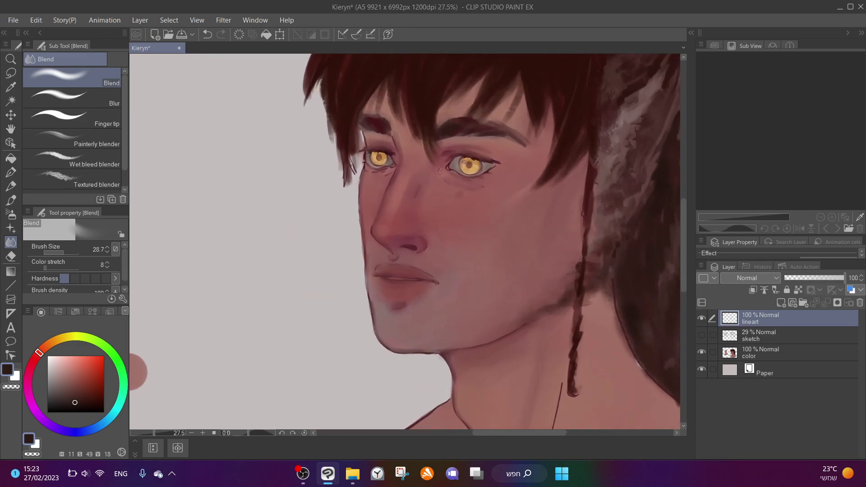
scroll(468, 168, up, 2)
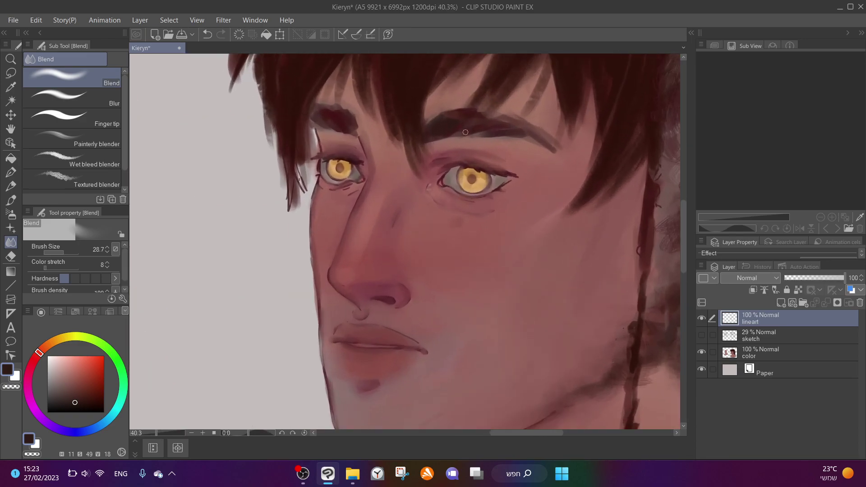
Move the lineart layer below the sketch layer so that it sits directly above the color layer
double_click(778, 319)
mouse_move(730, 320)
mouse_down()
mouse_move(757, 317)
mouse_move(759, 337)
mouse_up()
right_click(759, 337)
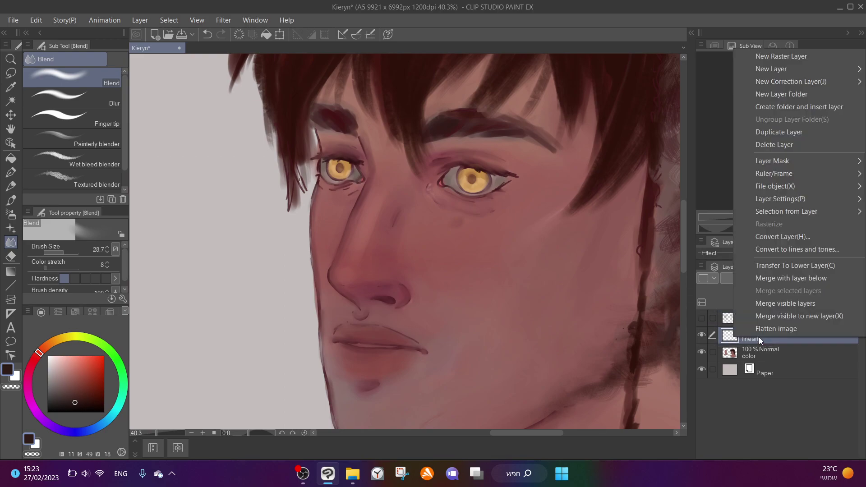
click(759, 337)
click(684, 284)
scroll(454, 276, down, 3)
scroll(405, 278, down, 3)
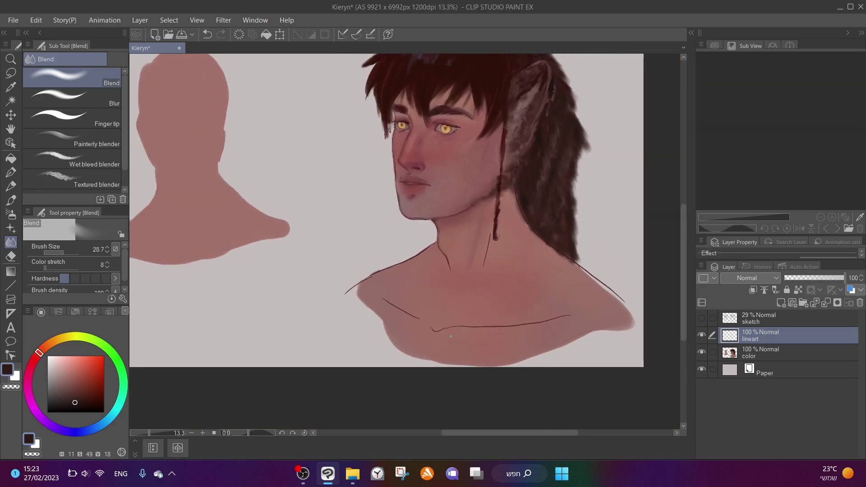
scroll(437, 122, up, 4)
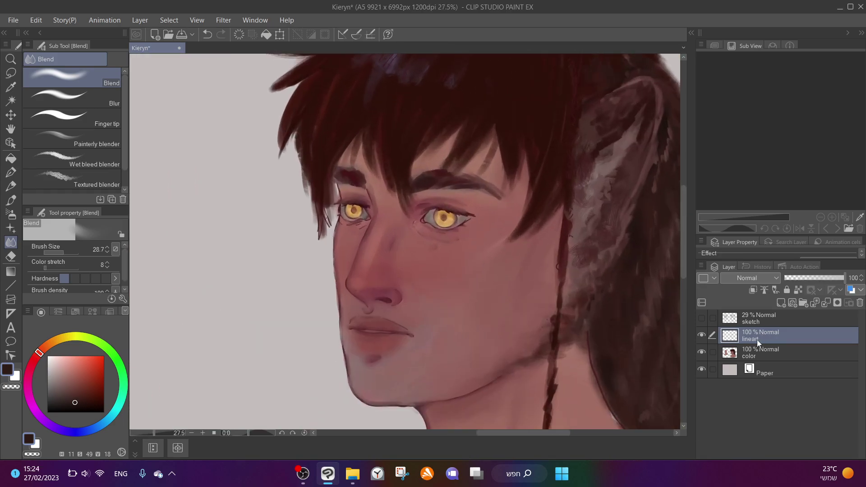
Merge the lineart layer down into the color layer
right_click(757, 340)
key(Escape)
key(ctrl+e)
Redraw the near eye's upper lash line and lid crease in sampled dark red using the Thick sample brush at size 25.2
scroll(458, 205, up, 5)
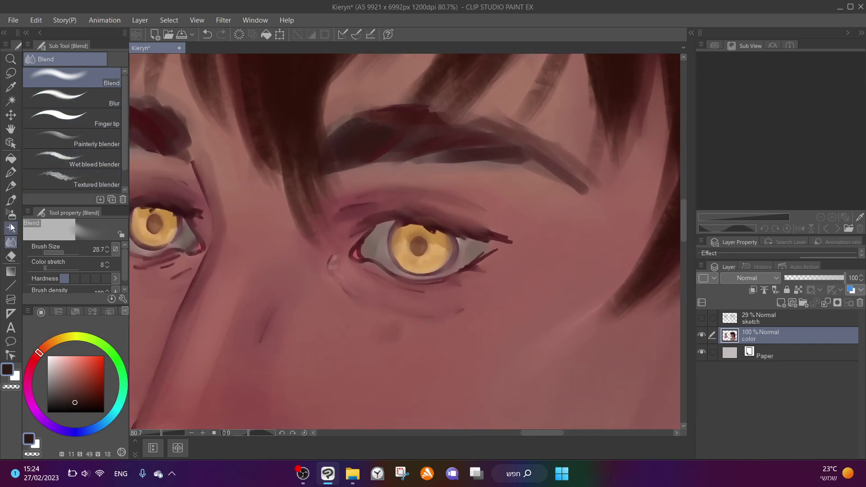
click(11, 200)
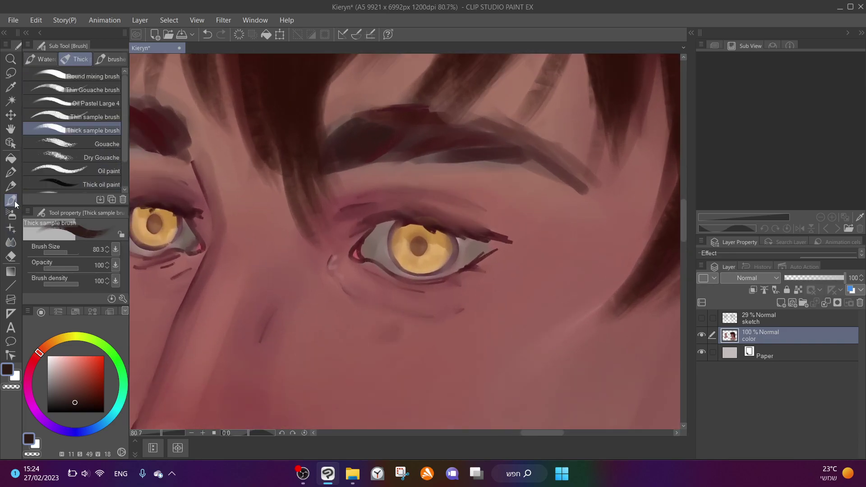
click(80, 116)
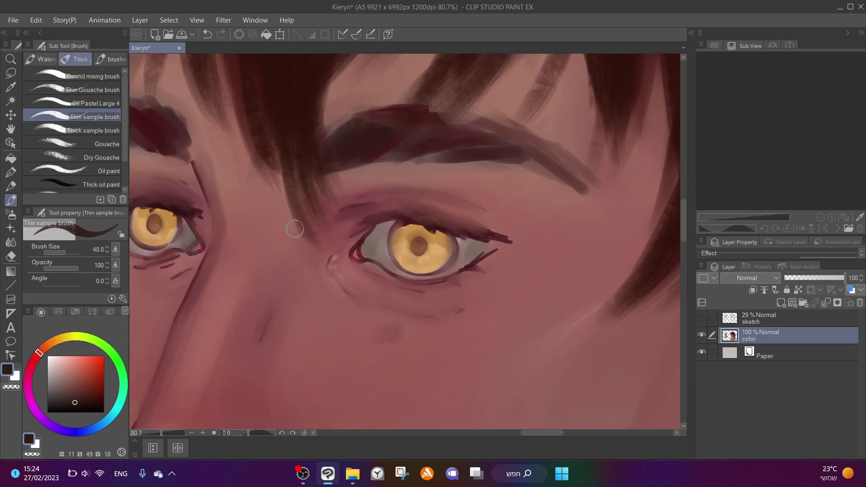
alt+click(434, 228)
click(92, 130)
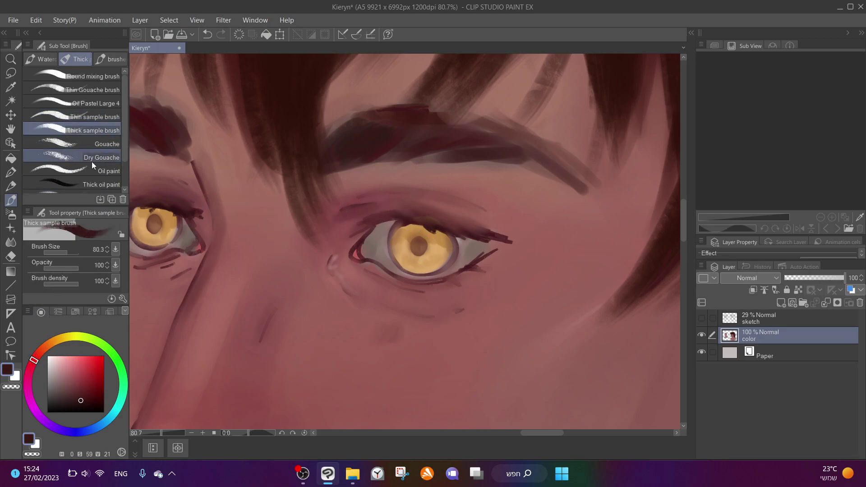
drag(77, 253, 63, 249)
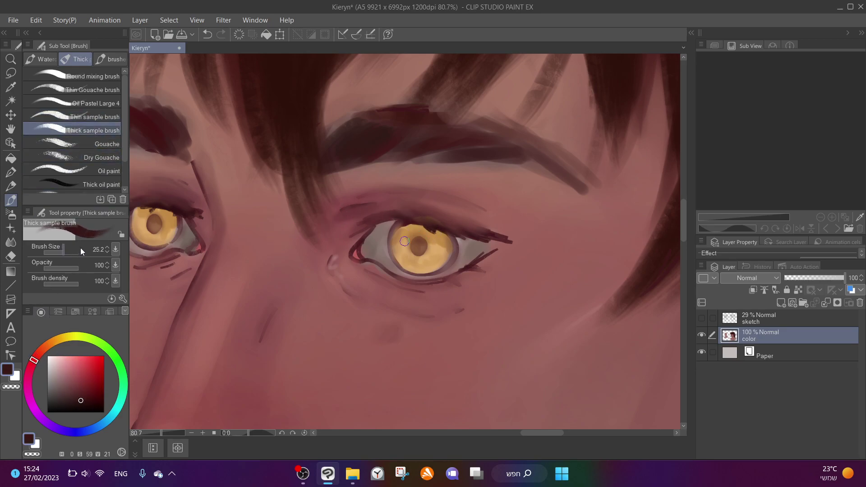
mouse_move(431, 223)
mouse_down()
mouse_move(410, 215)
mouse_move(485, 234)
mouse_move(390, 202)
mouse_move(359, 201)
mouse_move(384, 195)
mouse_move(469, 206)
mouse_move(443, 208)
mouse_move(479, 229)
mouse_move(452, 221)
mouse_move(474, 241)
mouse_move(422, 218)
mouse_move(342, 235)
mouse_up()
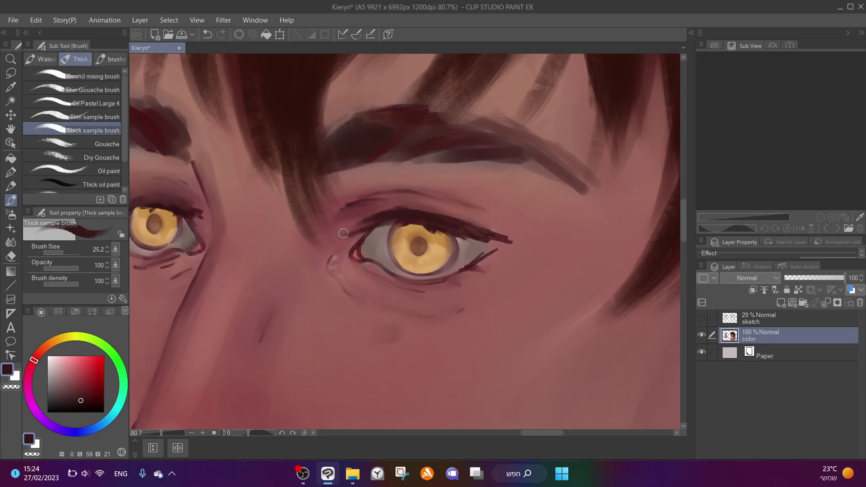
Redraw the near eye's inner-corner fold, under-eye crease and lower lash line in the same dark red
drag(335, 270, 343, 283)
mouse_move(455, 309)
mouse_down()
mouse_move(393, 311)
mouse_move(418, 290)
mouse_move(410, 279)
mouse_up()
mouse_move(461, 269)
mouse_down()
mouse_move(487, 276)
mouse_move(474, 256)
mouse_move(436, 277)
mouse_up()
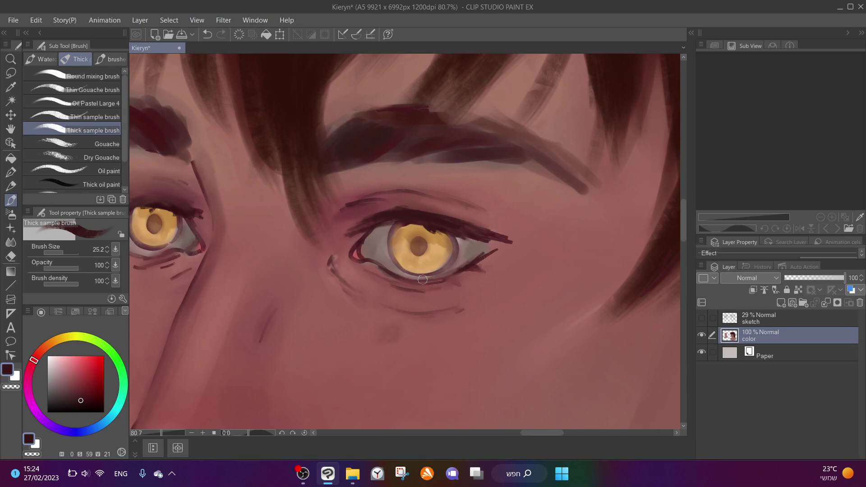
Choose a near-black red and paint the near eye's iris outline and pupil, undoing the first stroke
click(76, 409)
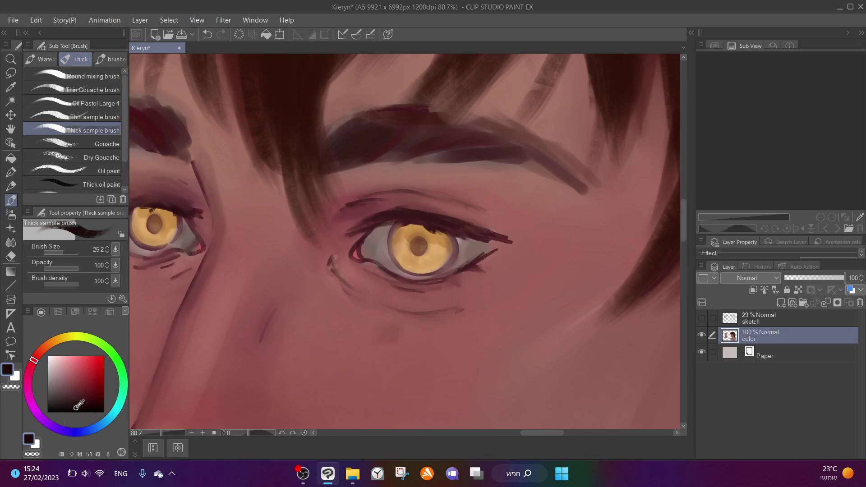
mouse_move(404, 223)
mouse_down()
mouse_move(393, 261)
mouse_move(416, 271)
mouse_move(472, 231)
mouse_move(447, 233)
mouse_move(456, 248)
mouse_move(437, 270)
mouse_move(408, 275)
mouse_move(390, 256)
mouse_up()
key(ctrl+z)
mouse_move(401, 224)
mouse_down()
mouse_move(388, 248)
mouse_move(409, 276)
mouse_move(451, 259)
mouse_move(422, 243)
mouse_move(412, 246)
mouse_move(416, 255)
mouse_up()
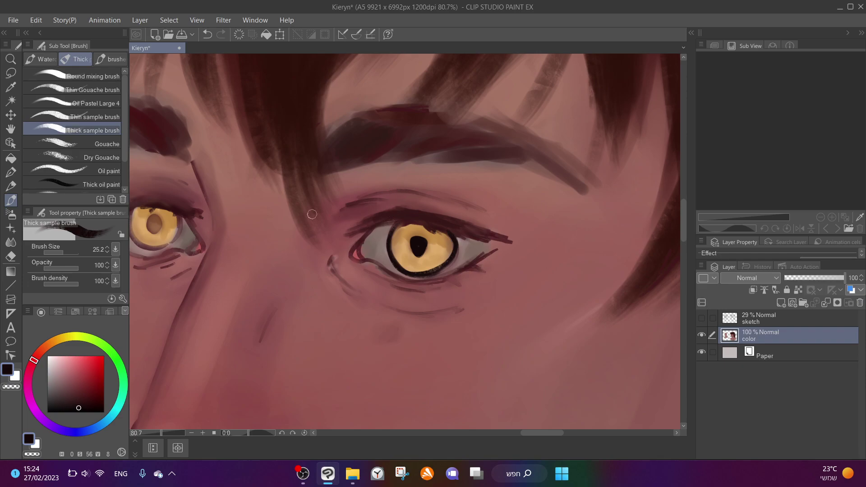
Paint the far eye's iris outline and pupil in the same near-black
scroll(404, 252, down, 3)
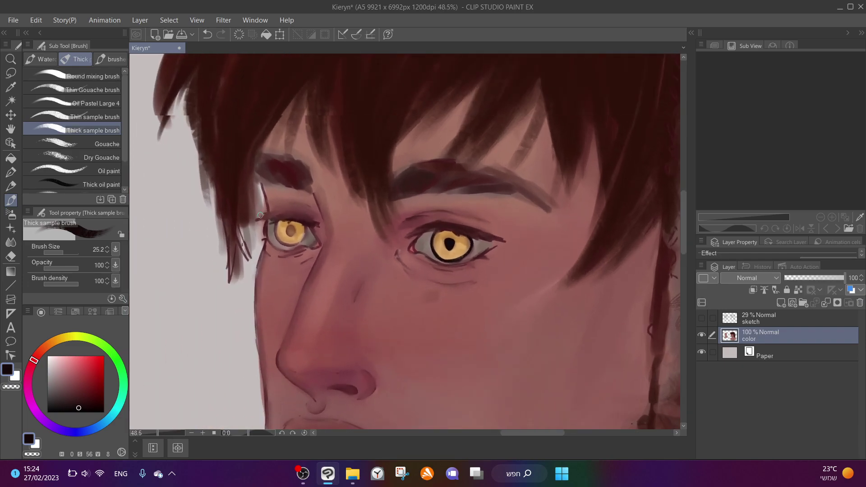
scroll(443, 258, up, 1)
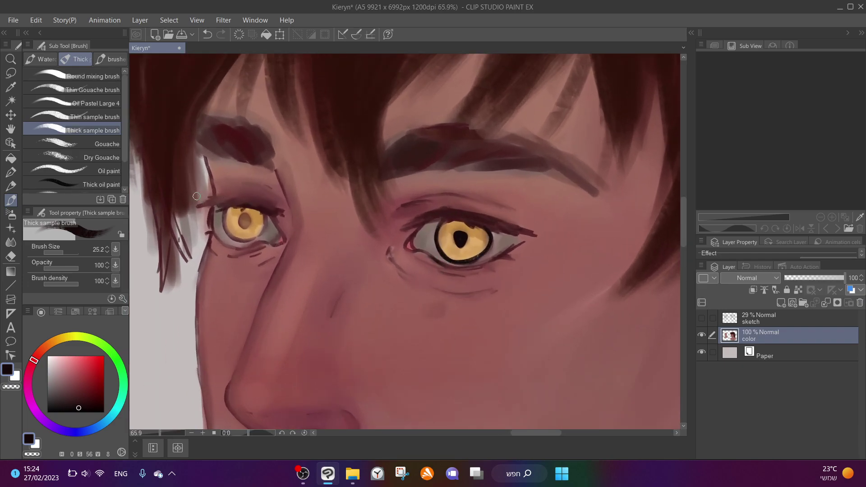
scroll(226, 211, up, 3)
mouse_move(259, 244)
mouse_down()
mouse_move(266, 218)
mouse_move(257, 232)
mouse_move(307, 219)
mouse_move(306, 256)
mouse_move(285, 272)
mouse_move(244, 276)
mouse_move(225, 263)
mouse_move(216, 238)
mouse_move(223, 210)
mouse_move(224, 258)
mouse_up()
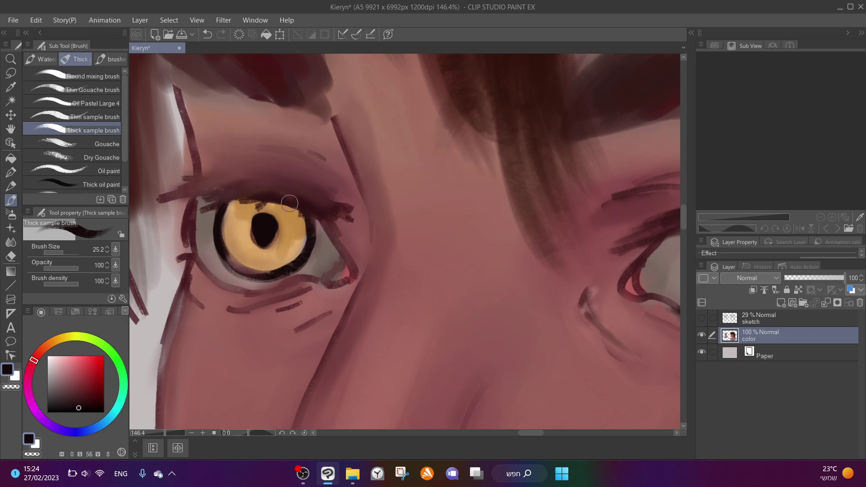
Sample the dark red of the lashes and redraw the far eye's upper lash line, outer edge and lower lid folds
alt+click(342, 210)
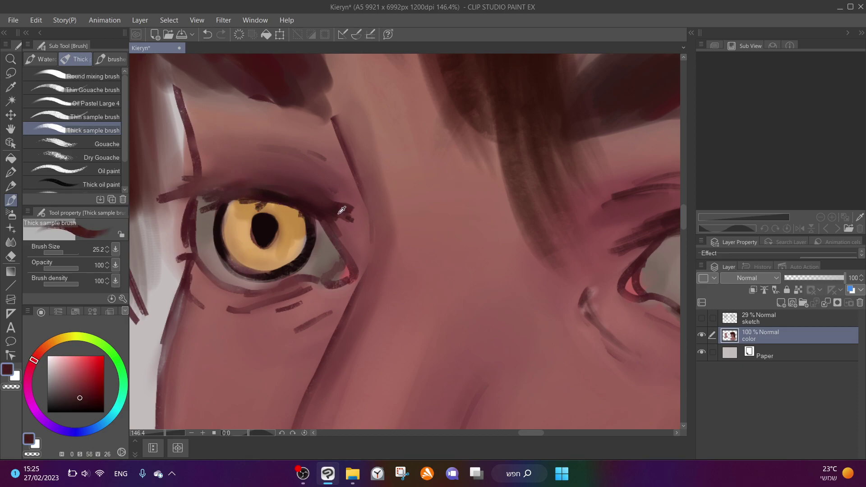
scroll(272, 183, down, 2)
alt+click(542, 209)
drag(287, 196, 262, 185)
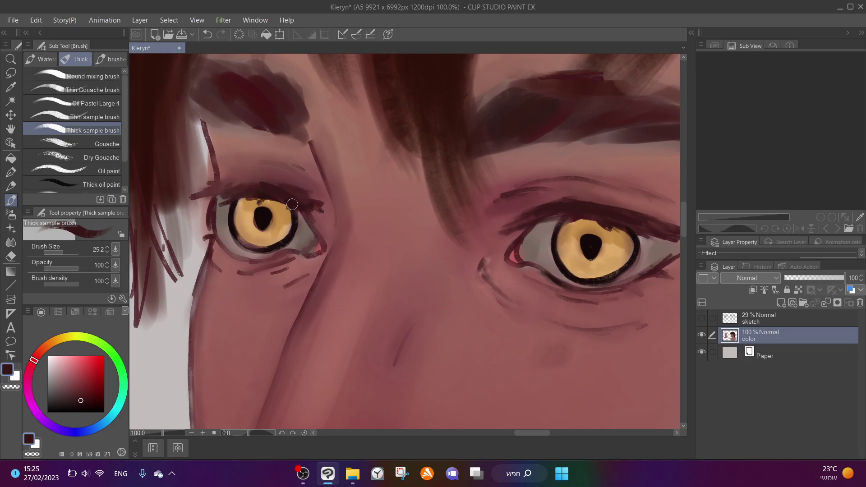
mouse_move(289, 207)
mouse_down()
mouse_move(265, 191)
mouse_move(213, 189)
mouse_move(255, 187)
mouse_move(262, 177)
mouse_move(304, 191)
mouse_move(290, 170)
mouse_move(249, 164)
mouse_move(312, 191)
mouse_move(321, 215)
mouse_move(311, 222)
mouse_move(326, 249)
mouse_move(308, 249)
mouse_move(315, 241)
mouse_move(239, 260)
mouse_move(212, 243)
mouse_move(220, 251)
mouse_move(211, 204)
mouse_move(216, 236)
mouse_move(191, 240)
mouse_up()
mouse_move(286, 259)
mouse_down()
mouse_move(274, 268)
mouse_move(288, 282)
mouse_up()
Sample the near eye's golden iris colour, darken it to an ochre brown and shade the upper part of that iris
scroll(286, 227, down, 4)
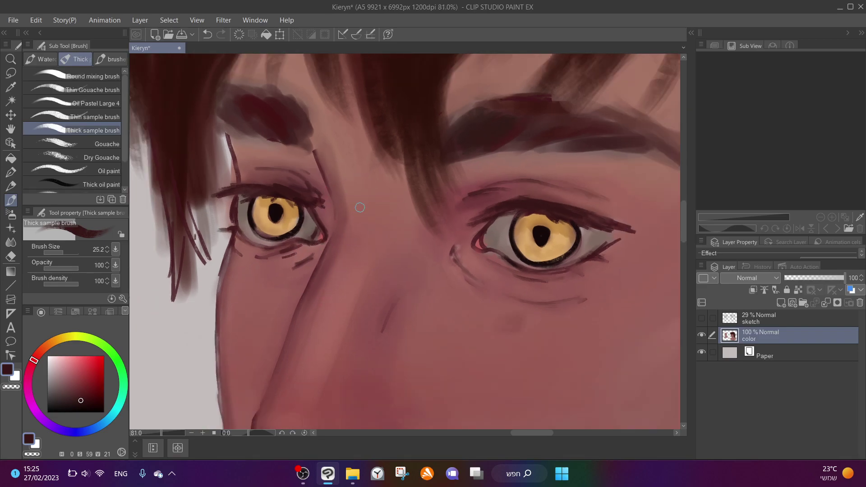
scroll(336, 187, up, 3)
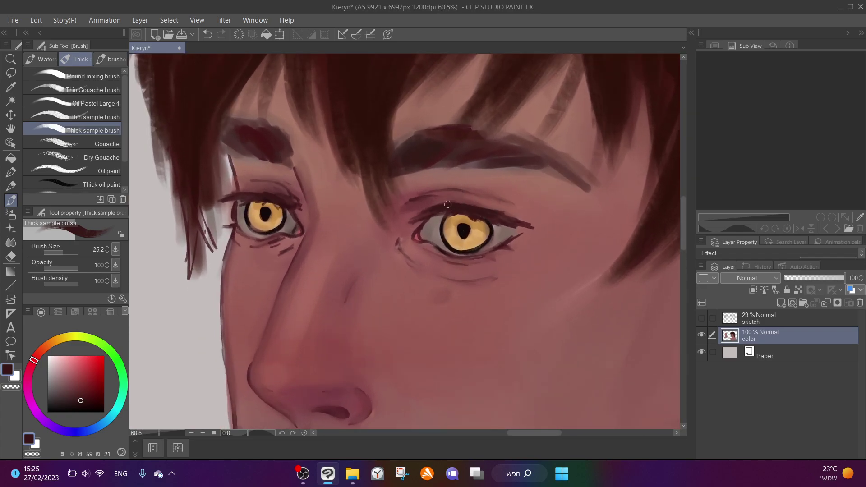
scroll(495, 213, up, 4)
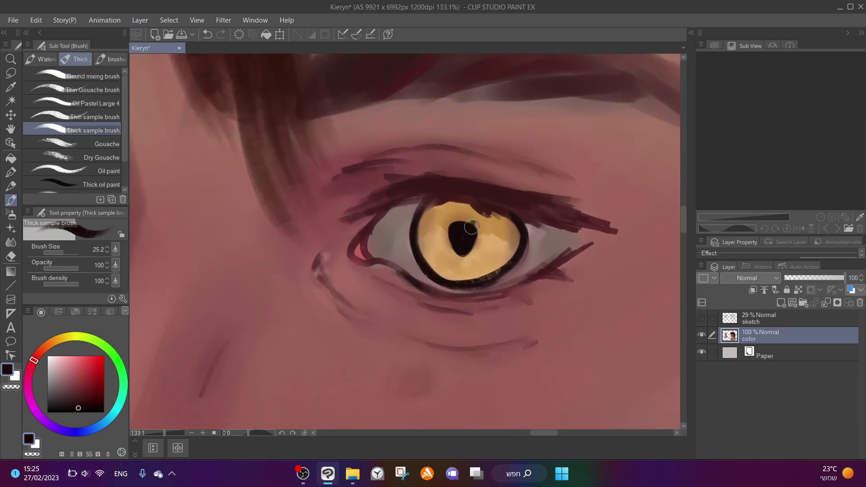
alt+click(492, 231)
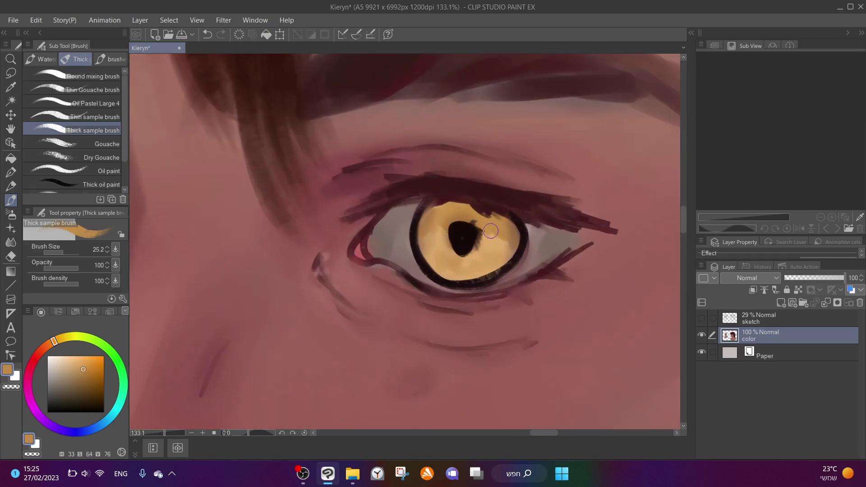
click(84, 386)
mouse_move(511, 228)
mouse_down()
mouse_move(472, 208)
mouse_move(430, 211)
mouse_move(472, 219)
mouse_move(453, 204)
mouse_move(454, 221)
mouse_move(431, 217)
mouse_move(462, 219)
mouse_move(428, 222)
mouse_move(498, 221)
mouse_move(507, 239)
mouse_move(479, 218)
mouse_move(516, 244)
mouse_move(483, 229)
mouse_up()
Sample the pupil's near-black to streak the near iris's upper edge and pupil surround, and pick up the iris brown for softer touches
alt+click(467, 233)
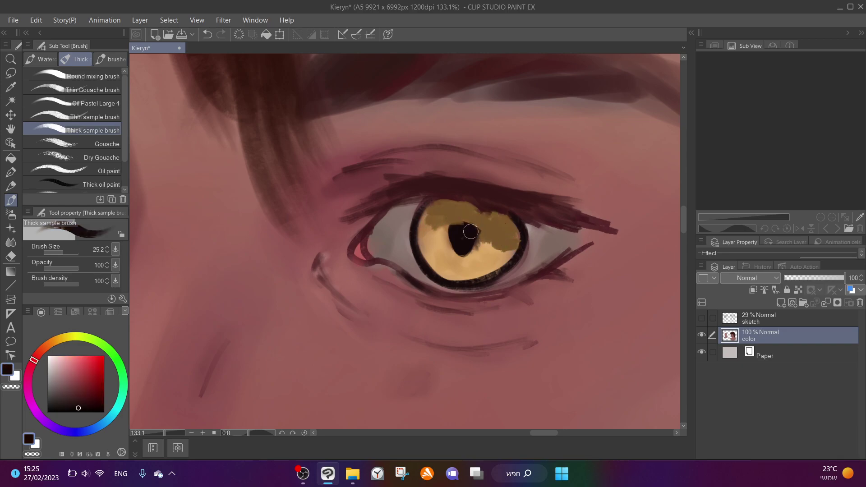
mouse_move(465, 219)
mouse_down()
mouse_move(491, 230)
mouse_move(502, 221)
mouse_move(493, 217)
mouse_move(509, 228)
mouse_move(444, 205)
mouse_move(473, 208)
mouse_move(432, 203)
mouse_move(513, 227)
mouse_move(500, 261)
mouse_move(509, 224)
mouse_move(511, 253)
mouse_move(515, 225)
mouse_up()
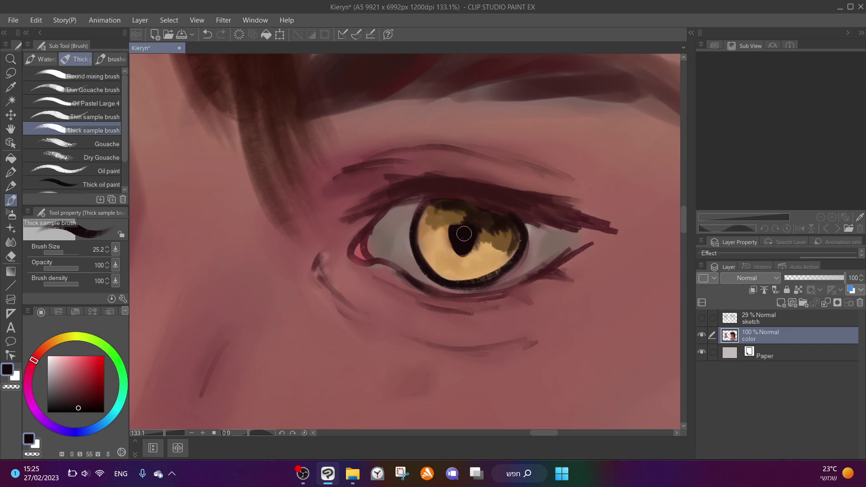
scroll(479, 220, down, 3)
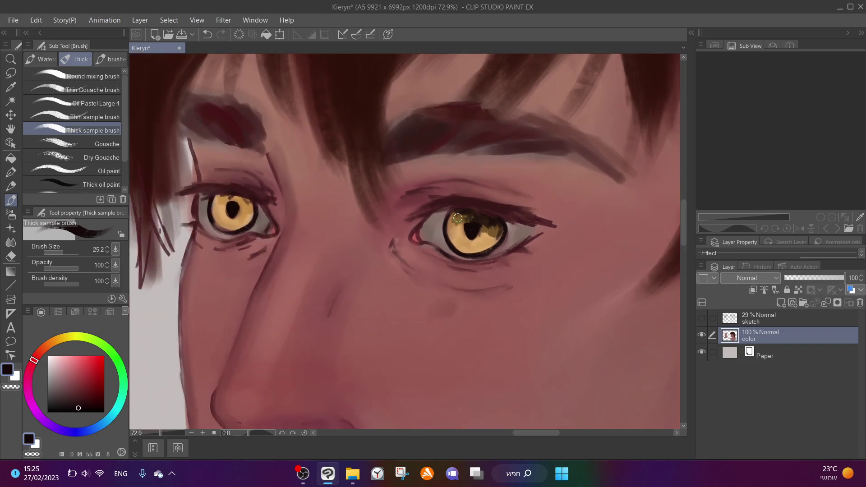
scroll(459, 218, down, 4)
scroll(470, 234, up, 3)
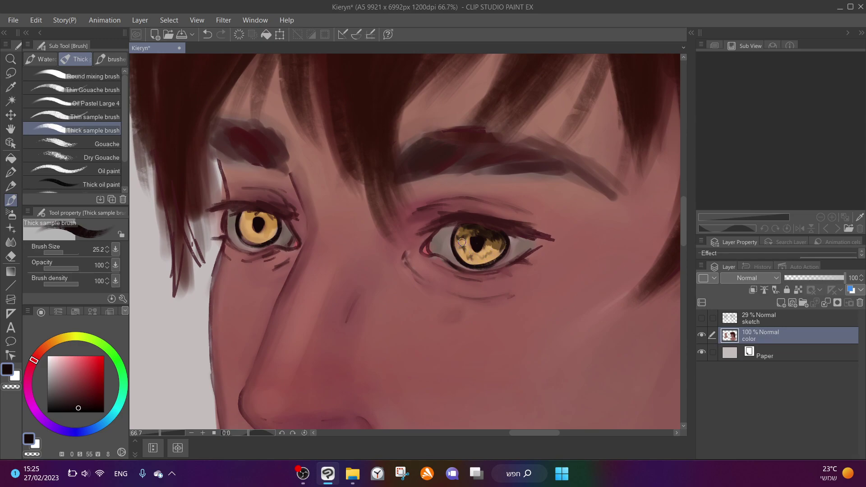
scroll(479, 254, up, 2)
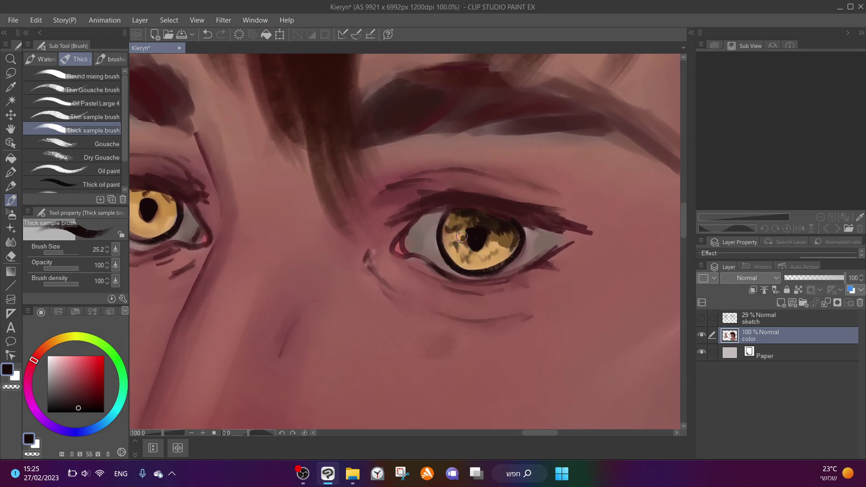
mouse_move(475, 241)
mouse_down()
mouse_move(469, 221)
mouse_move(504, 243)
mouse_move(487, 245)
mouse_move(487, 261)
mouse_move(477, 241)
mouse_move(449, 231)
mouse_up()
alt+click(500, 240)
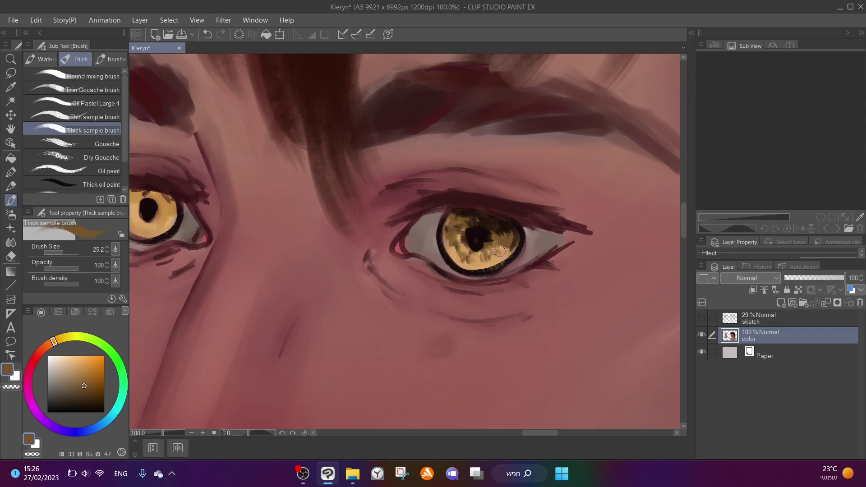
Sample the pupil's near-black and shade the top of the far eye's iris around the pupil
scroll(455, 228, down, 3)
scroll(458, 215, down, 2)
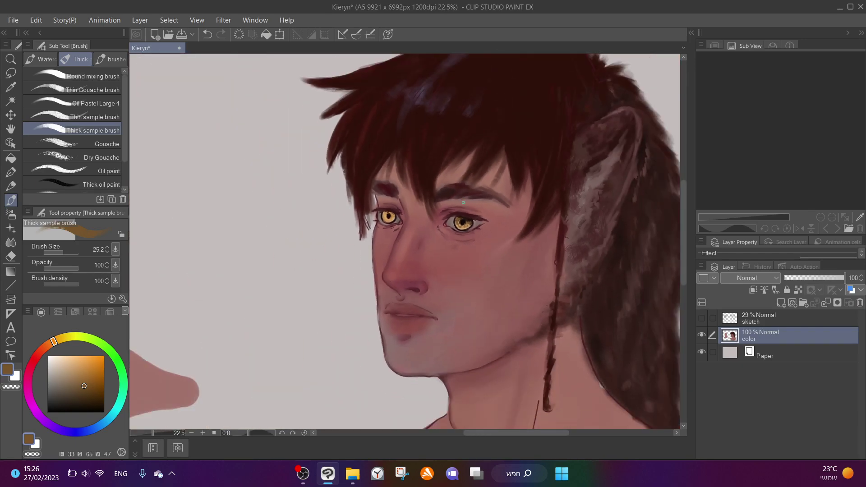
scroll(455, 210, up, 4)
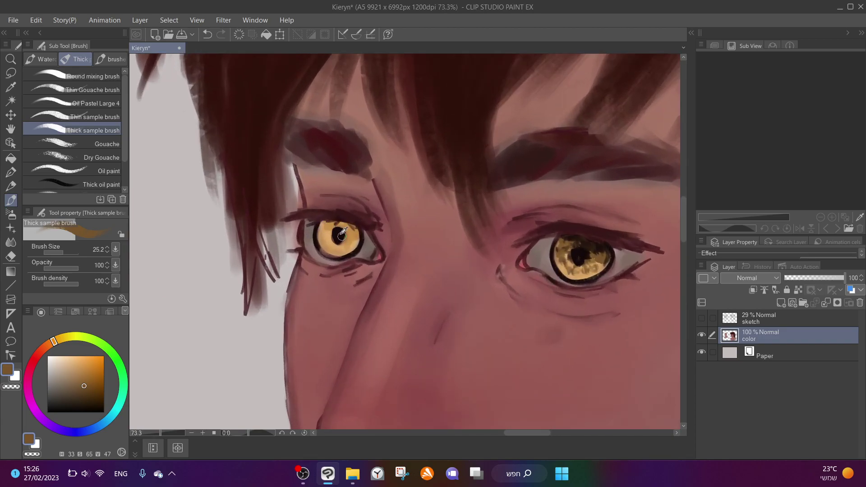
alt+click(342, 236)
mouse_move(339, 233)
mouse_down()
mouse_move(356, 224)
mouse_move(324, 230)
mouse_move(345, 238)
mouse_up()
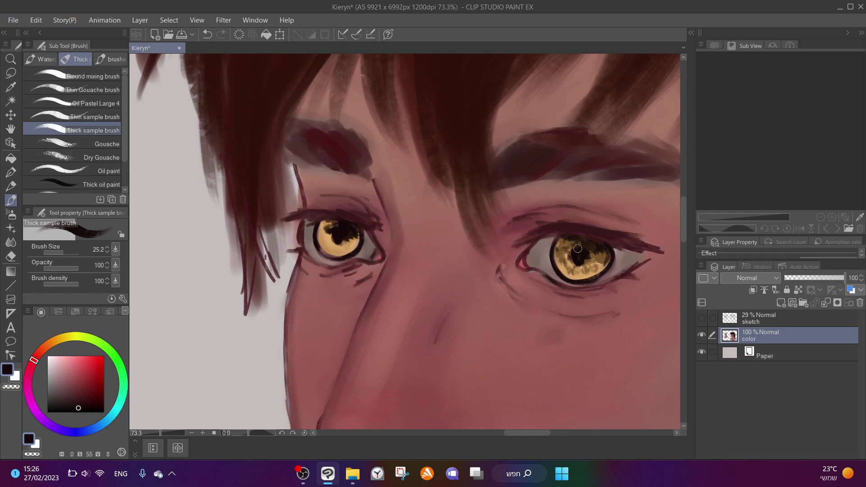
Fleck the far iris with brown and ochre sampled from the near iris, retouching around the pupil with near-black
alt+click(565, 244)
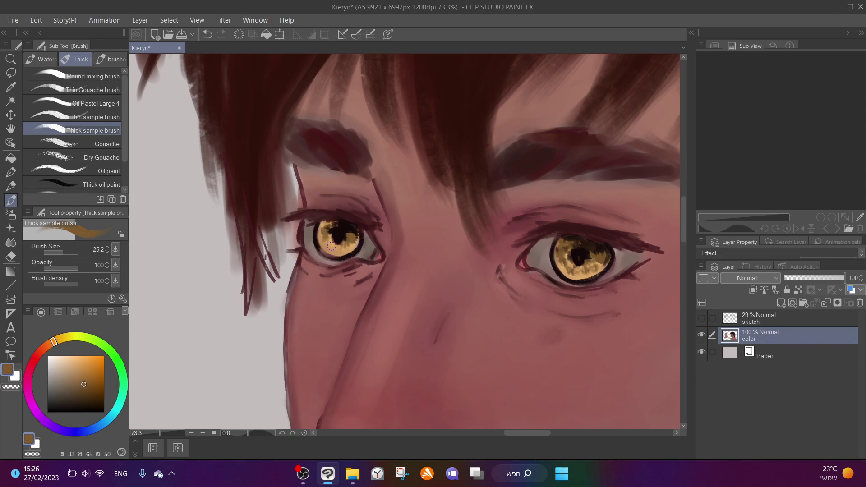
alt+click(342, 236)
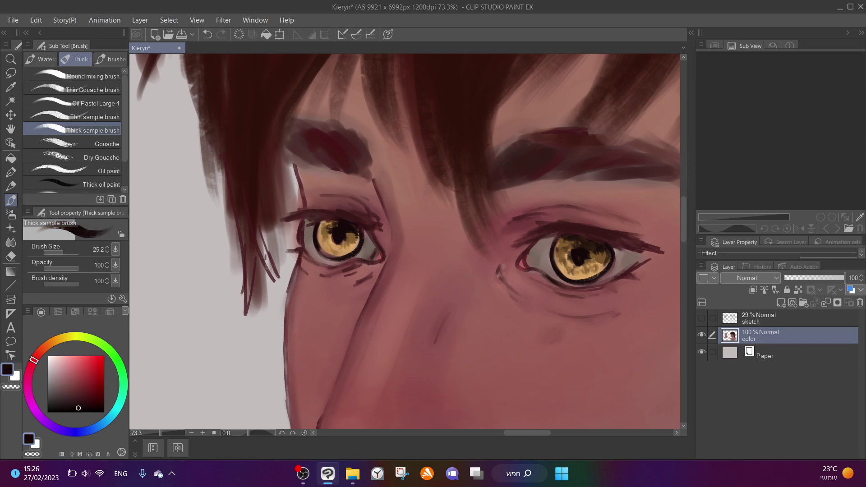
alt+click(564, 262)
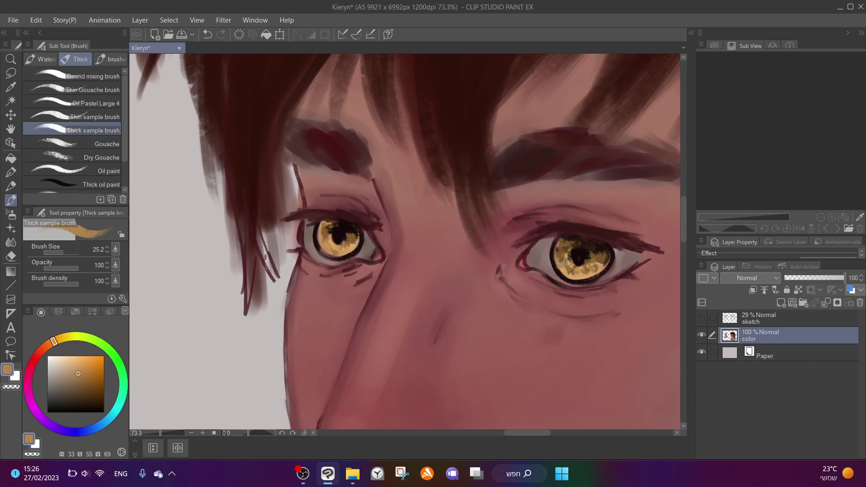
alt+click(338, 235)
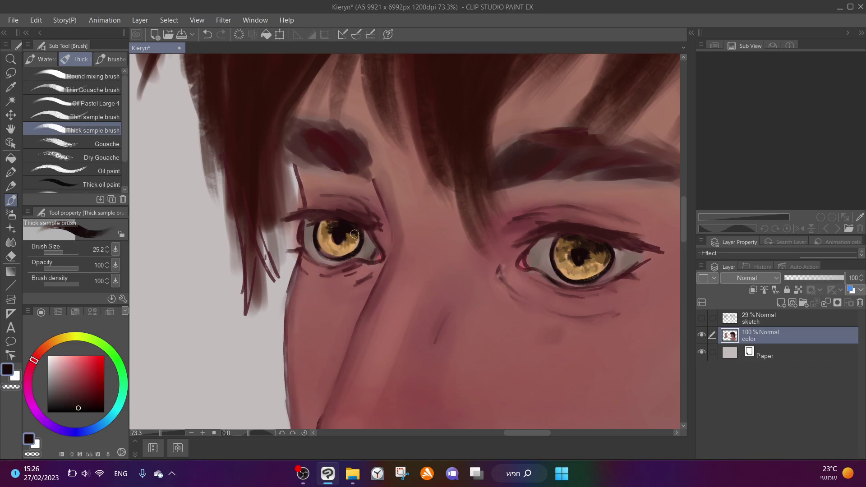
Choose white and add highlights to both irises and along the lower edges of both eyes
click(65, 373)
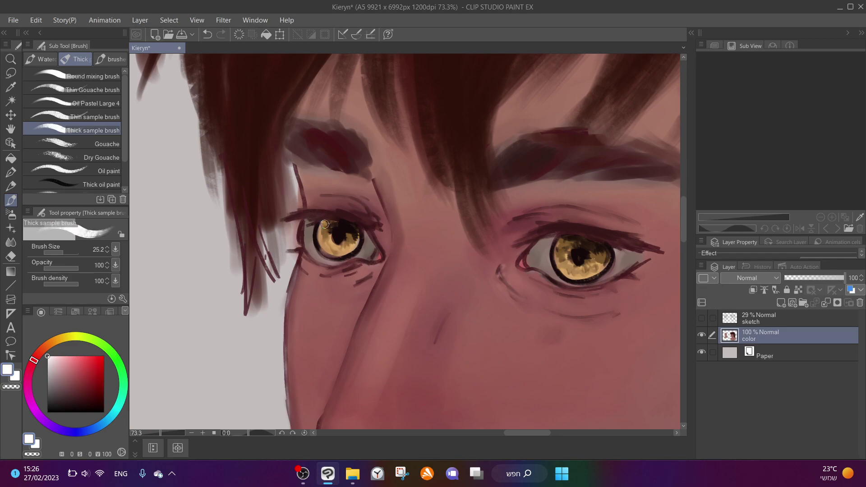
drag(568, 245, 564, 243)
mouse_move(353, 259)
mouse_down()
mouse_move(324, 264)
mouse_move(337, 266)
mouse_move(317, 258)
mouse_up()
mouse_move(609, 272)
mouse_down()
mouse_move(567, 286)
mouse_move(595, 285)
mouse_move(562, 284)
mouse_move(594, 287)
mouse_move(544, 274)
mouse_up()
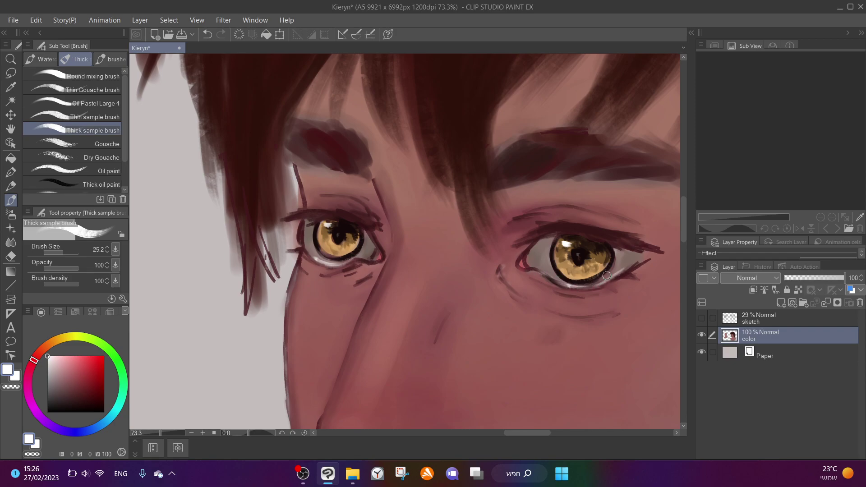
Sample the dark reddish brown of the hair and repaint both eyebrows with directional hair strokes
scroll(607, 276, down, 5)
scroll(533, 253, down, 5)
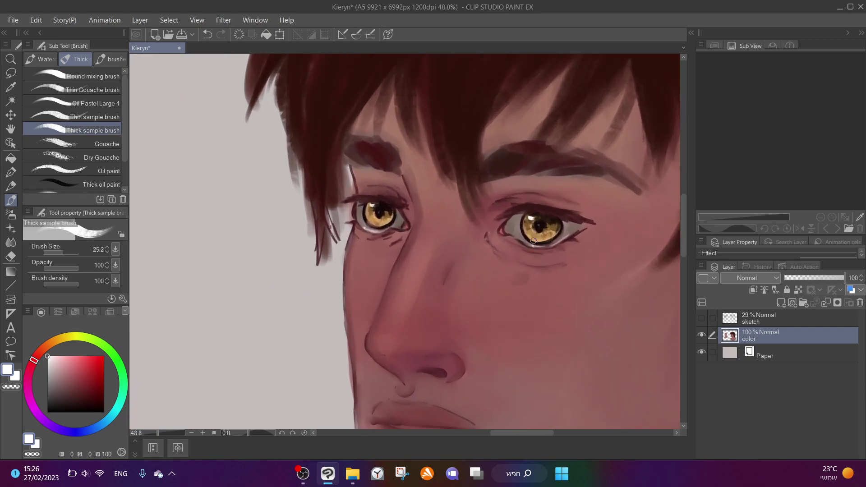
scroll(533, 253, up, 5)
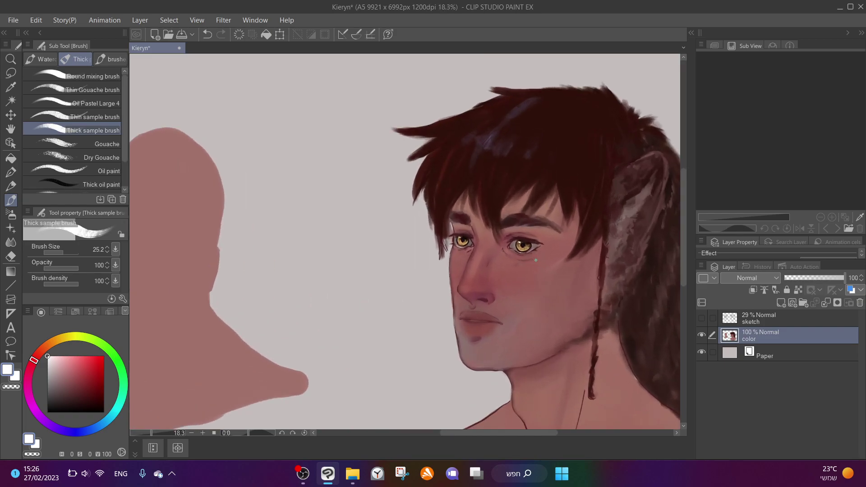
alt+click(450, 116)
alt+click(447, 120)
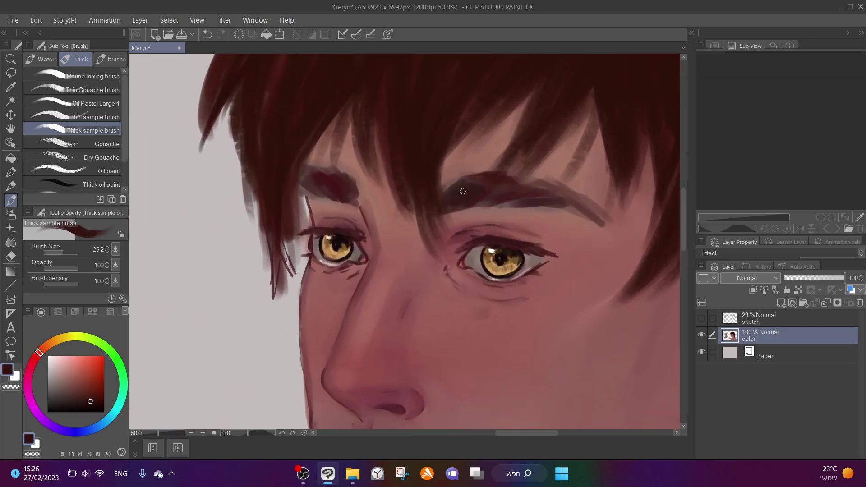
mouse_move(479, 190)
mouse_down()
mouse_move(542, 203)
mouse_move(562, 203)
mouse_move(566, 193)
mouse_move(601, 226)
mouse_up()
drag(564, 199, 529, 192)
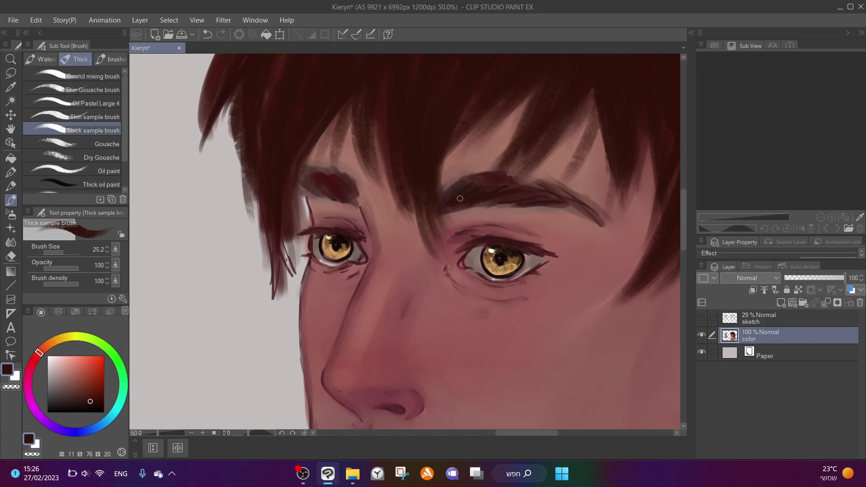
drag(453, 176, 443, 188)
mouse_move(356, 197)
mouse_down()
mouse_move(328, 180)
mouse_move(316, 188)
mouse_move(350, 203)
mouse_move(310, 179)
mouse_move(308, 188)
mouse_move(310, 174)
mouse_move(308, 192)
mouse_up()
Sample nearby skin tones and soften the near eye's inner-corner fold and the far eye's under-eye creases
scroll(340, 234, up, 1)
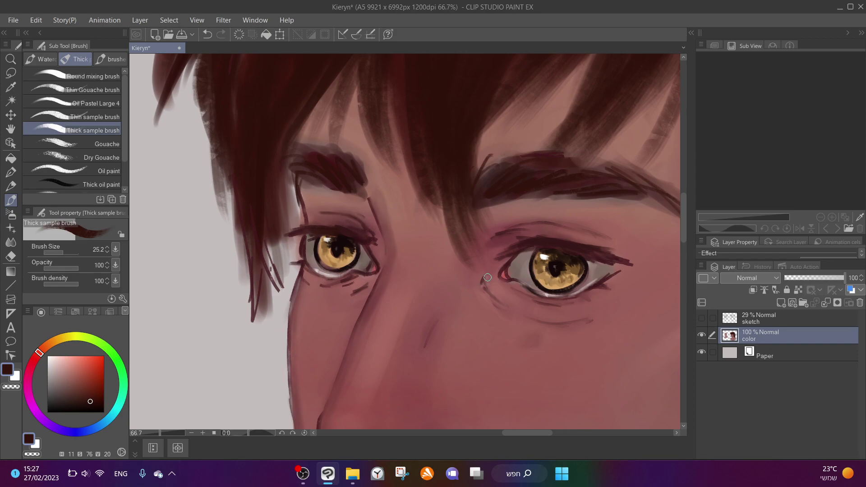
alt+click(491, 274)
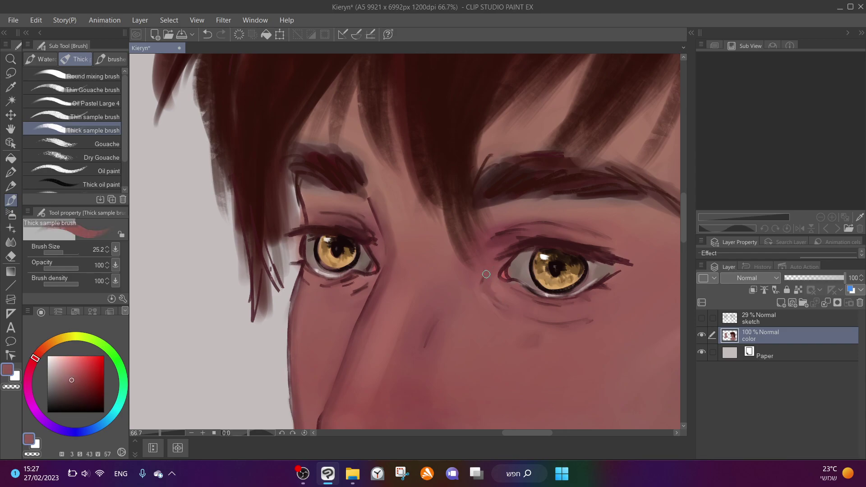
alt+click(359, 288)
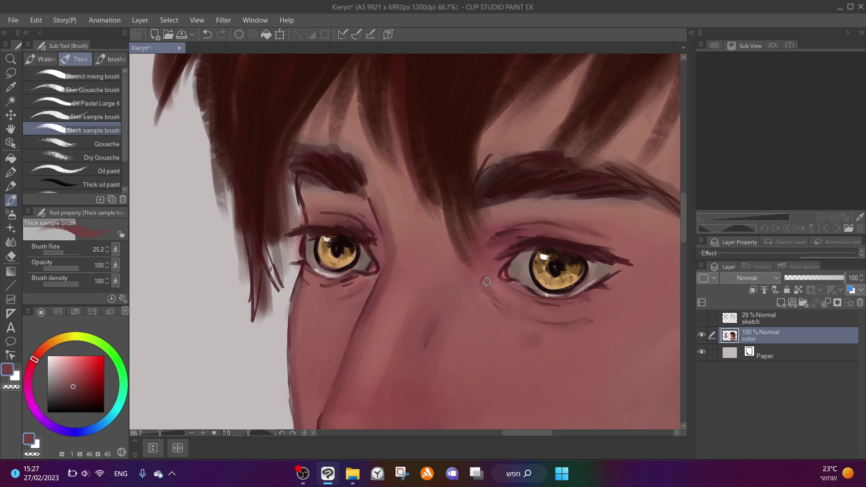
drag(372, 280, 346, 292)
Sample the cheek's skin tone and paint over the dark spot below the near eye
scroll(394, 276, down, 2)
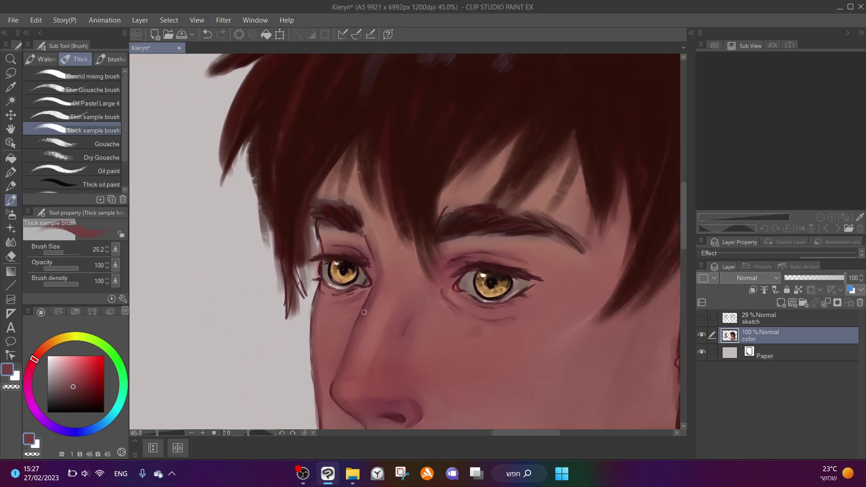
scroll(363, 267, down, 3)
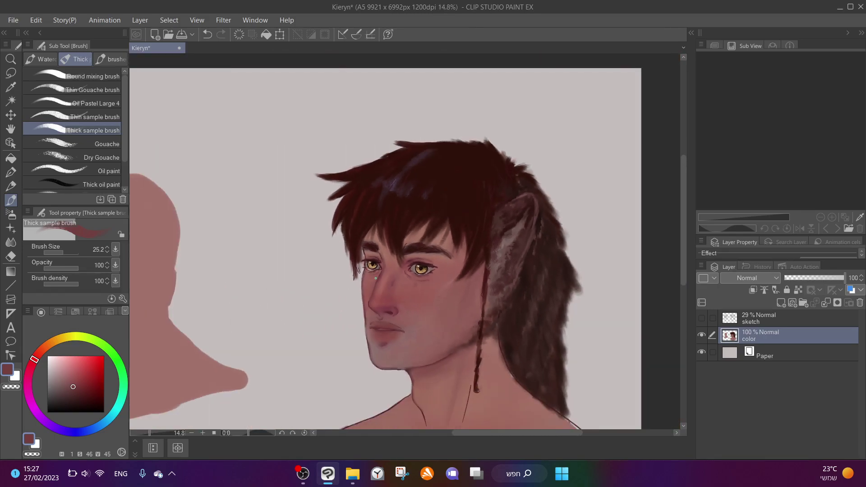
scroll(449, 260, up, 4)
alt+click(449, 260)
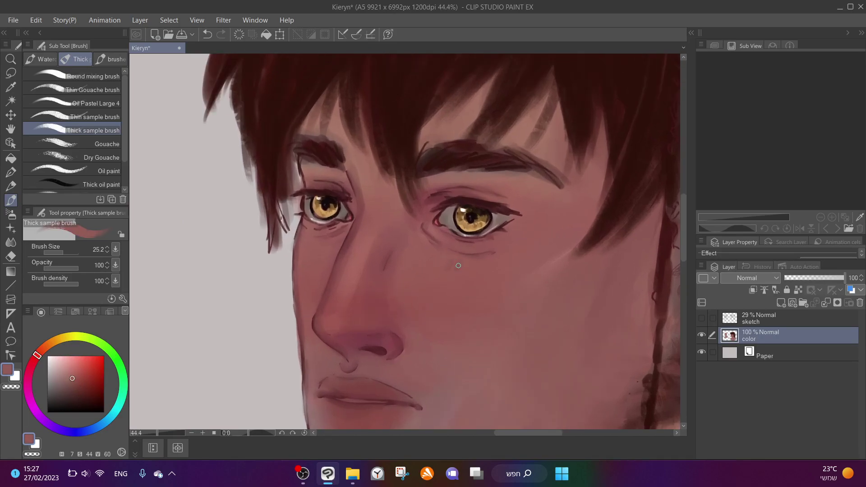
scroll(442, 325, down, 5)
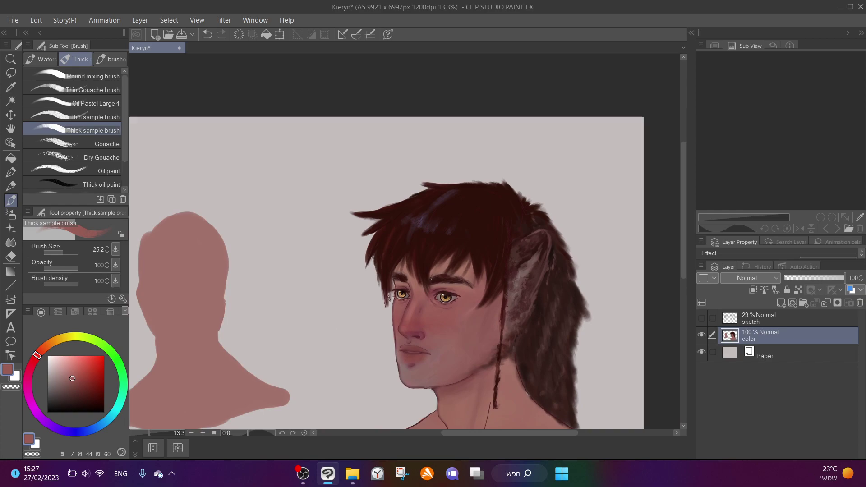
scroll(438, 382, up, 5)
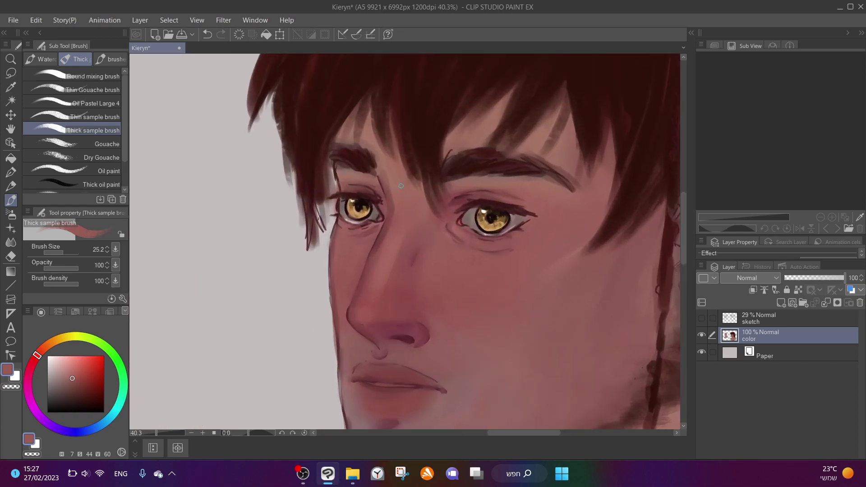
Sample the neck's skin tone and touch up the neck's edge beside the long back hair
scroll(374, 220, down, 2)
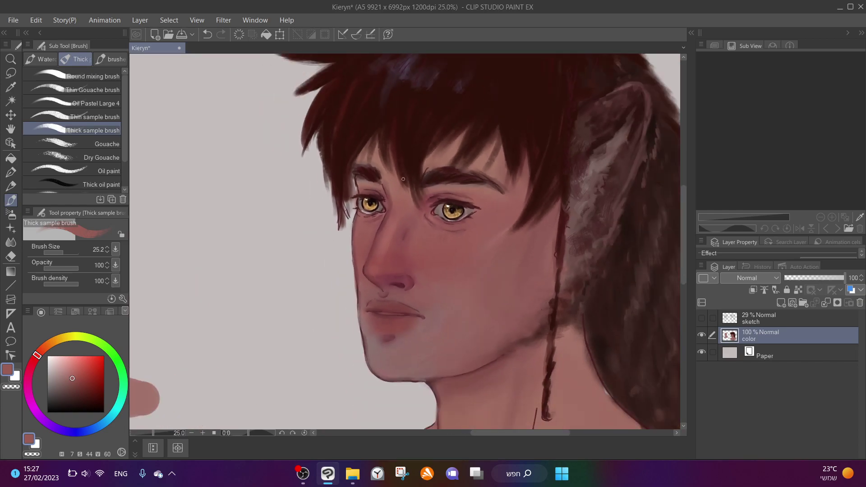
scroll(481, 396, down, 1)
alt+click(570, 302)
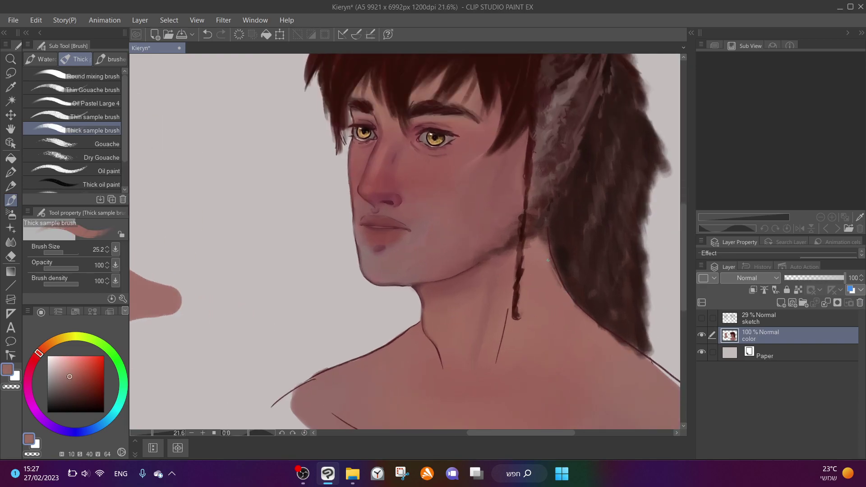
scroll(551, 253, down, 2)
alt+click(591, 297)
Set the Blend tool's brush size to 19.5 and smooth the far eye's dark iris outline and golden texture
scroll(535, 243, up, 2)
scroll(434, 133, up, 5)
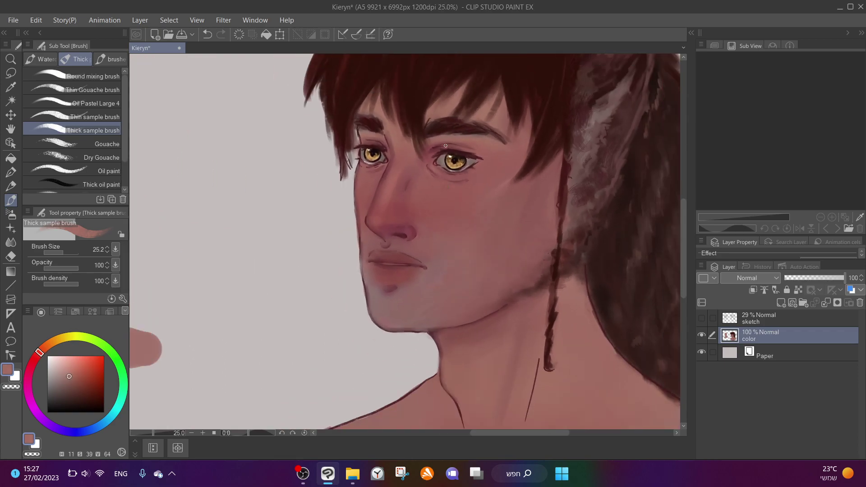
scroll(232, 163, up, 3)
click(11, 242)
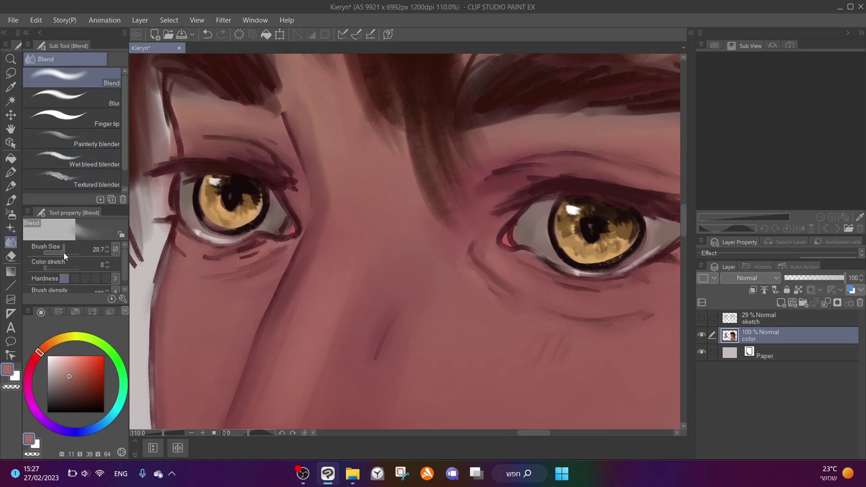
mouse_move(253, 200)
mouse_down()
mouse_move(234, 201)
mouse_move(232, 190)
mouse_move(241, 205)
mouse_move(224, 197)
mouse_move(222, 207)
mouse_move(212, 192)
mouse_move(211, 214)
mouse_move(226, 216)
mouse_move(205, 204)
mouse_move(211, 219)
mouse_move(205, 184)
mouse_move(218, 224)
mouse_move(244, 224)
mouse_move(258, 202)
mouse_move(257, 213)
mouse_move(232, 226)
mouse_move(251, 216)
mouse_move(211, 221)
mouse_move(204, 183)
mouse_move(234, 216)
mouse_up()
mouse_move(265, 191)
mouse_down()
mouse_move(268, 218)
mouse_move(274, 198)
mouse_move(272, 206)
mouse_move(273, 198)
mouse_move(252, 237)
mouse_move(253, 227)
mouse_move(199, 232)
mouse_move(235, 235)
mouse_move(216, 238)
mouse_move(187, 199)
mouse_move(192, 181)
mouse_up()
drag(271, 197, 276, 216)
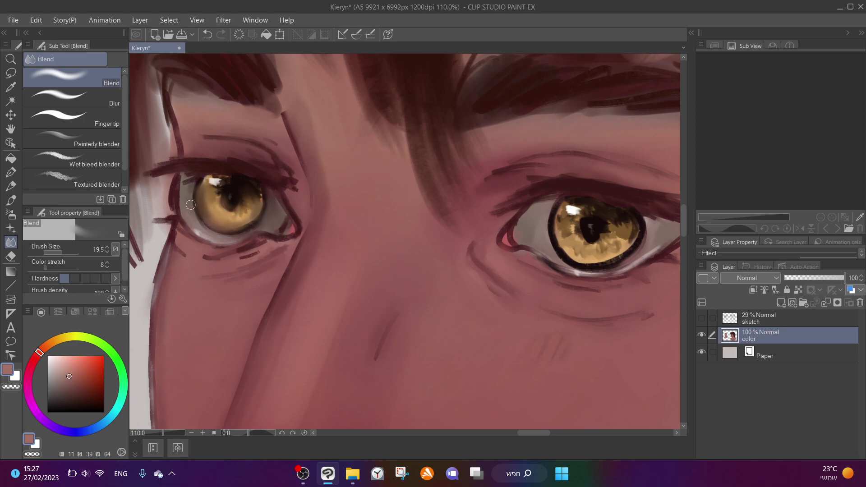
Blend the near eye's iris outline into the white and smooth the golden texture around its pupil
scroll(501, 243, down, 2)
scroll(535, 206, up, 4)
mouse_move(548, 221)
mouse_down()
mouse_move(547, 265)
mouse_move(541, 250)
mouse_move(562, 286)
mouse_up()
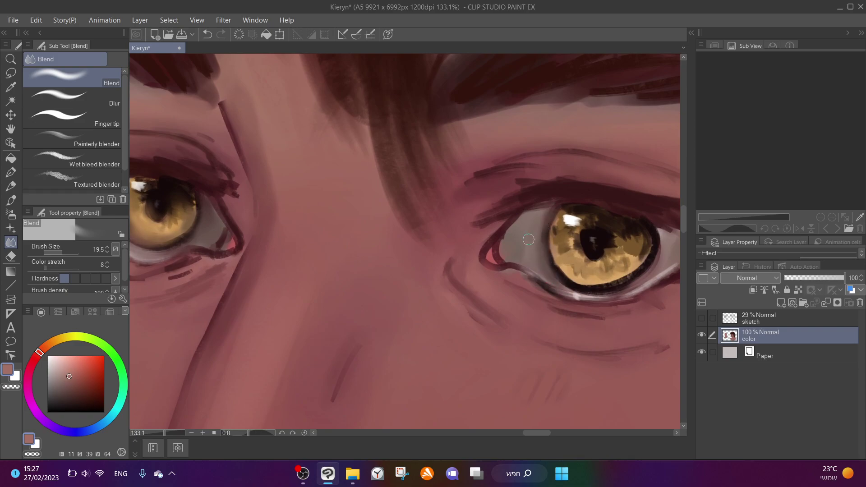
scroll(531, 237, down, 2)
scroll(622, 232, up, 3)
mouse_move(622, 232)
mouse_down()
mouse_move(613, 271)
mouse_move(586, 293)
mouse_move(540, 297)
mouse_move(510, 282)
mouse_move(560, 295)
mouse_move(508, 284)
mouse_move(555, 299)
mouse_move(572, 283)
mouse_move(521, 263)
mouse_move(578, 283)
mouse_move(529, 271)
mouse_move(587, 261)
mouse_move(585, 238)
mouse_move(572, 235)
mouse_move(595, 230)
mouse_move(601, 243)
mouse_move(571, 249)
mouse_move(556, 240)
mouse_move(550, 245)
mouse_move(572, 241)
mouse_move(546, 262)
mouse_move(524, 234)
mouse_move(518, 250)
mouse_move(563, 268)
mouse_move(584, 268)
mouse_move(591, 259)
mouse_move(518, 267)
mouse_move(505, 231)
mouse_move(522, 244)
mouse_move(523, 231)
mouse_move(543, 256)
mouse_up()
scroll(566, 264, down, 1)
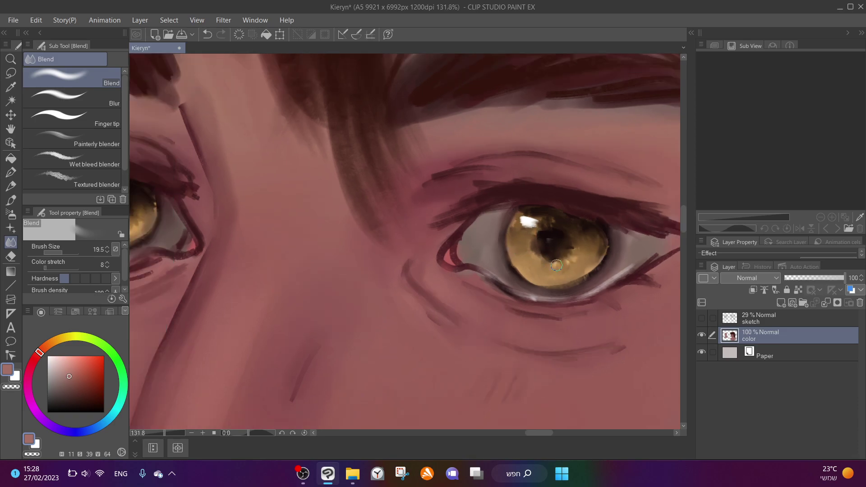
scroll(558, 266, down, 2)
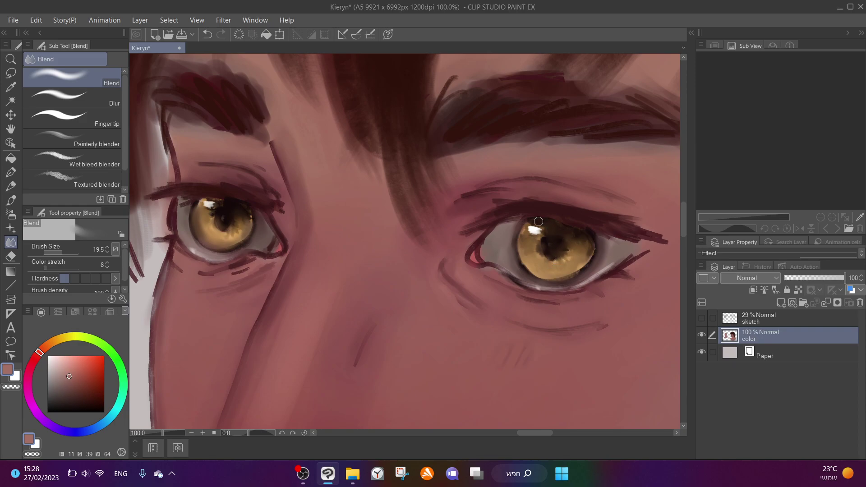
Switch to the Thick sample brush, sample the far iris's golden brown and brighten it to a light orange
scroll(581, 228, down, 4)
scroll(377, 210, up, 3)
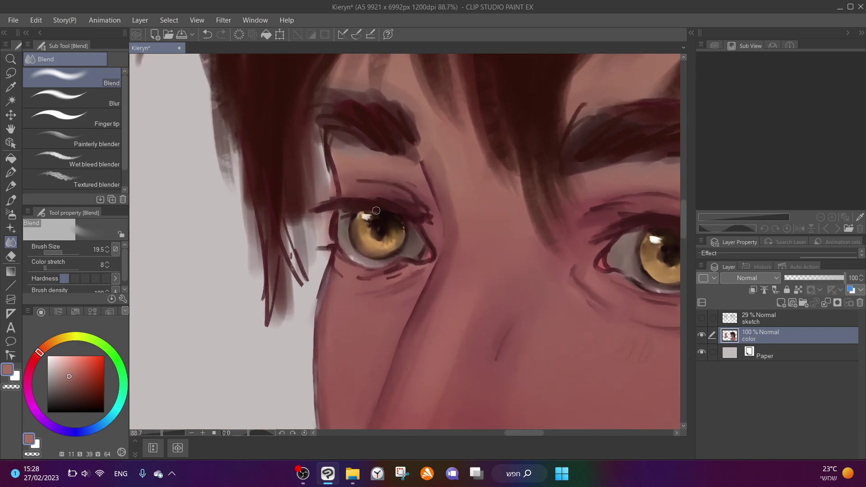
click(11, 200)
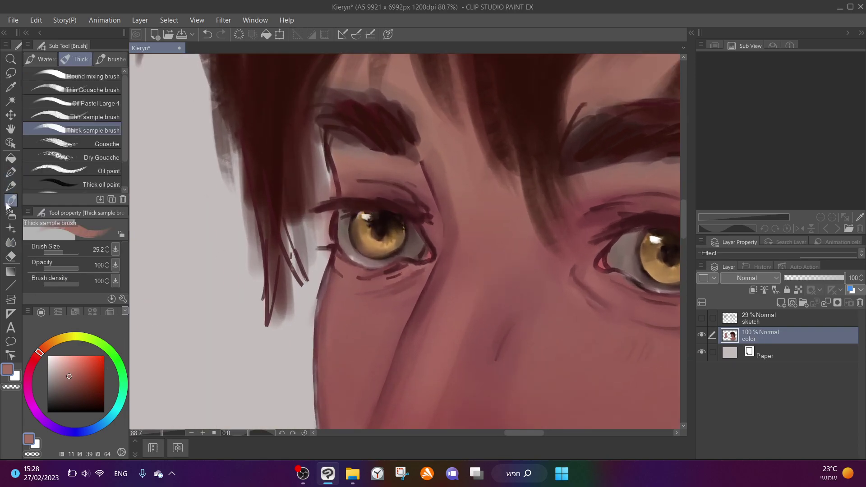
scroll(370, 226, up, 2)
alt+click(375, 225)
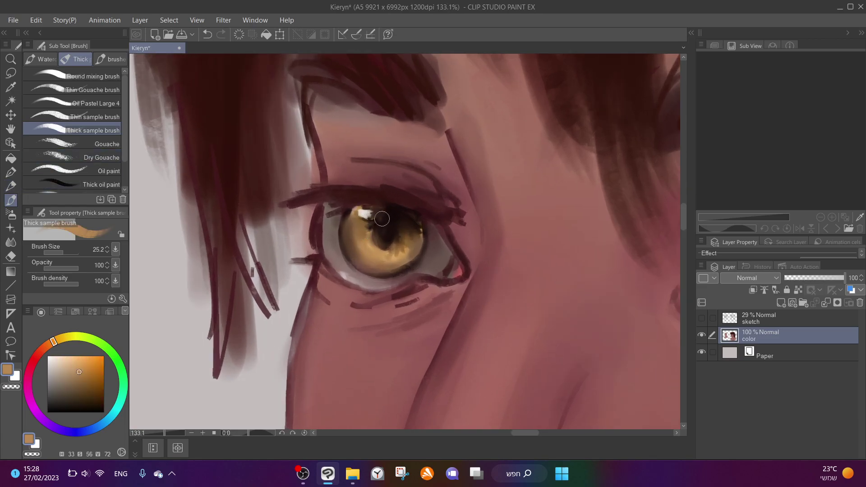
scroll(562, 247, down, 4)
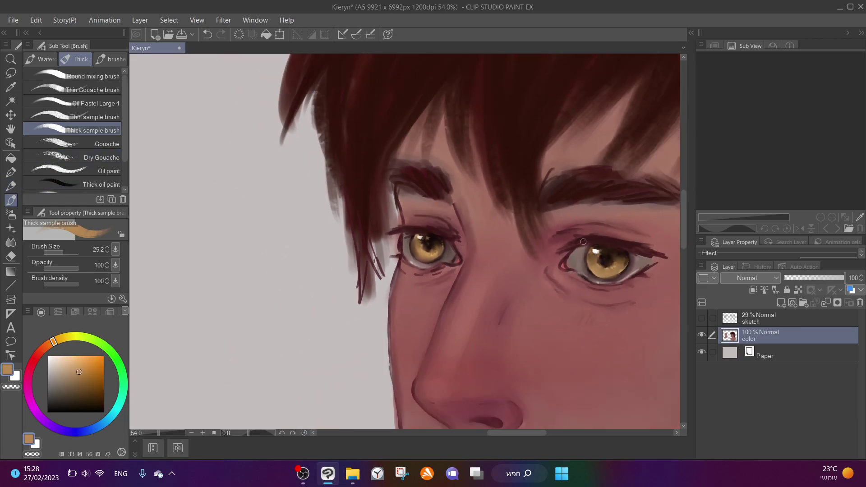
scroll(603, 251, up, 2)
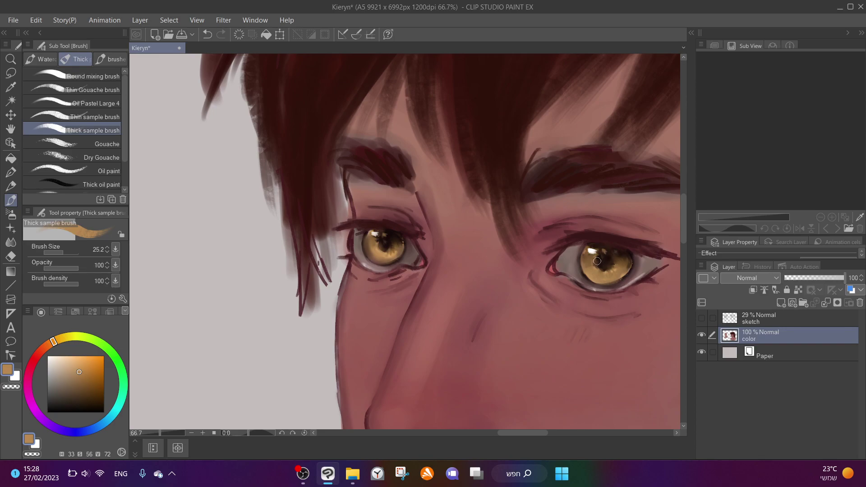
click(85, 357)
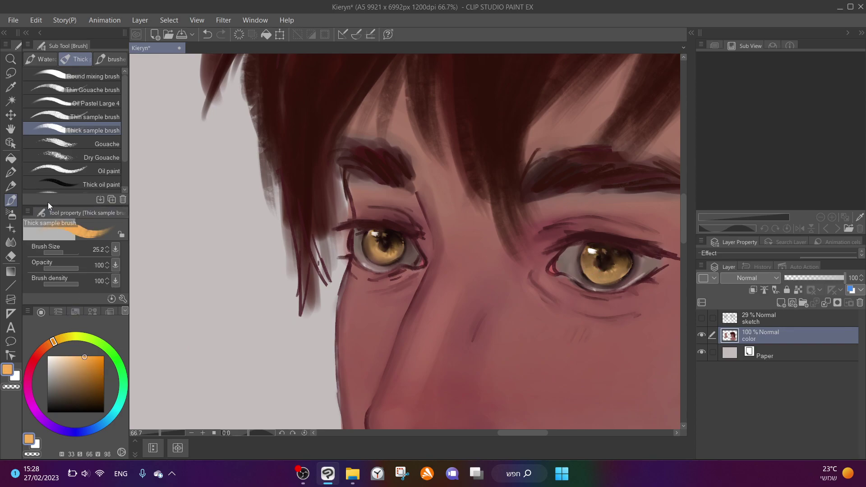
drag(611, 275, 603, 280)
scroll(418, 207, down, 1)
scroll(475, 294, up, 1)
key(ctrl+z)
scroll(634, 262, up, 2)
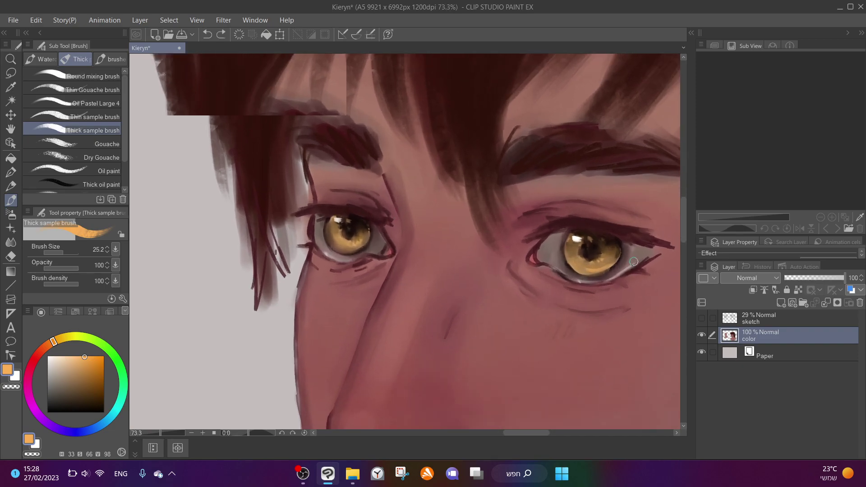
key(ctrl+z)
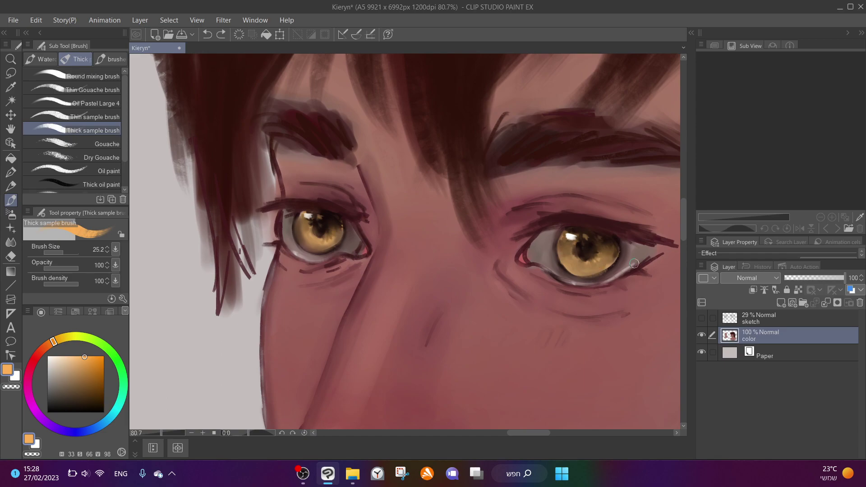
Enlarge the brush to 54.6 and glaze light orange over the lower part of both irises
drag(69, 251, 84, 250)
mouse_move(603, 261)
mouse_down()
mouse_move(566, 256)
mouse_move(572, 266)
mouse_move(603, 262)
mouse_move(585, 271)
mouse_move(609, 257)
mouse_move(574, 265)
mouse_move(591, 268)
mouse_up()
mouse_move(332, 239)
mouse_down()
mouse_move(314, 245)
mouse_move(303, 230)
mouse_move(323, 245)
mouse_move(311, 243)
mouse_move(335, 233)
mouse_move(313, 255)
mouse_up()
Shift the colour to a soft yellow and layer it over the lower glow of both irises
drag(77, 360, 71, 358)
click(65, 343)
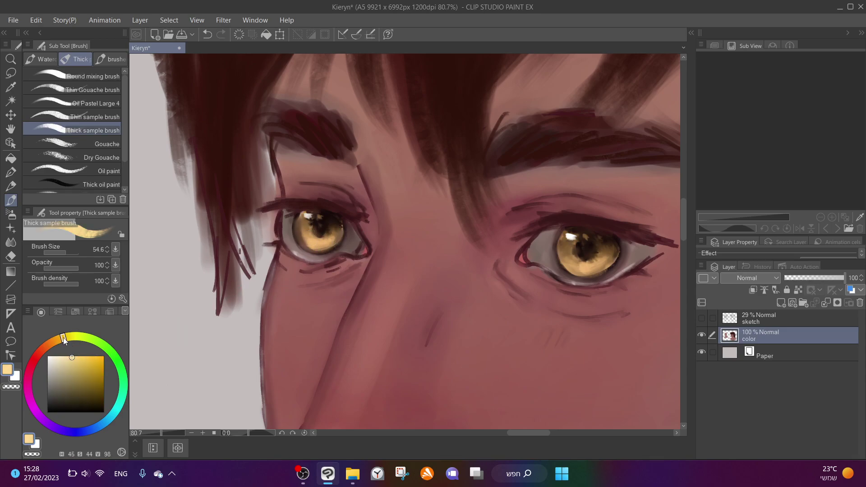
mouse_move(334, 246)
mouse_down()
mouse_move(332, 237)
mouse_move(321, 244)
mouse_up()
drag(600, 264, 584, 269)
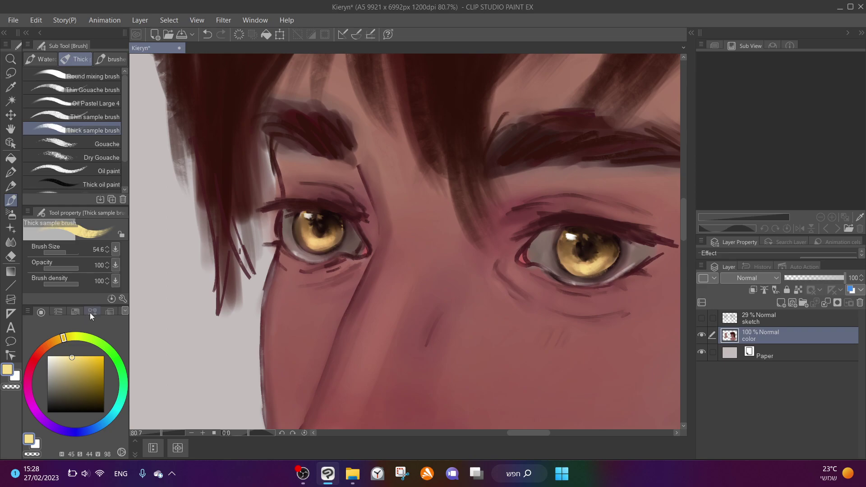
Reduce the brush to 42.2, lighten the colour to a pale cream yellow and brighten the lower glow of both irises
click(65, 251)
drag(318, 245, 309, 232)
mouse_move(67, 357)
mouse_down()
mouse_move(78, 357)
mouse_move(63, 356)
mouse_up()
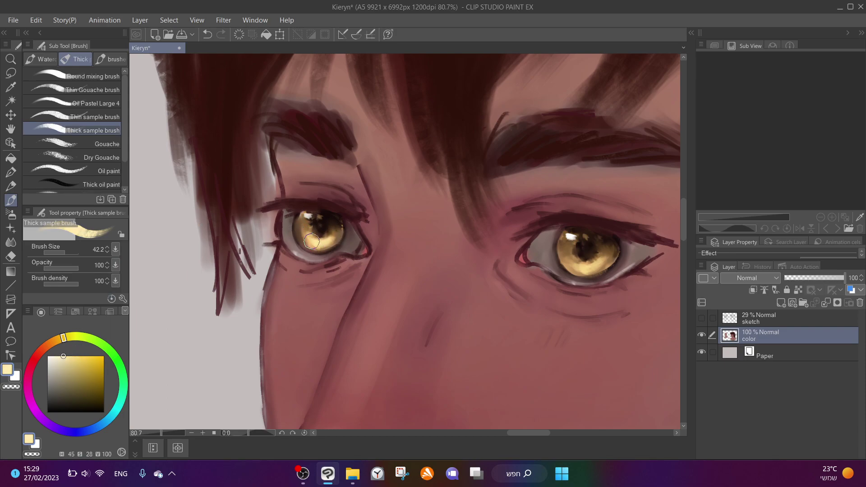
mouse_move(594, 263)
mouse_down()
mouse_move(598, 268)
mouse_move(578, 266)
mouse_move(587, 269)
mouse_move(572, 258)
mouse_up()
scroll(540, 289, down, 6)
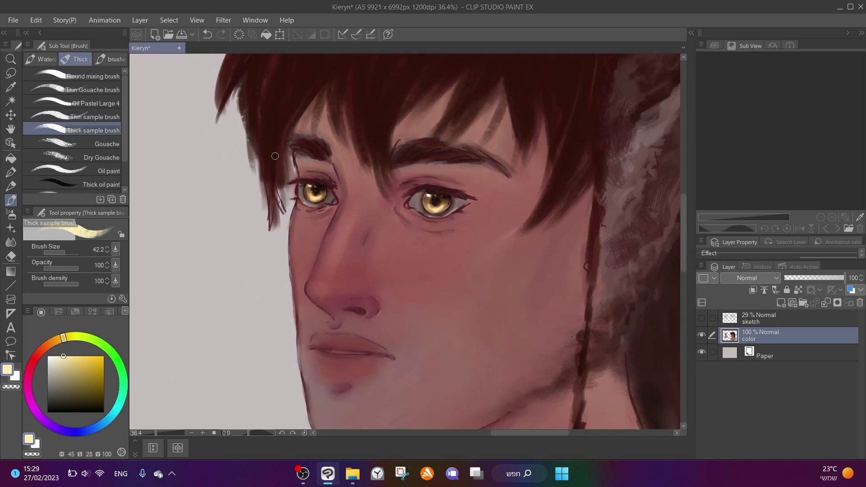
Sample the brow's dark brown and the adjacent skin tones and clean up the near eyebrow's inner end
scroll(528, 258, up, 4)
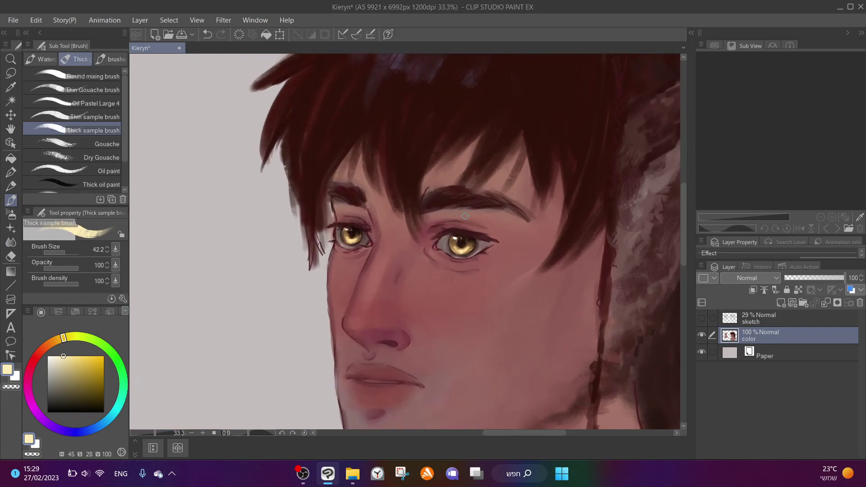
alt+click(422, 190)
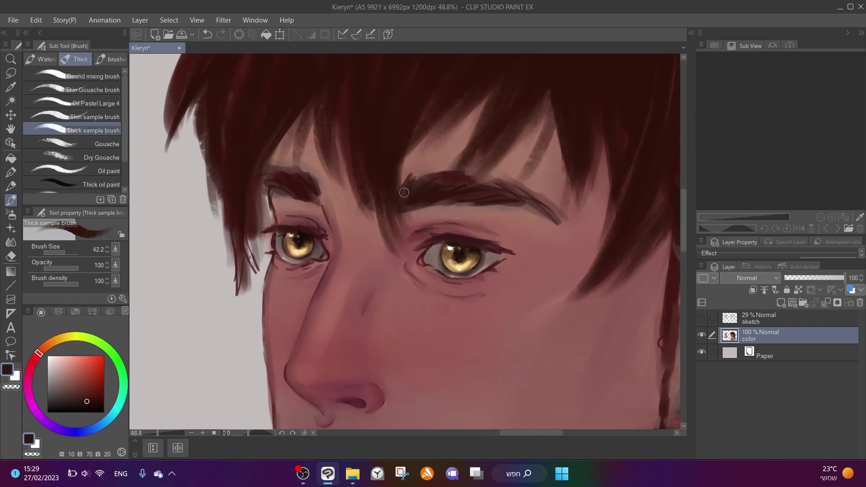
alt+click(414, 158)
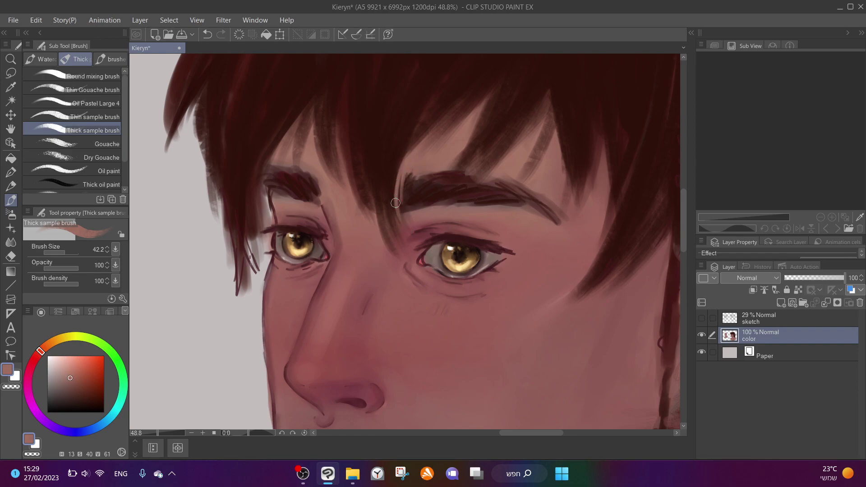
alt+click(403, 183)
alt+click(405, 163)
alt+click(409, 193)
alt+click(408, 200)
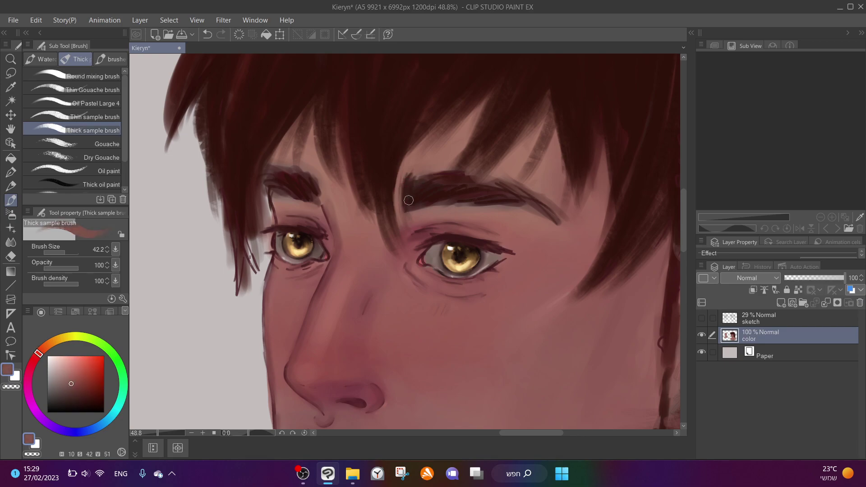
drag(406, 203, 404, 215)
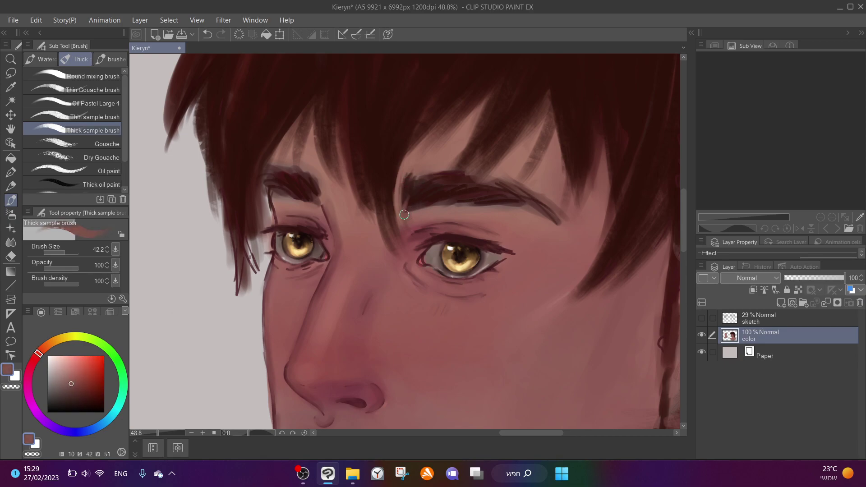
alt+click(409, 192)
alt+click(409, 218)
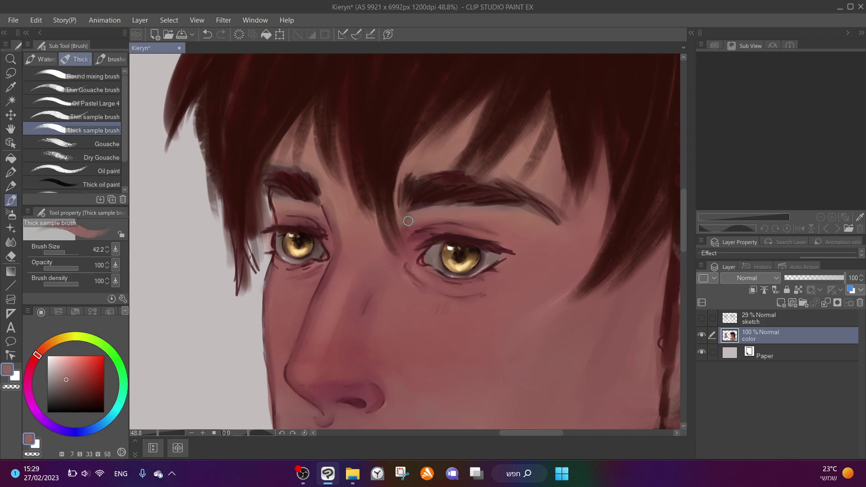
Sample mid browns from the near eyebrow and refine its lower edge and tapering tail
alt+click(425, 195)
drag(423, 198, 413, 215)
alt+click(421, 209)
alt+click(532, 198)
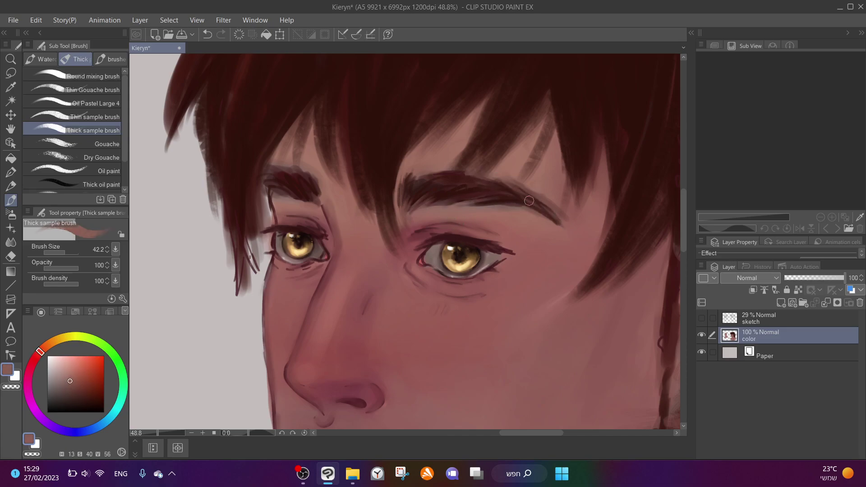
alt+click(497, 188)
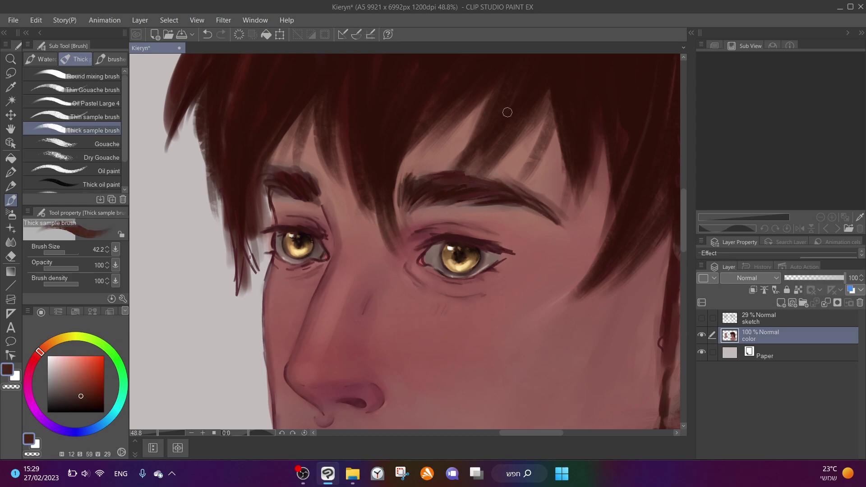
Sample the dark hair colour and paint sharper fringe strands over the forehead above and beside the near eyebrow
alt+click(523, 87)
alt+click(520, 90)
drag(522, 86, 474, 149)
mouse_move(529, 113)
mouse_down()
mouse_move(468, 175)
mouse_move(480, 160)
mouse_up()
drag(551, 95, 512, 178)
drag(559, 110, 521, 170)
drag(551, 93, 529, 153)
mouse_move(552, 108)
mouse_down()
mouse_move(532, 159)
mouse_move(554, 105)
mouse_move(532, 154)
mouse_move(498, 165)
mouse_up()
drag(567, 125, 578, 197)
drag(593, 145, 568, 222)
drag(599, 156, 570, 209)
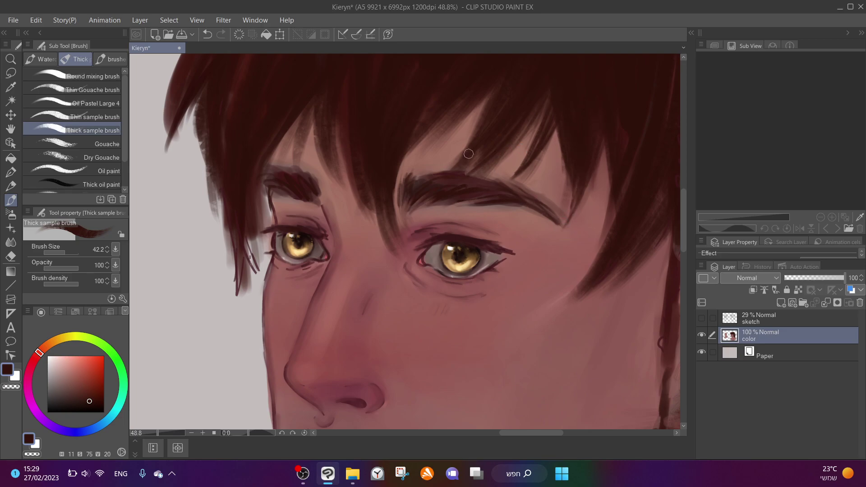
Add thin dark fringe strands at the near eyebrow's inner end and down between the two eyebrows
scroll(470, 164, down, 1)
drag(423, 145, 405, 174)
scroll(390, 197, down, 3)
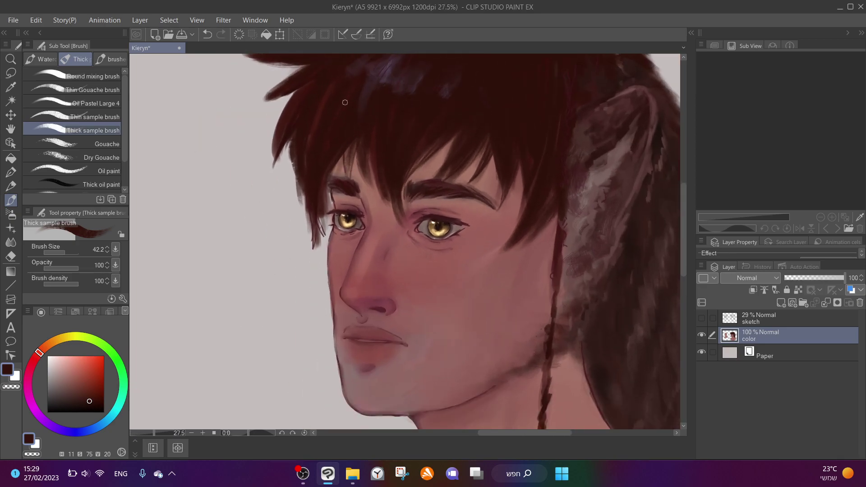
drag(360, 151, 370, 188)
drag(371, 158, 391, 213)
scroll(393, 130, down, 4)
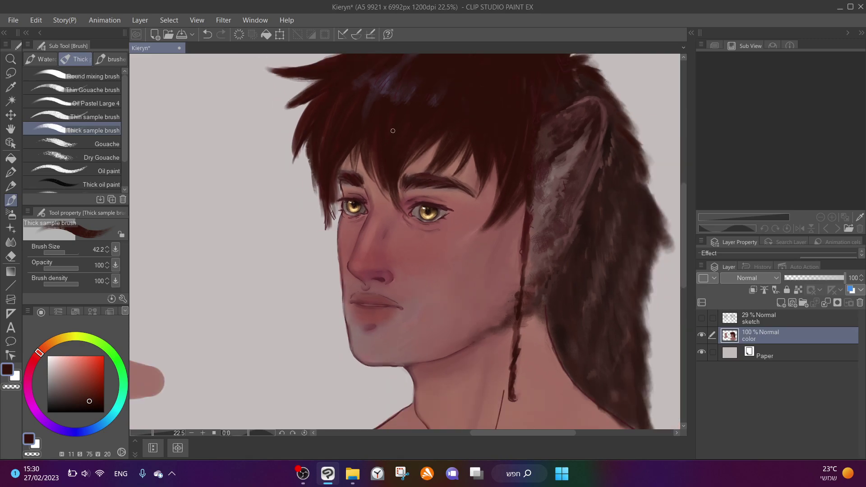
Darken the reddish brown and paint the nostril opening, both mouth corners and the line between the lips
scroll(393, 130, up, 7)
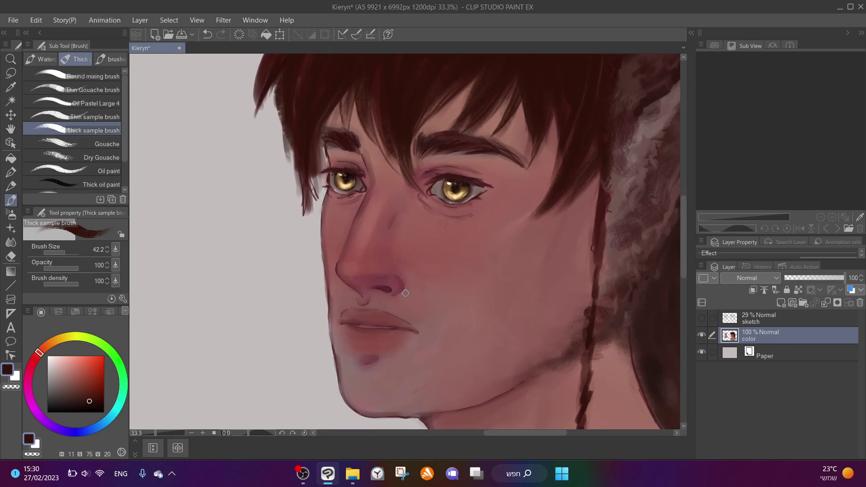
click(90, 405)
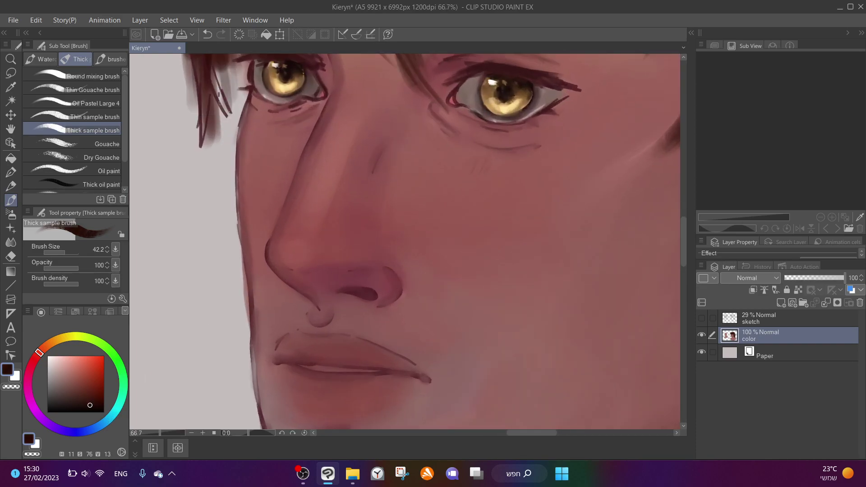
mouse_move(371, 295)
mouse_down()
mouse_move(301, 286)
mouse_move(319, 325)
mouse_up()
mouse_move(420, 375)
mouse_down()
mouse_move(428, 379)
mouse_move(350, 366)
mouse_up()
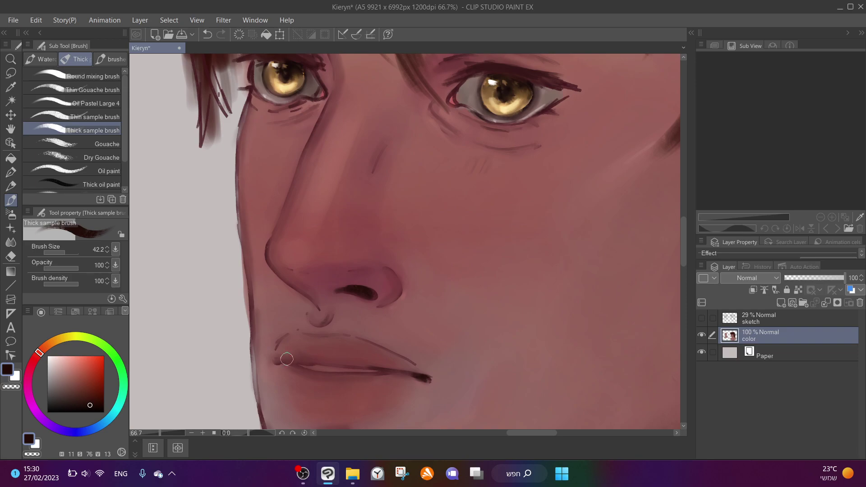
drag(273, 361, 289, 363)
drag(346, 363, 320, 360)
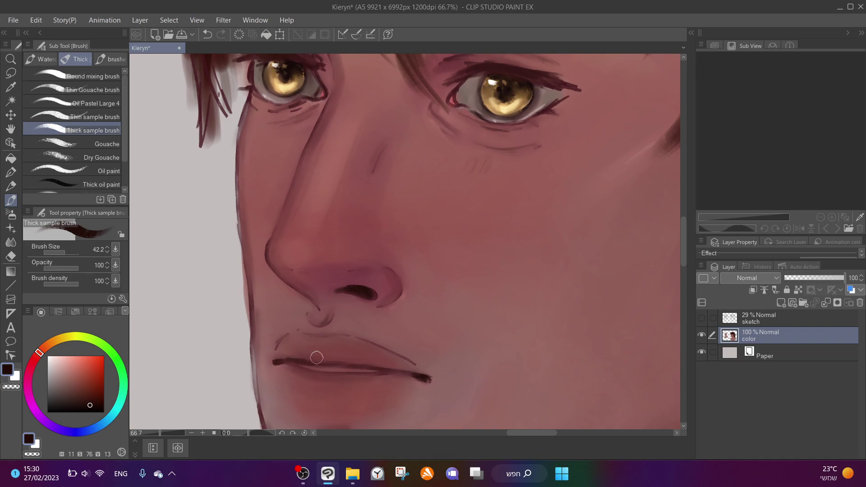
Sample the lip red, darken it to H 0, S 69, V 37, and redden the dark mouth corners and lip line
alt+click(367, 379)
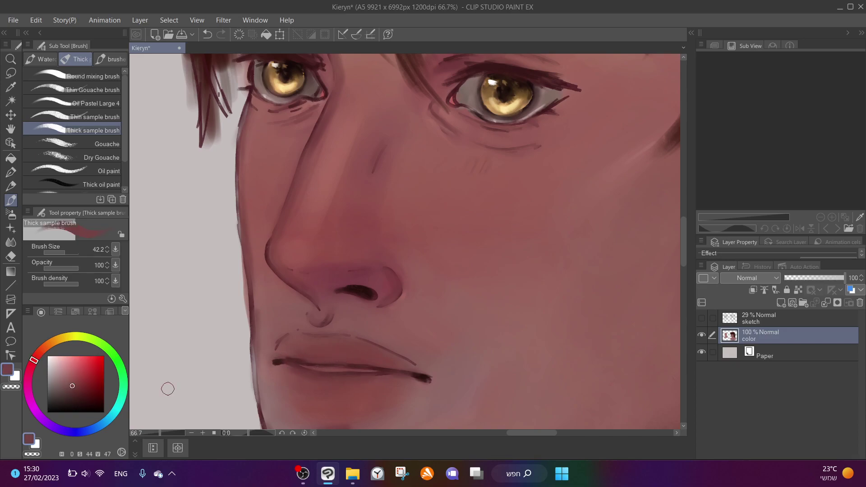
click(85, 391)
click(86, 392)
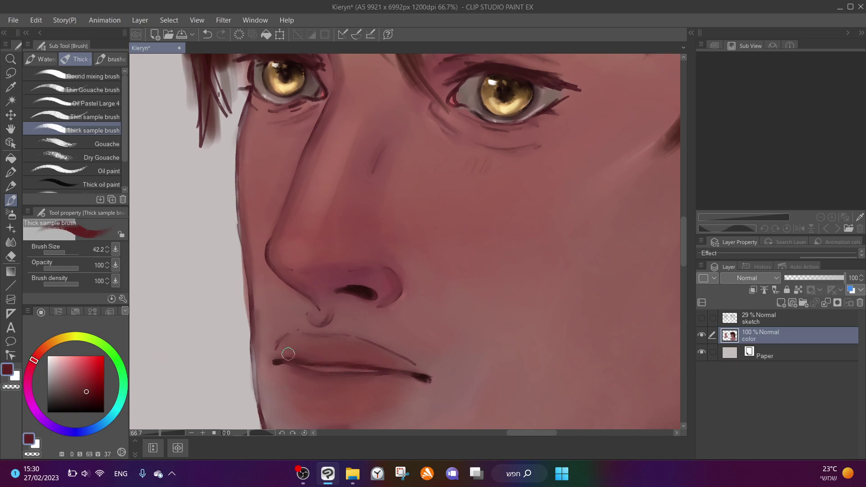
drag(412, 375, 429, 379)
Choose a light pink (H 0, S 20, V 89) and paint a thin strip between the lips with brush size 28.7
click(64, 376)
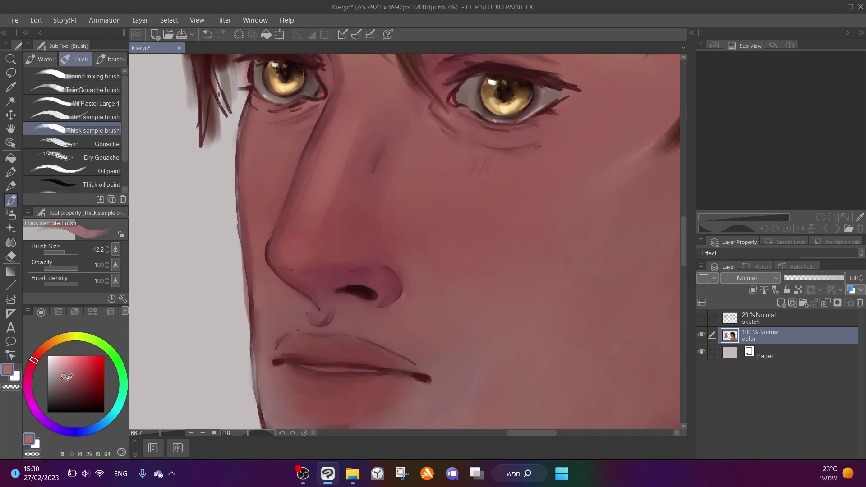
click(58, 362)
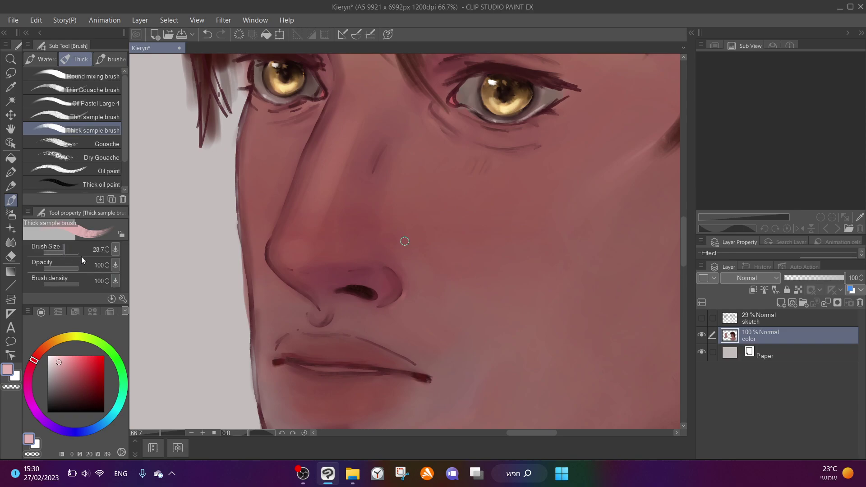
mouse_move(354, 366)
mouse_down()
mouse_move(380, 371)
mouse_move(319, 369)
mouse_move(339, 368)
mouse_up()
mouse_move(324, 372)
mouse_down()
mouse_move(349, 372)
mouse_move(318, 370)
mouse_up()
Sample the dark reddish brown around the mouth and trim the upper and lower edges of the pale strip between the lips
alt+click(381, 364)
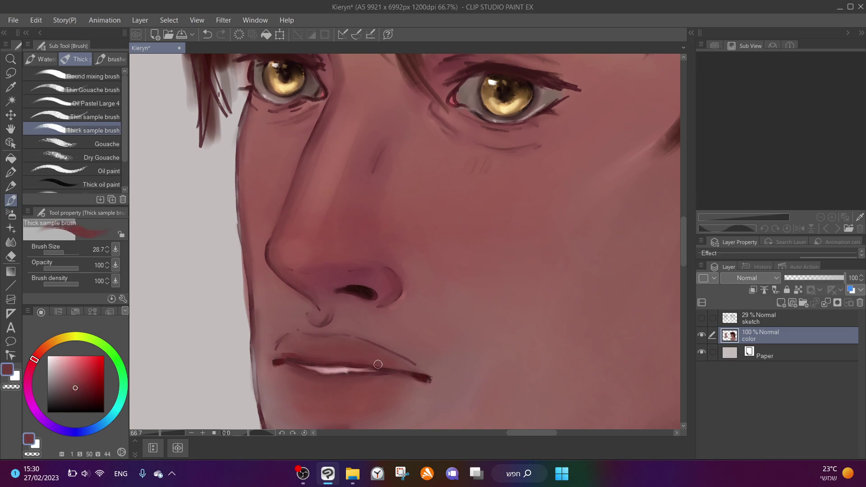
alt+click(369, 374)
drag(350, 373, 302, 370)
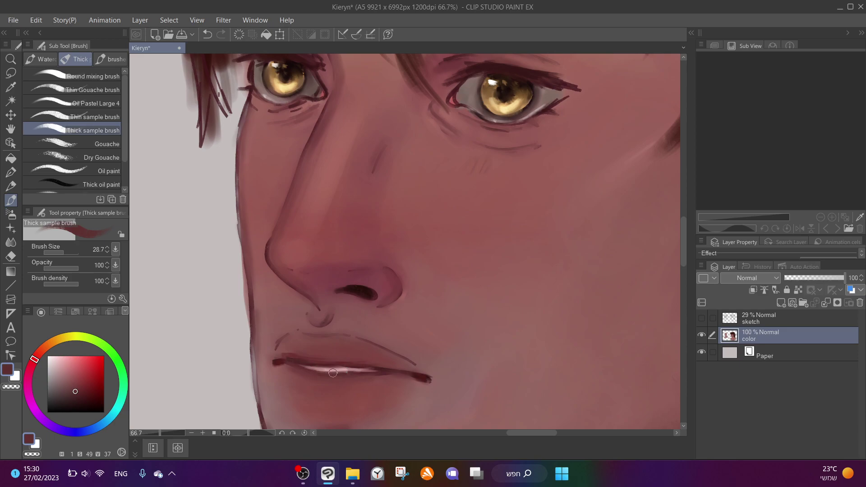
Try adding small light pink fangs at both ends of the pale strip between the lips, and undo them
alt+click(347, 370)
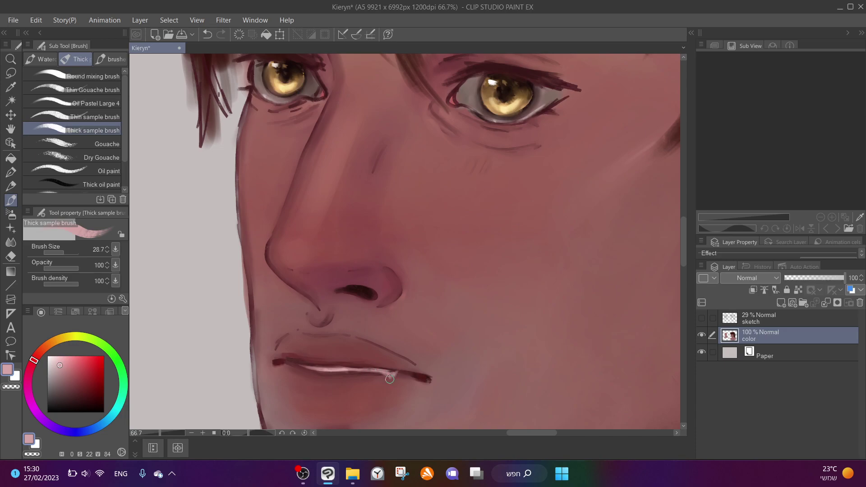
scroll(386, 369, down, 2)
scroll(401, 373, down, 1)
scroll(346, 366, up, 4)
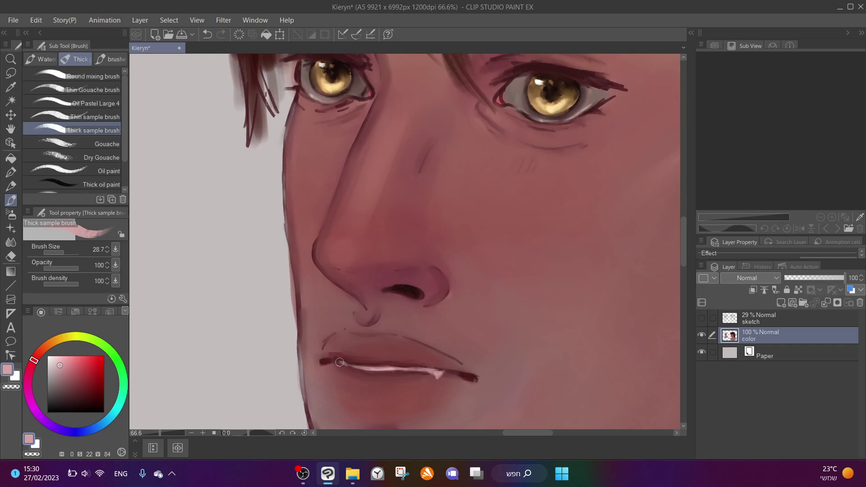
drag(340, 364, 375, 372)
scroll(353, 366, down, 6)
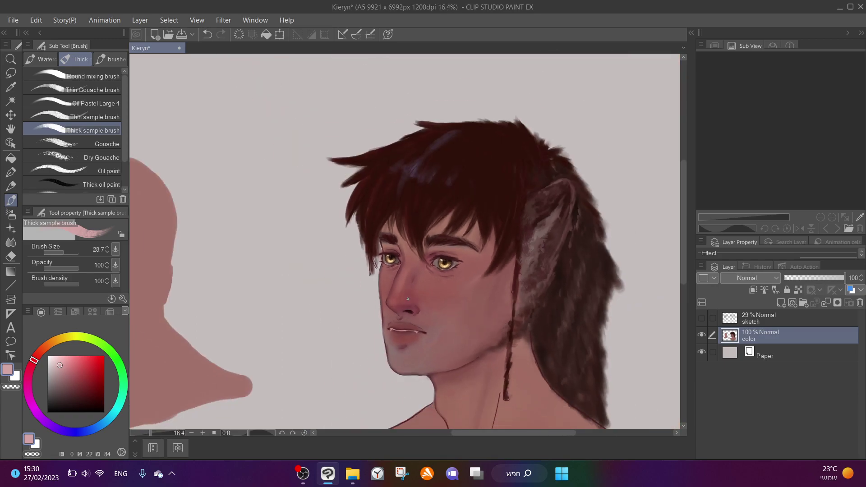
key(ctrl+z)
scroll(434, 330, up, 1)
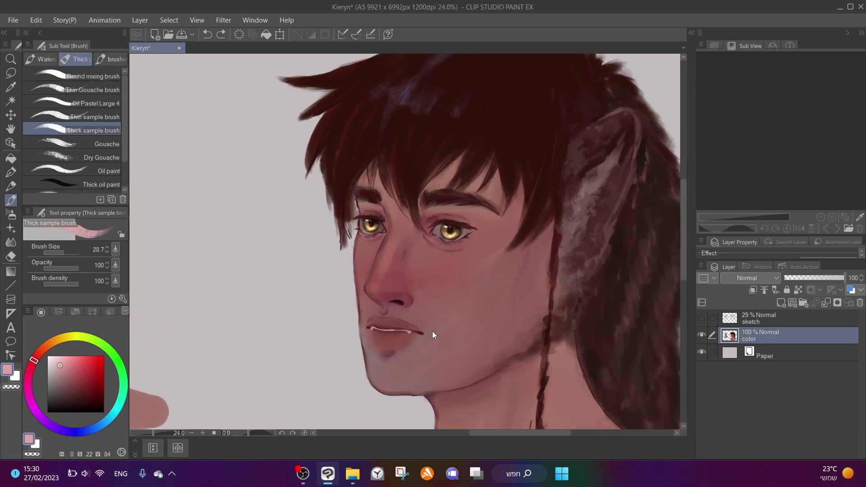
scroll(427, 313, up, 1)
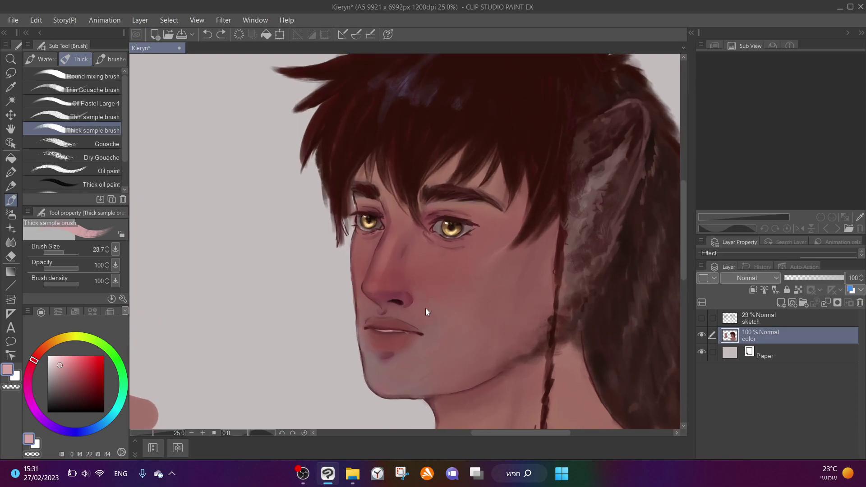
scroll(426, 308, up, 4)
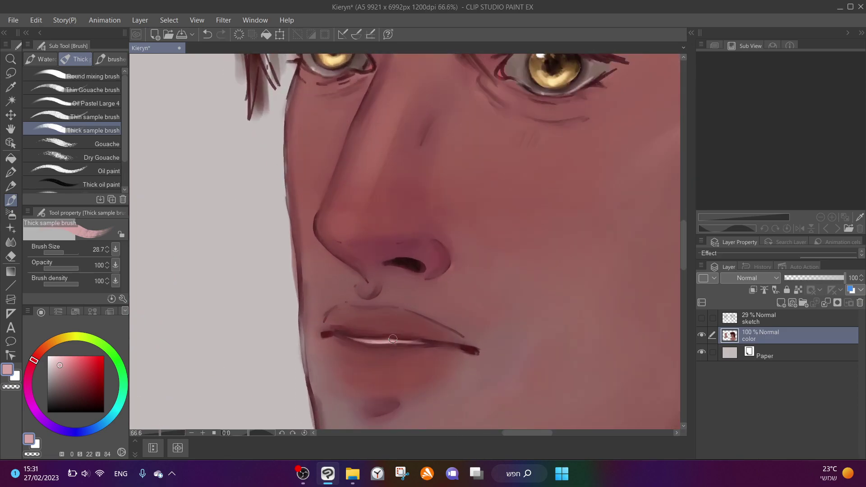
Sample reddish browns and refine the near end of the mouth opening, the upper lip's outline and fine creases on the lower lip
alt+click(432, 339)
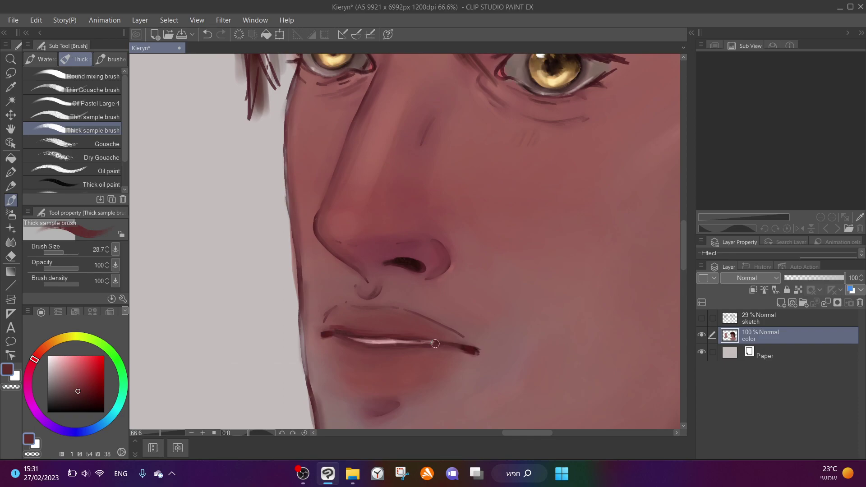
alt+click(428, 334)
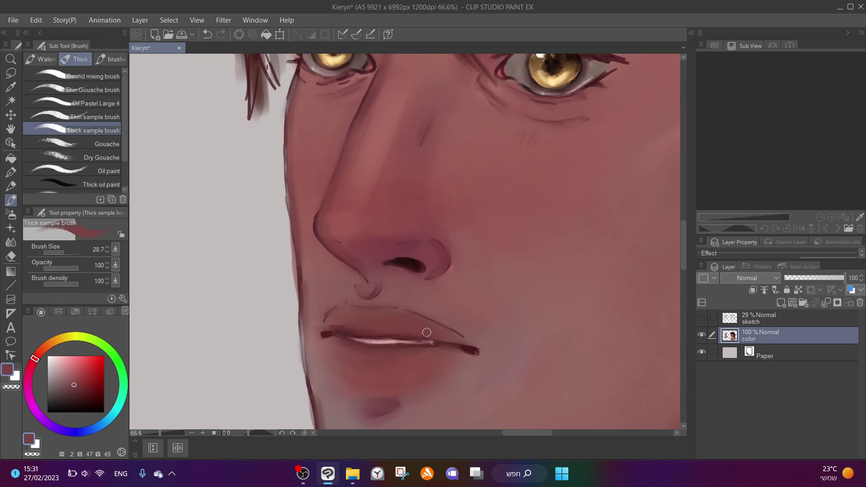
alt+click(436, 336)
alt+click(437, 341)
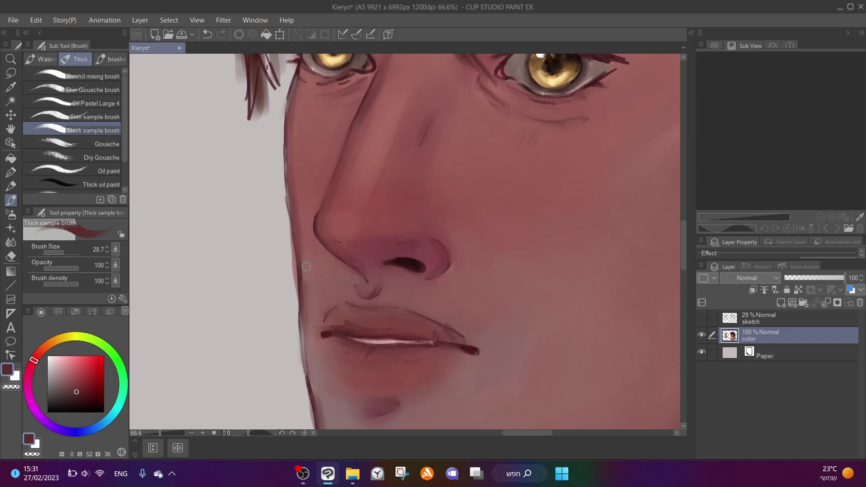
alt+click(459, 326)
alt+click(427, 323)
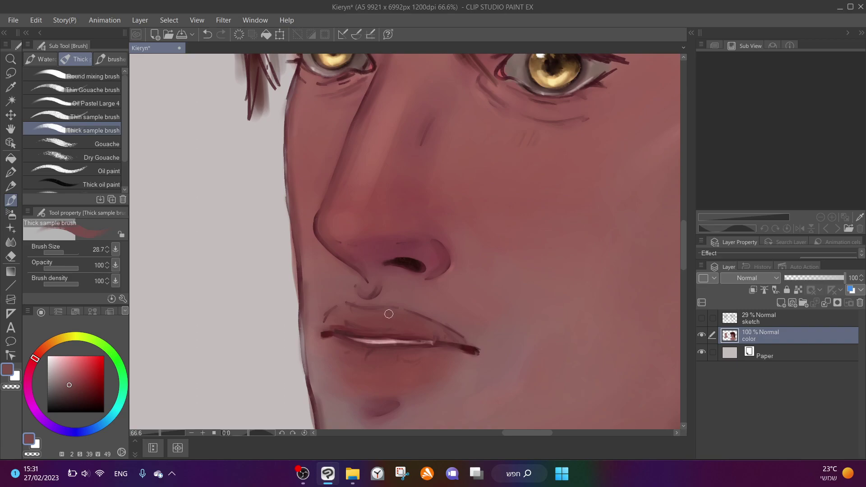
Sample dark red and neighbouring lip tones and define the shadow line directly beneath the lower lip
scroll(346, 314, down, 2)
scroll(353, 343, up, 2)
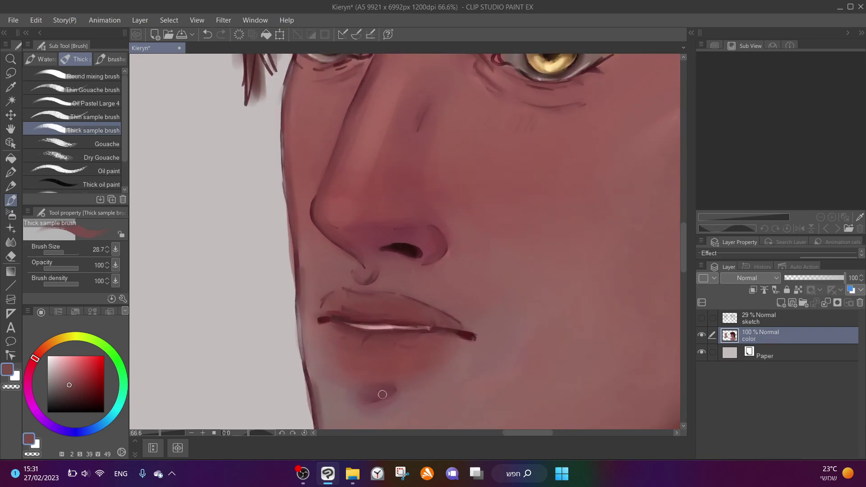
alt+click(465, 338)
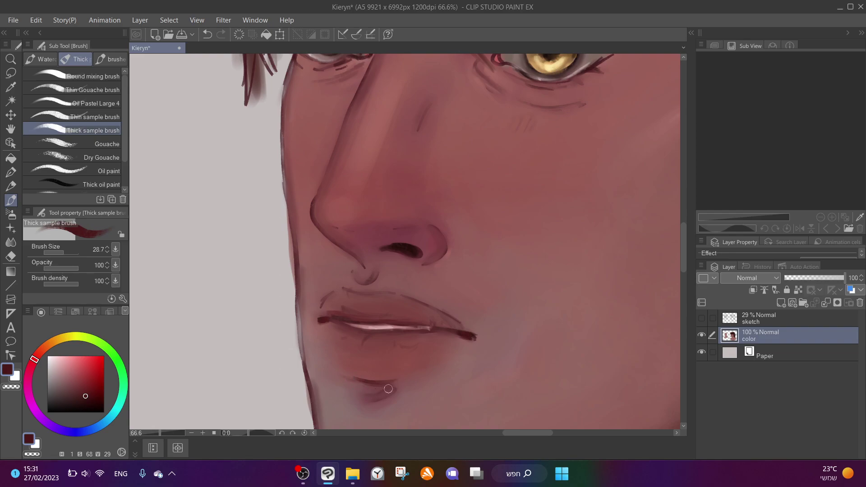
alt+click(377, 406)
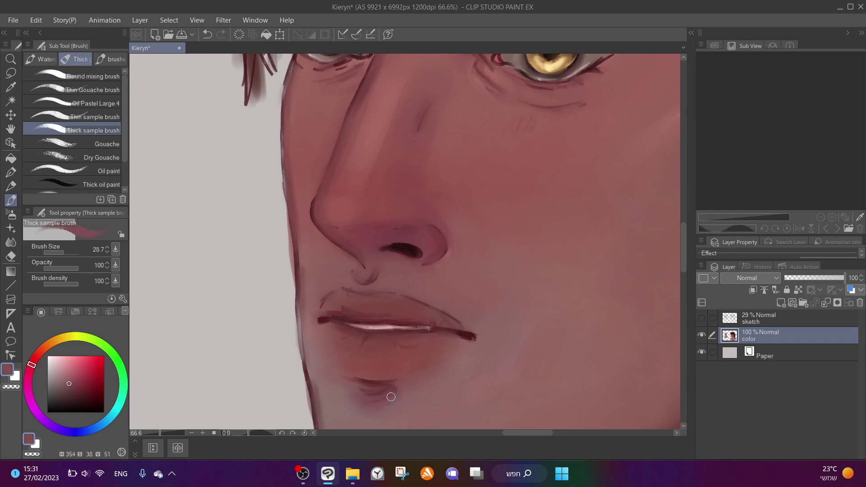
alt+click(359, 386)
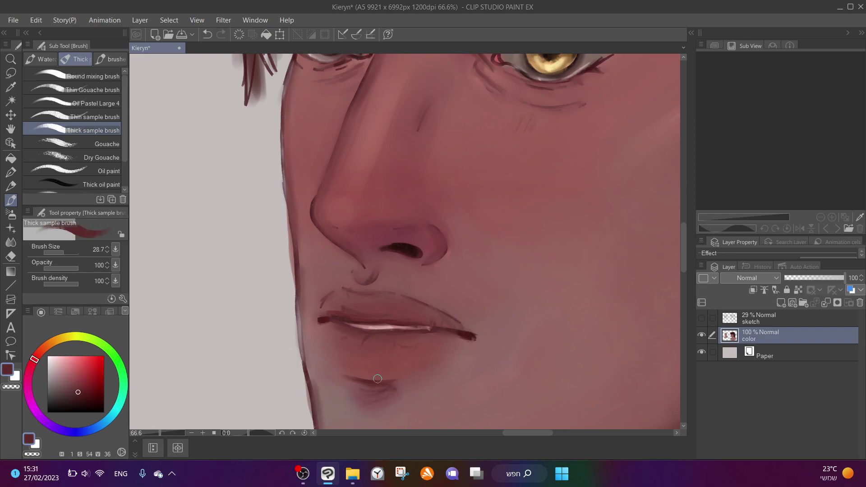
alt+click(359, 380)
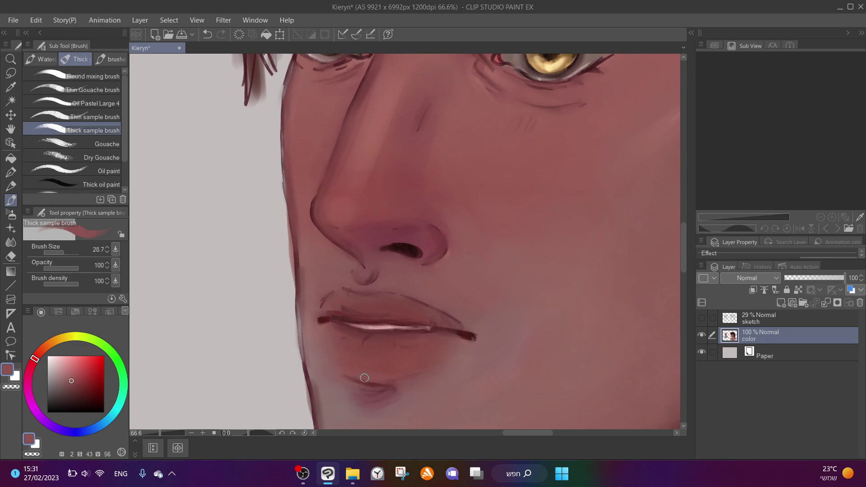
Enlarge the brush to 91.3 and blend the purple shadow beneath the lower lip into the chin with sampled skin tones
drag(60, 252, 67, 250)
alt+click(386, 392)
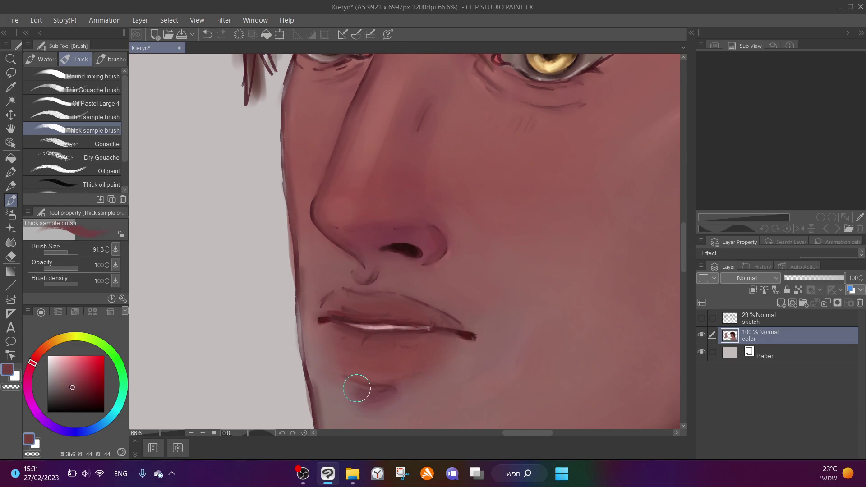
scroll(388, 389, down, 3)
alt+click(396, 388)
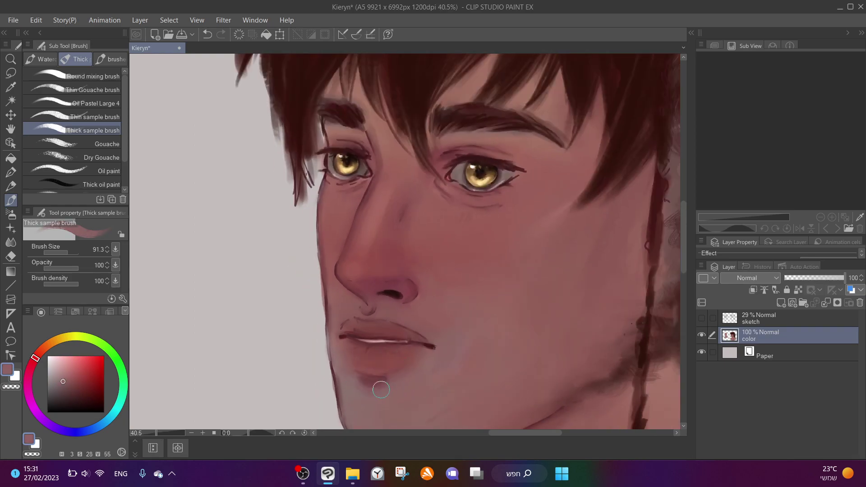
alt+click(365, 377)
alt+click(369, 396)
alt+click(382, 387)
mouse_move(393, 401)
mouse_down()
mouse_move(409, 383)
mouse_move(388, 379)
mouse_up()
alt+click(429, 379)
scroll(434, 361, down, 3)
scroll(434, 368, up, 1)
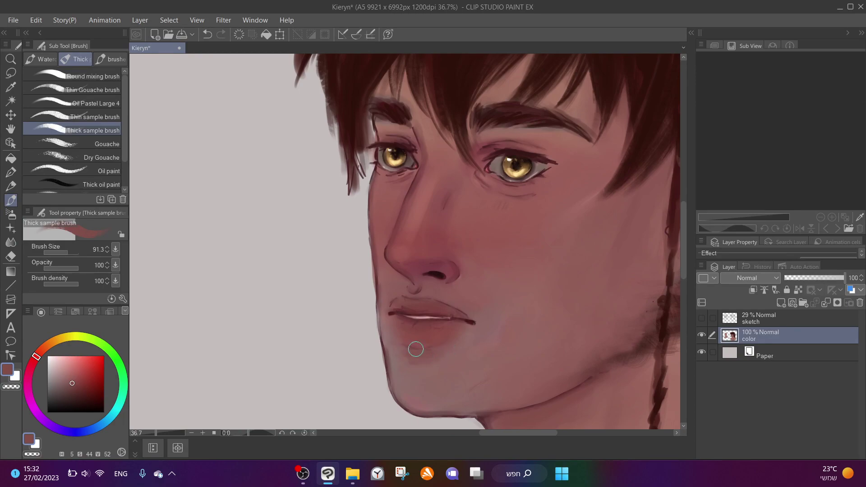
Sample muted skin tones around the mouth and soften the lower lip's bottom edge into the upper chin
scroll(429, 354, down, 3)
alt+click(456, 350)
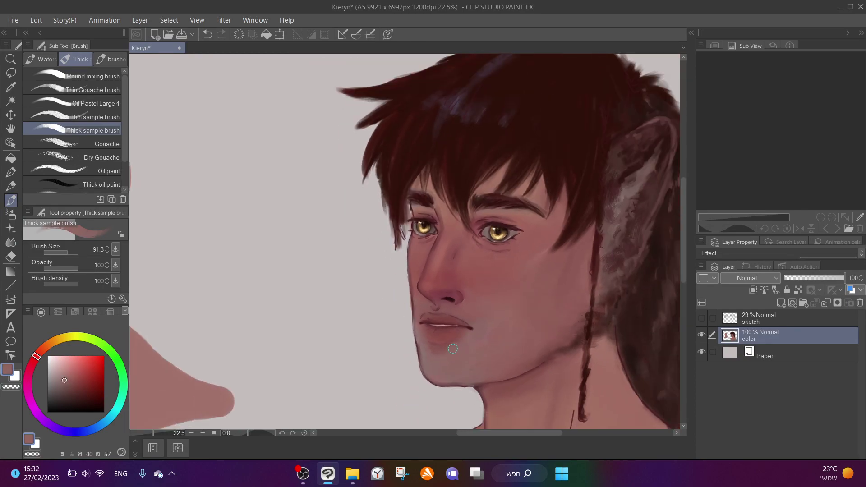
scroll(463, 360, up, 3)
alt+click(369, 352)
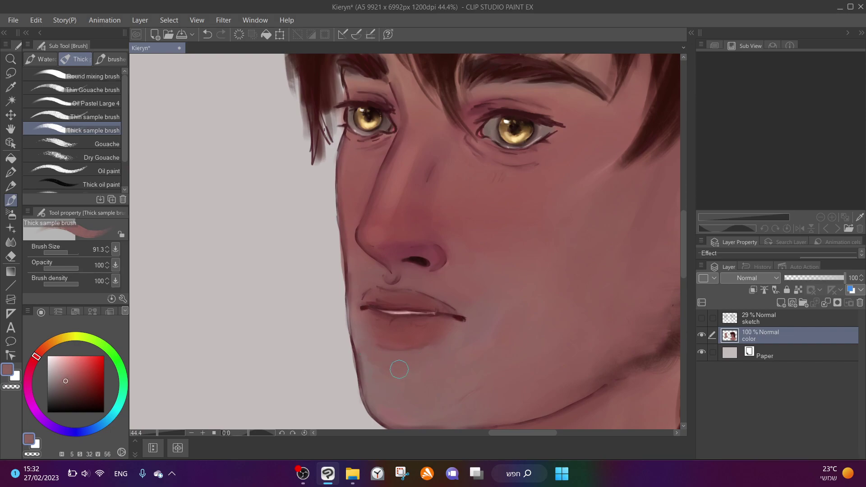
alt+click(414, 336)
Paint broad reddish brown shadow strokes below the lower lip and down onto the chin
scroll(474, 302, down, 2)
alt+drag(564, 367, 486, 392)
drag(422, 345, 439, 342)
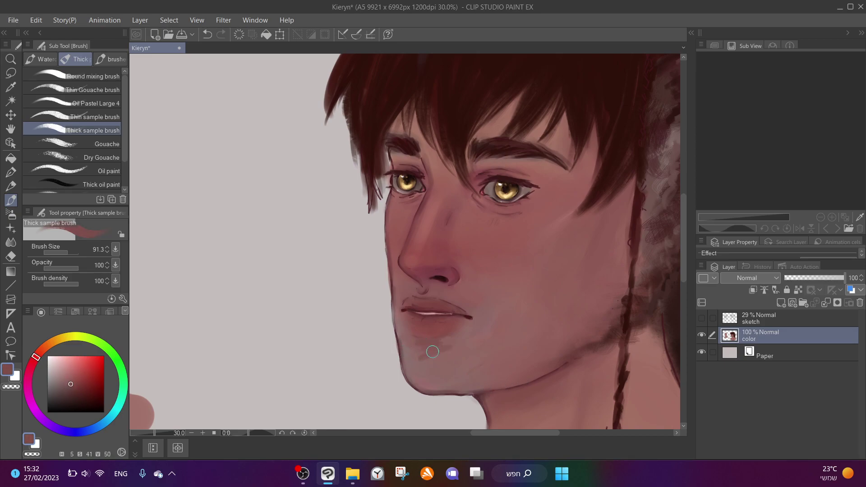
scroll(437, 386, up, 2)
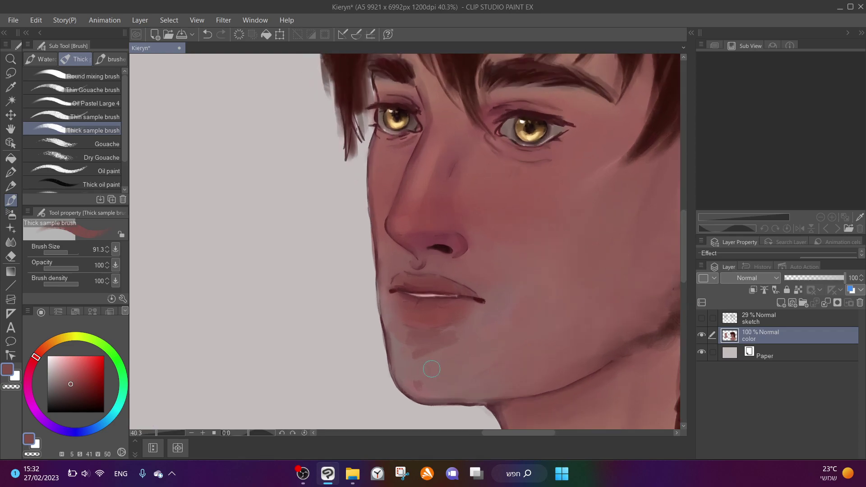
alt+click(440, 356)
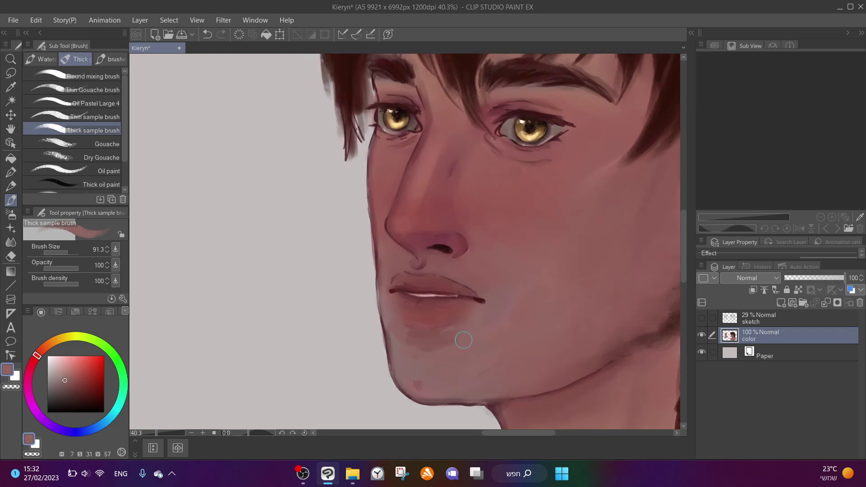
Blend the fresh shadow strokes below the lower lip into the chin using repeatedly sampled skin and lip tones
alt+click(436, 355)
alt+click(413, 334)
mouse_move(418, 347)
mouse_down()
mouse_move(409, 343)
mouse_move(435, 337)
mouse_up()
alt+click(441, 337)
alt+click(444, 333)
alt+click(416, 341)
scroll(412, 267, down, 5)
scroll(413, 264, up, 7)
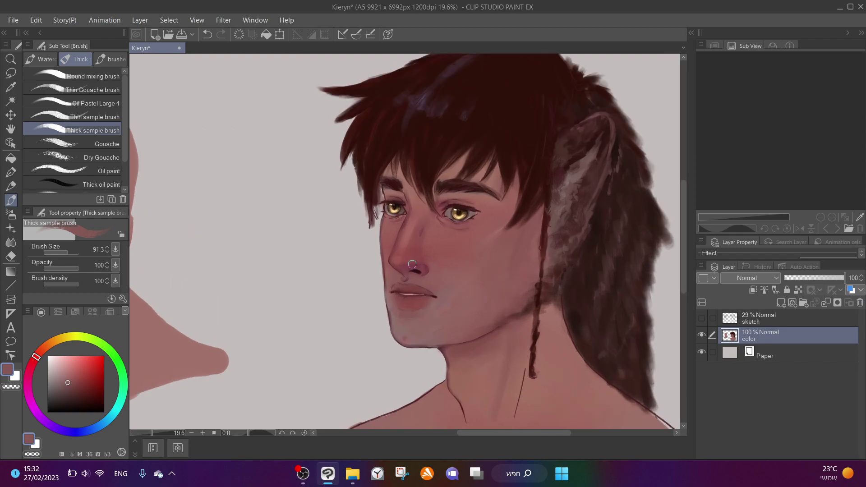
Sample reds and a dark reddish brown from the mouth and shade the upper lip from its far end towards the centre
alt+click(416, 339)
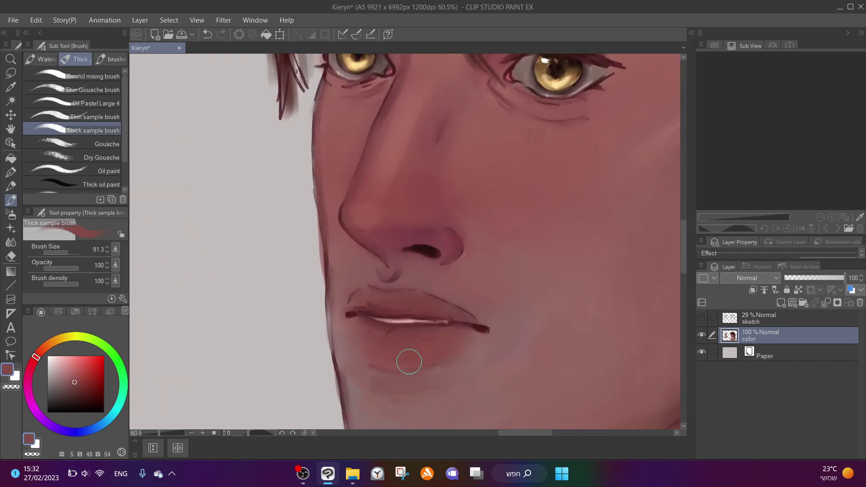
alt+click(384, 313)
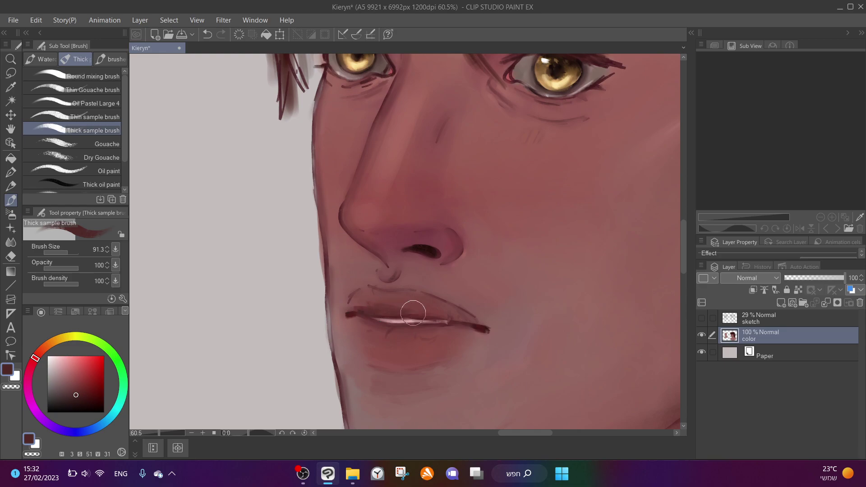
alt+click(384, 302)
alt+click(382, 312)
mouse_move(375, 304)
mouse_down()
mouse_move(424, 304)
mouse_move(359, 304)
mouse_move(433, 308)
mouse_move(375, 302)
mouse_move(358, 314)
mouse_move(368, 298)
mouse_up()
alt+click(420, 307)
alt+click(431, 308)
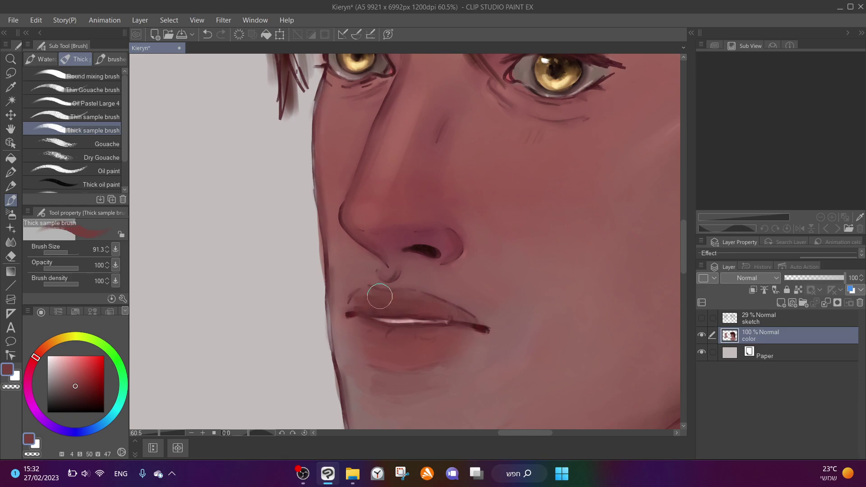
Deepen the lower lip with sampled reds beneath the mouth opening and along its bottom edge
alt+click(389, 329)
mouse_move(425, 335)
mouse_down()
mouse_move(360, 323)
mouse_move(428, 333)
mouse_move(387, 338)
mouse_move(429, 352)
mouse_move(382, 357)
mouse_move(439, 365)
mouse_up()
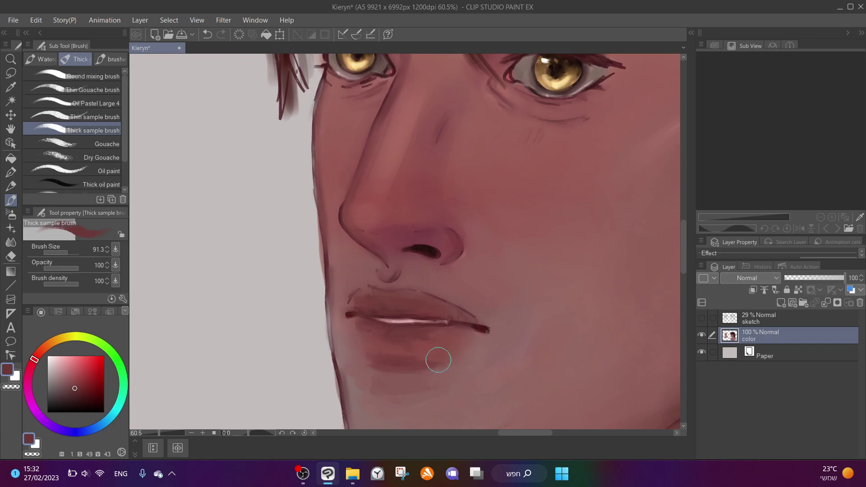
alt+click(381, 356)
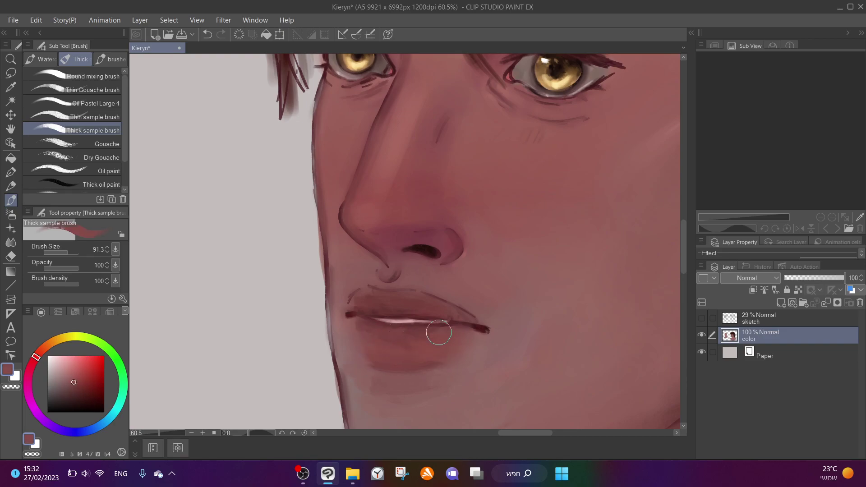
Cover the sketched outline along the upper lip's top edge with sampled lip and skin tones
alt+click(366, 304)
mouse_move(364, 294)
mouse_down()
mouse_move(456, 314)
mouse_move(416, 293)
mouse_move(471, 318)
mouse_move(416, 293)
mouse_up()
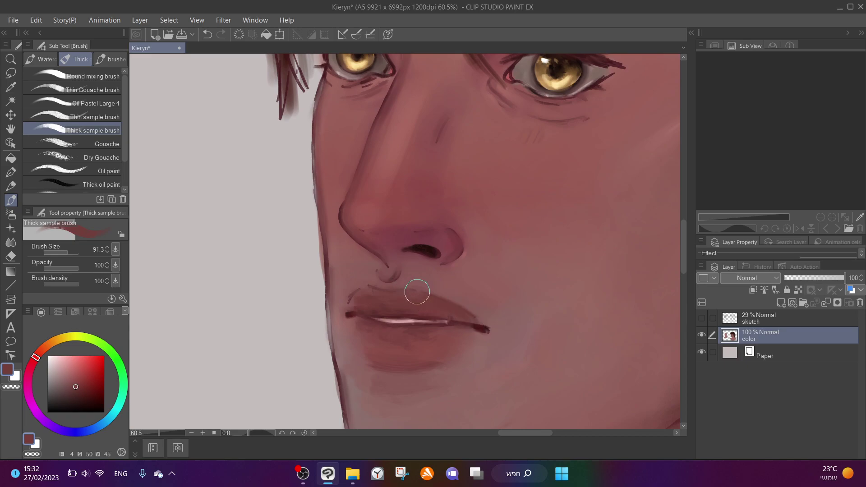
alt+click(433, 287)
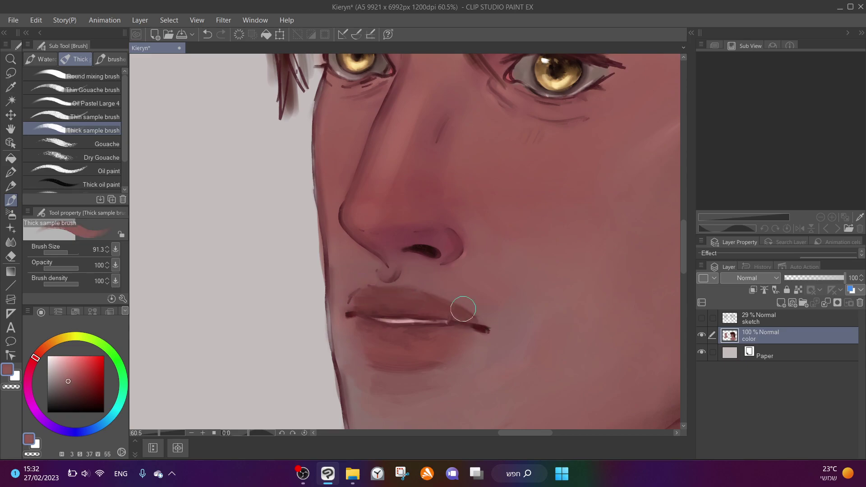
alt+click(356, 295)
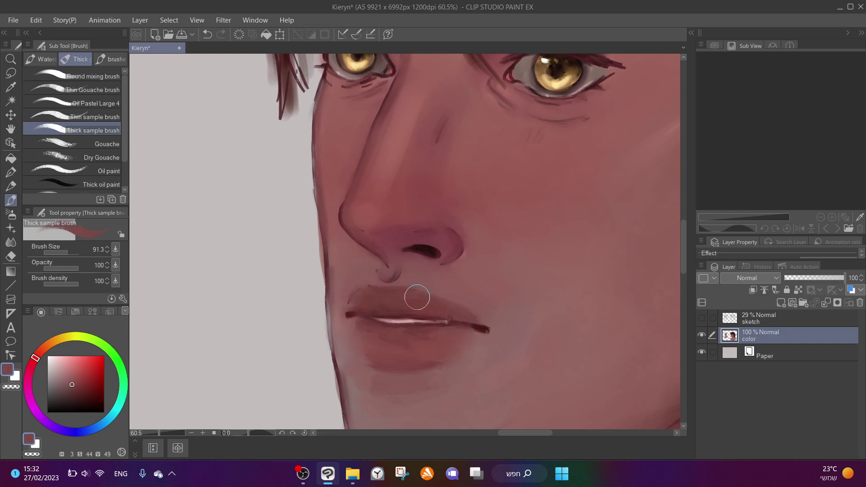
scroll(412, 293, down, 5)
scroll(388, 165, up, 5)
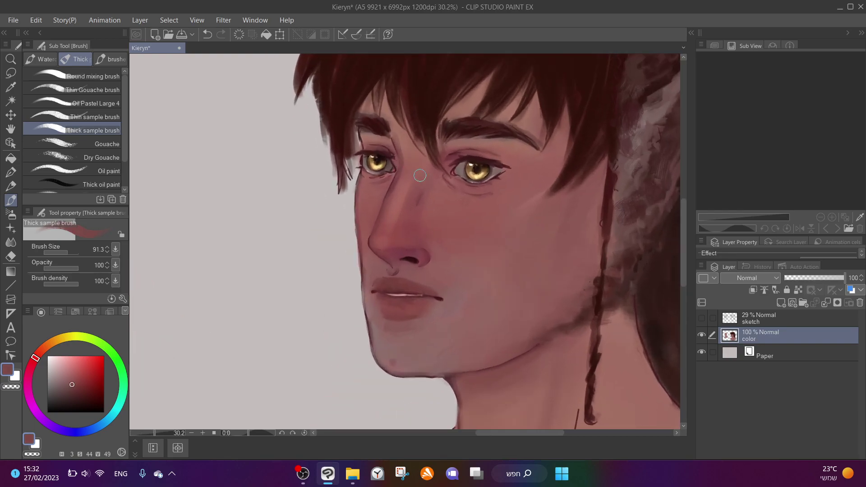
Shade the upper lip and the near mouth corner with repeatedly sampled reds and reddish browns
alt+click(406, 262)
mouse_move(440, 280)
mouse_down()
mouse_move(380, 284)
mouse_move(435, 285)
mouse_up()
alt+click(379, 286)
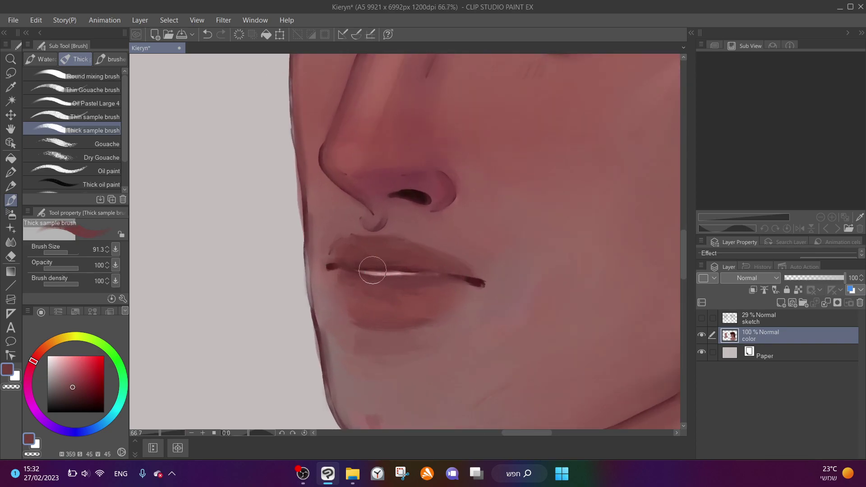
scroll(426, 259, down, 1)
alt+click(429, 260)
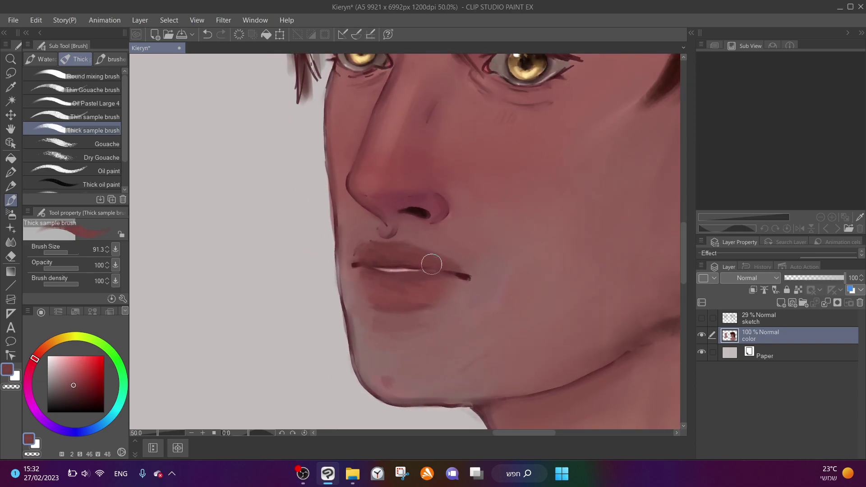
alt+click(460, 277)
alt+click(428, 280)
alt+click(441, 269)
alt+click(425, 260)
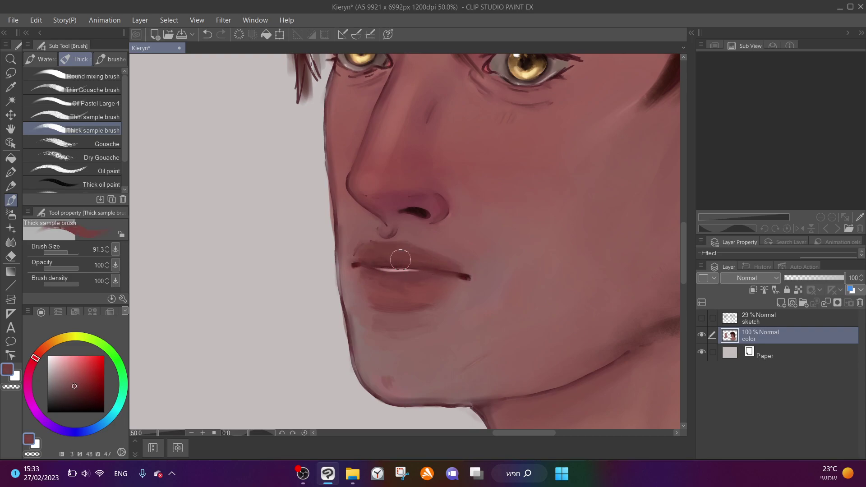
Blend sampled reds over the far end of the upper lip, above the mouth opening
alt+click(371, 262)
alt+click(381, 263)
alt+click(378, 252)
scroll(452, 298, down, 4)
scroll(461, 308, up, 4)
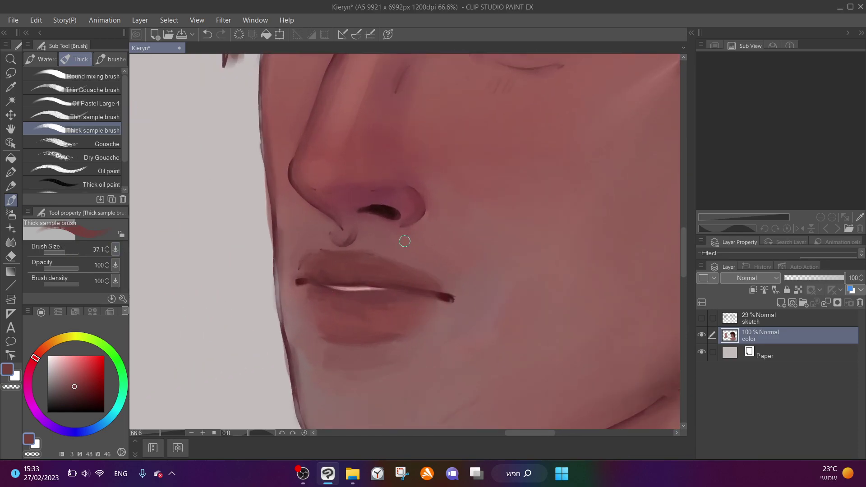
Sample the dark brown of the near mouth corner and refine the line between the lips at brush size 37.1
alt+click(449, 298)
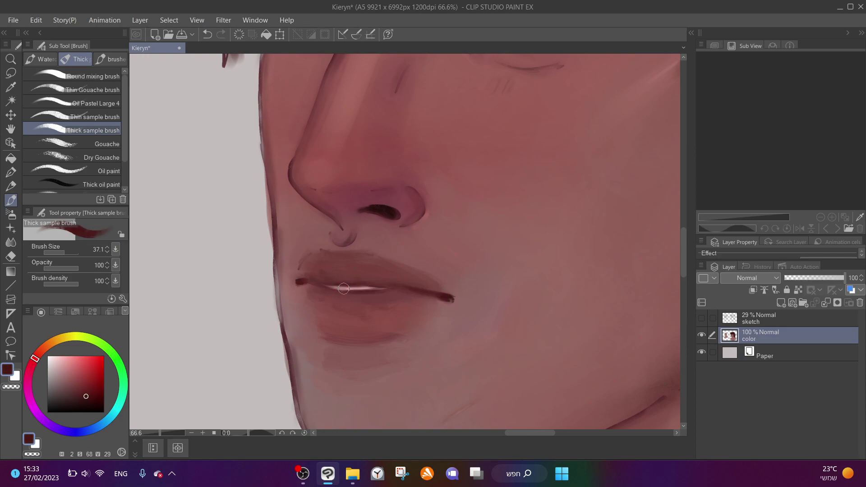
scroll(251, 228, down, 2)
scroll(263, 221, down, 1)
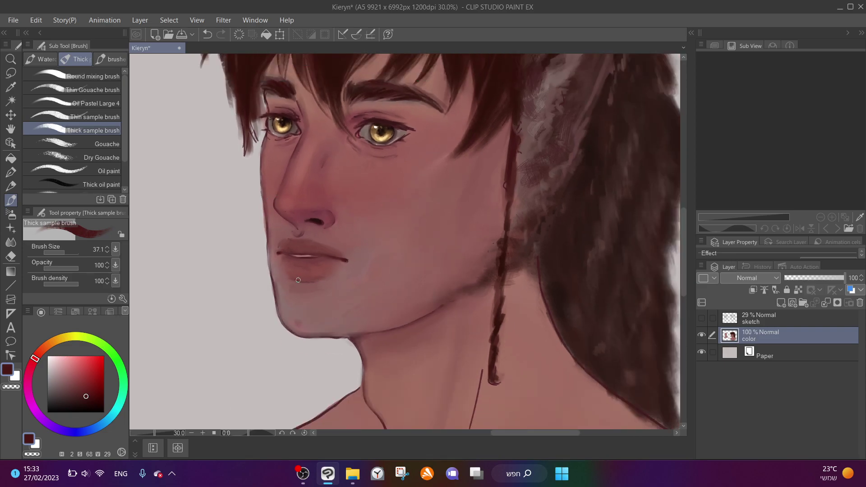
scroll(302, 276, down, 1)
scroll(305, 194, up, 3)
drag(317, 179, 299, 224)
scroll(306, 217, down, 2)
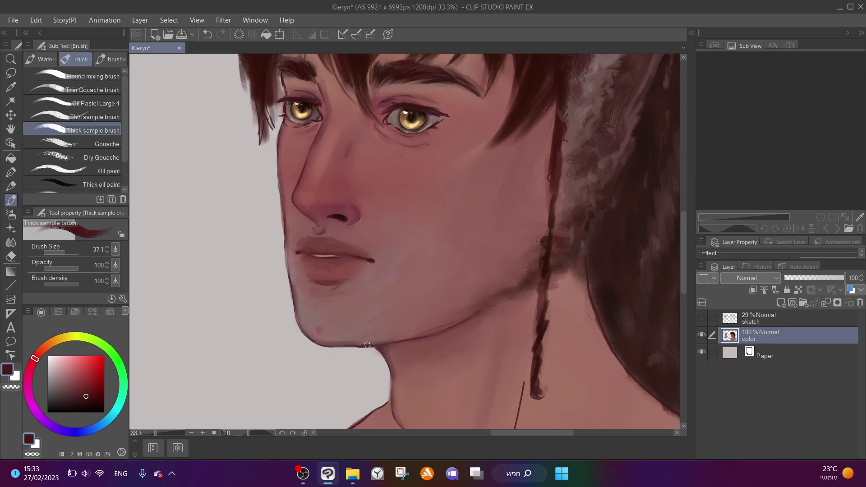
scroll(384, 339, down, 1)
Touch up the junction of jawline and neck with sampled skin and dark reddish brown tones
alt+click(406, 340)
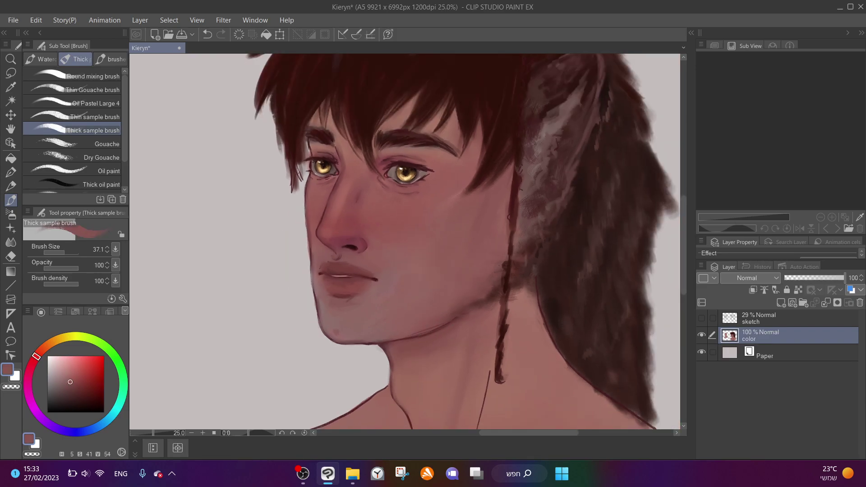
scroll(402, 351, up, 1)
alt+click(384, 340)
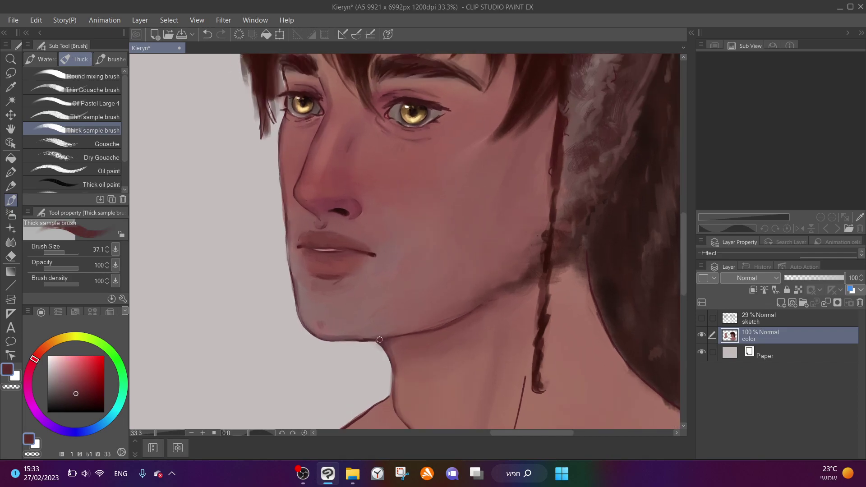
scroll(403, 356, down, 3)
scroll(403, 356, up, 2)
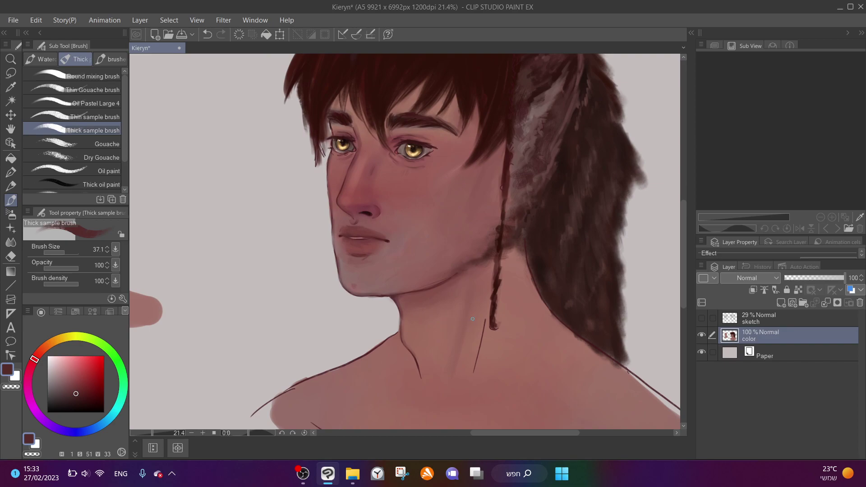
Draw a second dark line beside the neck tendon, then brush skin tones down the neck from the jaw at size 118.1
alt+click(486, 324)
drag(467, 372, 483, 328)
drag(47, 253, 67, 249)
alt+click(440, 311)
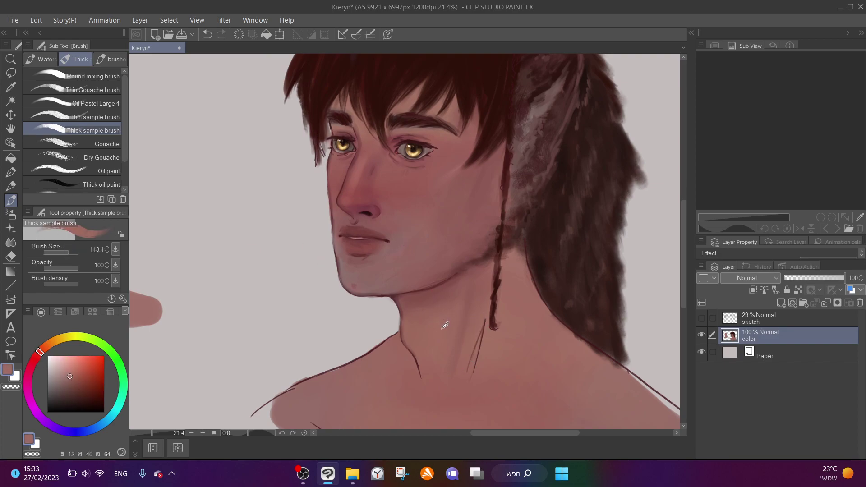
drag(469, 284, 456, 358)
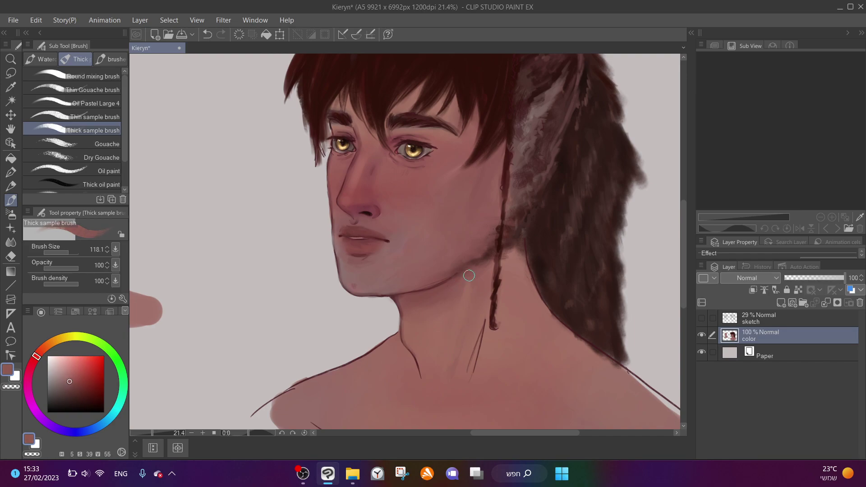
Blend the two neck tendon lines into the surrounding skin with sampled neck tones
alt+click(482, 337)
alt+click(481, 339)
drag(485, 321, 466, 397)
alt+click(482, 320)
drag(479, 326, 470, 384)
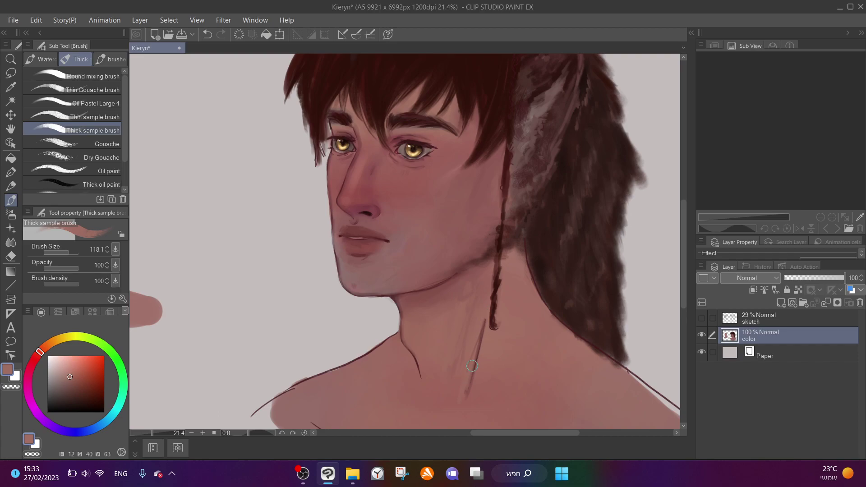
alt+click(454, 376)
alt+click(440, 374)
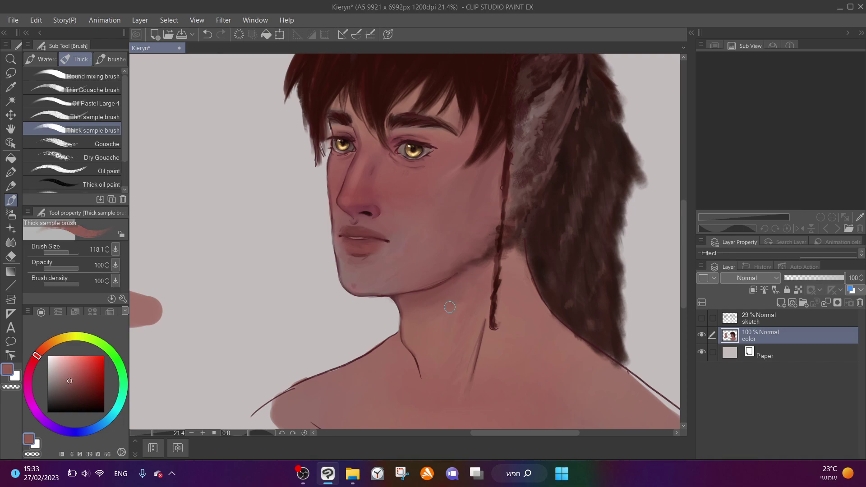
Enlarge the brush to 224.6 and smooth the neck and collarbone area with sampled skin tones
alt+click(455, 325)
drag(64, 249, 72, 249)
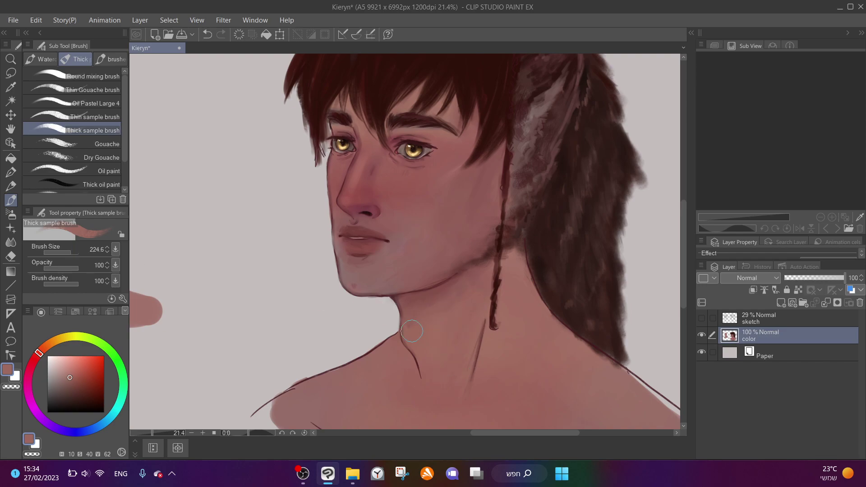
alt+click(468, 286)
scroll(421, 311, down, 2)
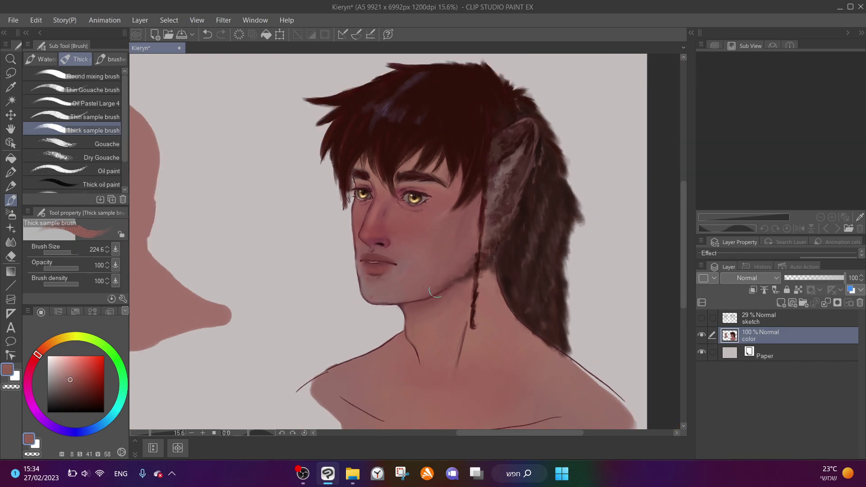
alt+click(527, 372)
drag(529, 371, 430, 383)
alt+click(429, 377)
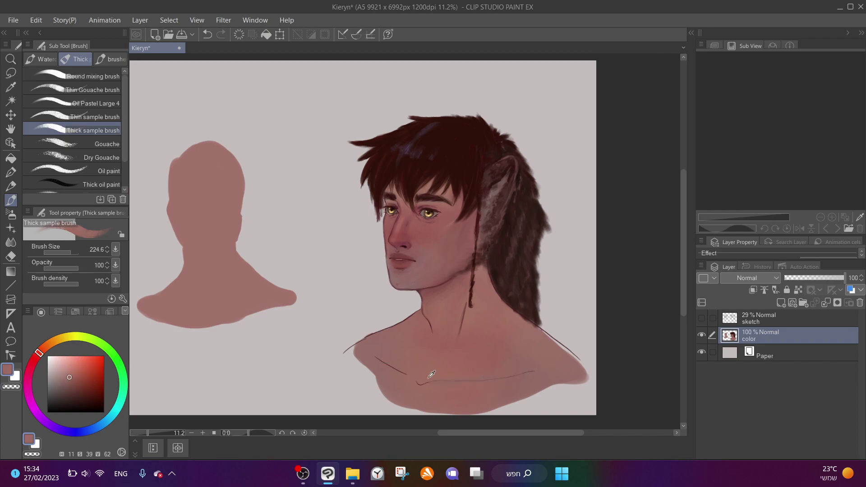
Sample the shadow tone at the jaw, shade along both collarbones and soften the hollow between them with skin tones
alt+click(462, 267)
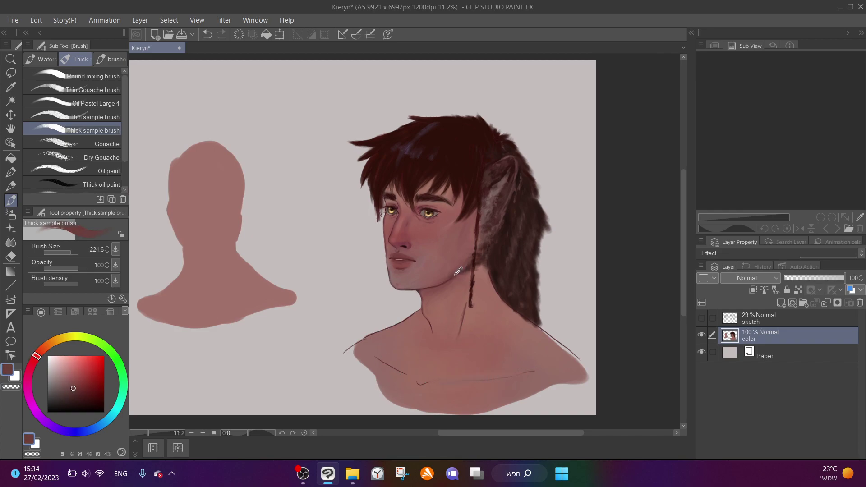
mouse_move(535, 371)
mouse_down()
mouse_move(425, 386)
mouse_move(358, 348)
mouse_move(412, 369)
mouse_move(403, 369)
mouse_up()
alt+click(371, 342)
mouse_move(536, 370)
mouse_down()
mouse_move(454, 382)
mouse_move(490, 382)
mouse_up()
alt+click(429, 399)
alt+click(419, 388)
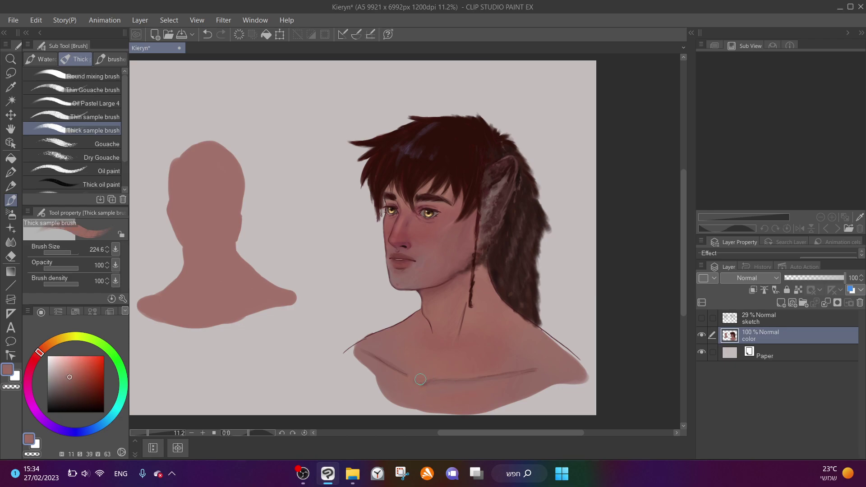
alt+click(416, 389)
alt+click(420, 381)
Blend a lighter skin tone and sampled chest tones around the collarbones and extend the skin colour out to the shoulder outlines
click(65, 375)
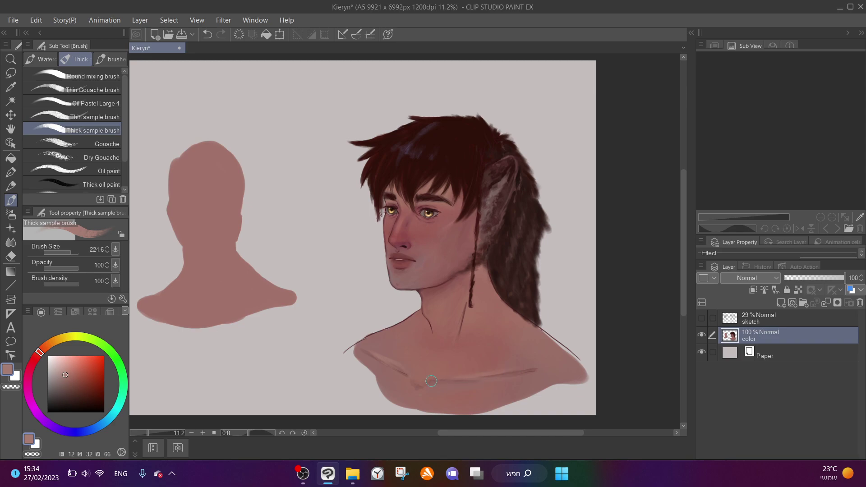
alt+click(509, 383)
alt+click(503, 375)
alt+click(502, 358)
alt+click(479, 390)
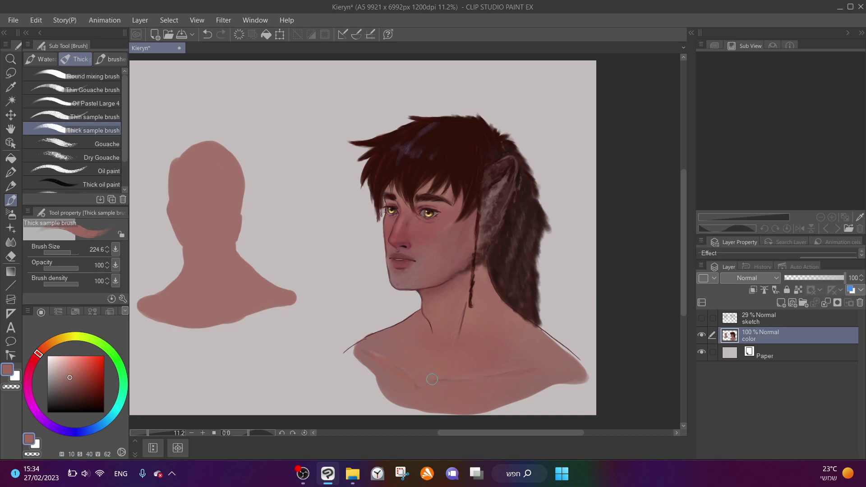
mouse_move(364, 349)
mouse_down()
mouse_move(345, 357)
mouse_move(356, 345)
mouse_move(355, 358)
mouse_move(380, 378)
mouse_move(356, 351)
mouse_move(394, 391)
mouse_move(368, 375)
mouse_up()
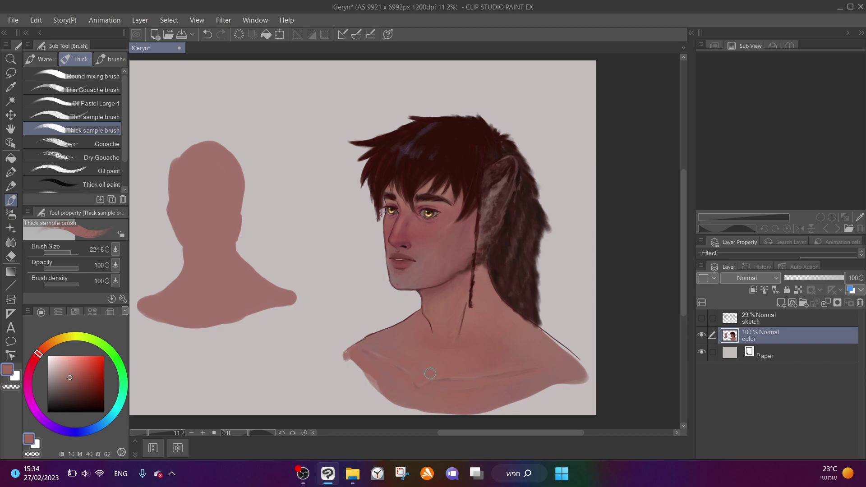
mouse_move(552, 344)
mouse_down()
mouse_move(574, 358)
mouse_move(552, 341)
mouse_up()
Set the brush size to 152.7 and paint a dark reddish brown shadow along the neck's front edge below the chin
scroll(458, 237, up, 5)
scroll(402, 346, down, 2)
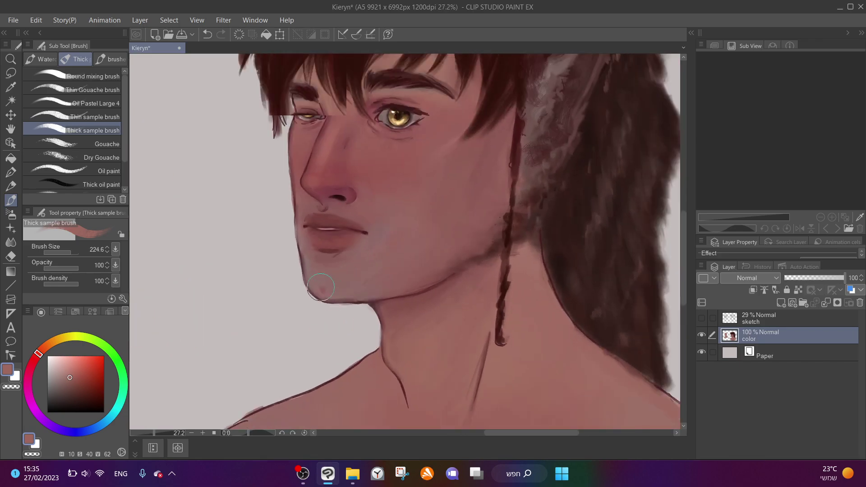
click(66, 252)
click(70, 253)
scroll(368, 328, up, 2)
alt+click(359, 285)
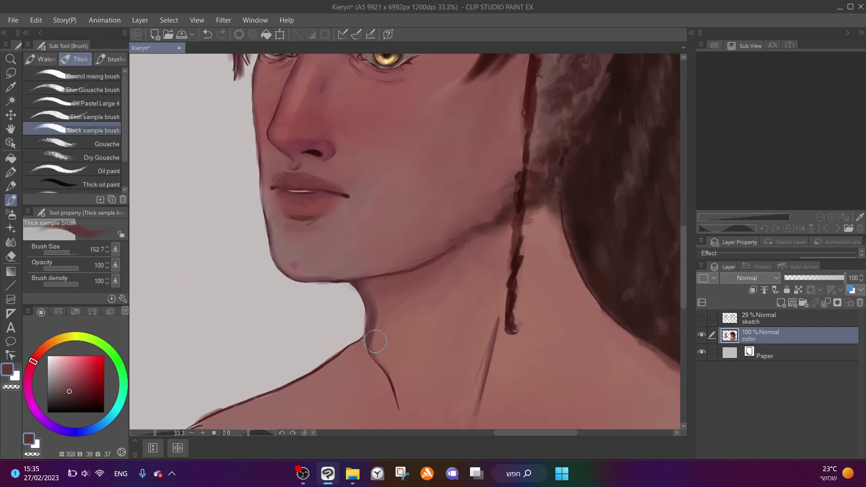
Blend the shadow beneath the chin and along the neck's front edge with sampled skin and shadow tones
alt+click(372, 291)
alt+click(368, 299)
alt+click(369, 284)
alt+click(368, 288)
alt+click(380, 311)
mouse_move(381, 300)
mouse_down()
mouse_move(375, 337)
mouse_move(380, 328)
mouse_up()
alt+click(367, 313)
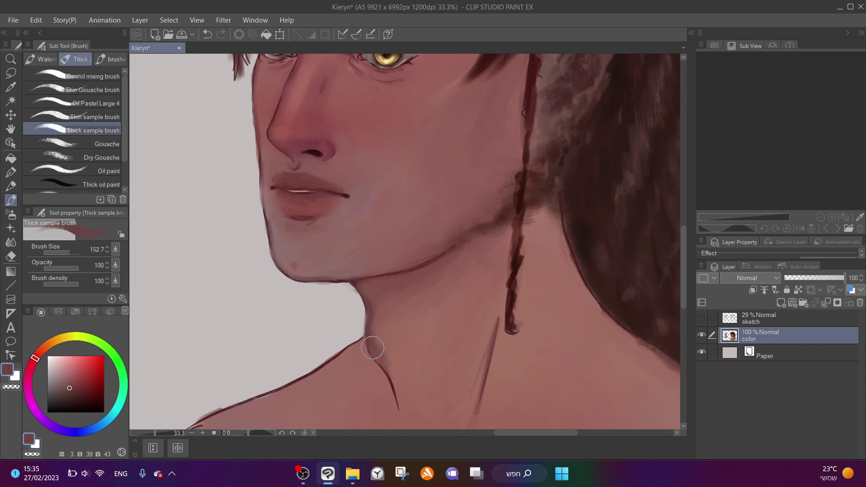
Thicken and soften the lower part of the neck's front line down towards the collarbone
drag(391, 383, 401, 414)
alt+click(391, 348)
drag(380, 346, 395, 385)
Turn the neck tendon line into a soft shadow using sampled reddish and skin tones
alt+click(494, 335)
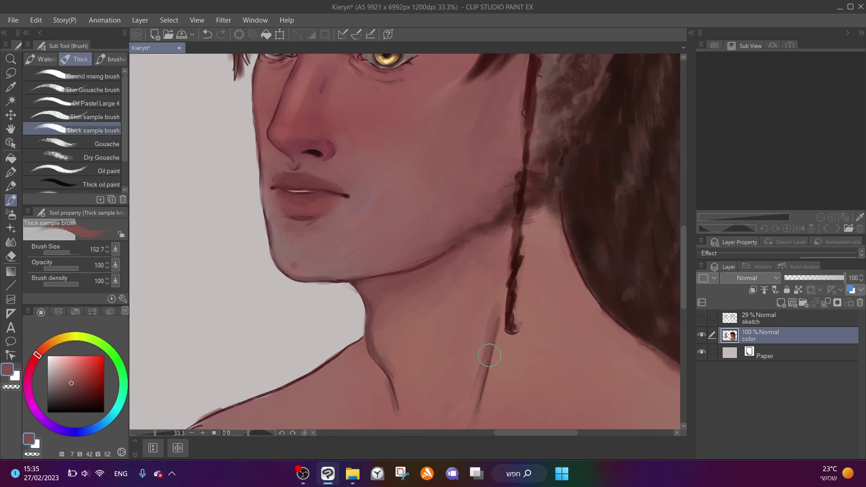
scroll(482, 375, down, 2)
alt+click(490, 346)
alt+click(494, 323)
drag(491, 329, 475, 396)
alt+click(490, 344)
alt+click(489, 340)
scroll(478, 377, down, 2)
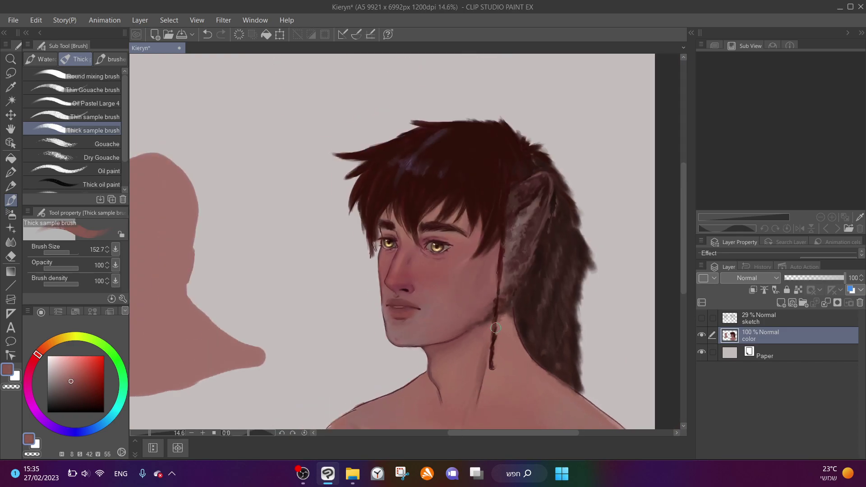
alt+click(494, 365)
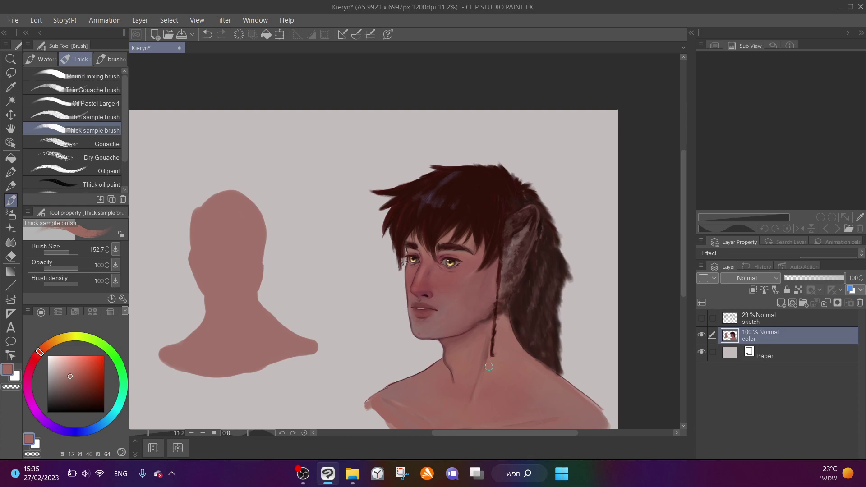
Sample dark reds from the neck and shoulder lines and shade the neck base and the far shoulder's edge
scroll(470, 404, up, 1)
alt+click(443, 373)
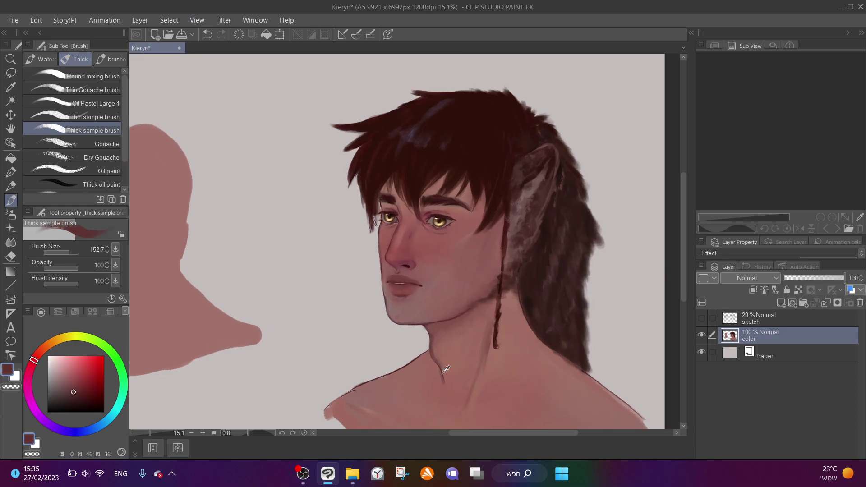
drag(447, 401, 446, 405)
alt+click(424, 354)
drag(417, 360, 356, 387)
scroll(460, 308, down, 2)
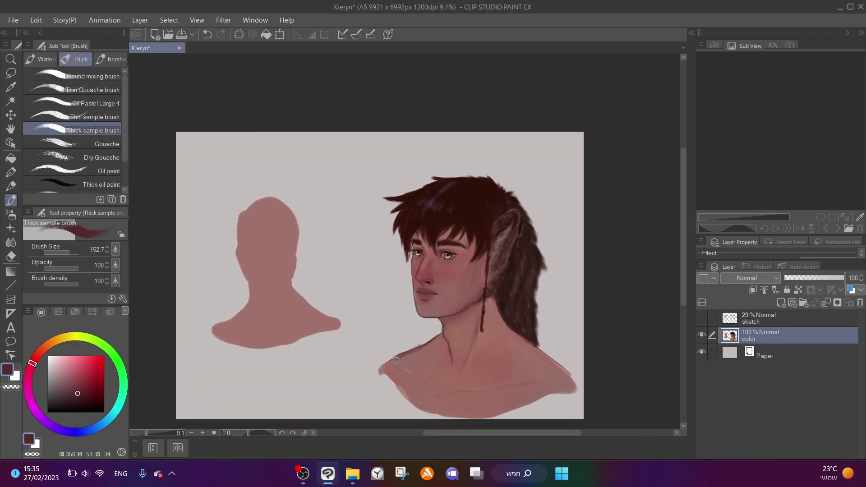
drag(400, 355, 378, 372)
Try to darken the near collarbone with a sampled dark red, and undo the stroke
mouse_move(520, 336)
mouse_down()
mouse_move(555, 363)
mouse_move(518, 338)
mouse_up()
mouse_move(522, 387)
mouse_down()
mouse_move(472, 391)
mouse_move(494, 389)
mouse_up()
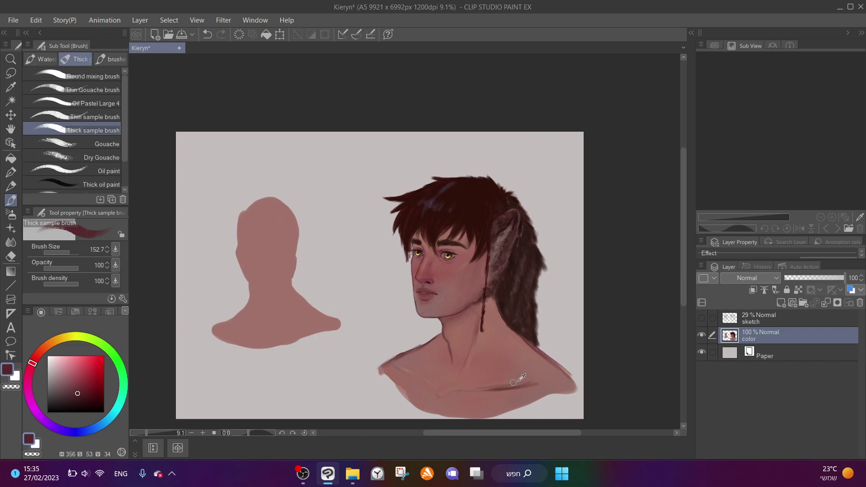
alt+click(524, 368)
key(ctrl+z)
Reduce the brush size to 37.1 and paint a short diagonal dark red mark on the jaw beside the chin
scroll(469, 361, up, 6)
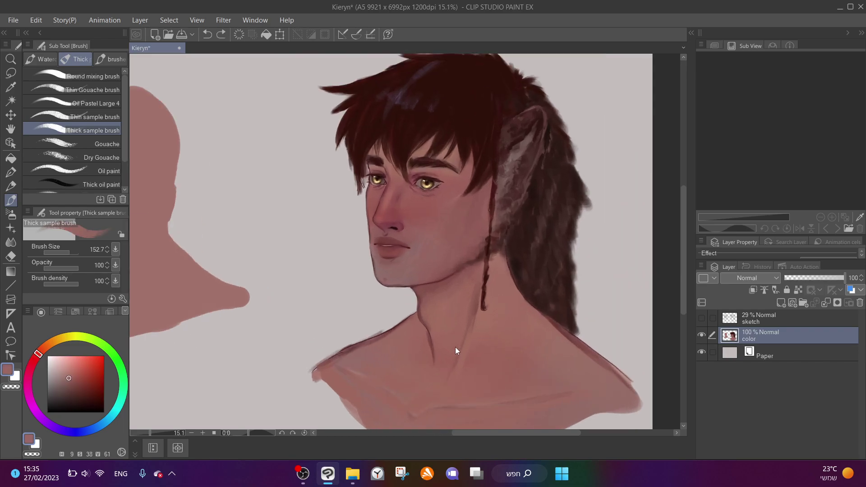
drag(69, 248, 64, 250)
scroll(265, 246, up, 3)
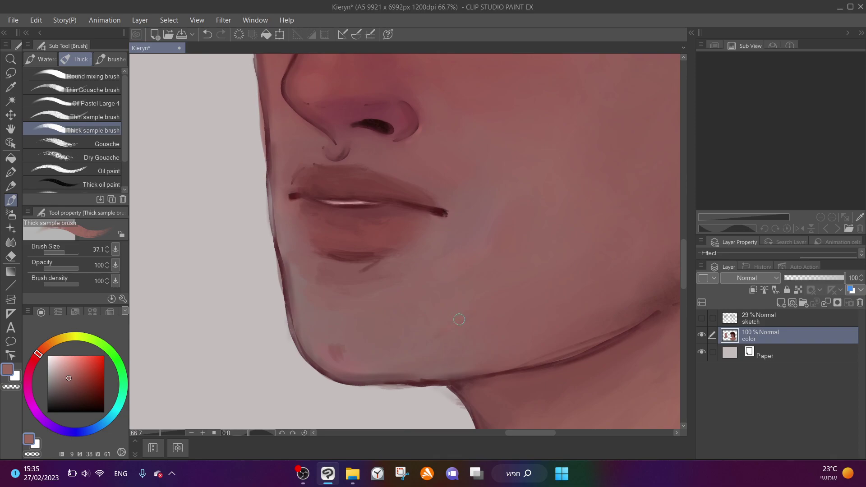
alt+click(556, 351)
mouse_move(454, 323)
mouse_down()
mouse_move(477, 310)
mouse_move(455, 327)
mouse_up()
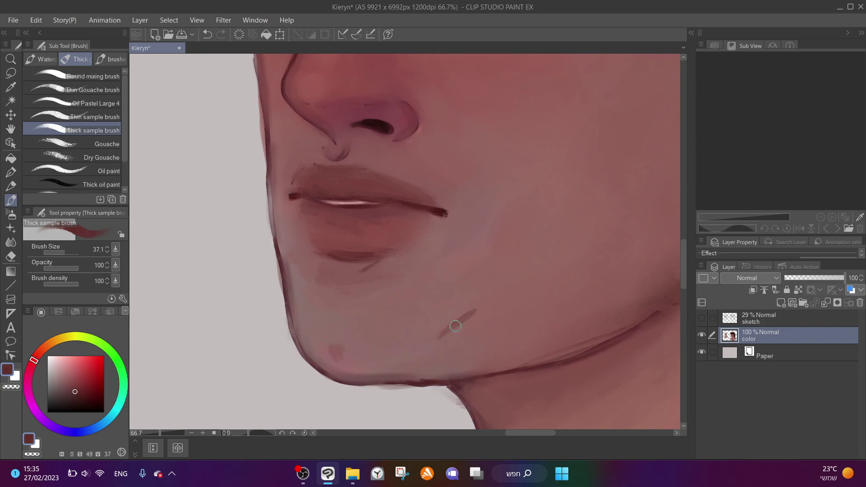
Thin and taper the jaw mark's edges with skin tone sampled from the surrounding cheek
scroll(493, 297, down, 1)
alt+click(470, 302)
scroll(472, 315, up, 3)
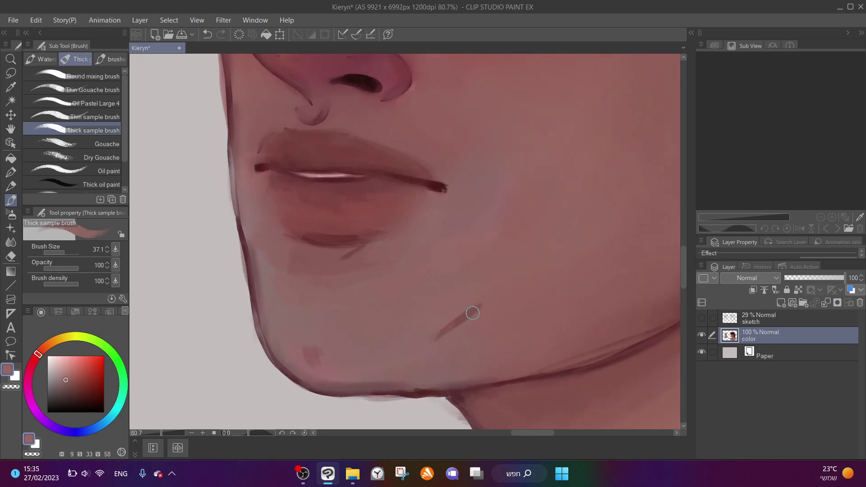
scroll(496, 288, down, 2)
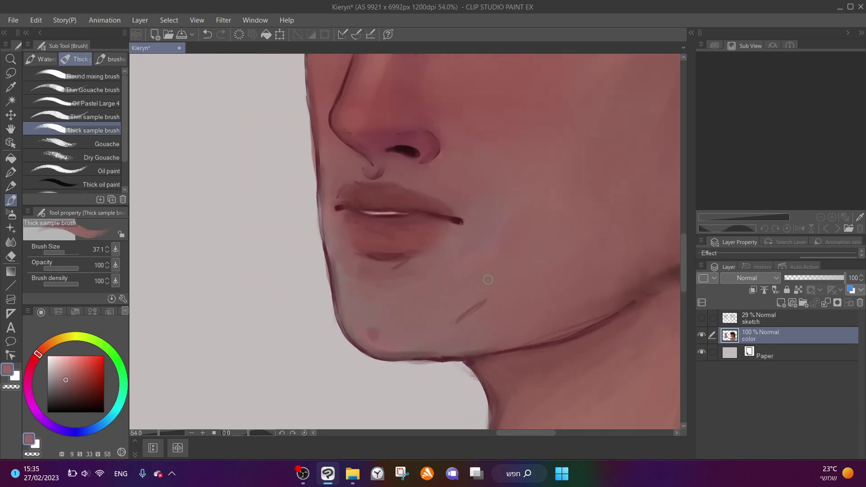
scroll(488, 279, down, 6)
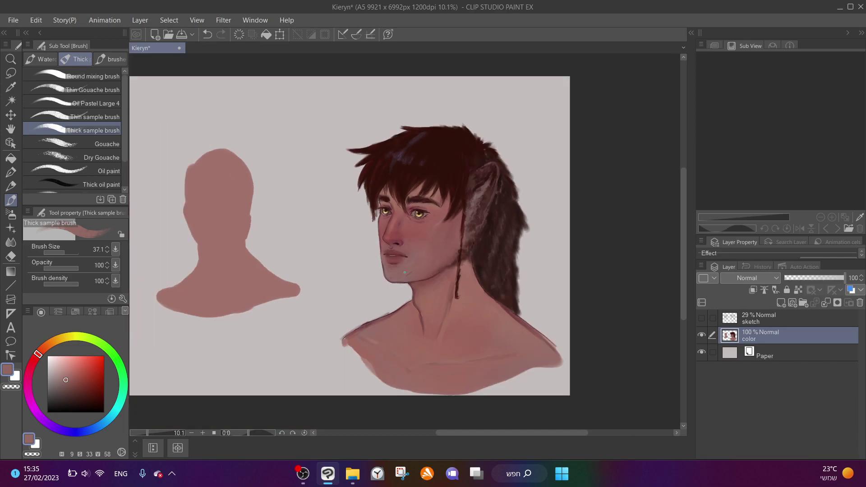
Sample the near-black pupil colour from the three-quarter portrait's near eye as the painting colour
scroll(413, 249, up, 3)
scroll(410, 161, up, 2)
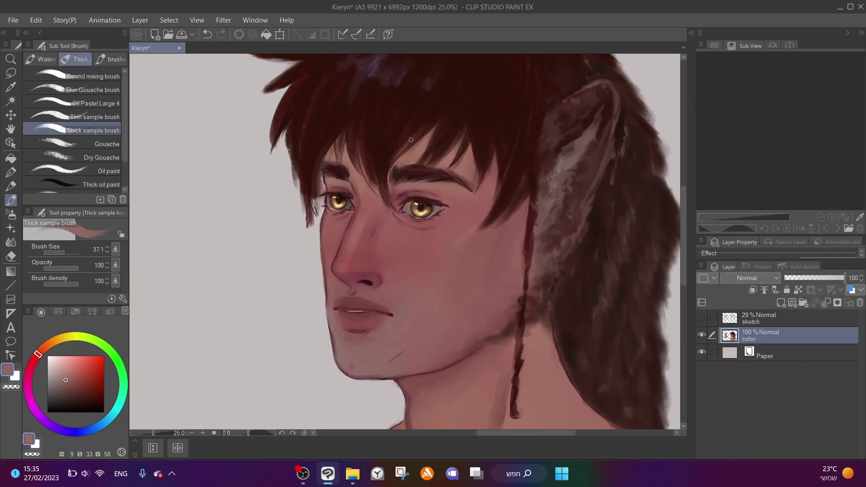
scroll(436, 139, down, 2)
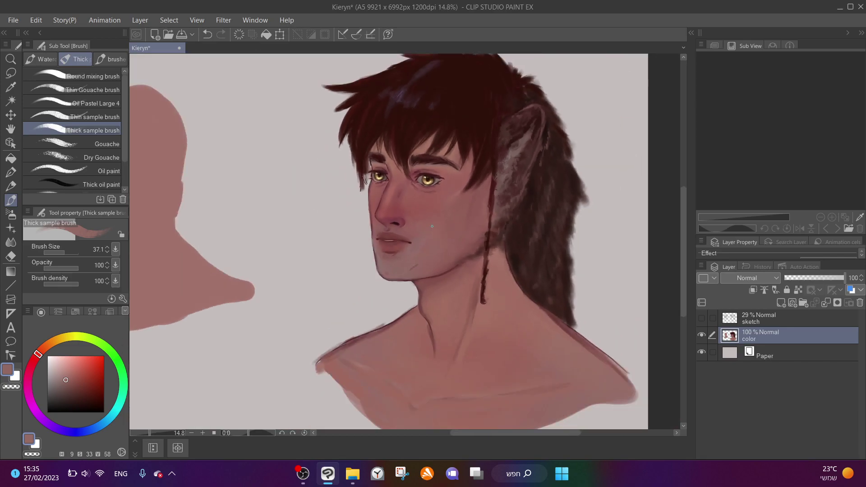
scroll(433, 239, up, 2)
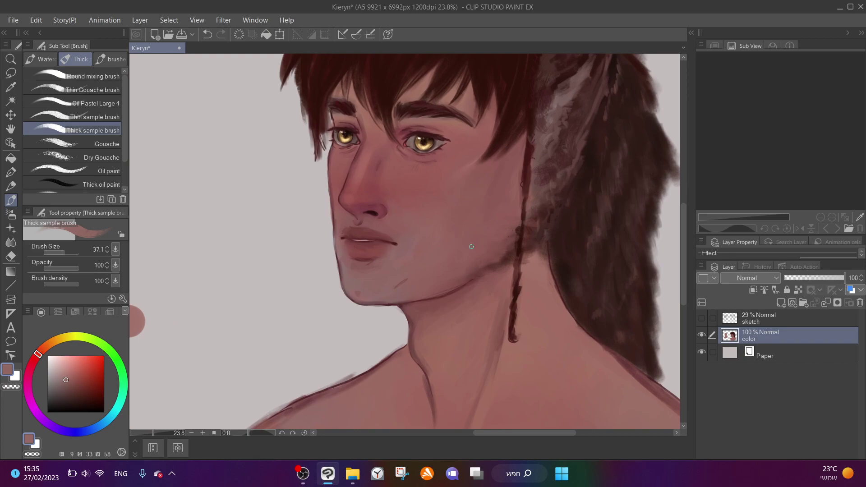
alt+click(424, 141)
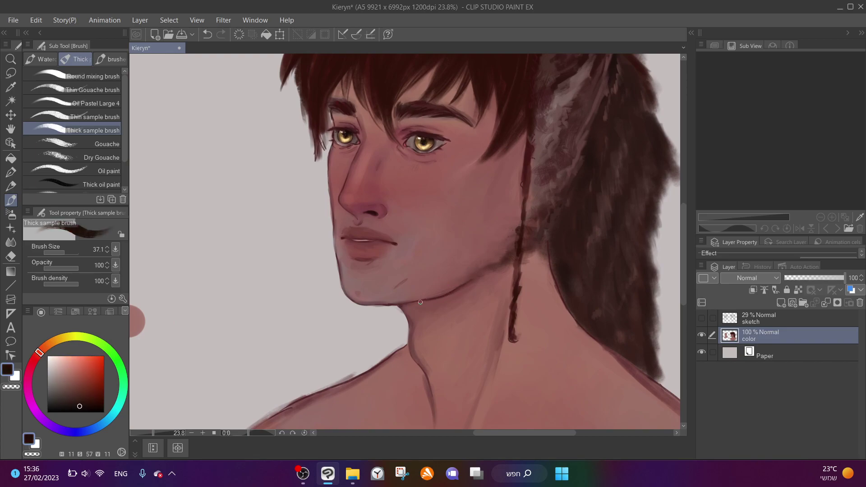
Examine the three-quarter portrait's face, hair, neck and shoulders both close up and as a whole
scroll(470, 223, down, 2)
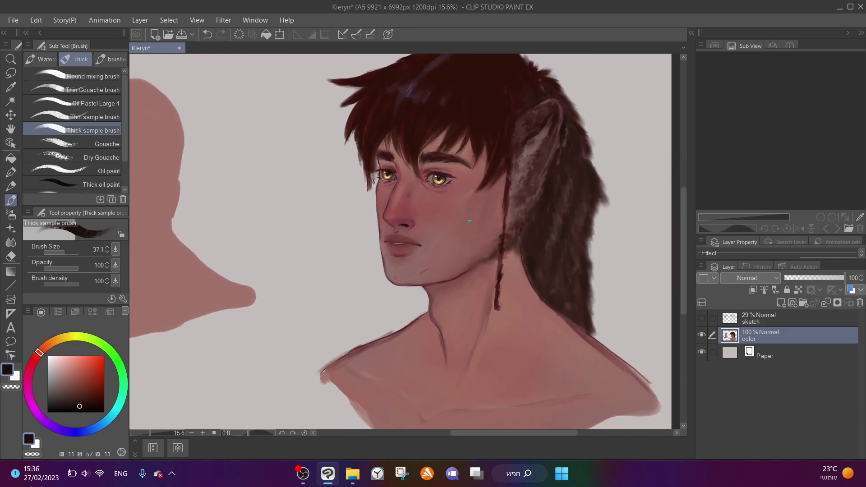
scroll(418, 241, up, 4)
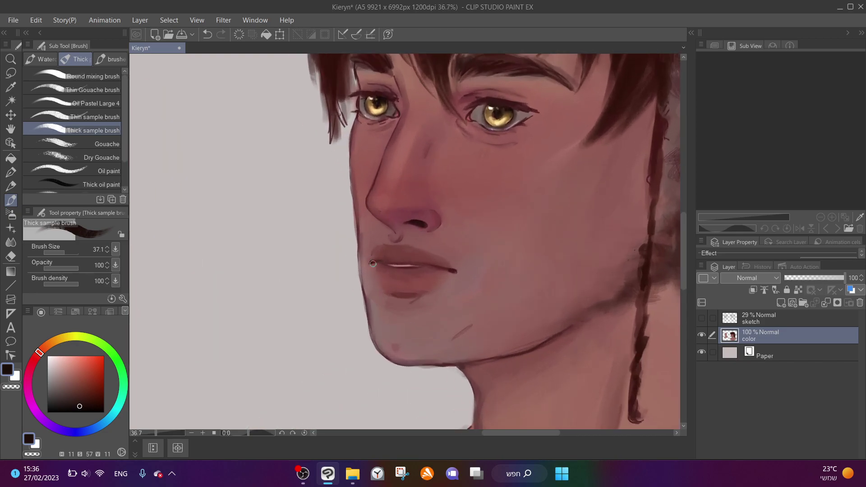
scroll(373, 264, down, 5)
scroll(460, 258, up, 1)
scroll(446, 283, down, 1)
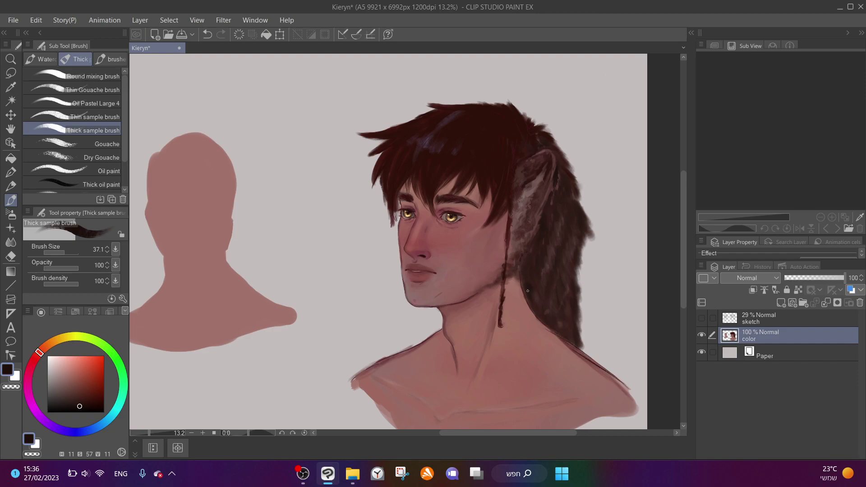
scroll(500, 255, down, 2)
scroll(495, 336, up, 1)
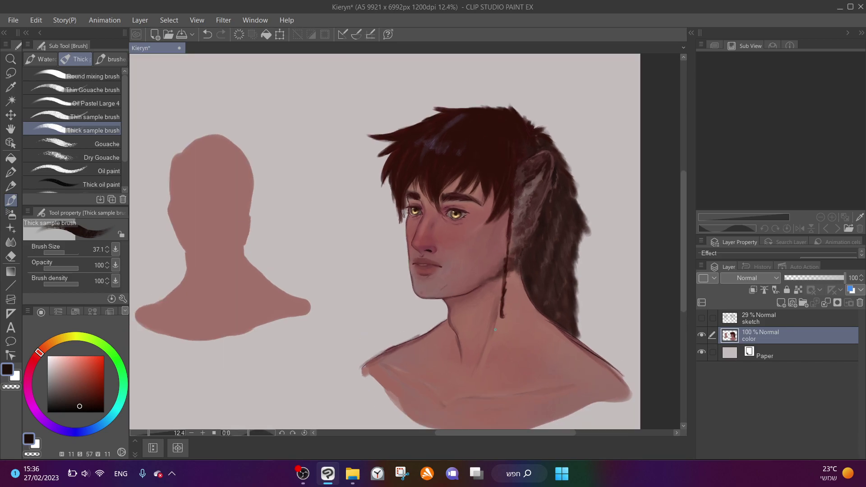
scroll(490, 229, up, 3)
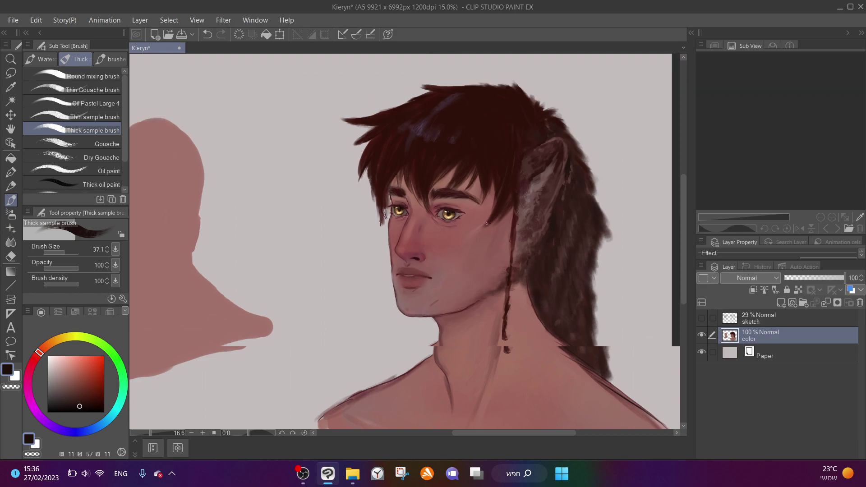
scroll(471, 224, up, 2)
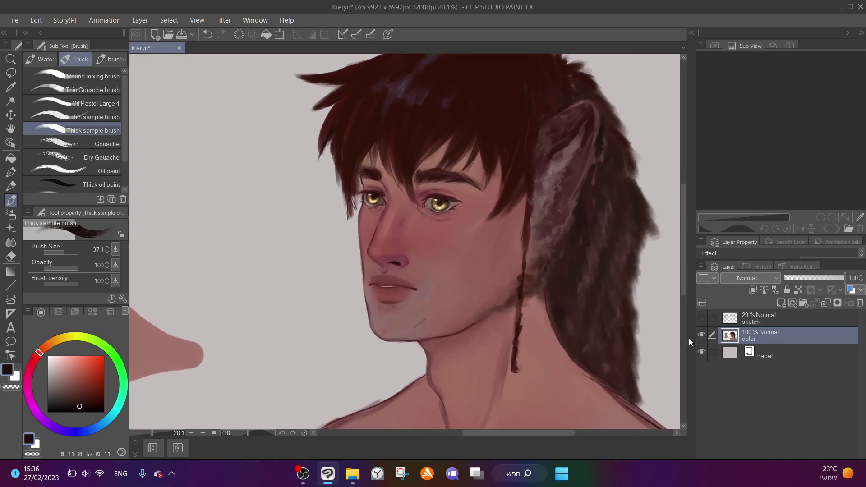
scroll(567, 316, down, 4)
scroll(575, 284, up, 1)
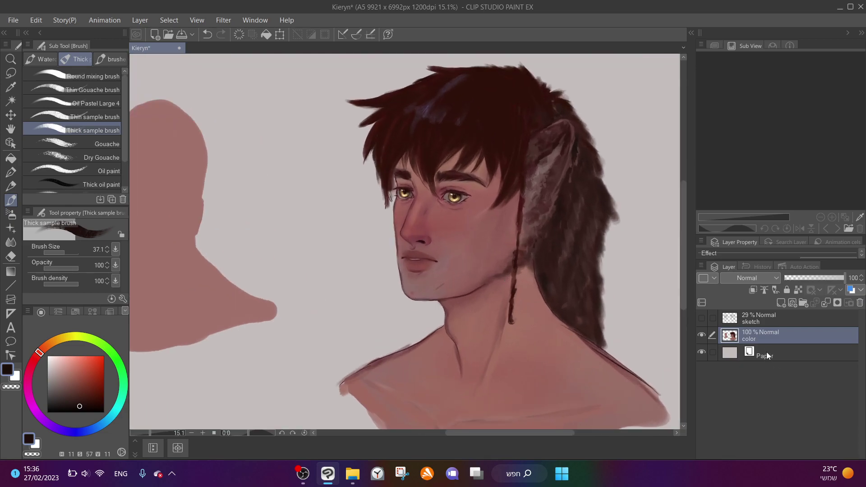
Set the color layer's blending mode to Multiply
right_click(759, 335)
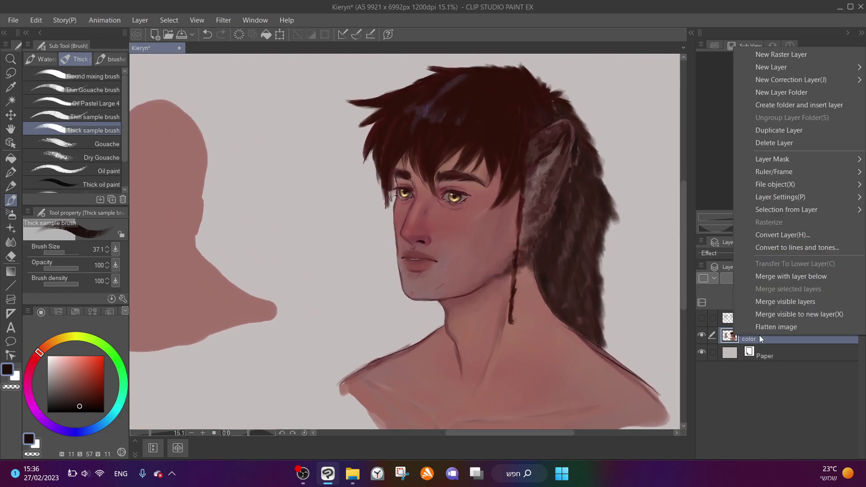
click(725, 342)
click(740, 278)
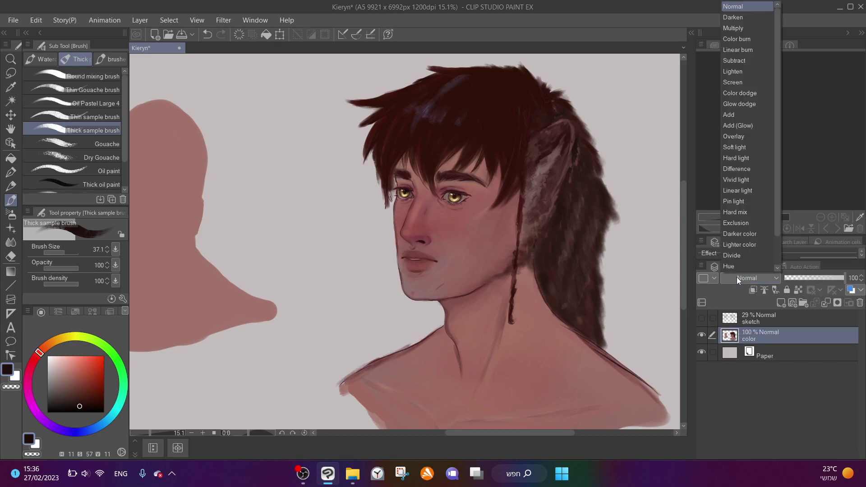
click(734, 28)
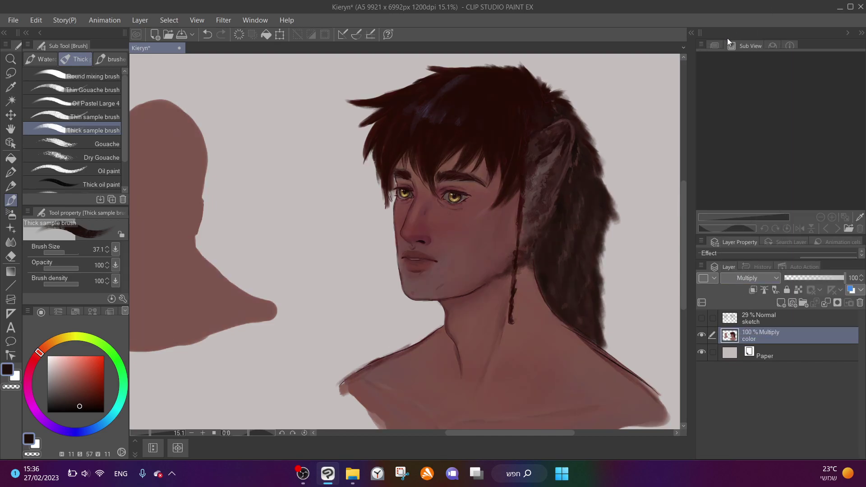
Compare the portrait's skin, hair and eye tones under the Multiply blending mode, close up and in the wider view
scroll(490, 126, down, 1)
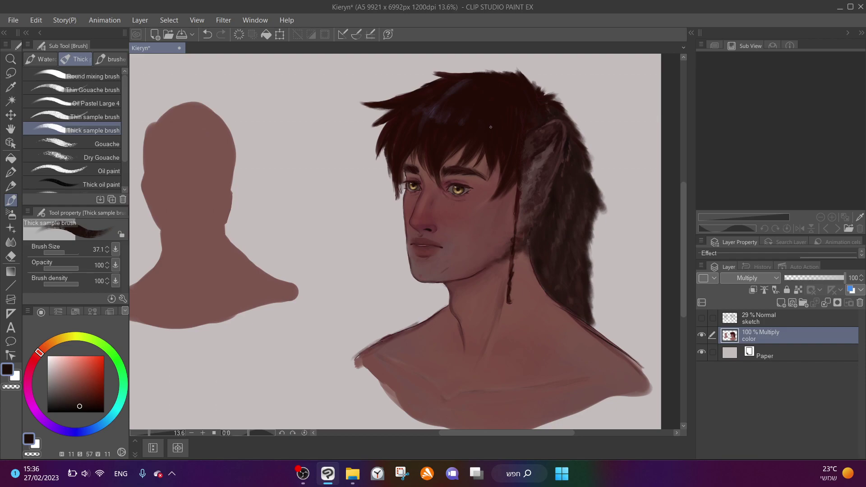
scroll(482, 156, up, 4)
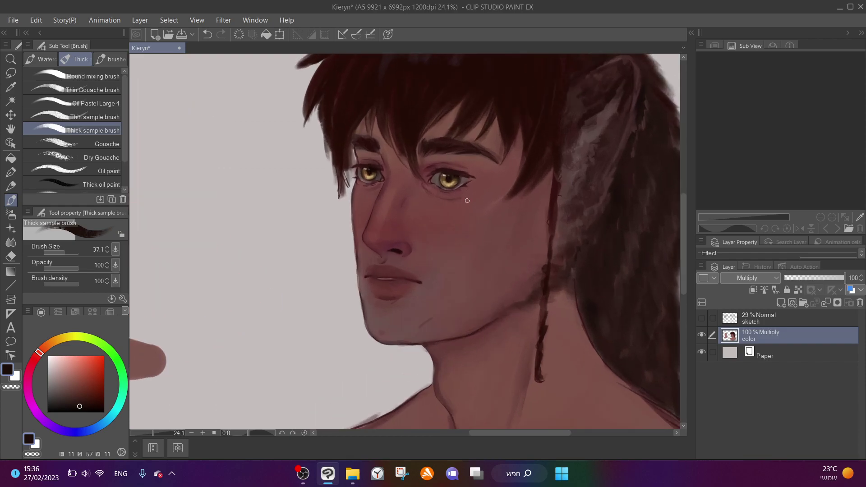
scroll(467, 201, down, 3)
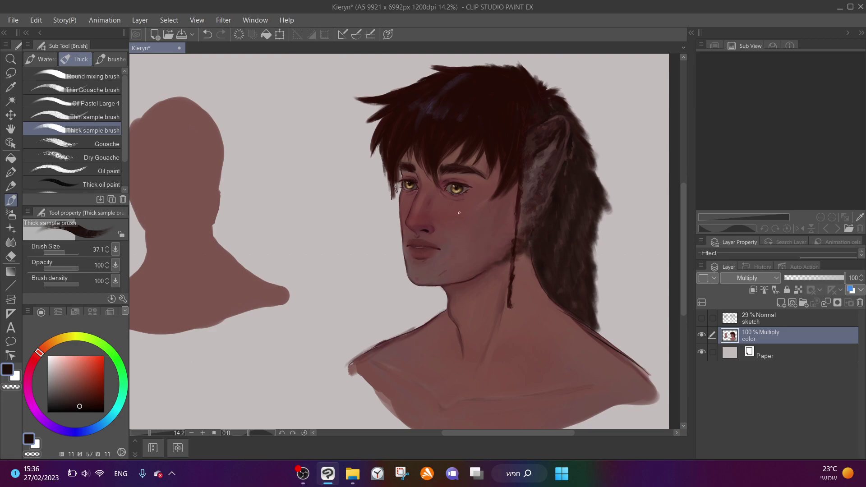
scroll(470, 107, up, 3)
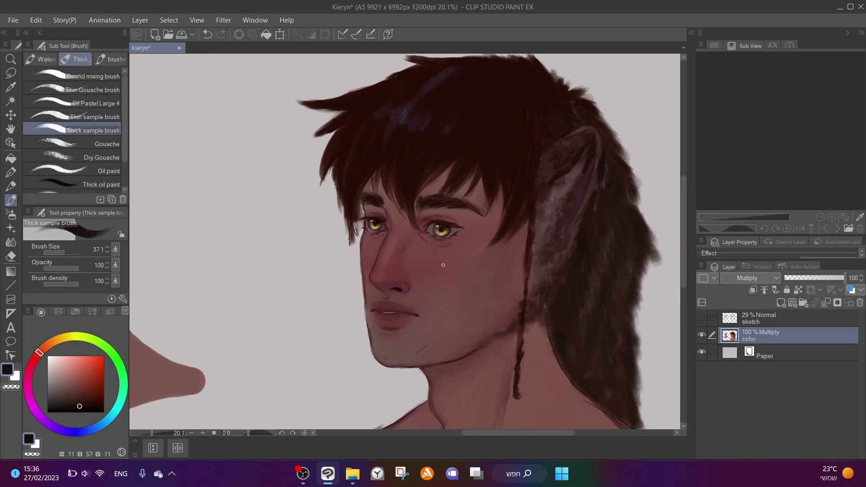
scroll(444, 265, down, 1)
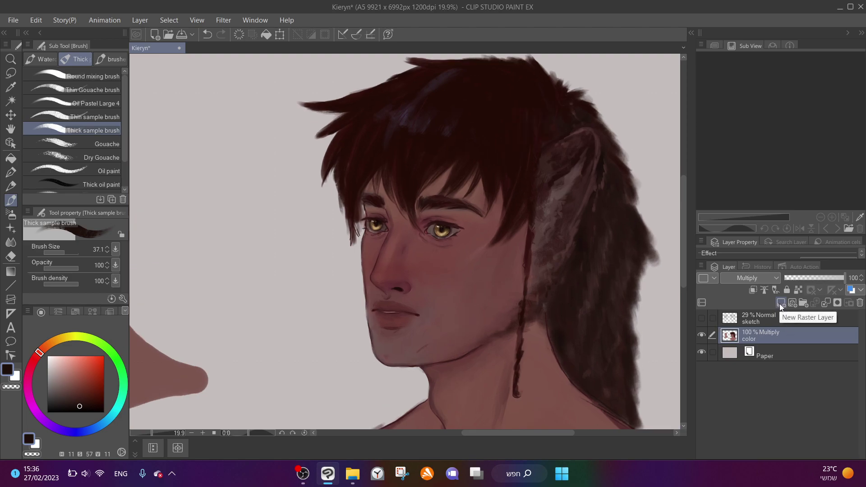
scroll(548, 210, down, 3)
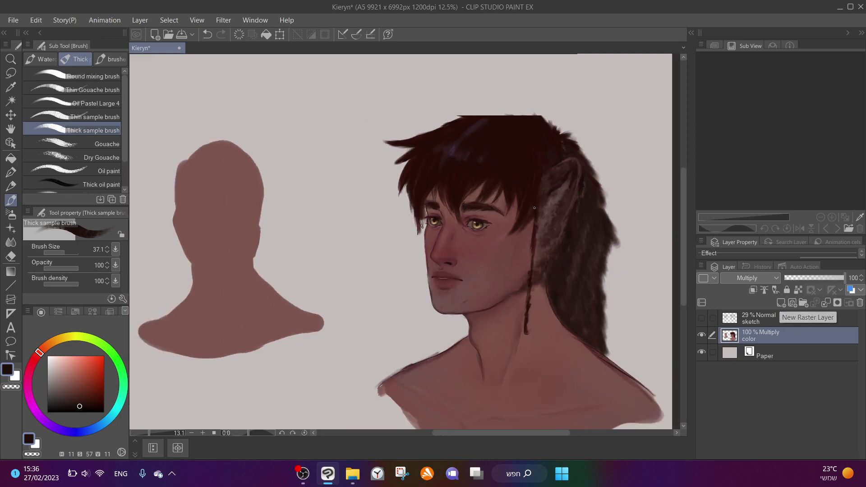
scroll(619, 353, up, 2)
scroll(486, 88, up, 1)
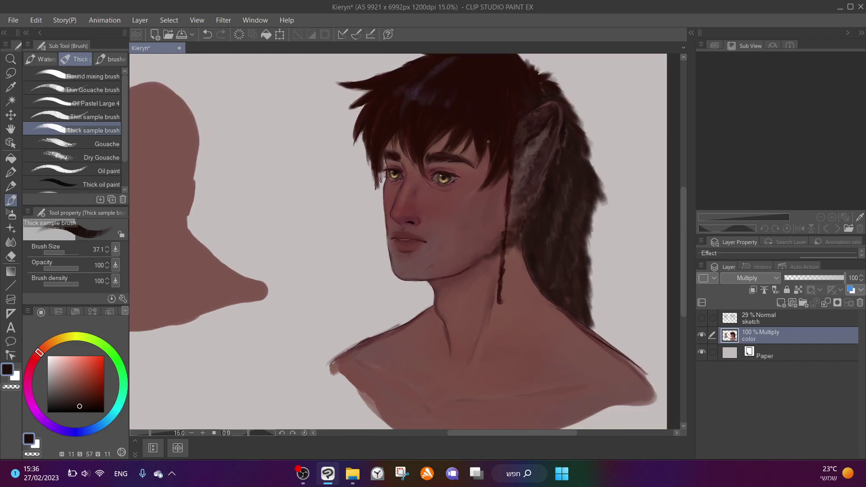